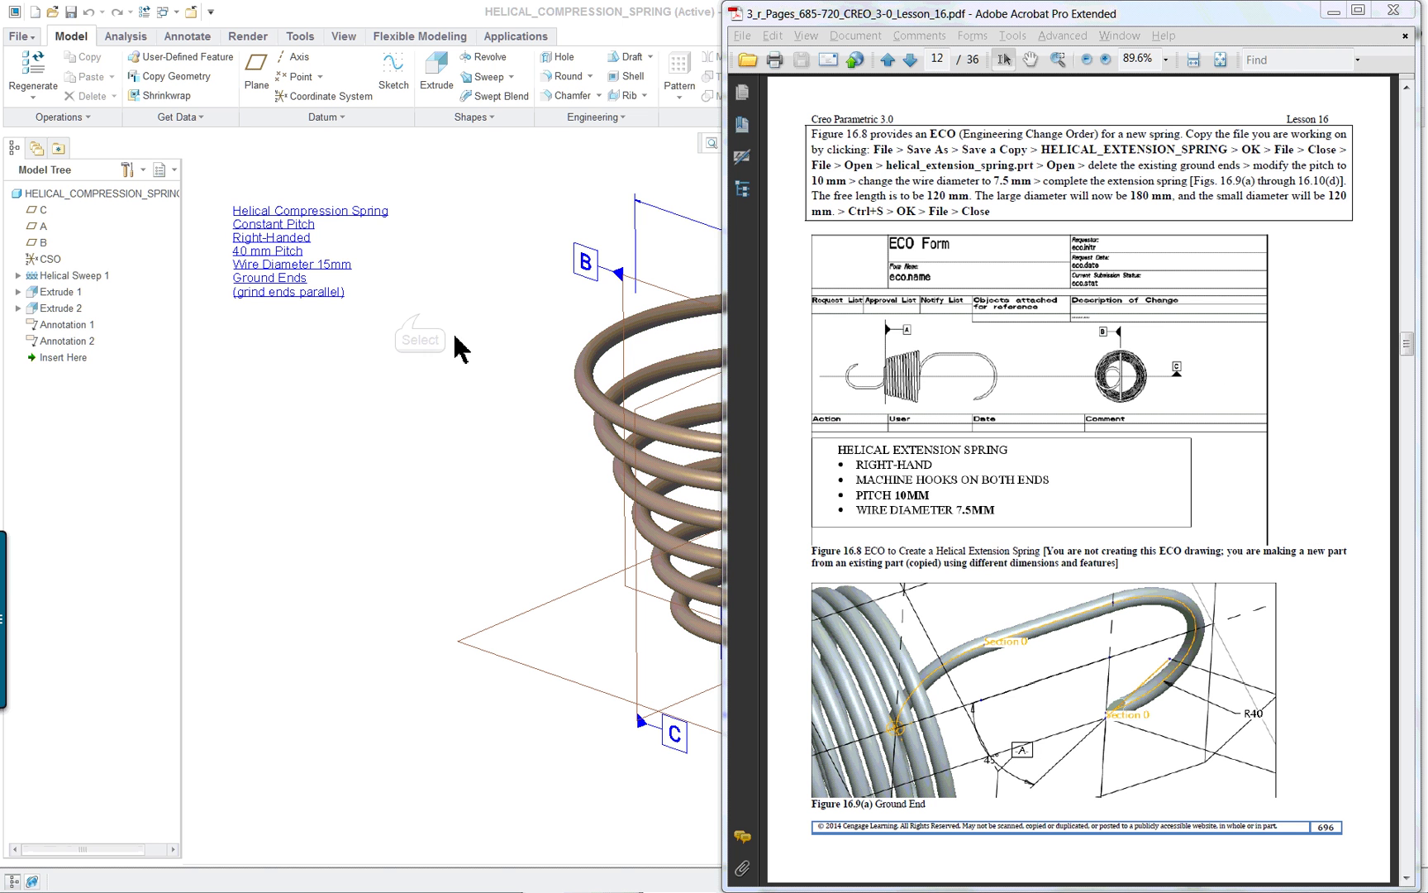
# Step: Start a Save a Copy of the compression spring part, then cancel it
pyautogui.click(419, 316)
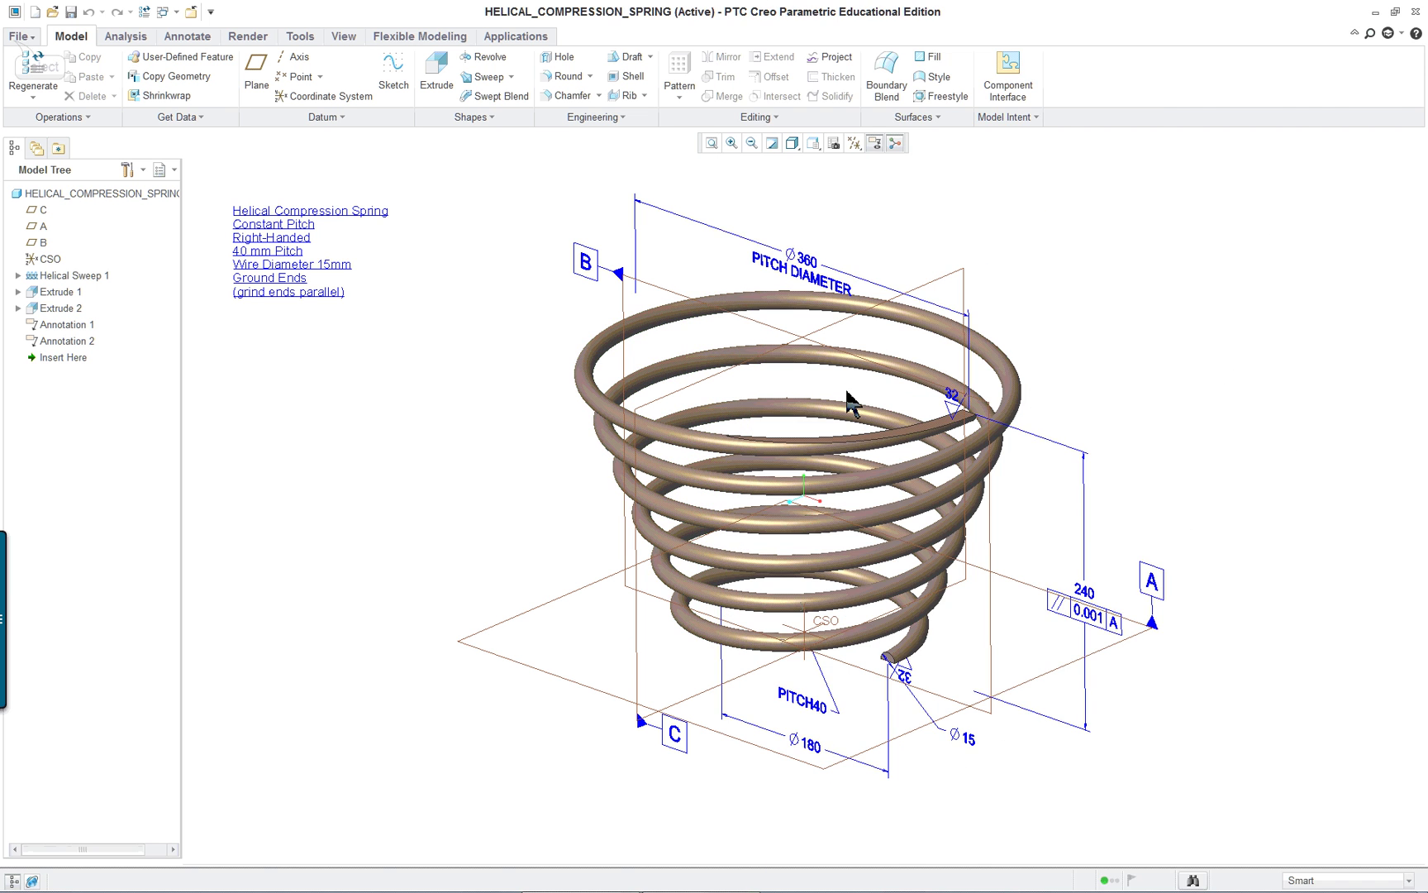
pyautogui.click(18, 36)
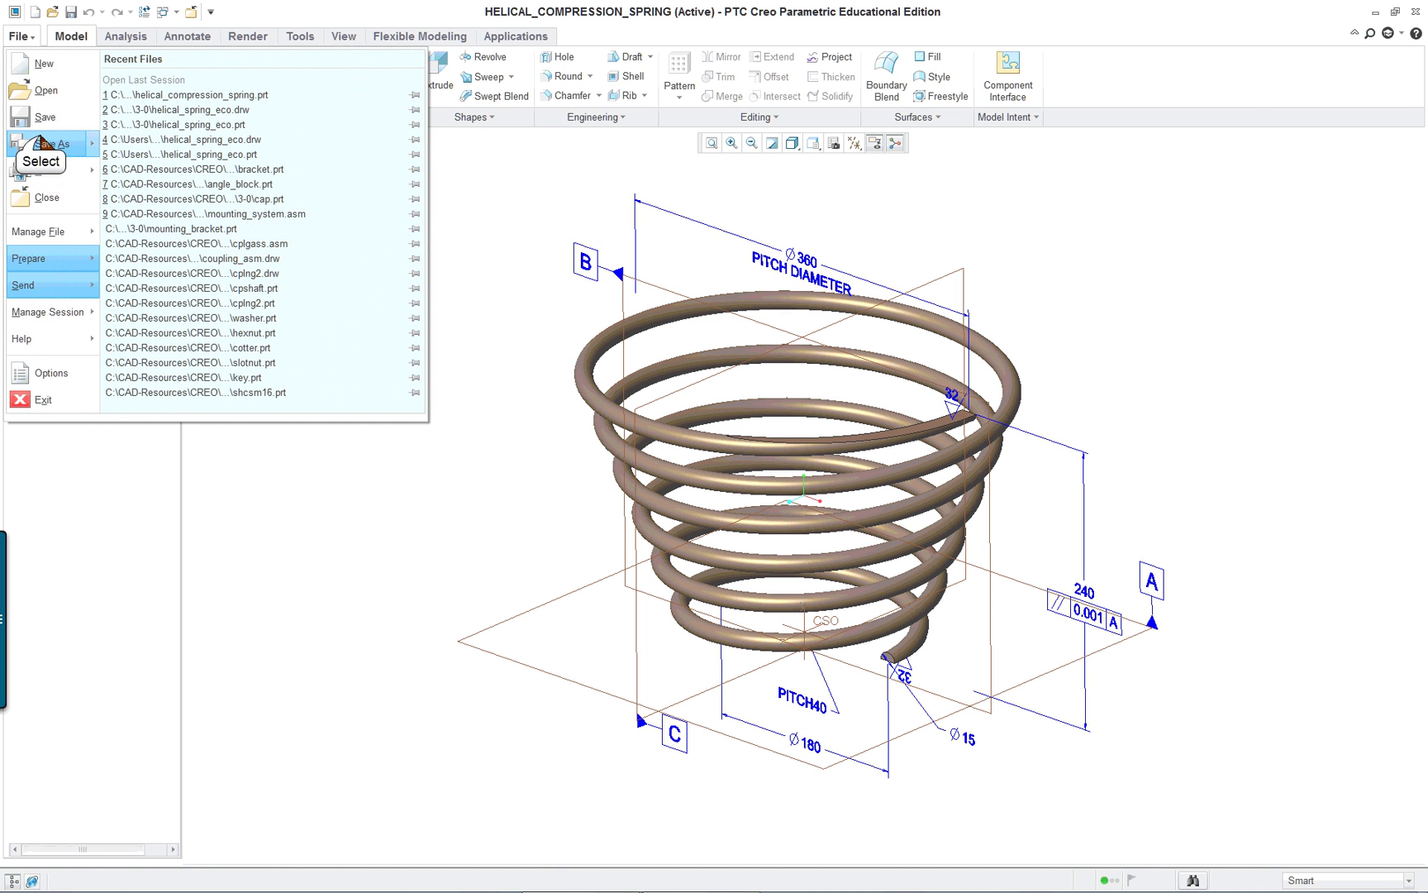
pyautogui.click(29, 137)
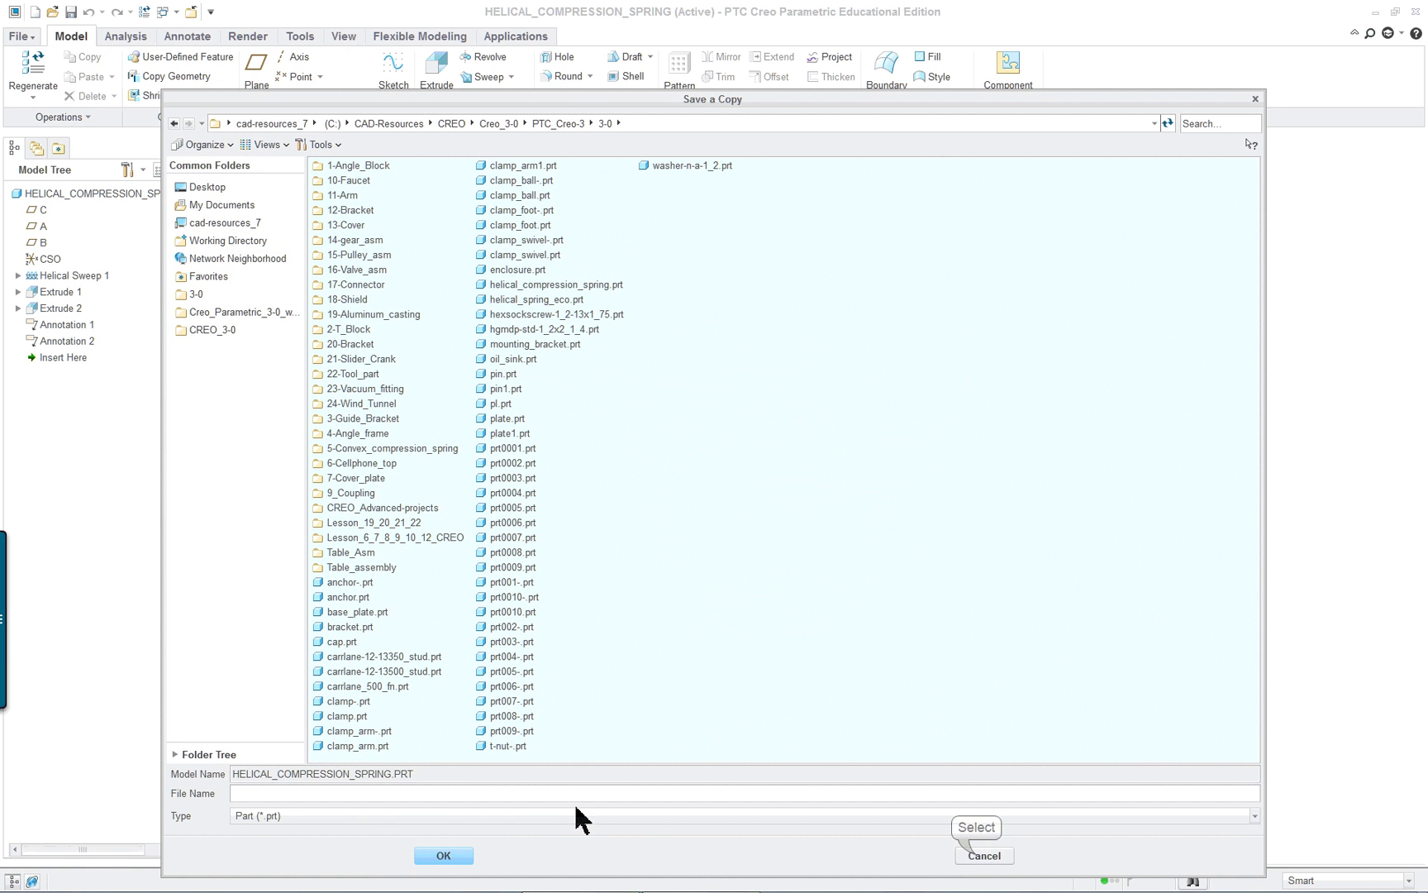
pyautogui.click(982, 854)
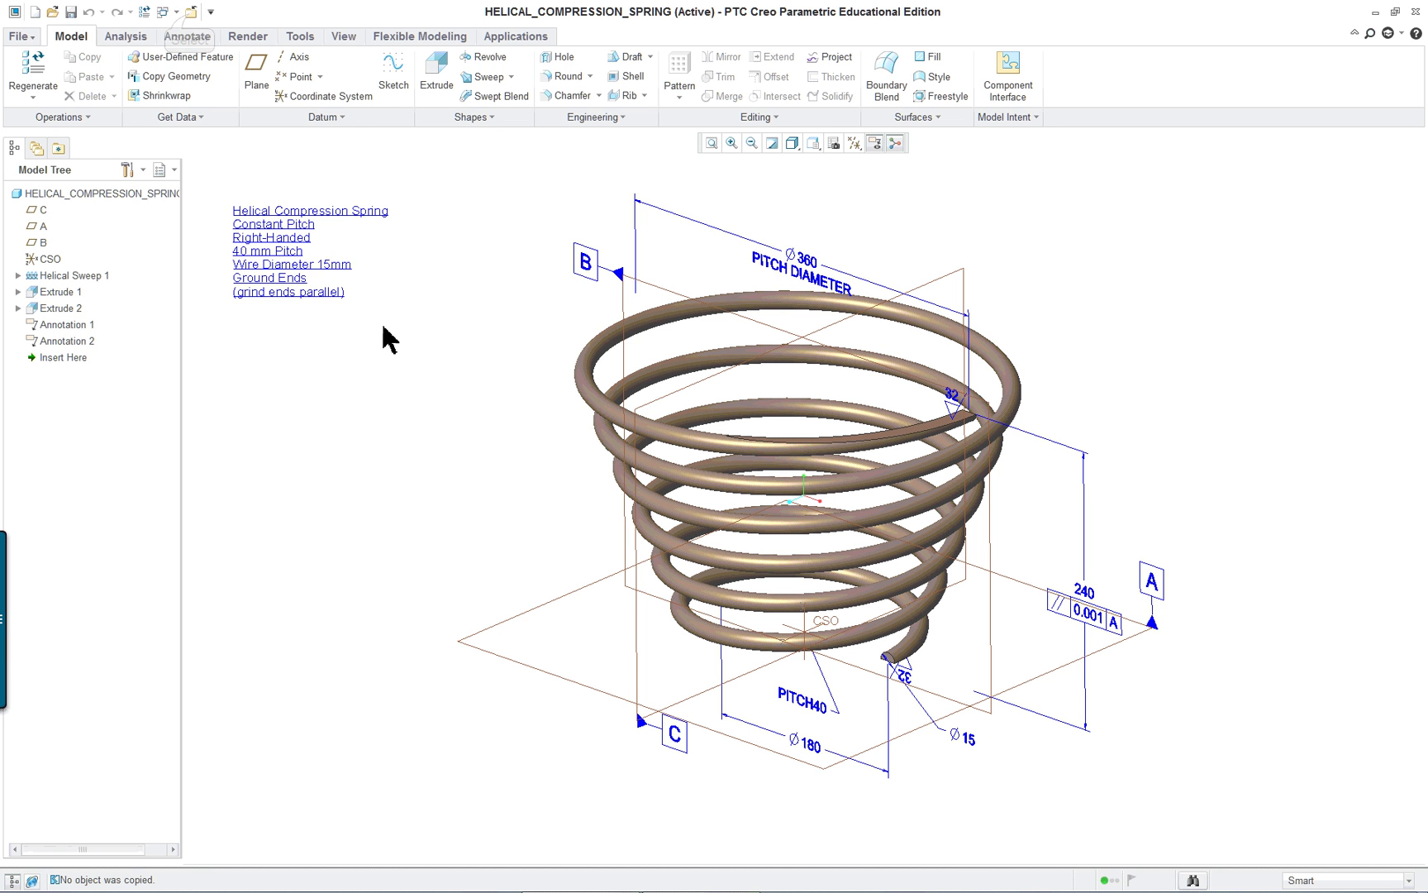
# Step: Close the compression spring part and open the helical_spring_eco drawing
pyautogui.click(191, 12)
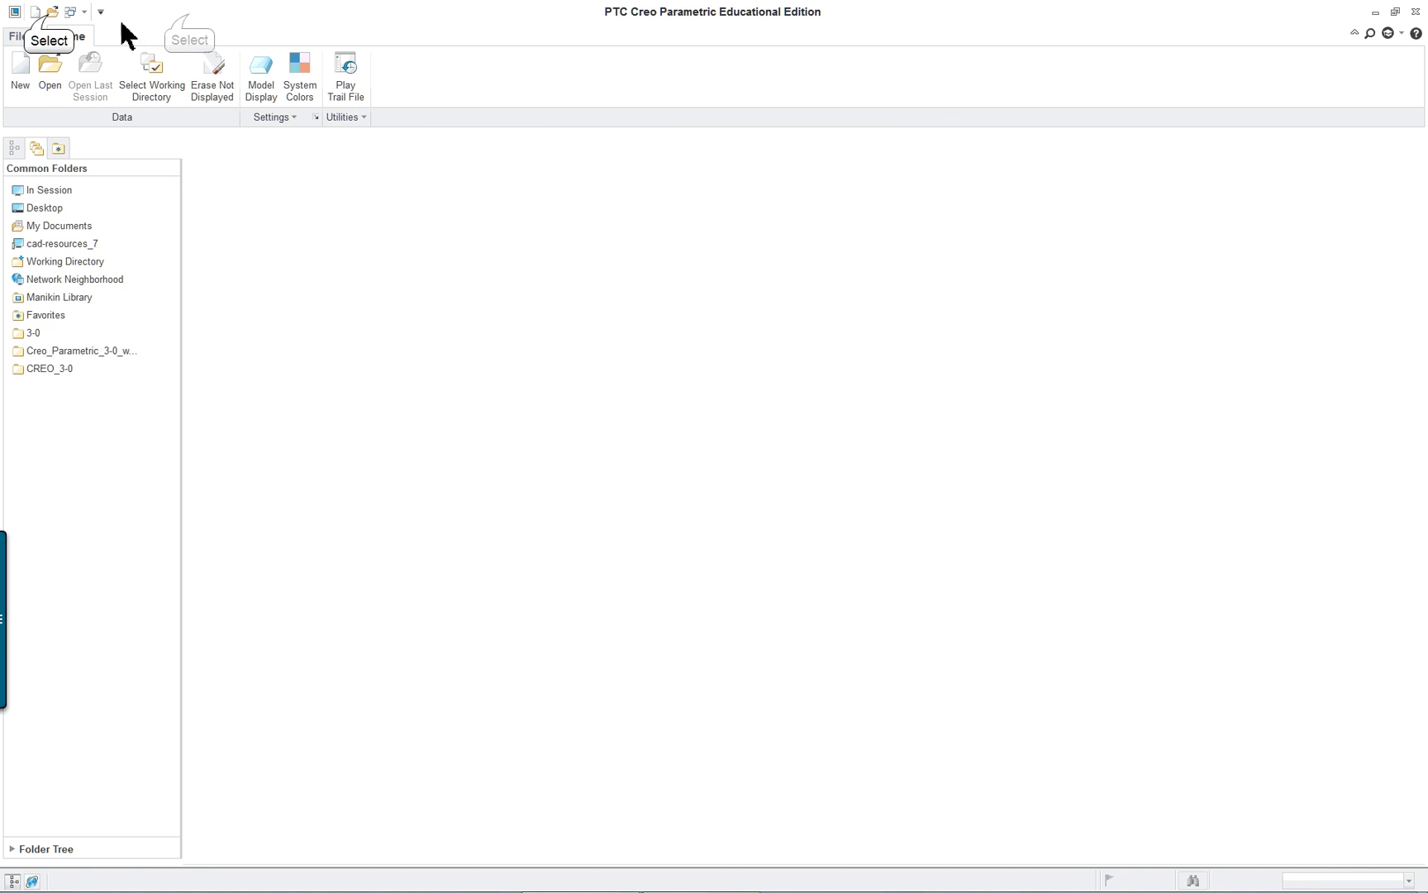
pyautogui.click(52, 11)
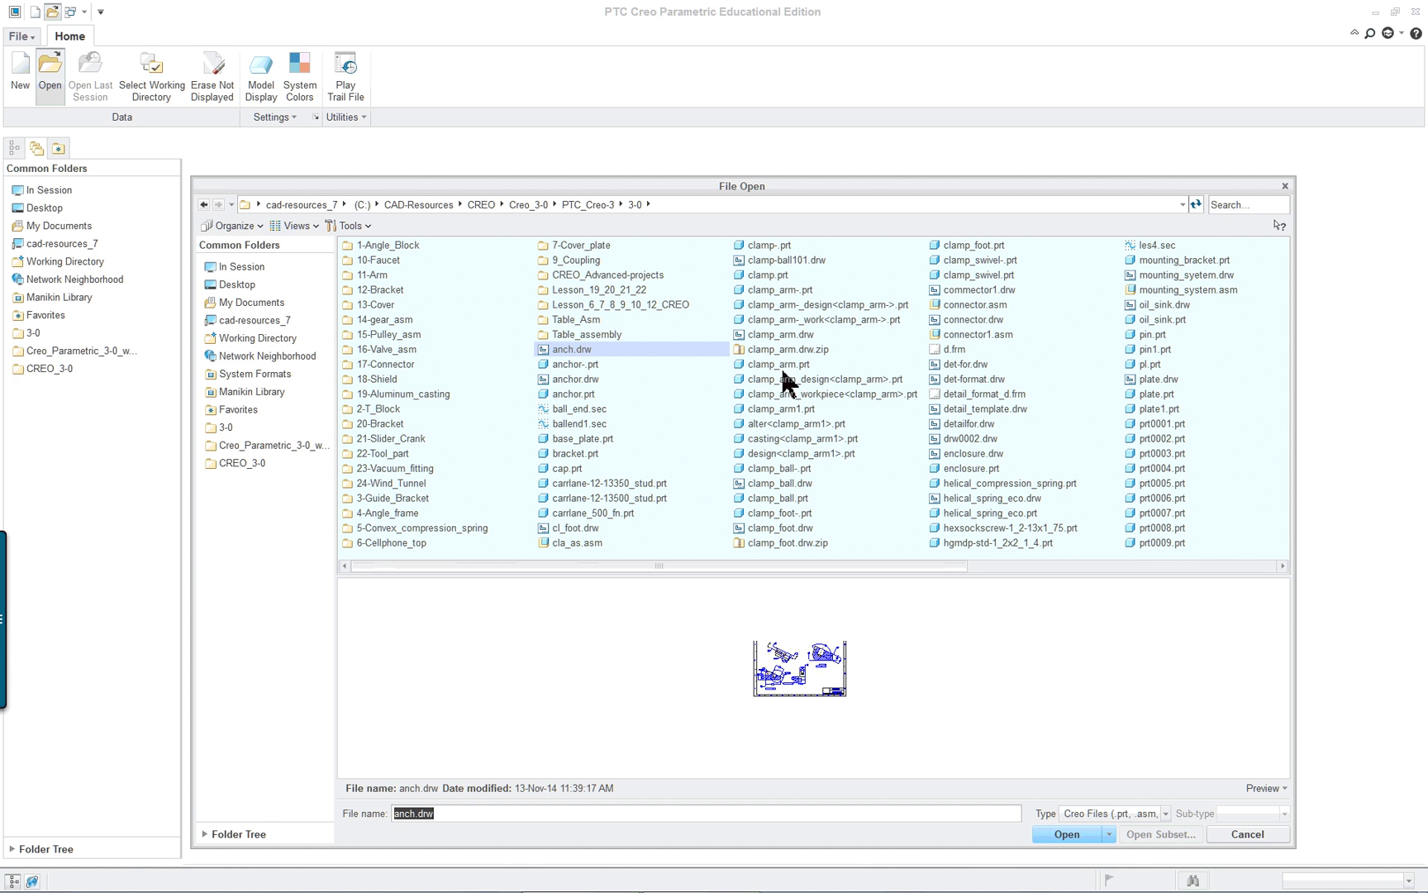
pyautogui.doubleClick(996, 498)
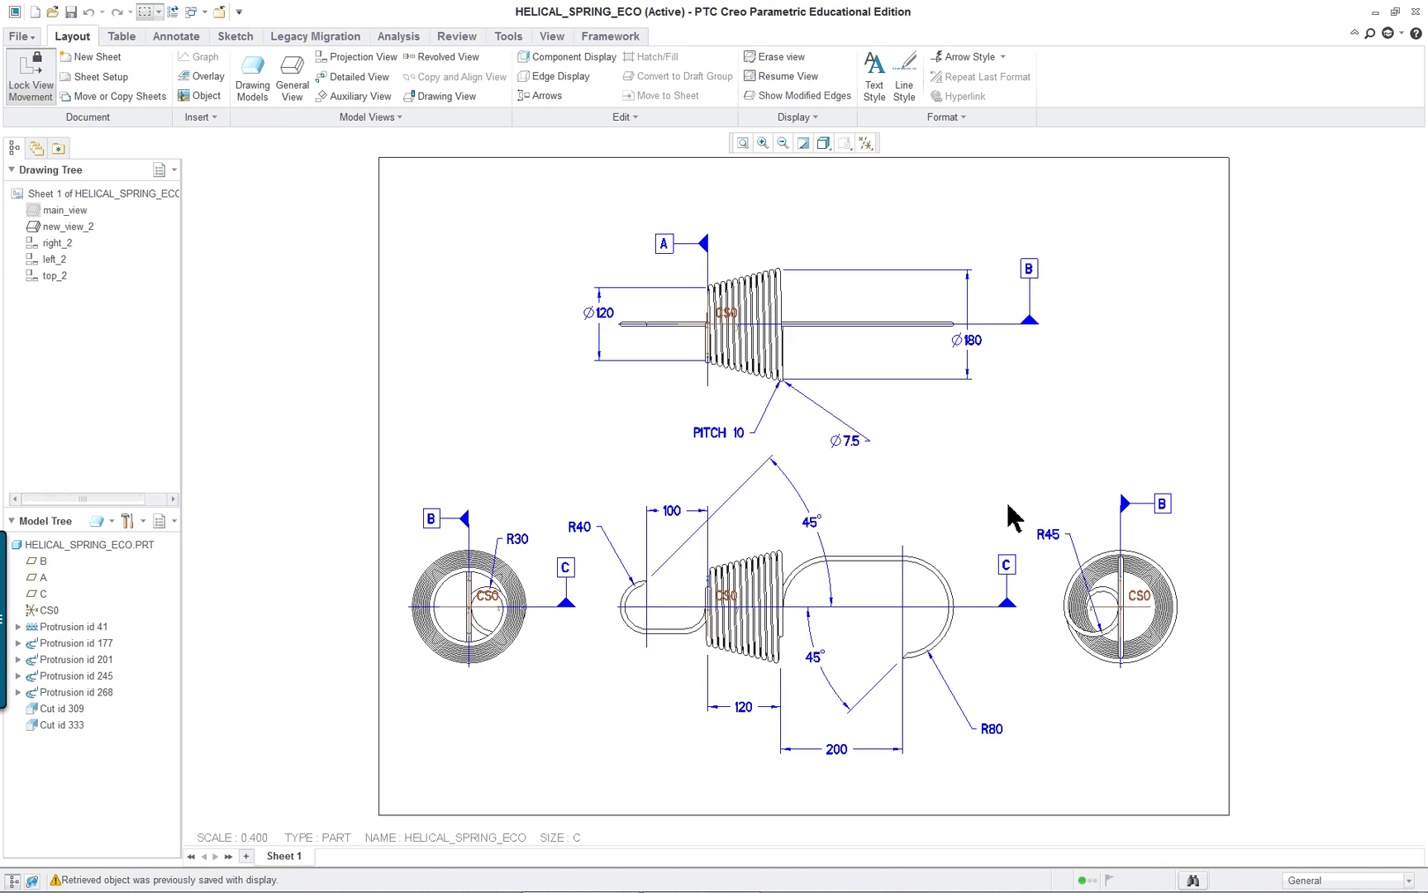
# Step: Open the HELICAL_SPRING_ECO part from the drawing's model tree and select the main coils
pyautogui.rightClick(89, 545)
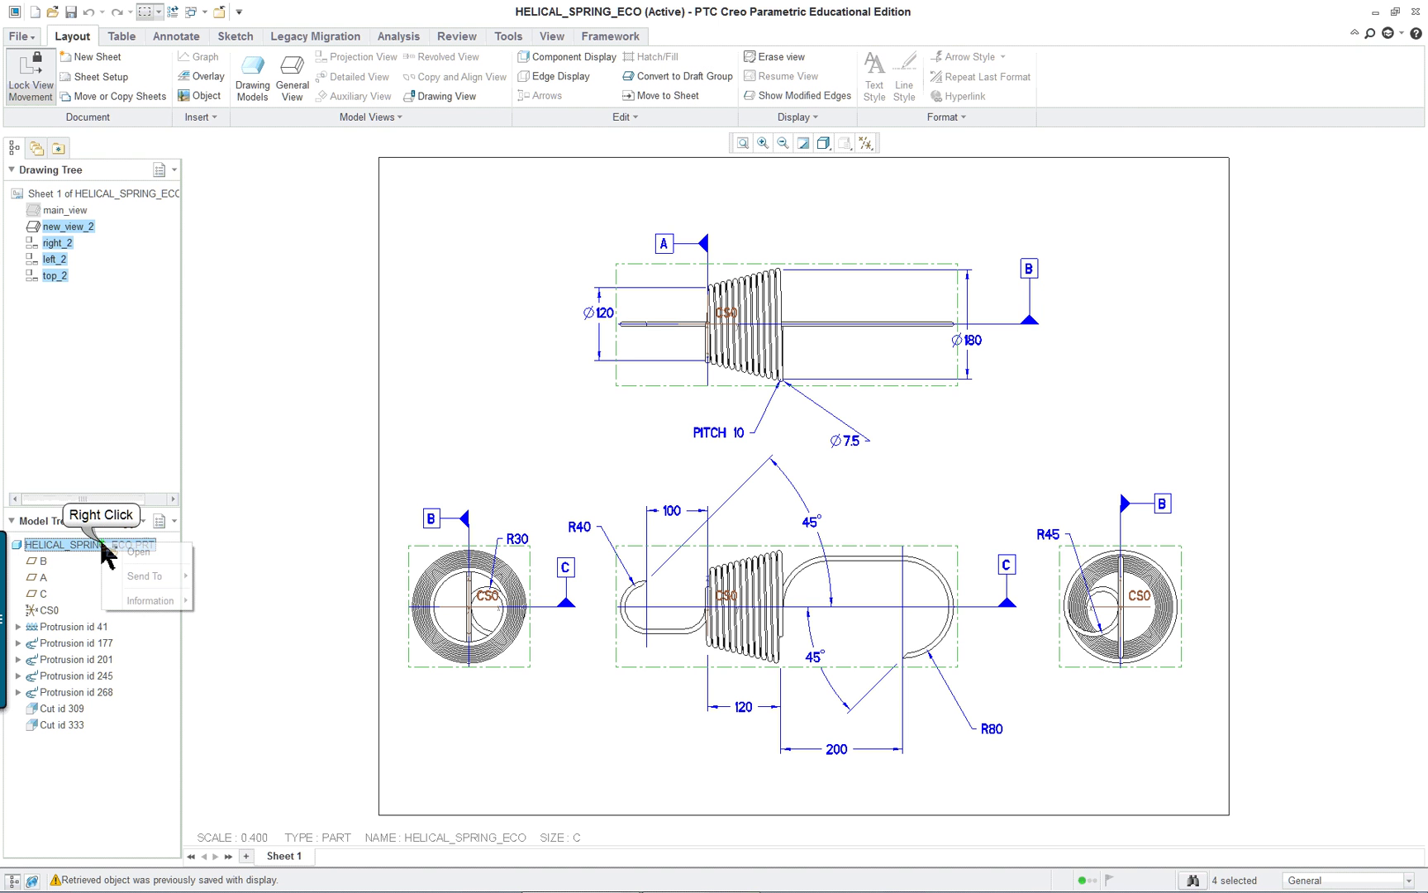
pyautogui.click(134, 554)
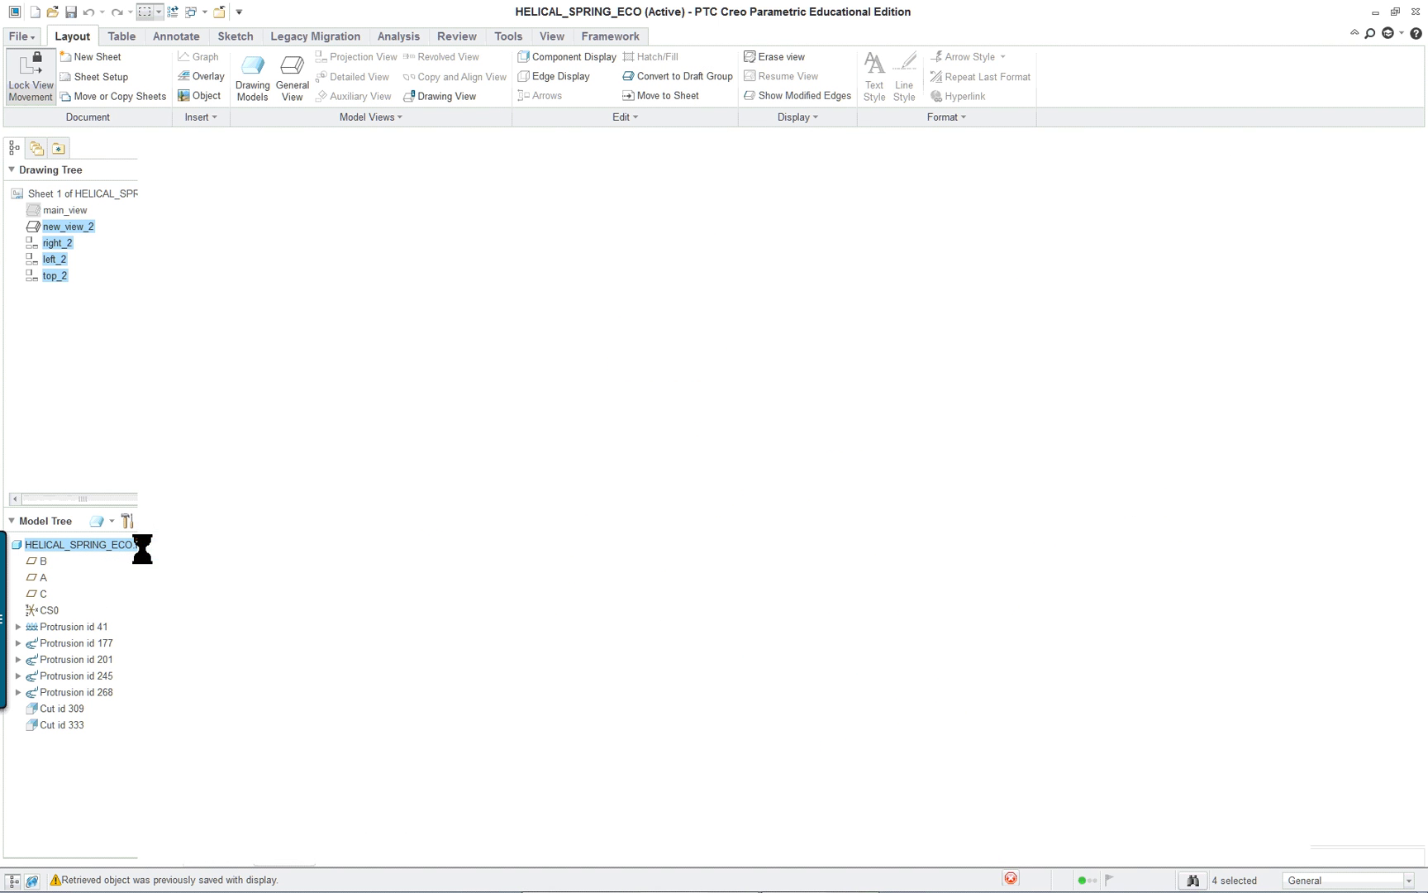
pyautogui.moveTo(723, 566); pyautogui.dragTo(609, 494, button='middle')
pyautogui.click(773, 574)
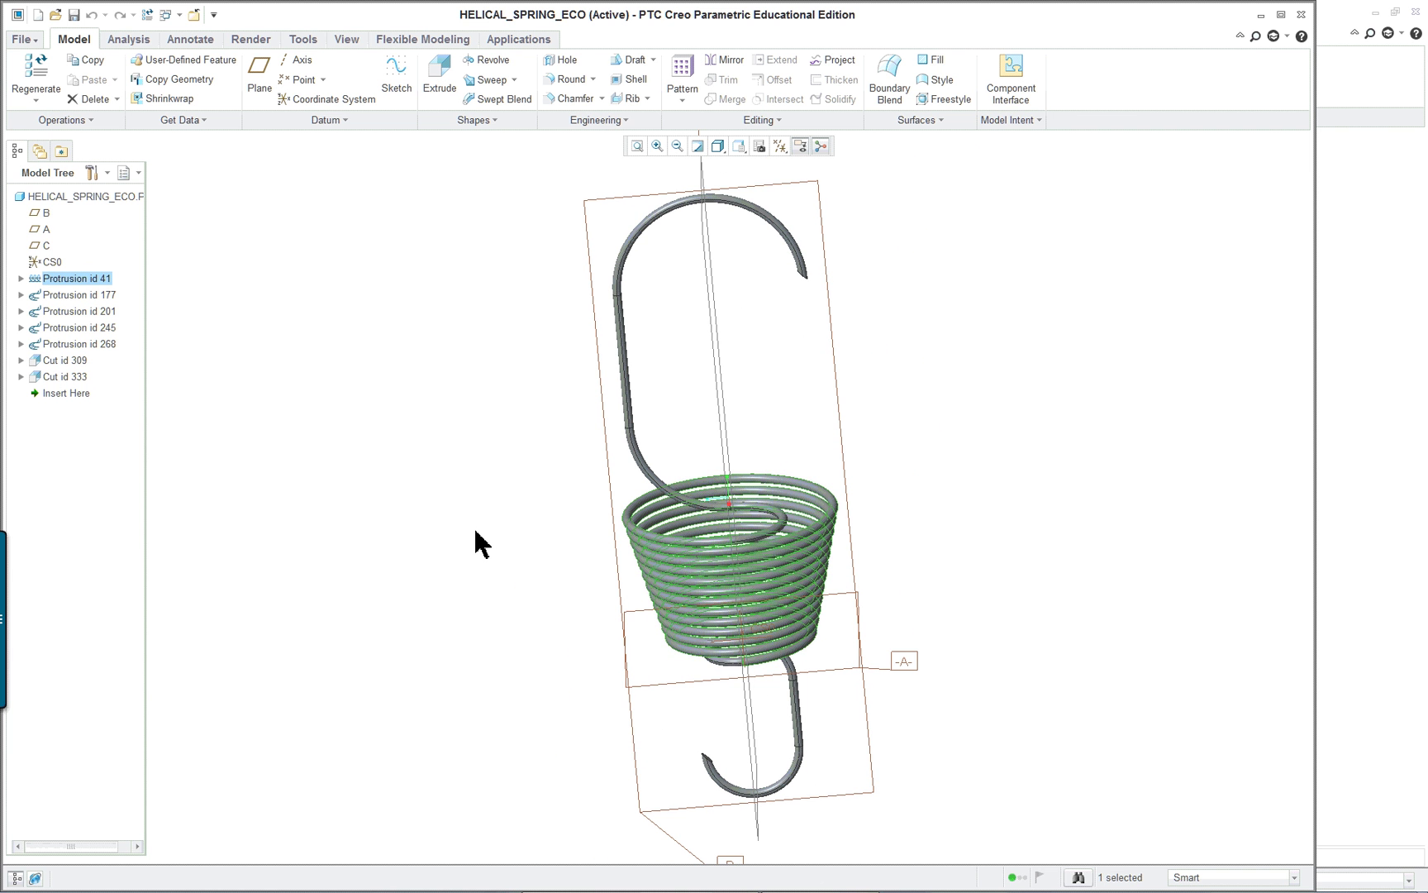
pyautogui.scroll(-2, 477, 541)
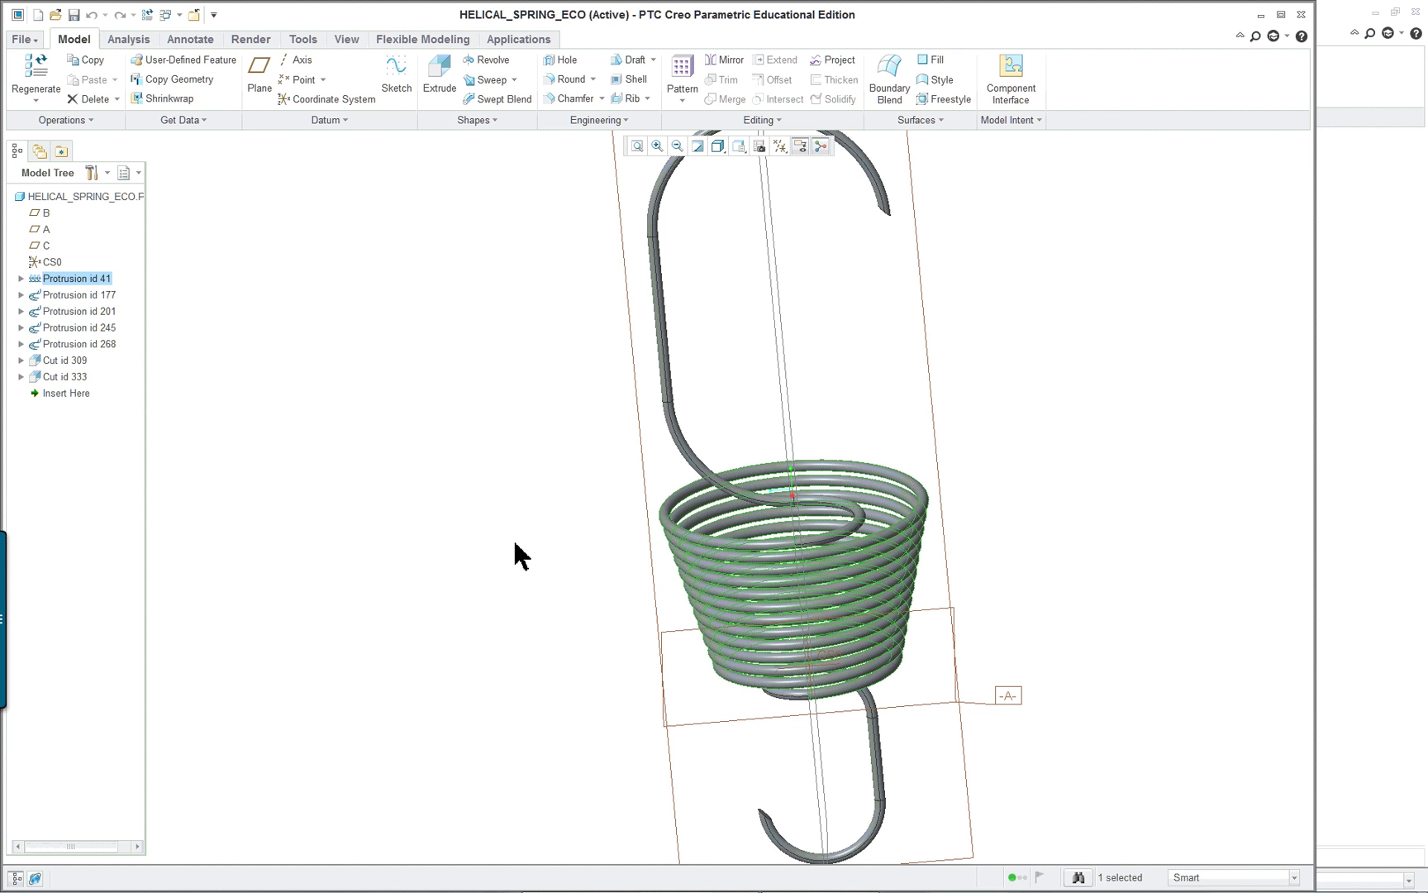
pyautogui.scroll(3, 514, 558)
# Step: Orbit and zoom around the spring's coils and hooks, then select Protrusion id 177
pyautogui.moveTo(512, 555)
pyautogui.mouseDown(button='middle')
pyautogui.moveTo(577, 516)
pyautogui.moveTo(522, 565)
pyautogui.mouseUp(button='middle')
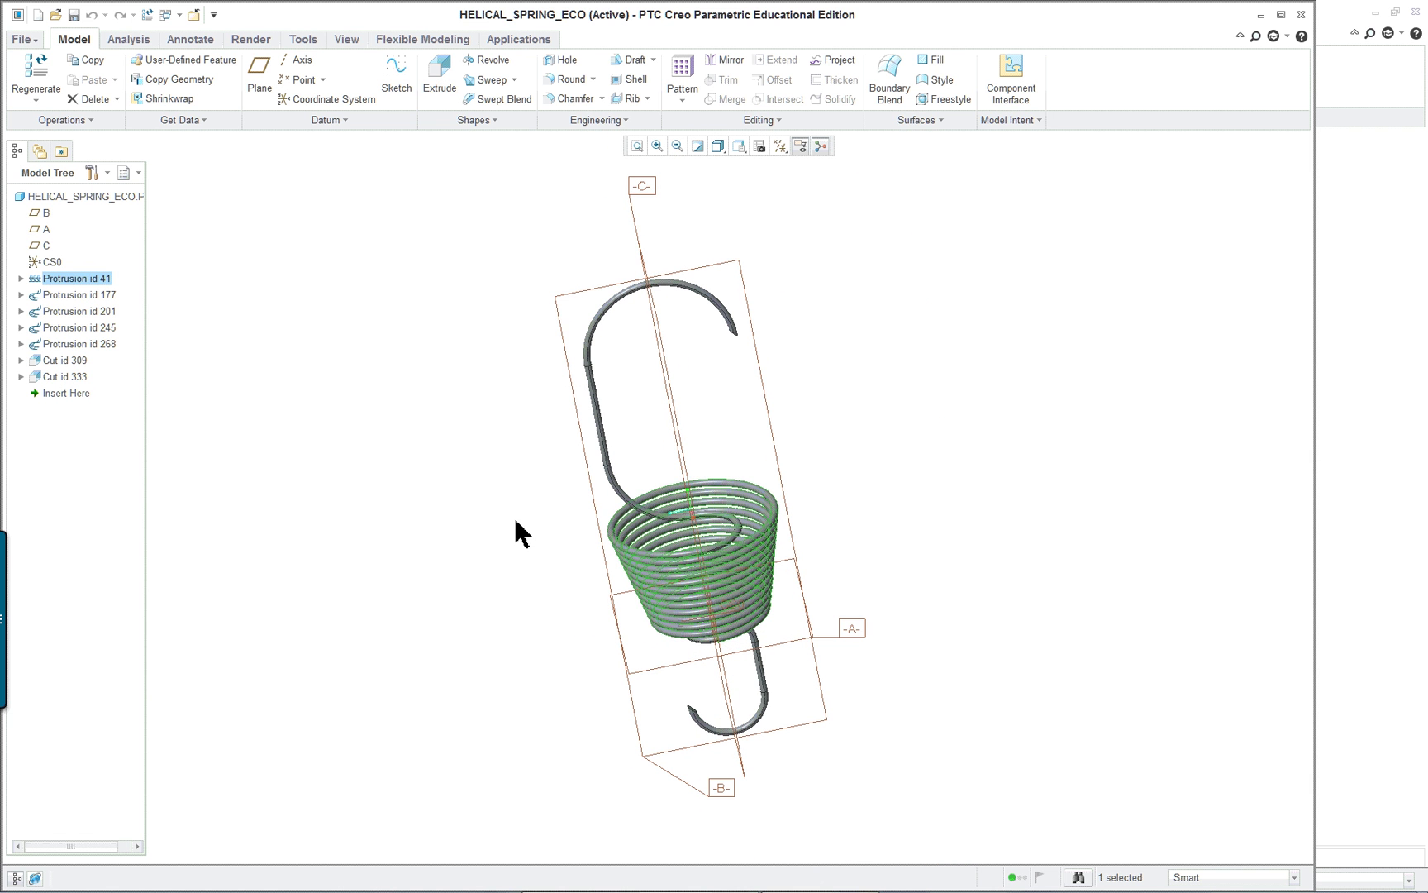
pyautogui.moveTo(487, 505)
pyautogui.mouseDown(button='middle')
pyautogui.moveTo(440, 524)
pyautogui.moveTo(583, 526)
pyautogui.moveTo(481, 484)
pyautogui.moveTo(603, 436)
pyautogui.moveTo(606, 383)
pyautogui.moveTo(573, 389)
pyautogui.moveTo(596, 430)
pyautogui.mouseUp(button='middle')
pyautogui.scroll(-3, 667, 492)
pyautogui.scroll(-2, 668, 492)
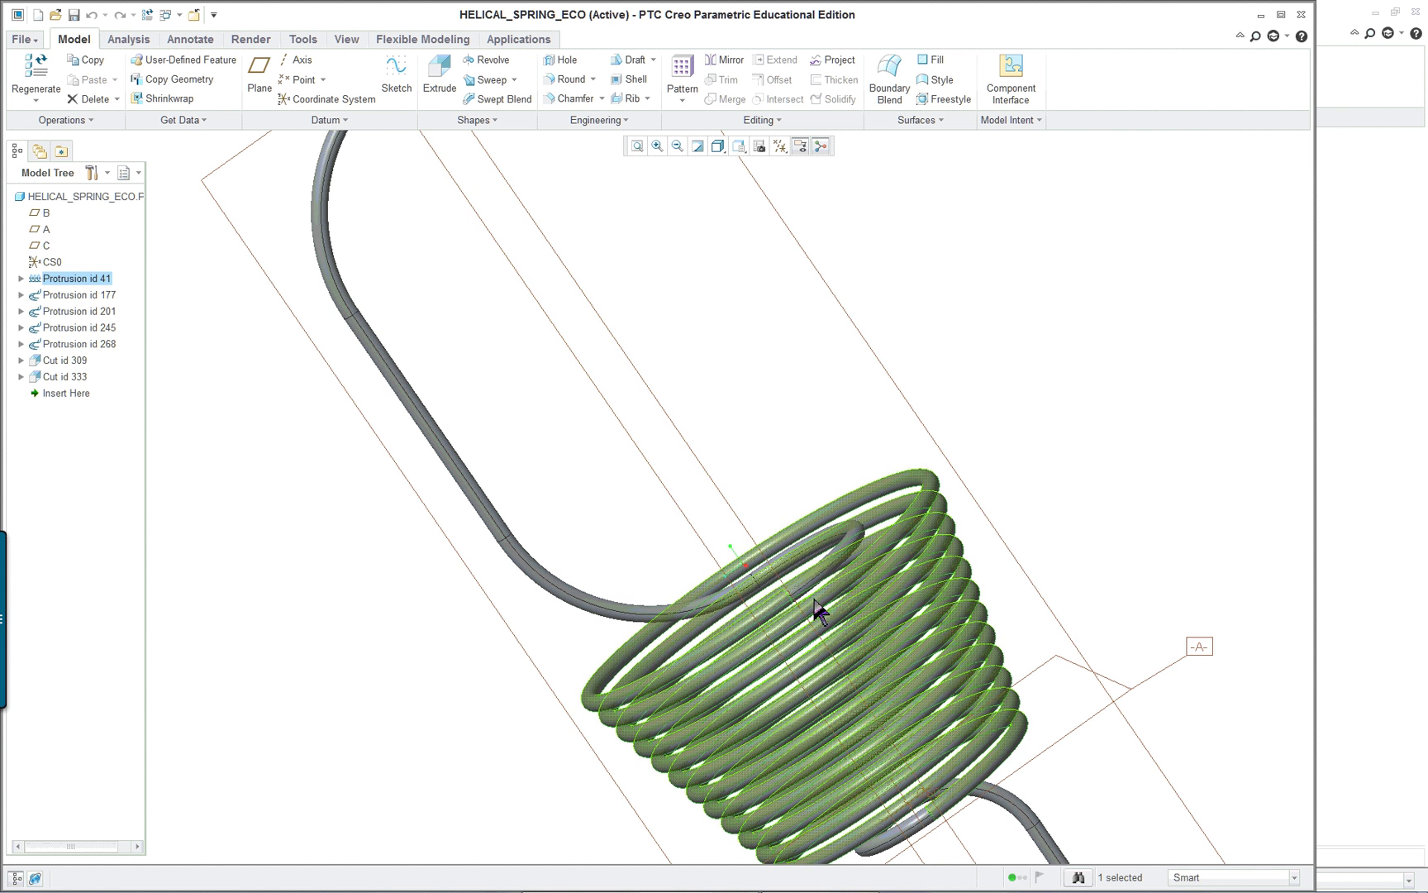
pyautogui.scroll(6, 822, 606)
pyautogui.moveTo(822, 637); pyautogui.dragTo(744, 463, button='middle')
pyautogui.scroll(-8, 744, 463)
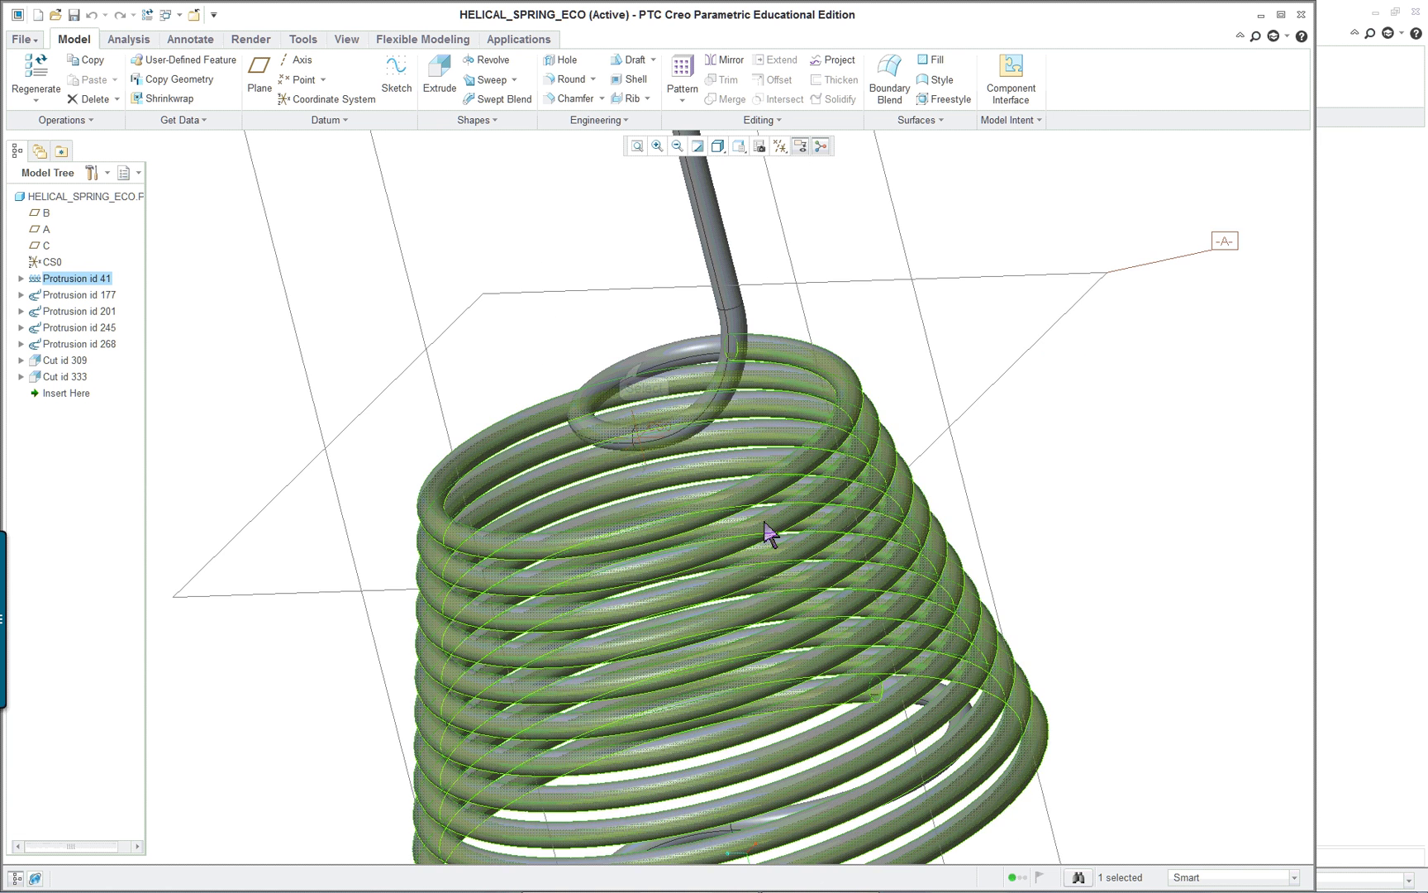
pyautogui.click(661, 395)
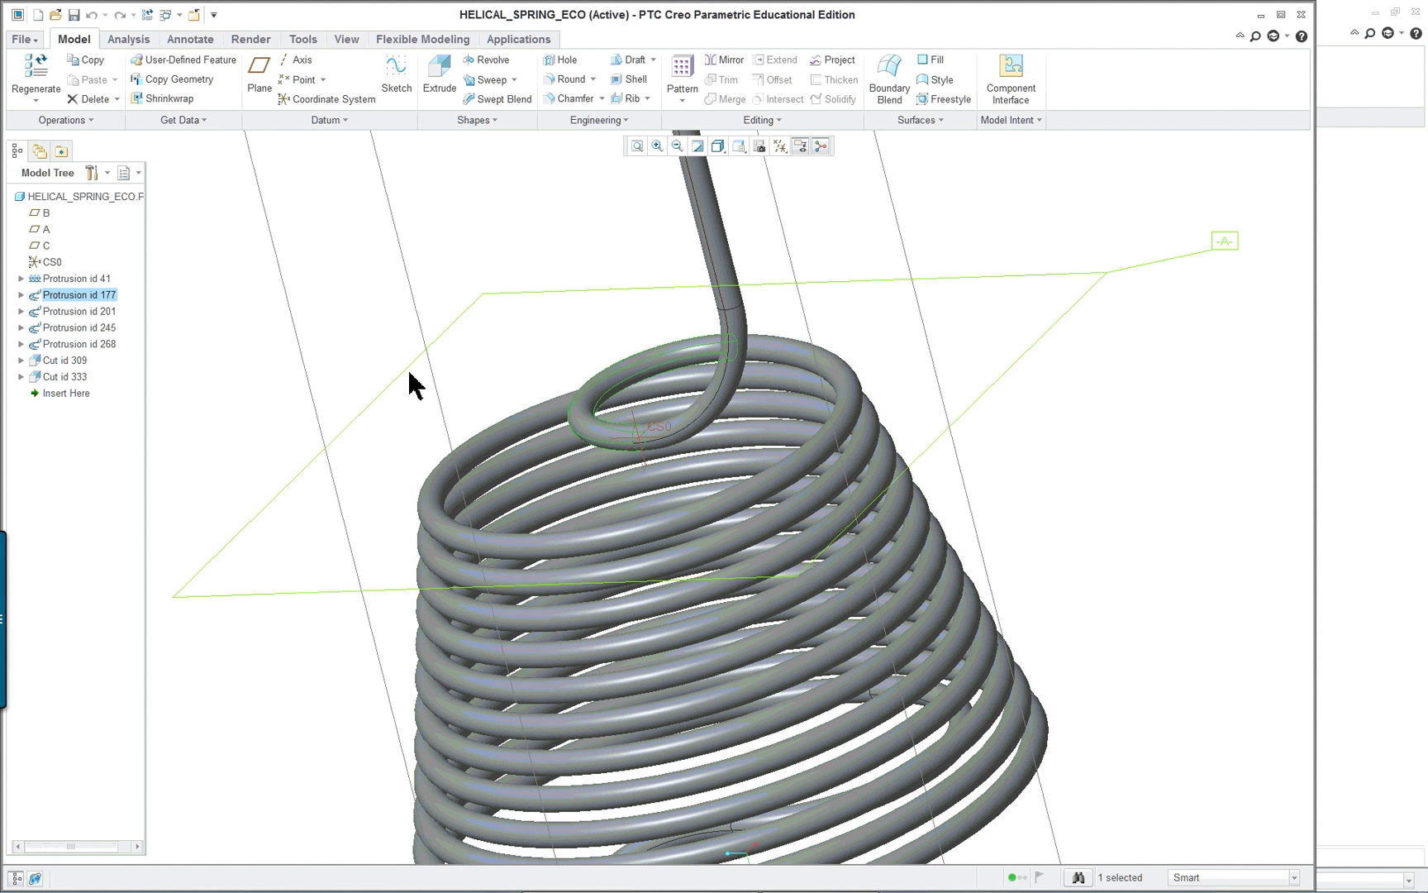
pyautogui.scroll(8, 429, 376)
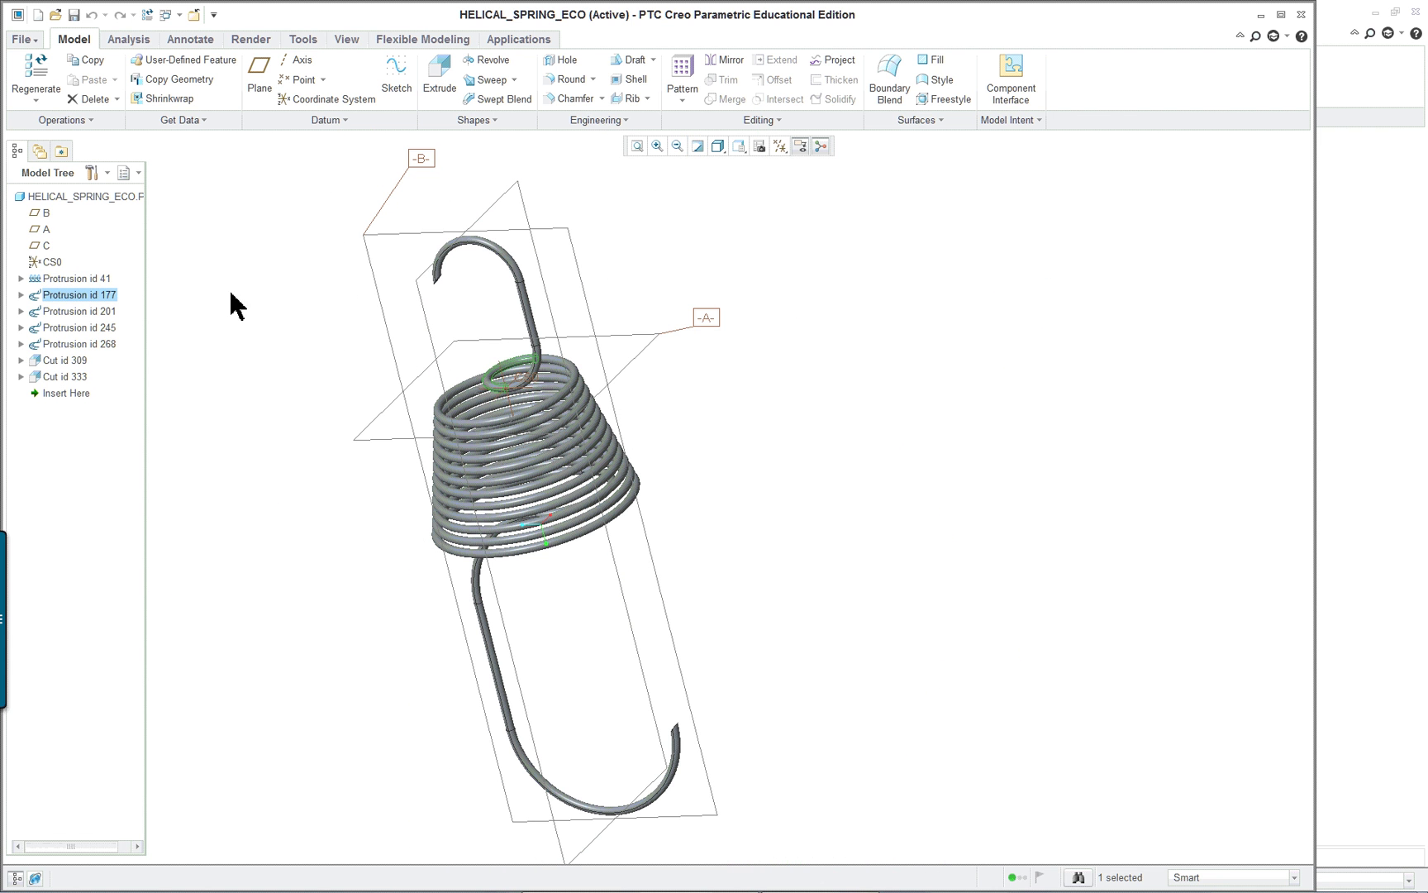
# Step: Move the Insert Here marker to just below Protrusion id 177
pyautogui.click(65, 393)
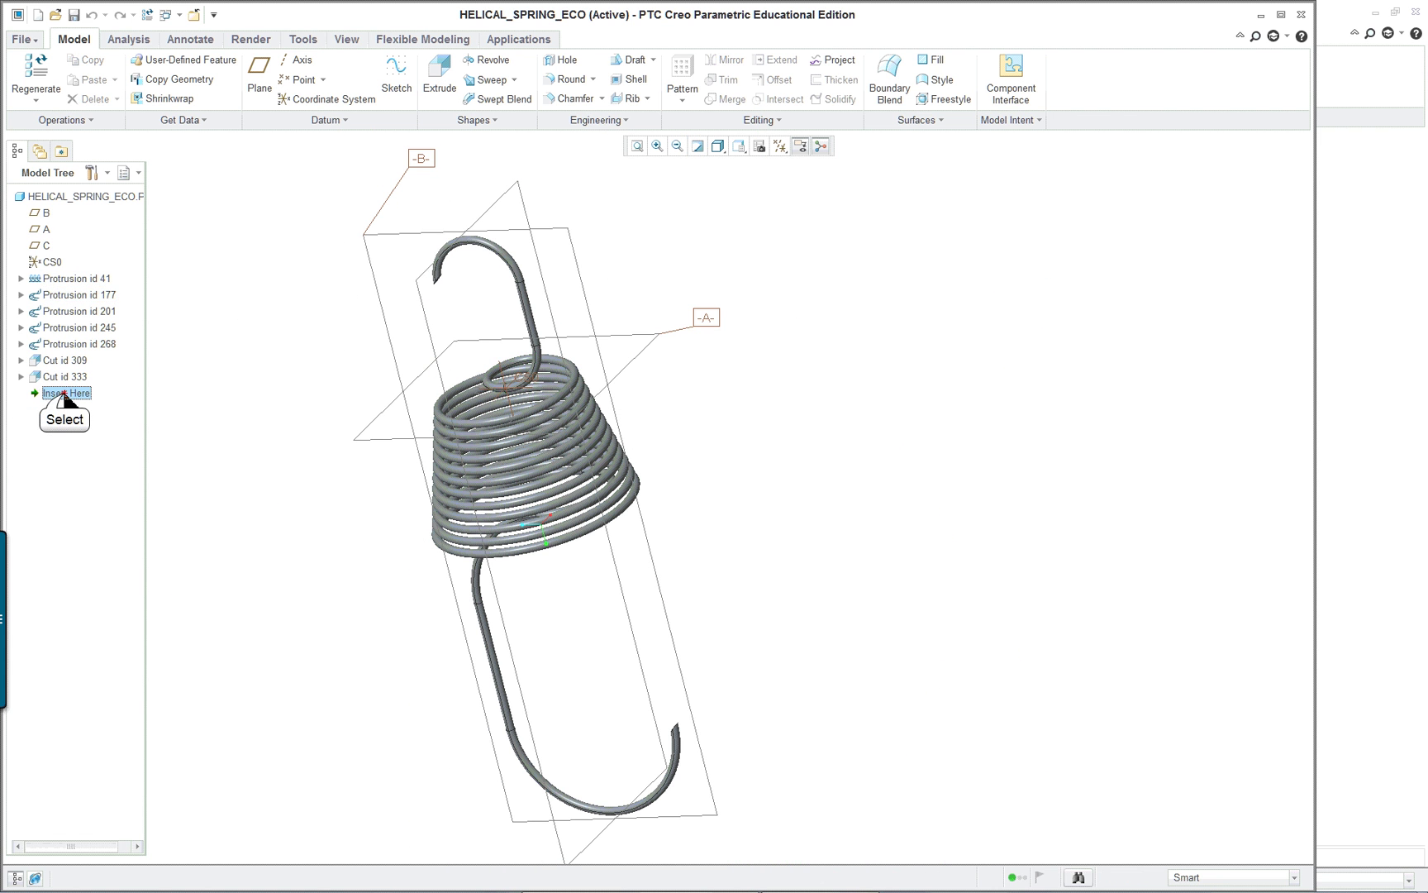
pyautogui.moveTo(66, 397); pyautogui.dragTo(99, 301)
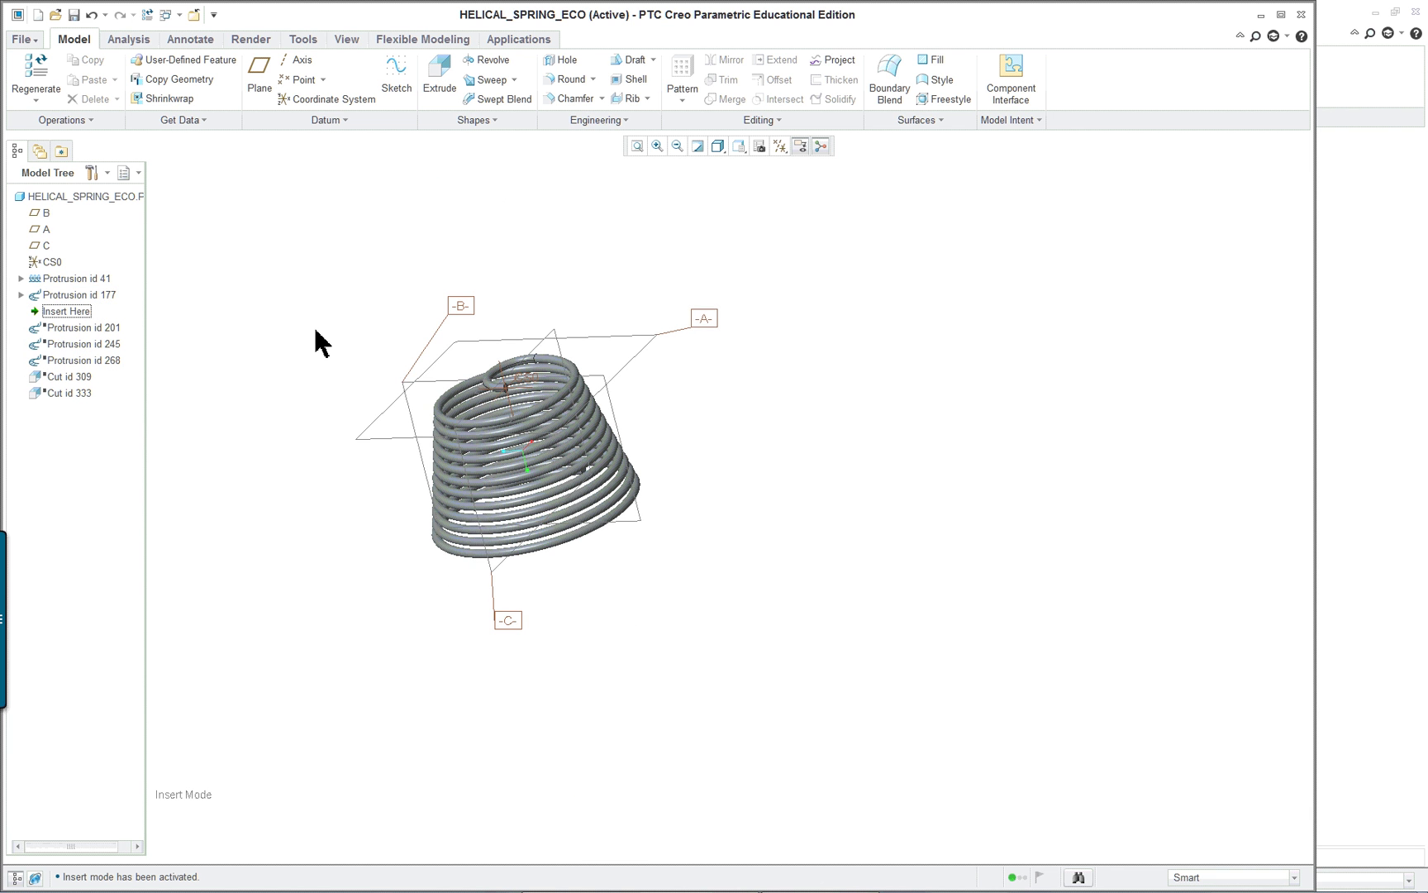
pyautogui.scroll(4, 384, 351)
# Step: Edit the definition of the Protrusion id 177 end loop and open its trajectory sketch
pyautogui.click(674, 409)
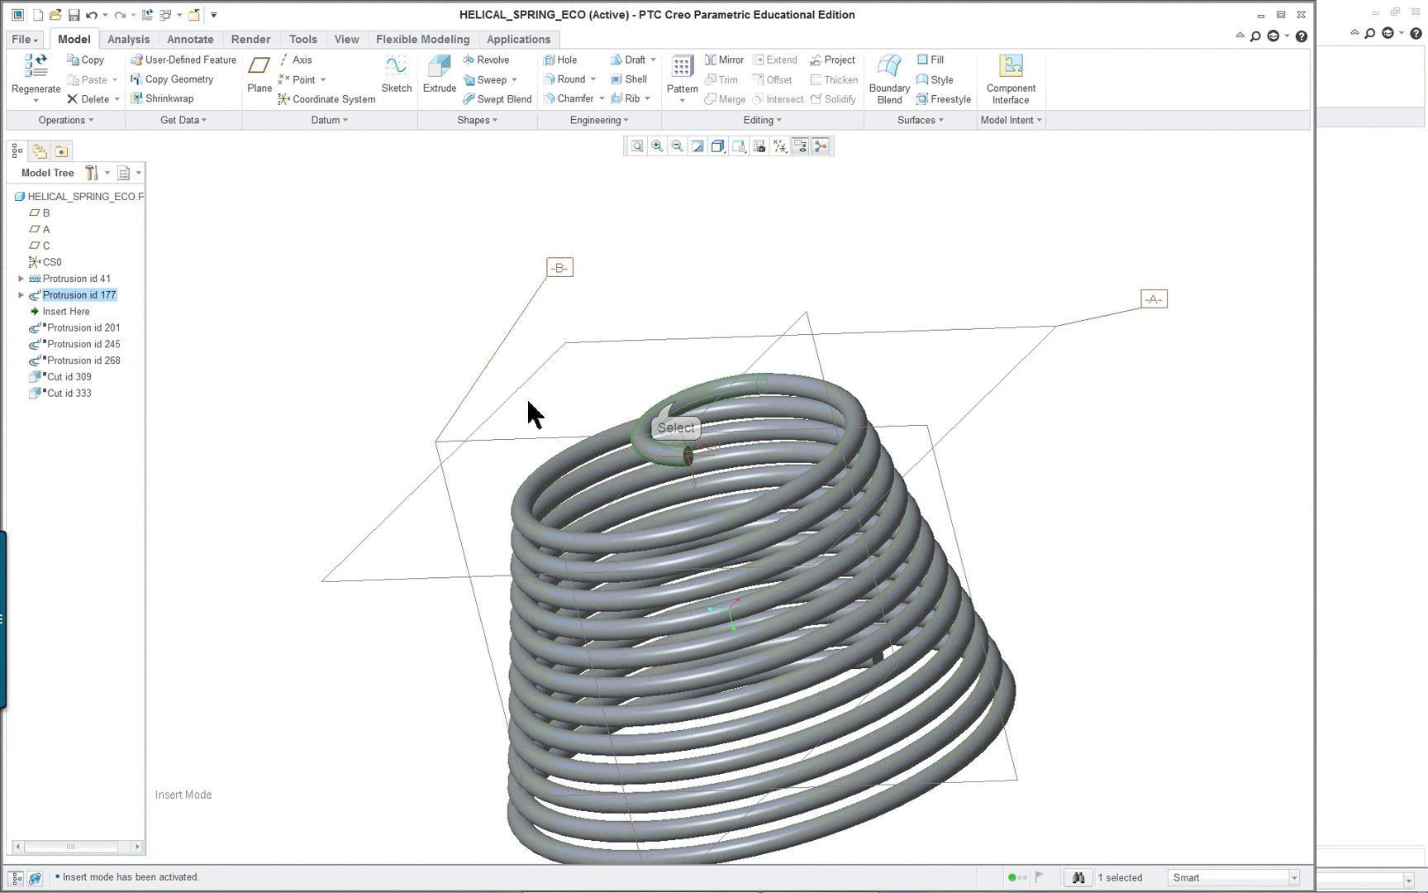
pyautogui.rightClick(328, 310)
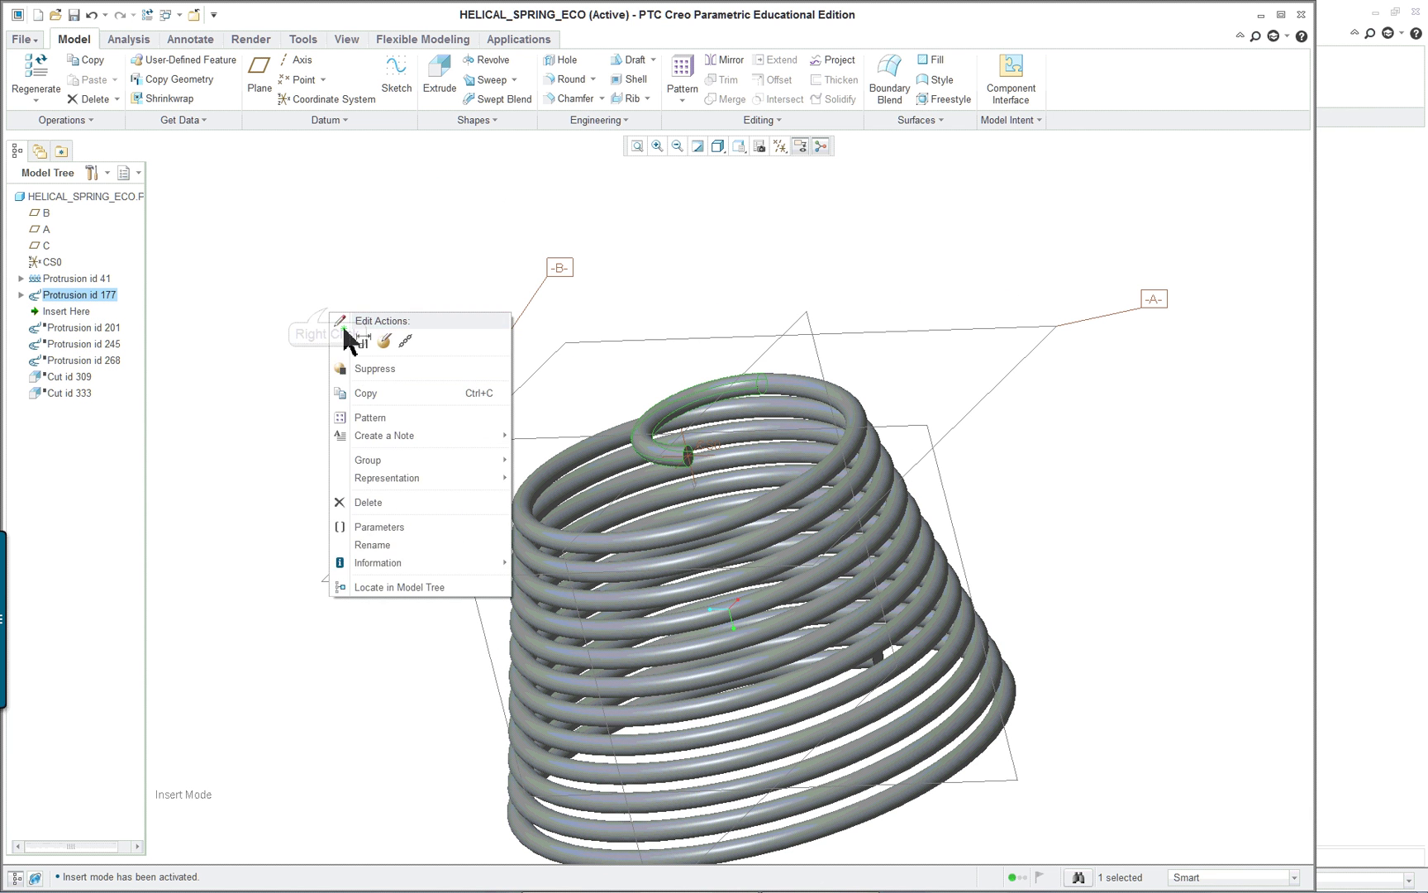
pyautogui.click(376, 348)
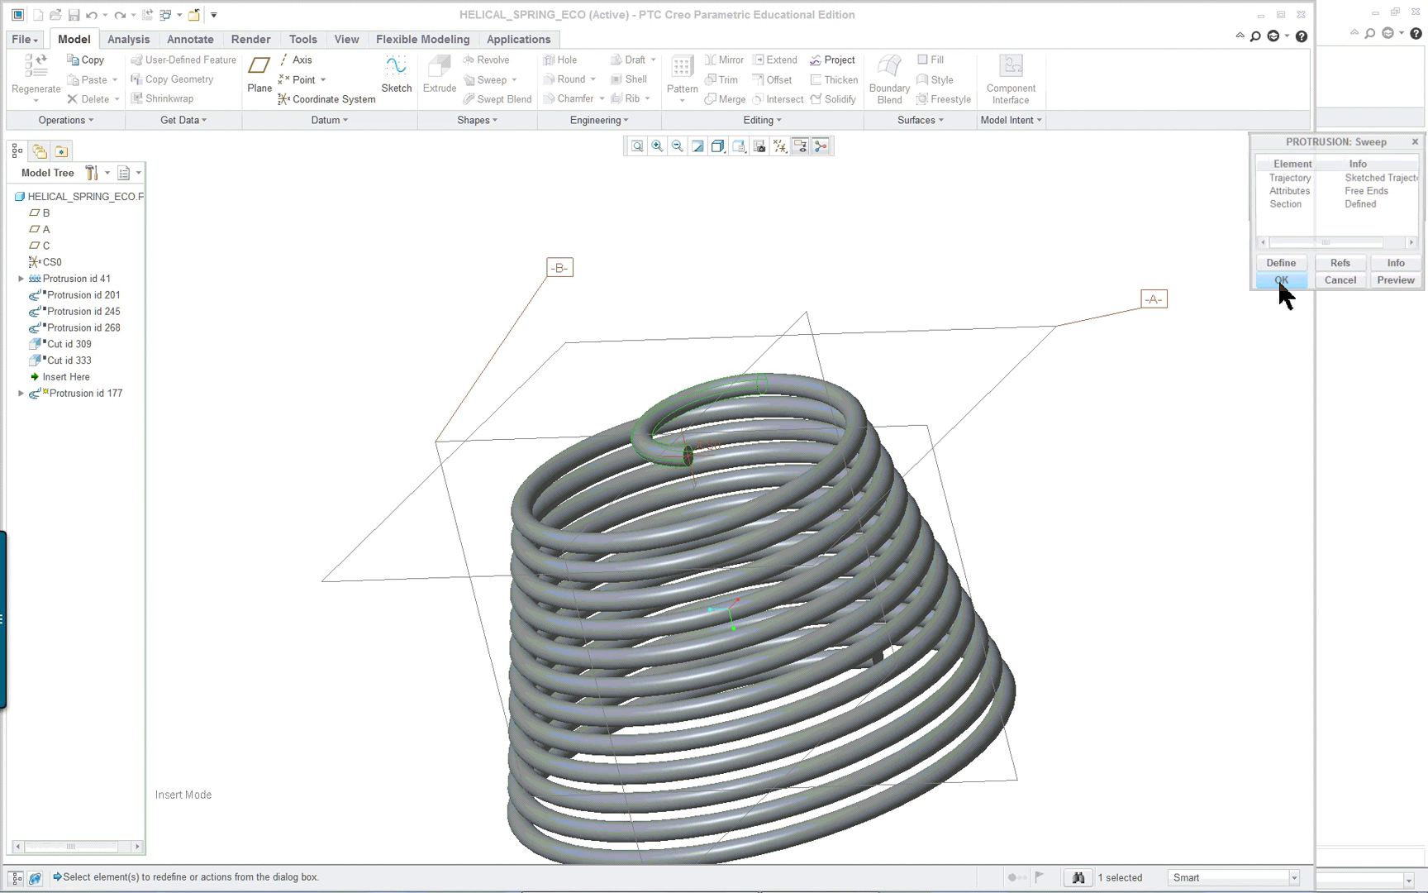
pyautogui.click(1298, 179)
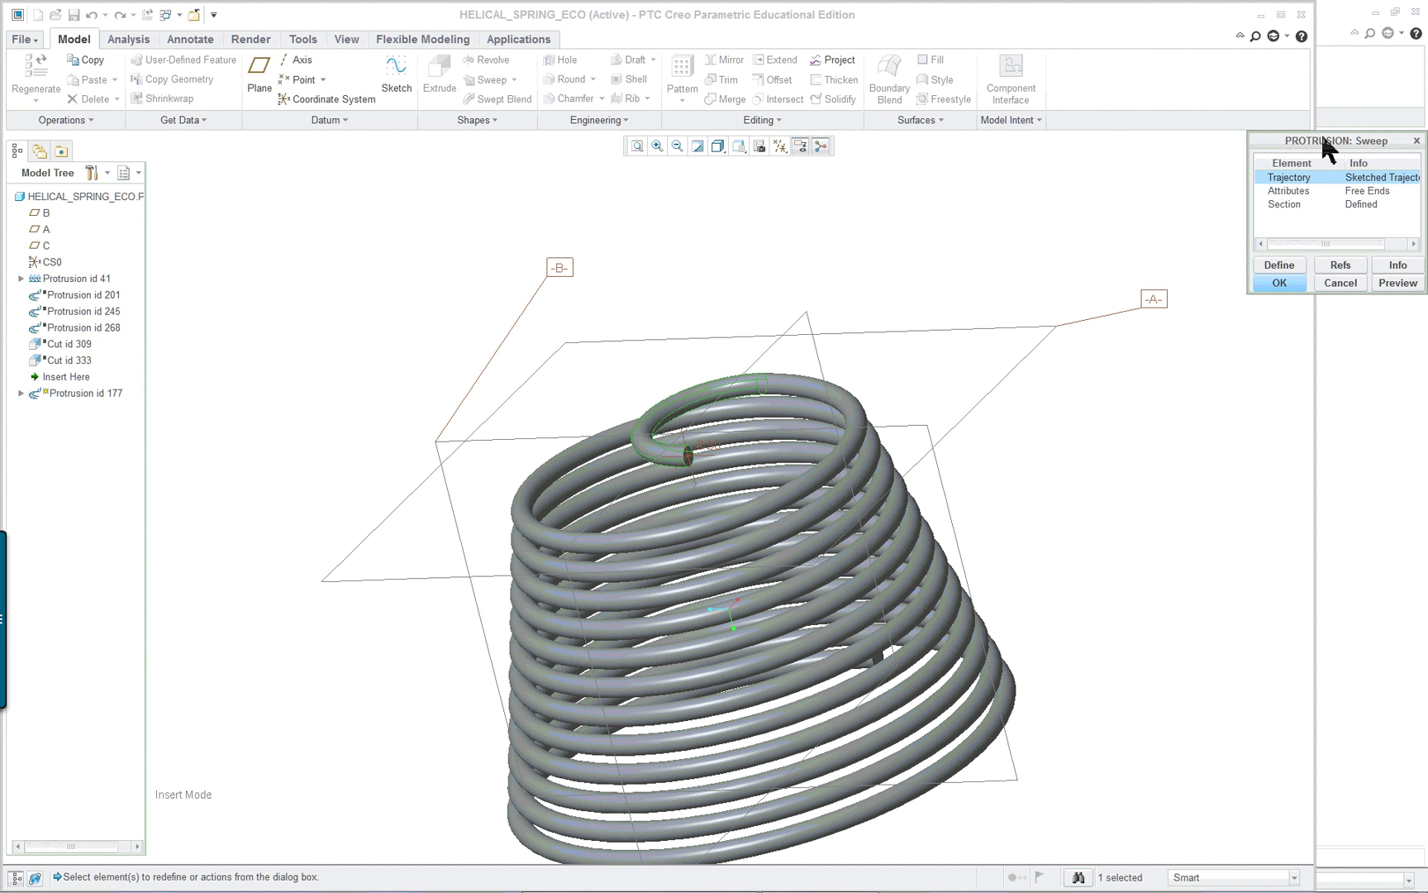
pyautogui.click(1291, 270)
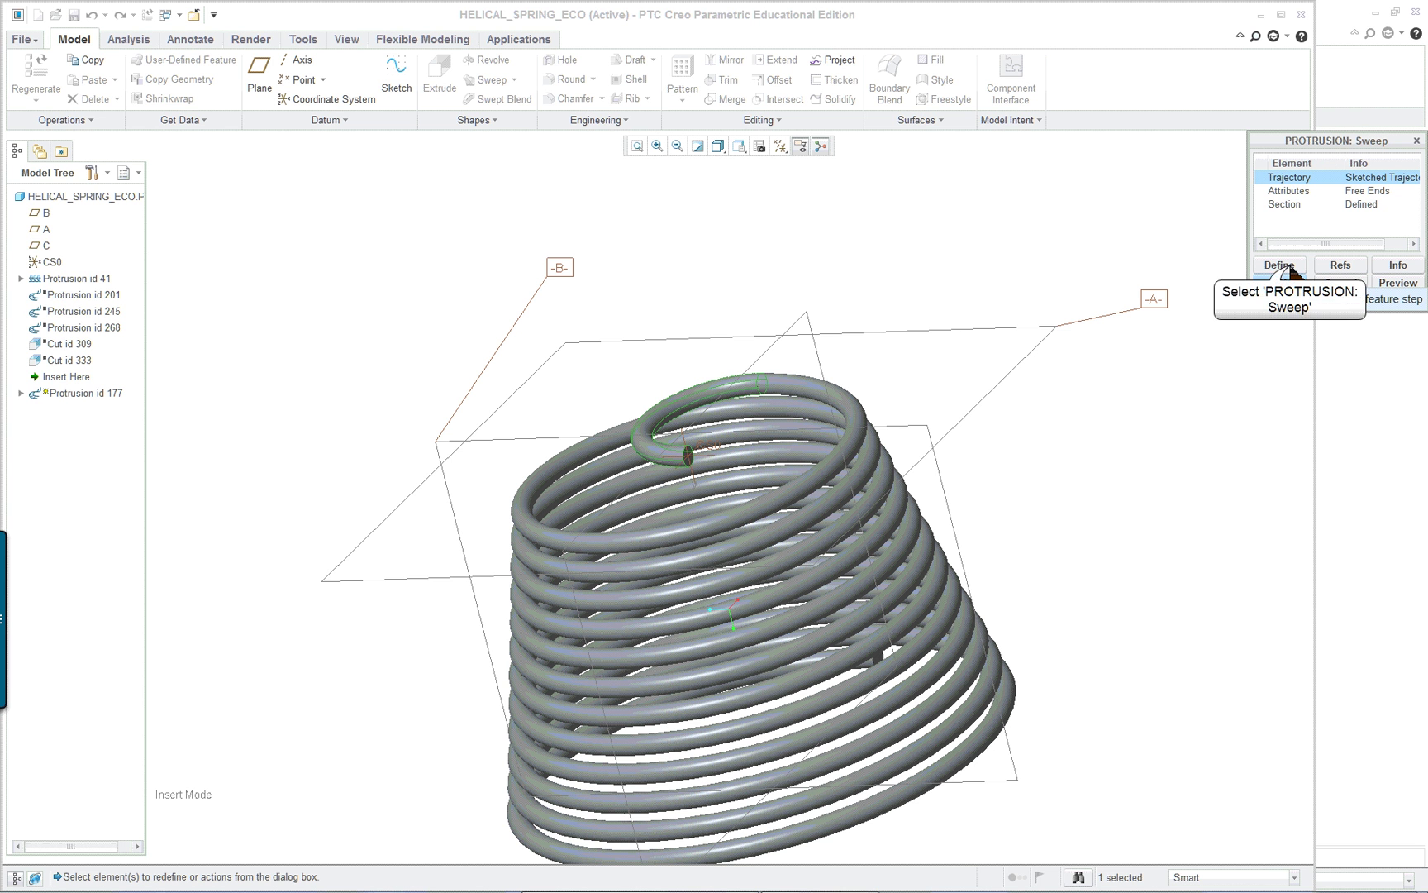
pyautogui.click(1340, 379)
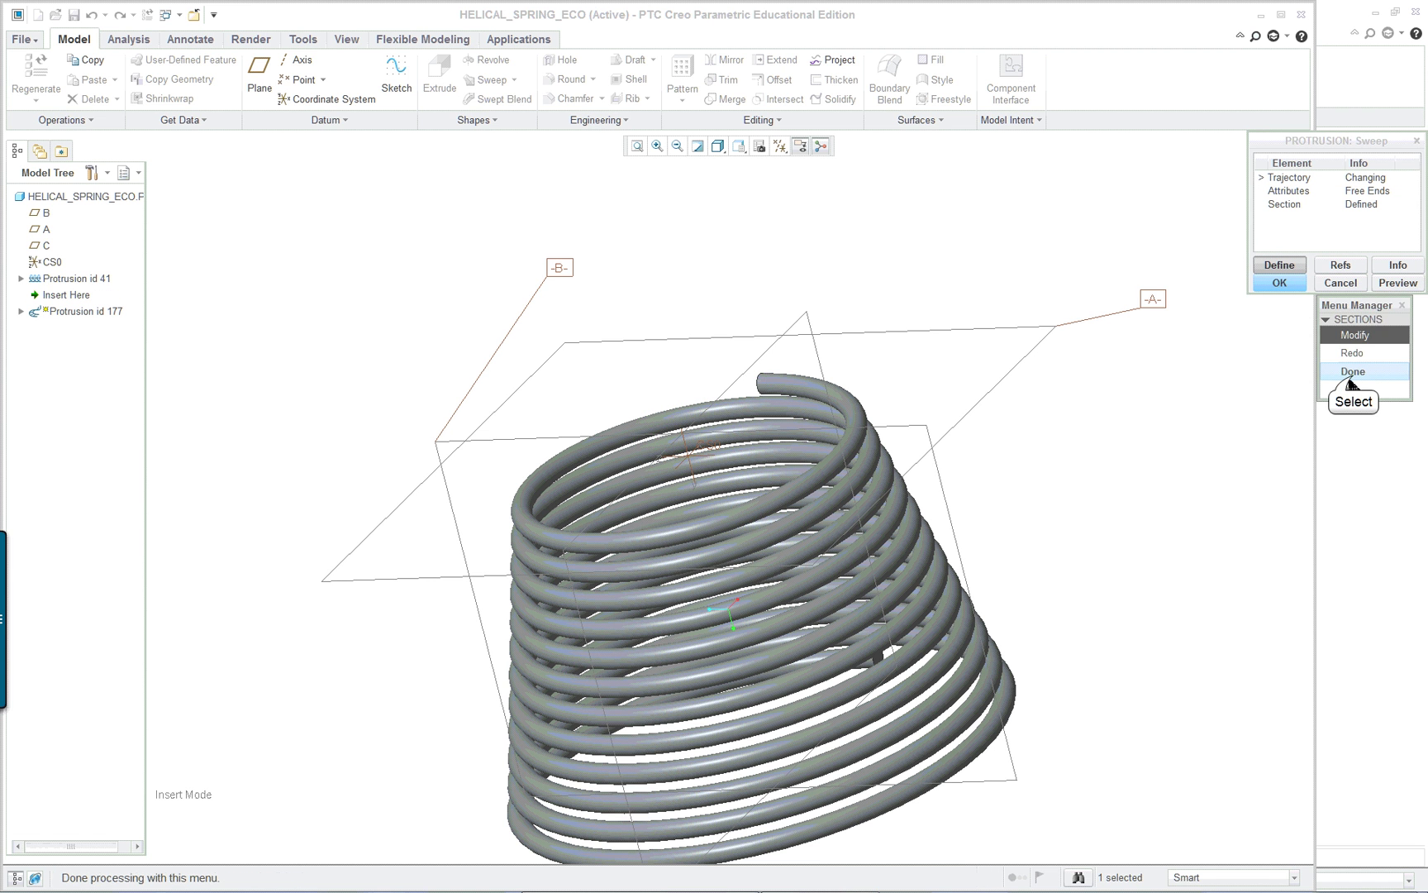
# Step: Inspect the trajectory sketch, then cancel the sweep redefinition and confirm with Yes
pyautogui.moveTo(810, 488); pyautogui.dragTo(925, 481, button='middle')
pyautogui.scroll(5, 944, 450)
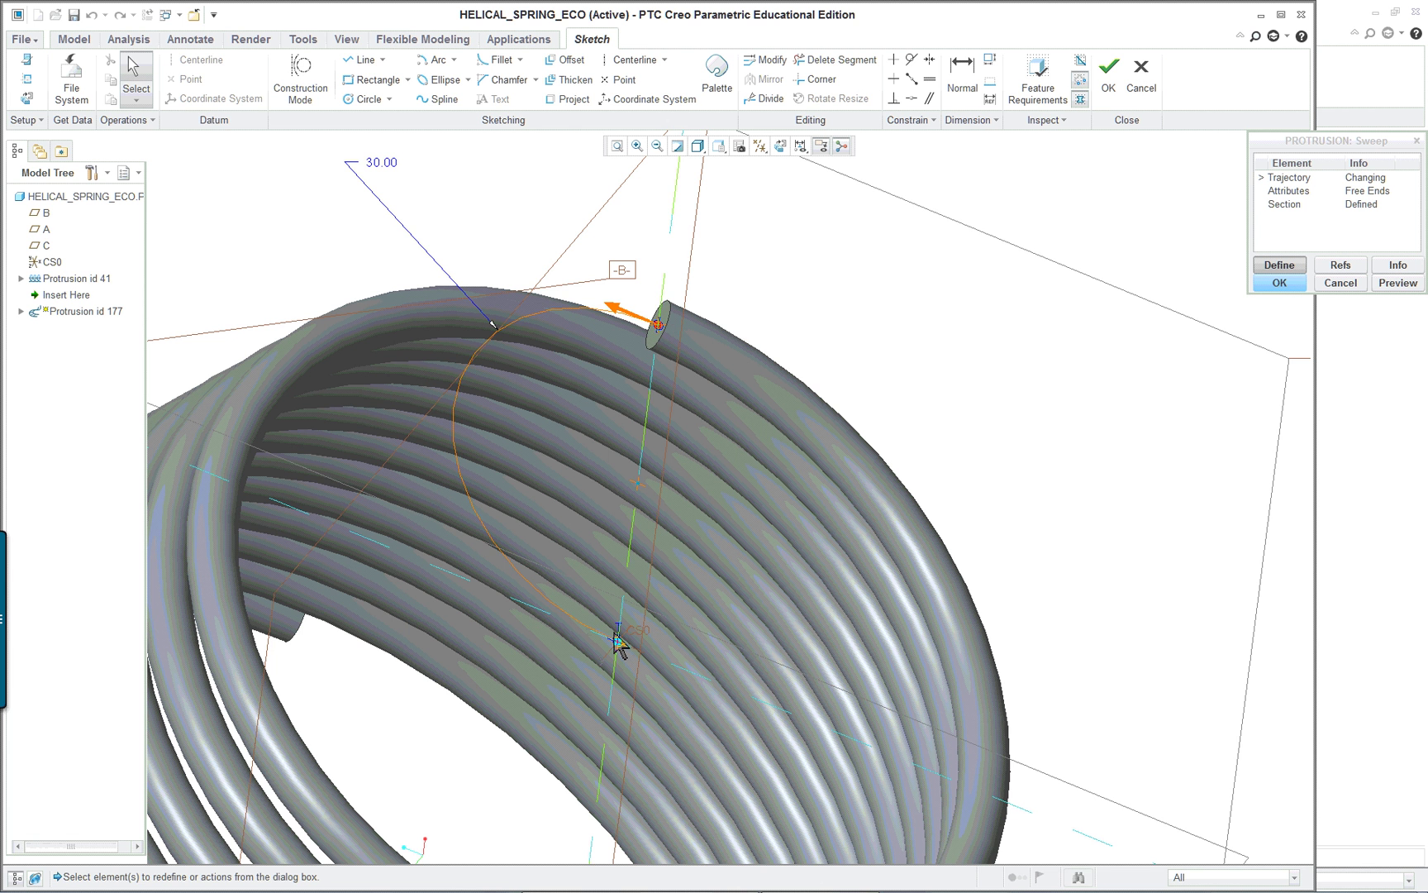
pyautogui.scroll(-2, 758, 526)
pyautogui.scroll(5, 743, 484)
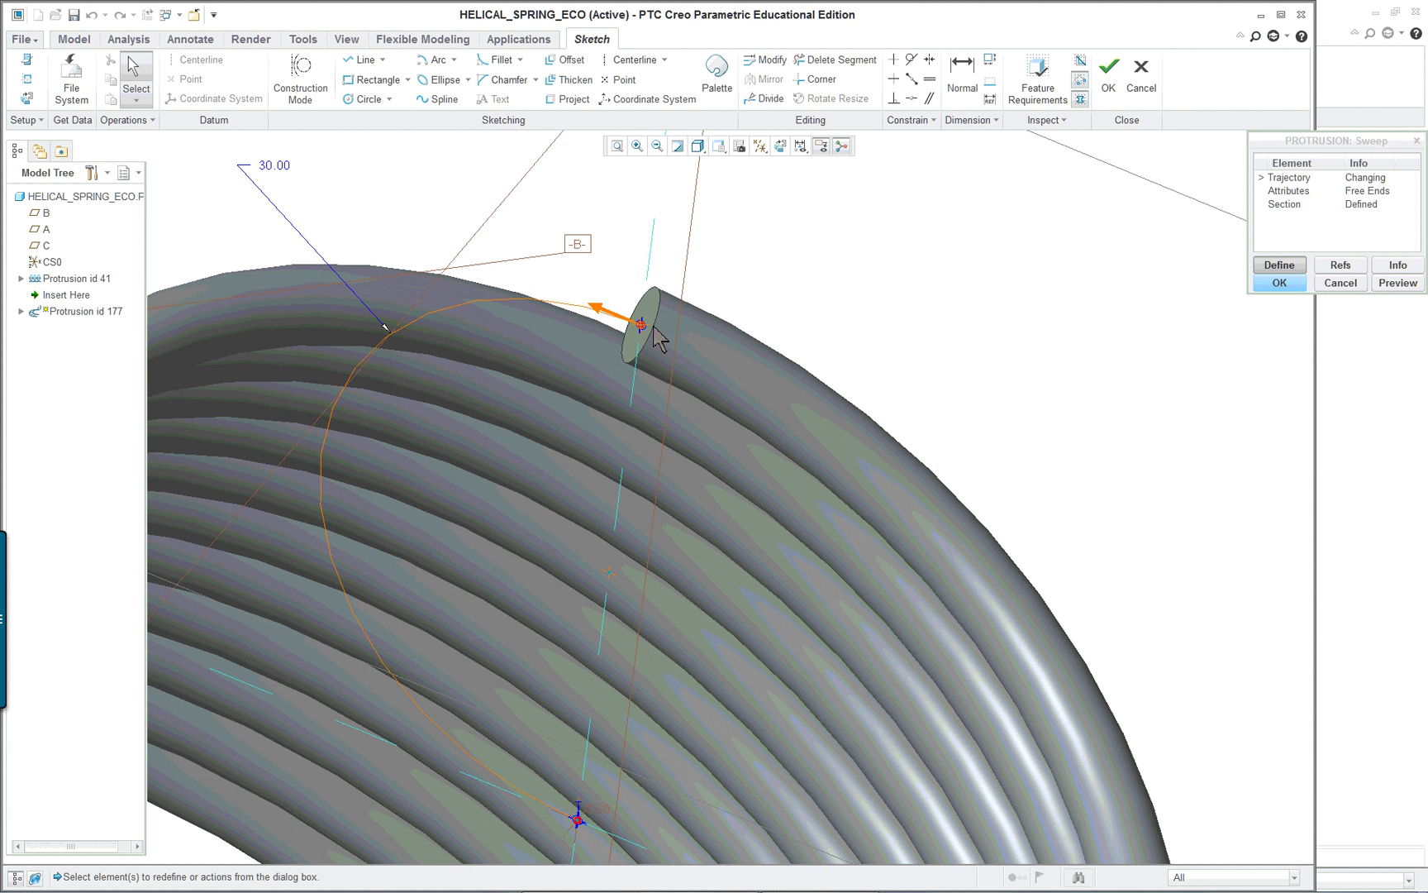
pyautogui.scroll(-3, 691, 346)
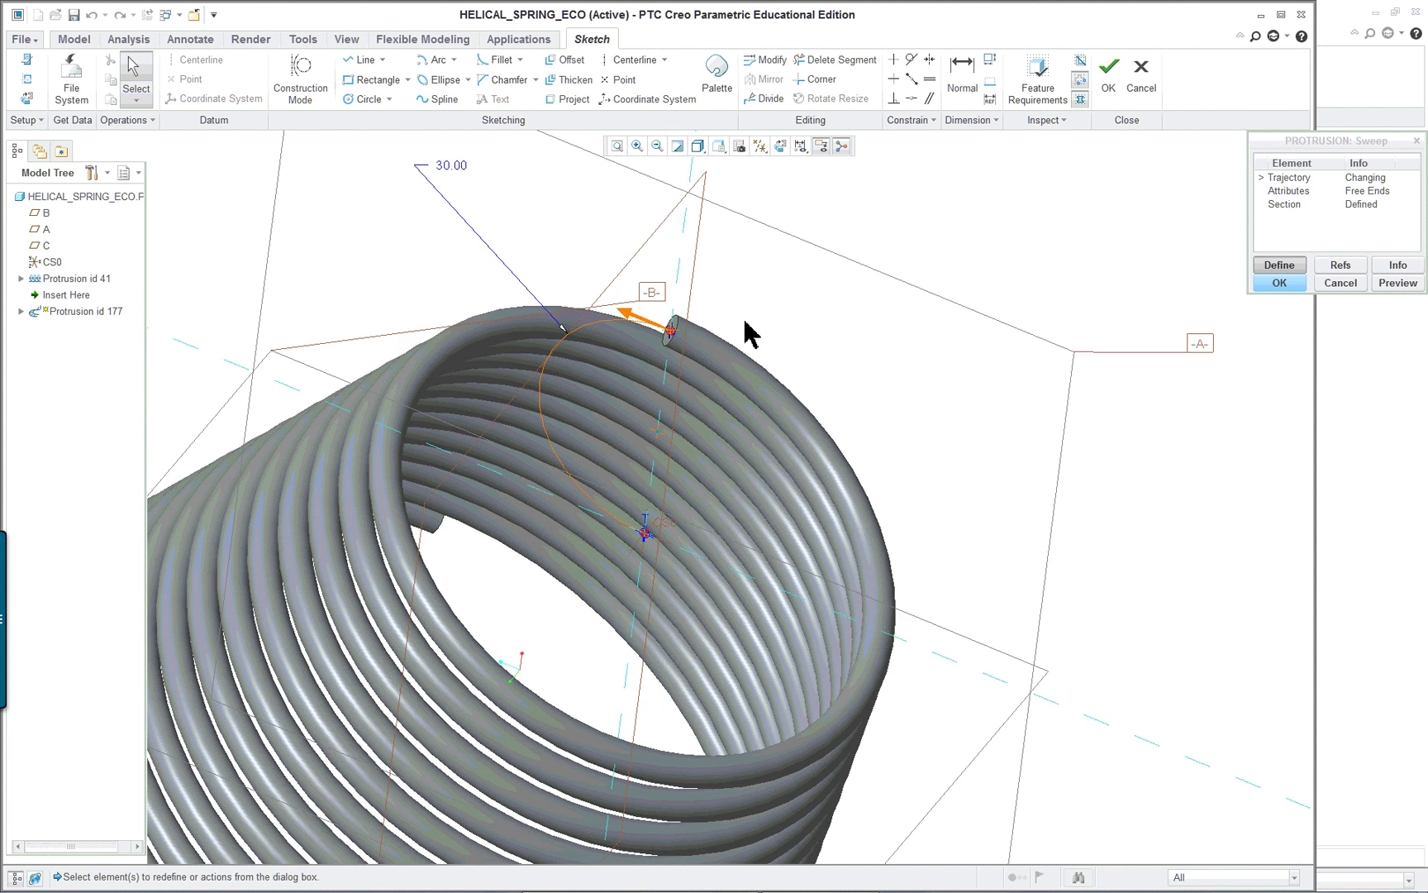
pyautogui.scroll(-1, 874, 341)
pyautogui.click(1352, 284)
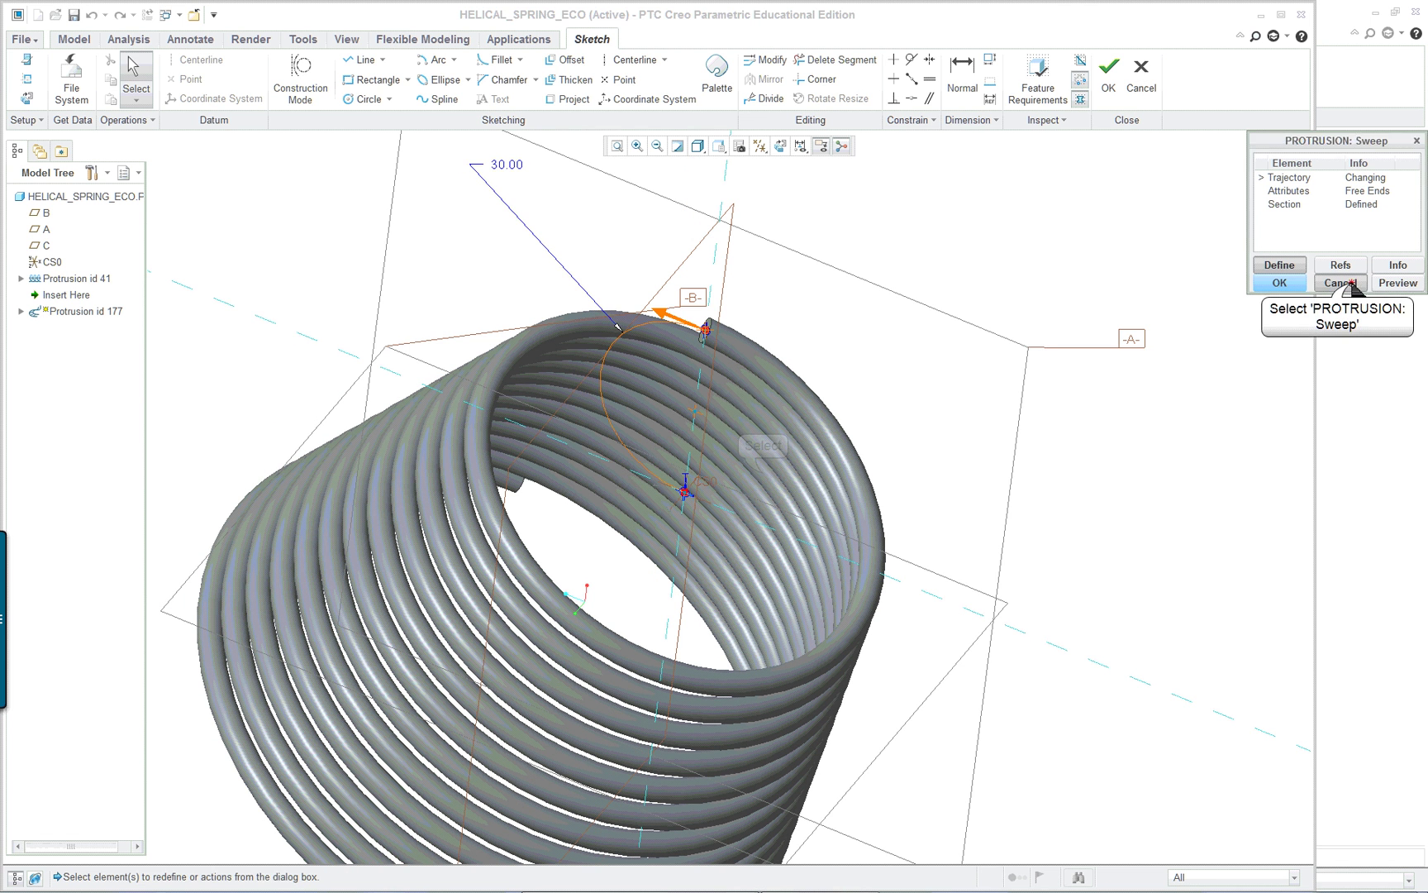
pyautogui.click(769, 480)
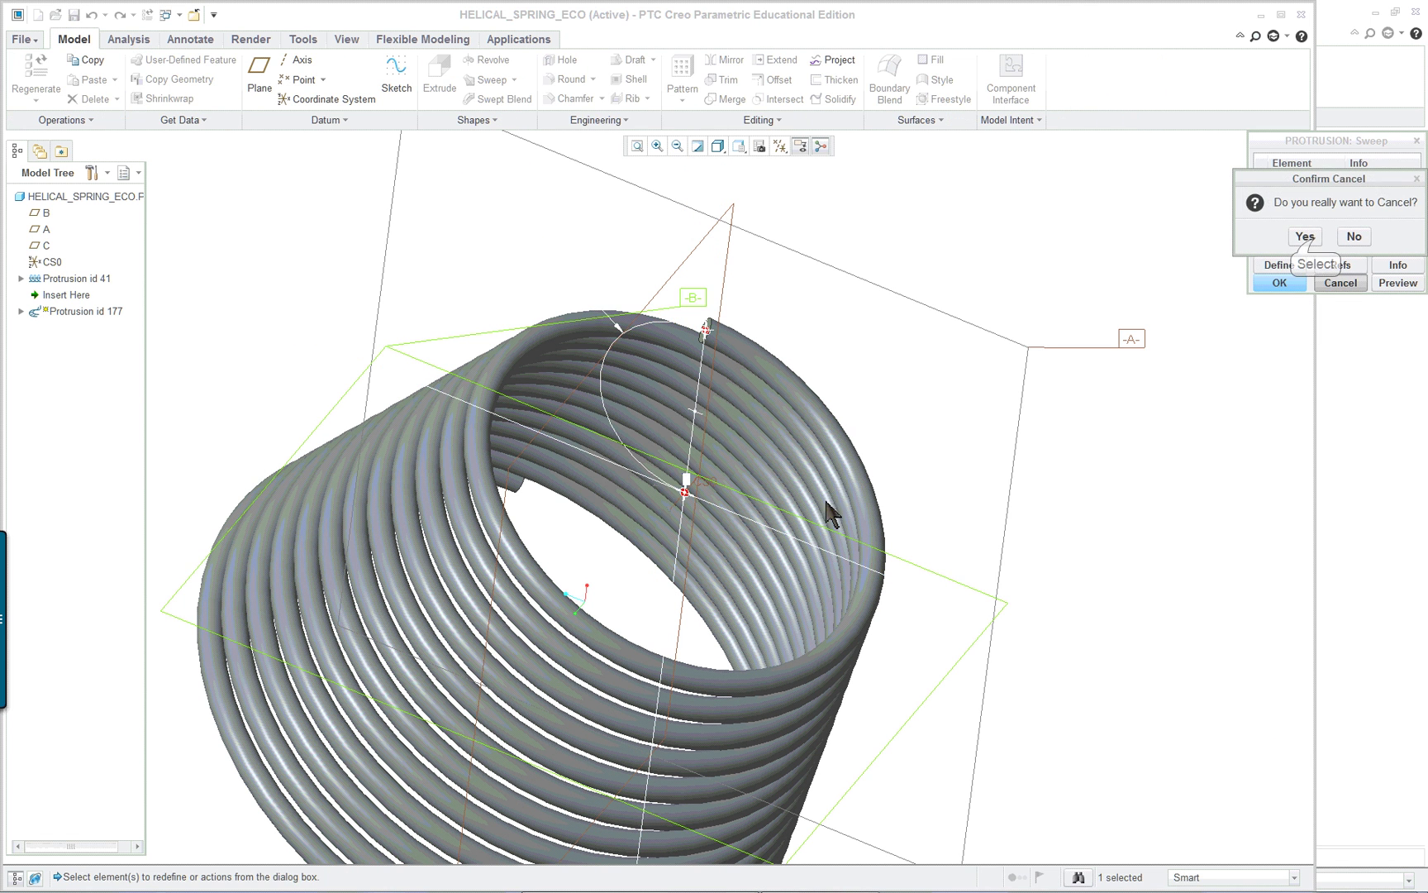
pyautogui.click(1305, 236)
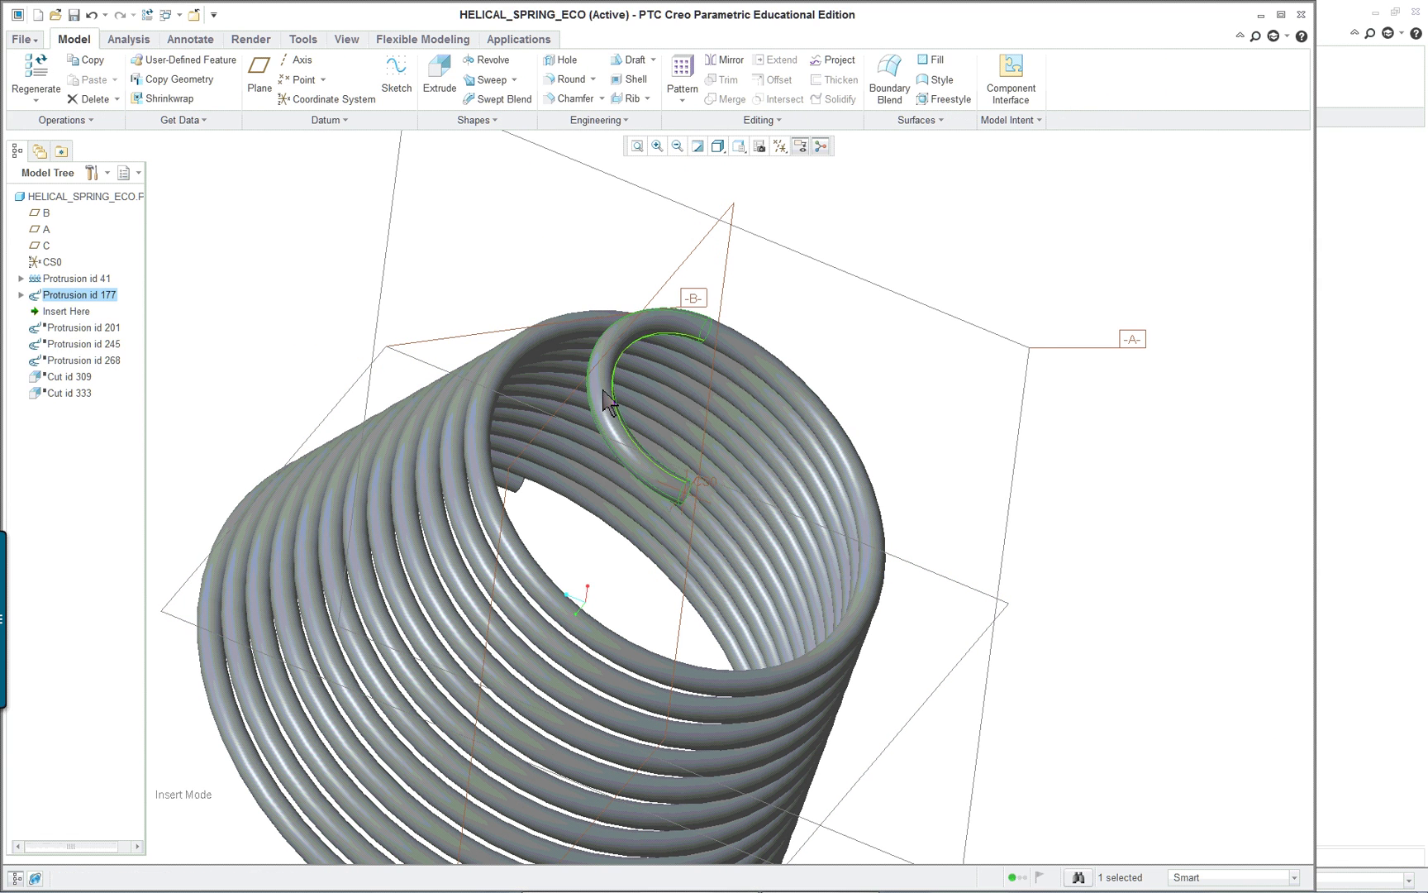
# Step: Move the Insert Here marker up to just below Protrusion id 41
pyautogui.click(68, 312)
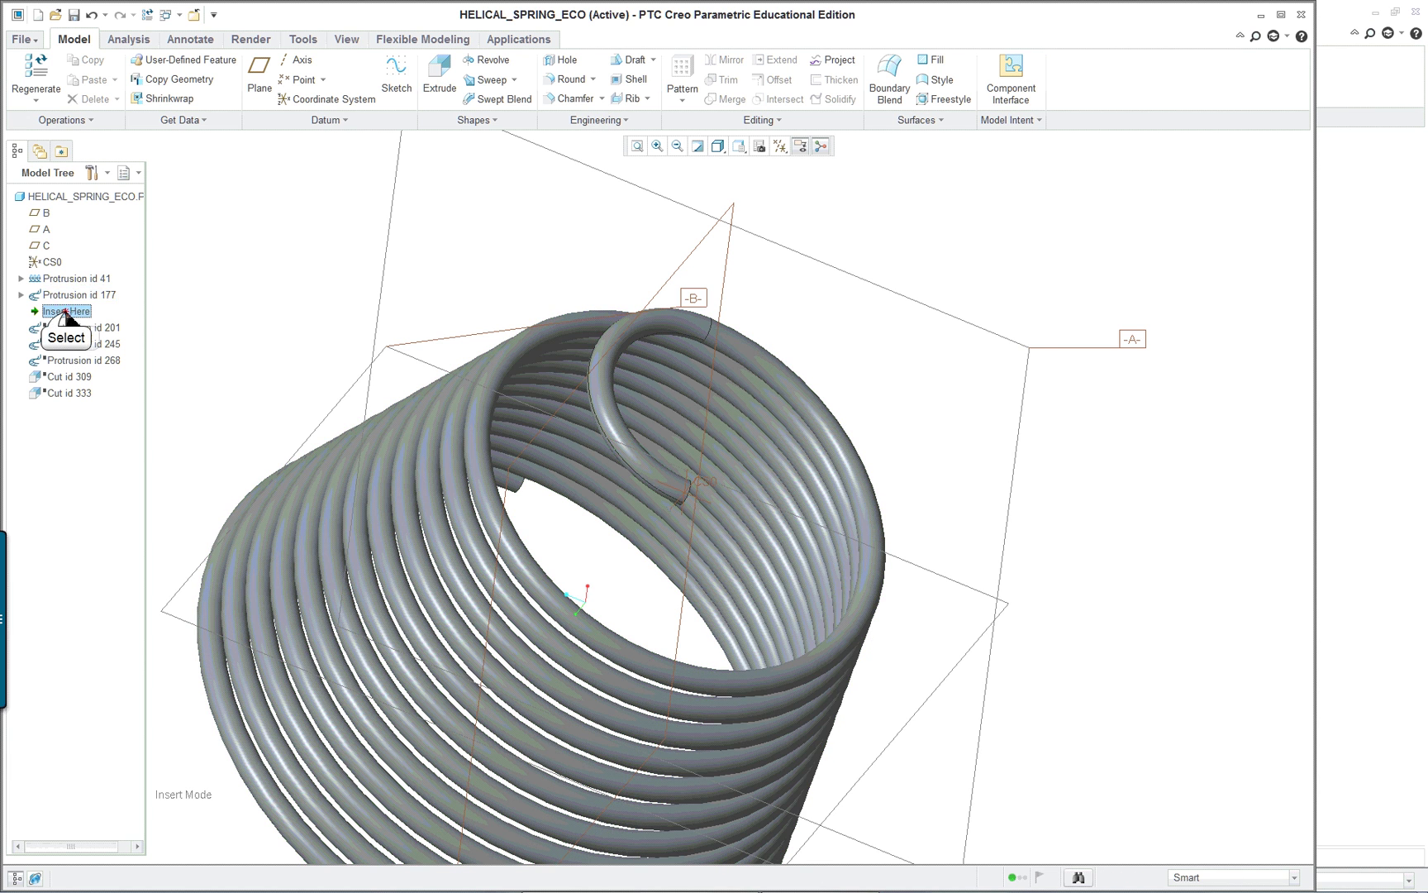
pyautogui.moveTo(67, 311); pyautogui.dragTo(75, 289)
pyautogui.moveTo(690, 479); pyautogui.dragTo(743, 223, button='middle')
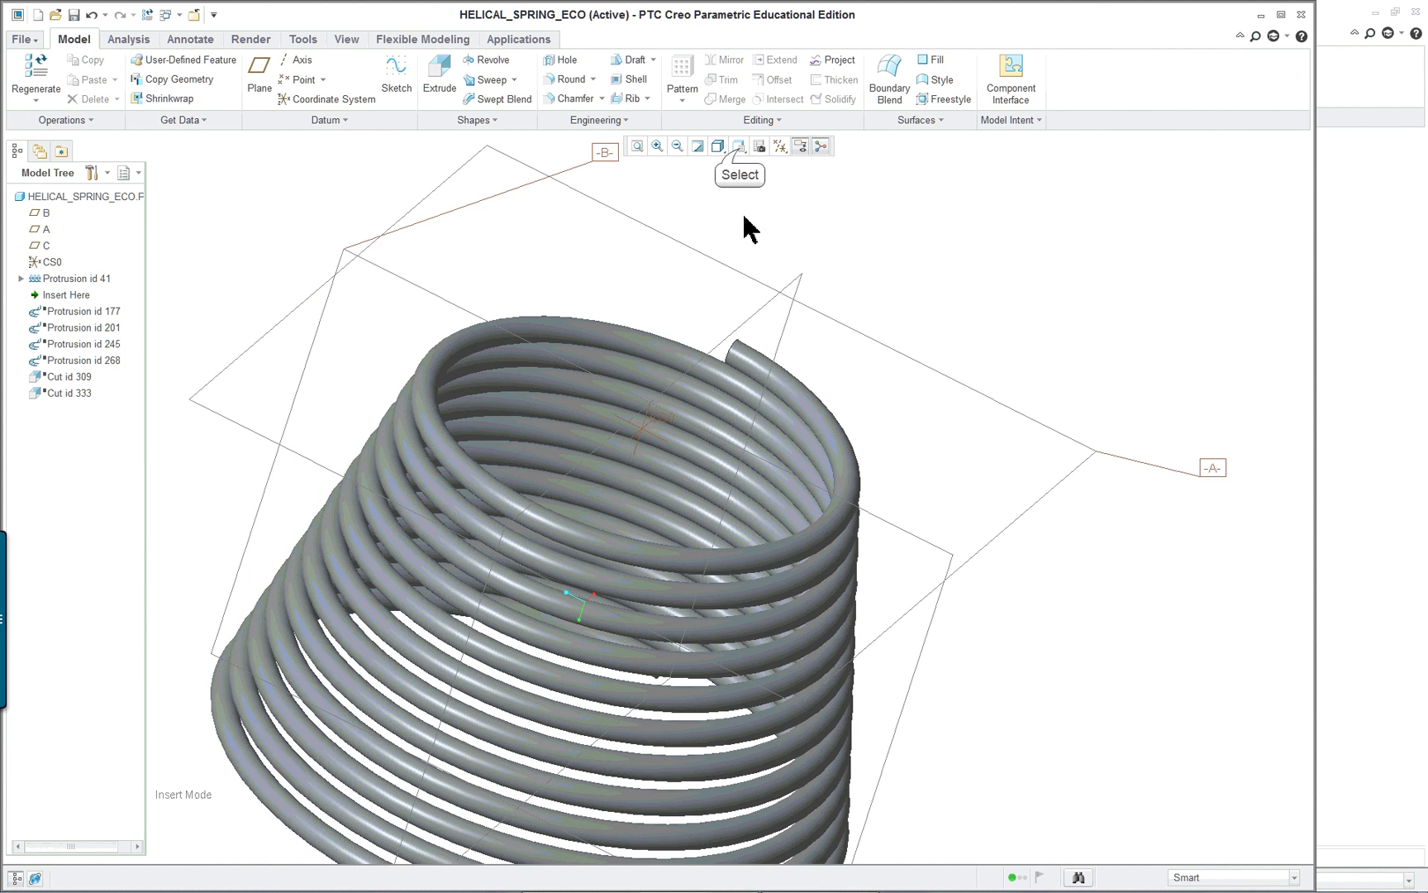
# Step: Orbit and zoom around the bare helical coil to inspect it
pyautogui.click(740, 148)
pyautogui.click(749, 159)
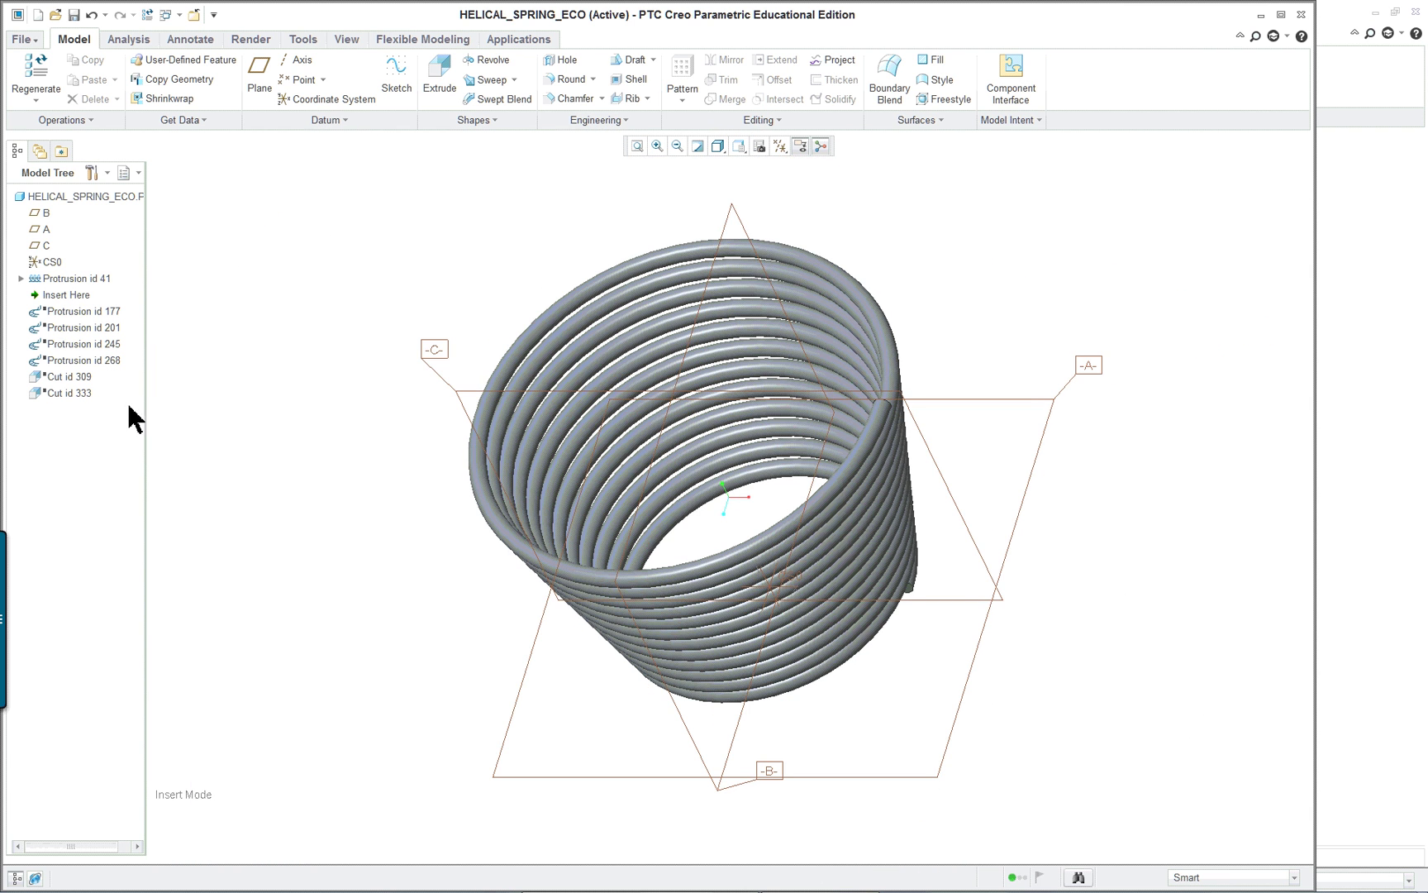
pyautogui.moveTo(692, 615); pyautogui.dragTo(758, 593, button='middle')
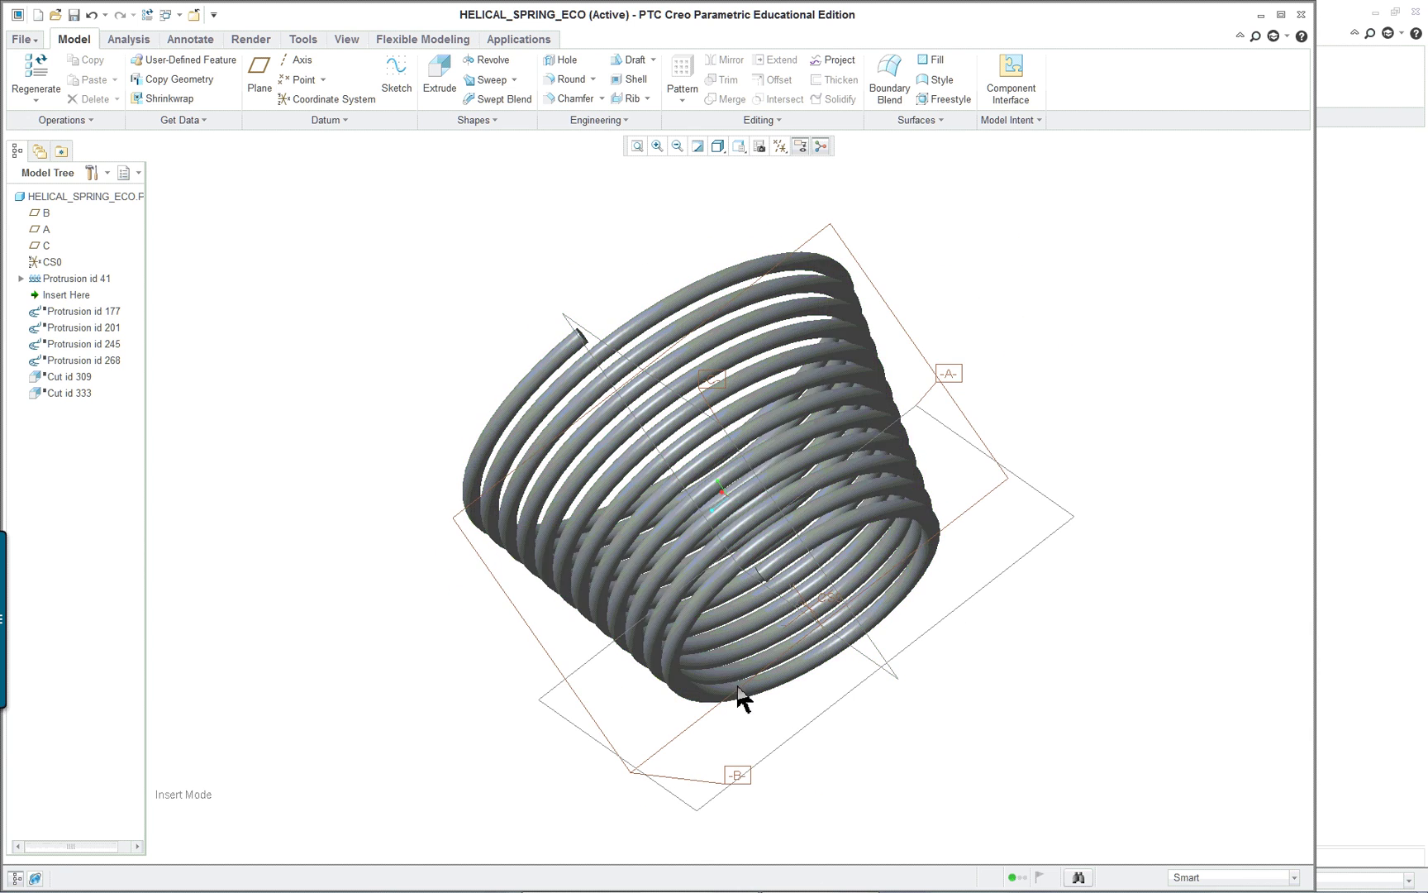
pyautogui.moveTo(834, 625); pyautogui.dragTo(861, 407, button='middle')
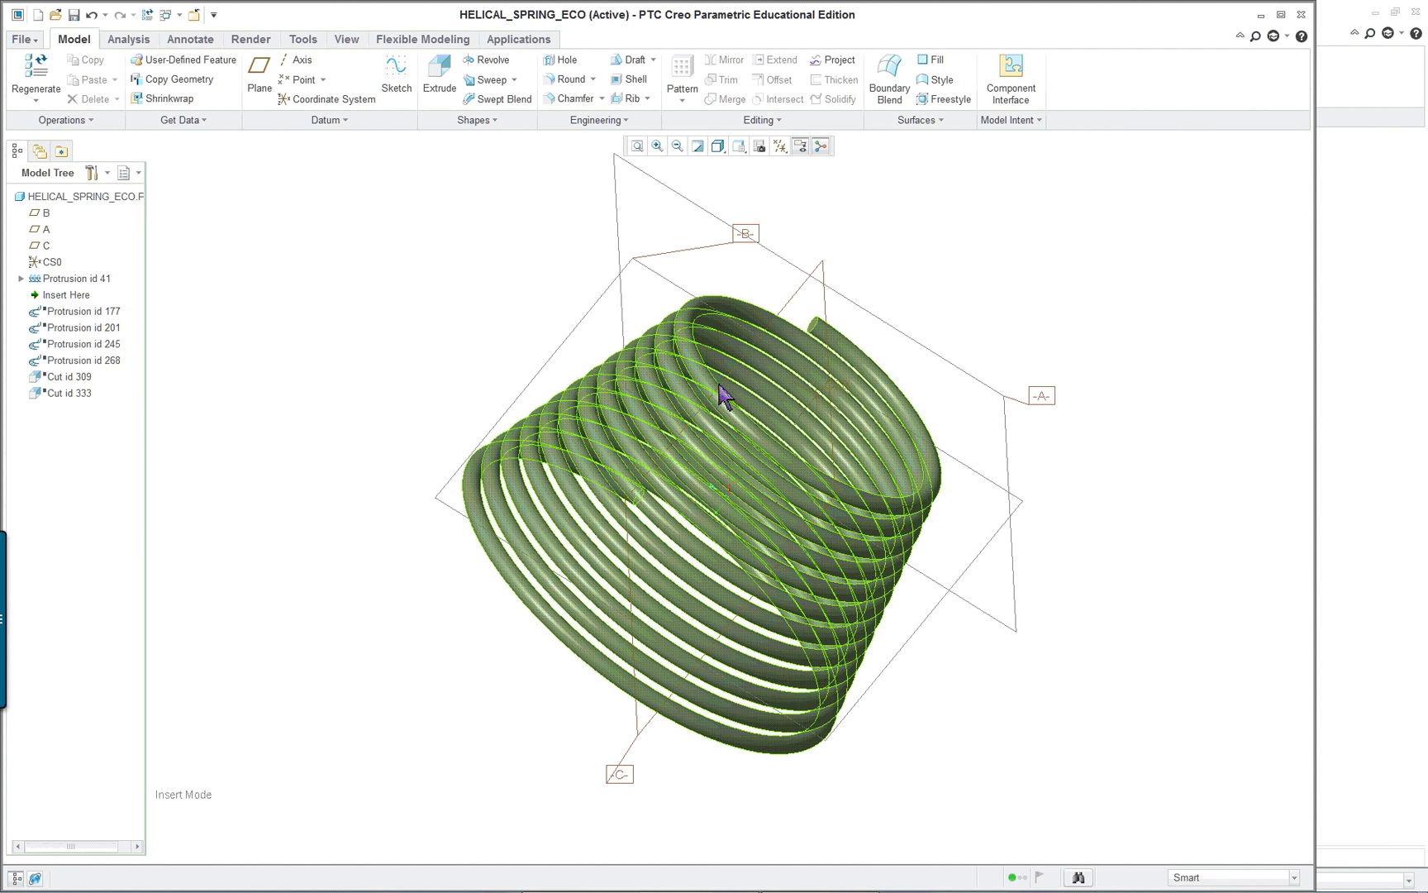
pyautogui.moveTo(743, 314); pyautogui.dragTo(863, 325, button='middle')
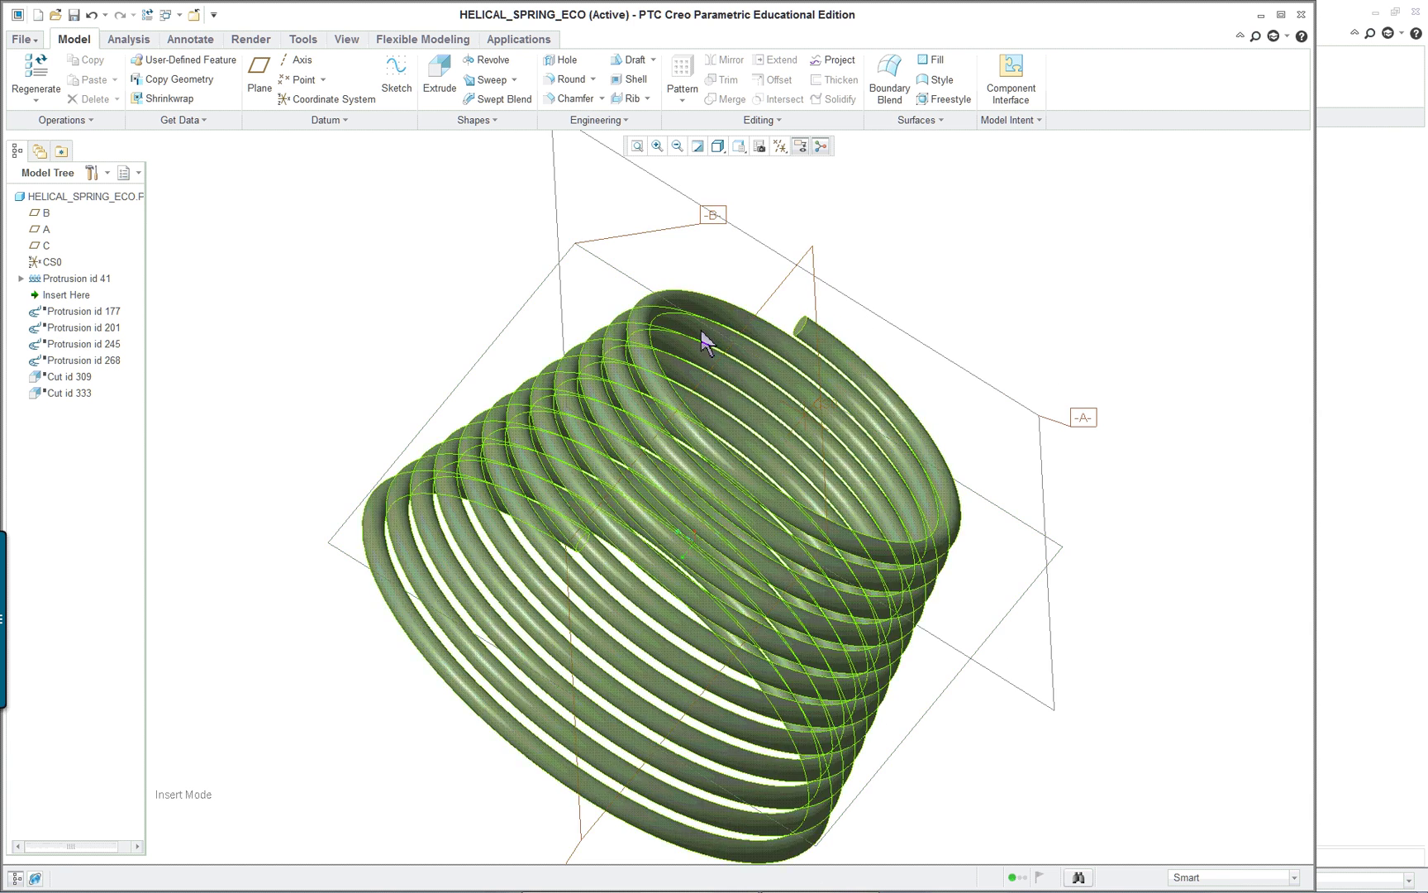
pyautogui.moveTo(1049, 252); pyautogui.dragTo(1089, 392, button='middle')
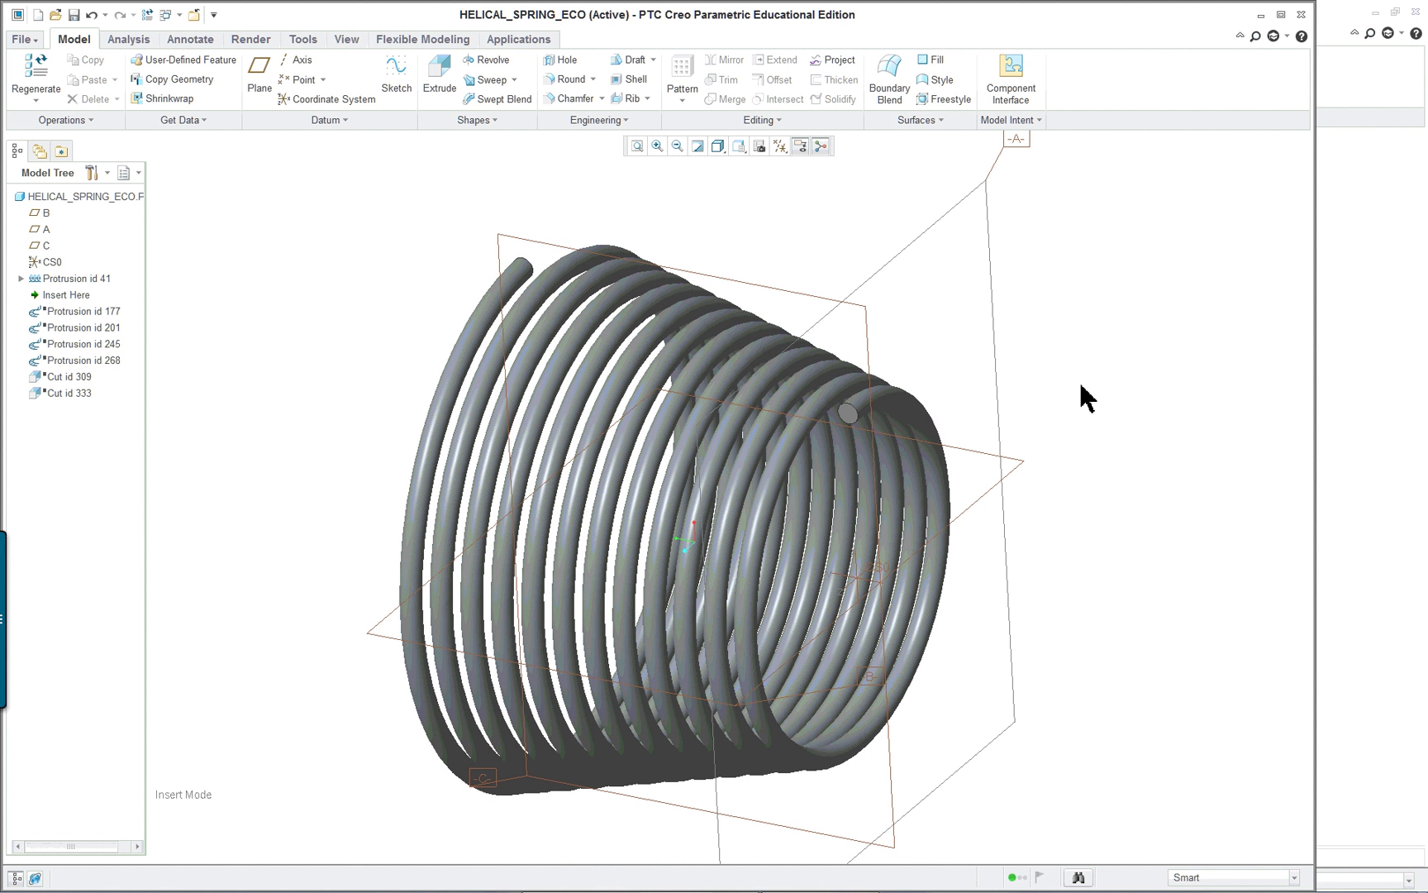
# Step: Start a new sweep and sketch its trajectory on datum plane A
pyautogui.click(487, 79)
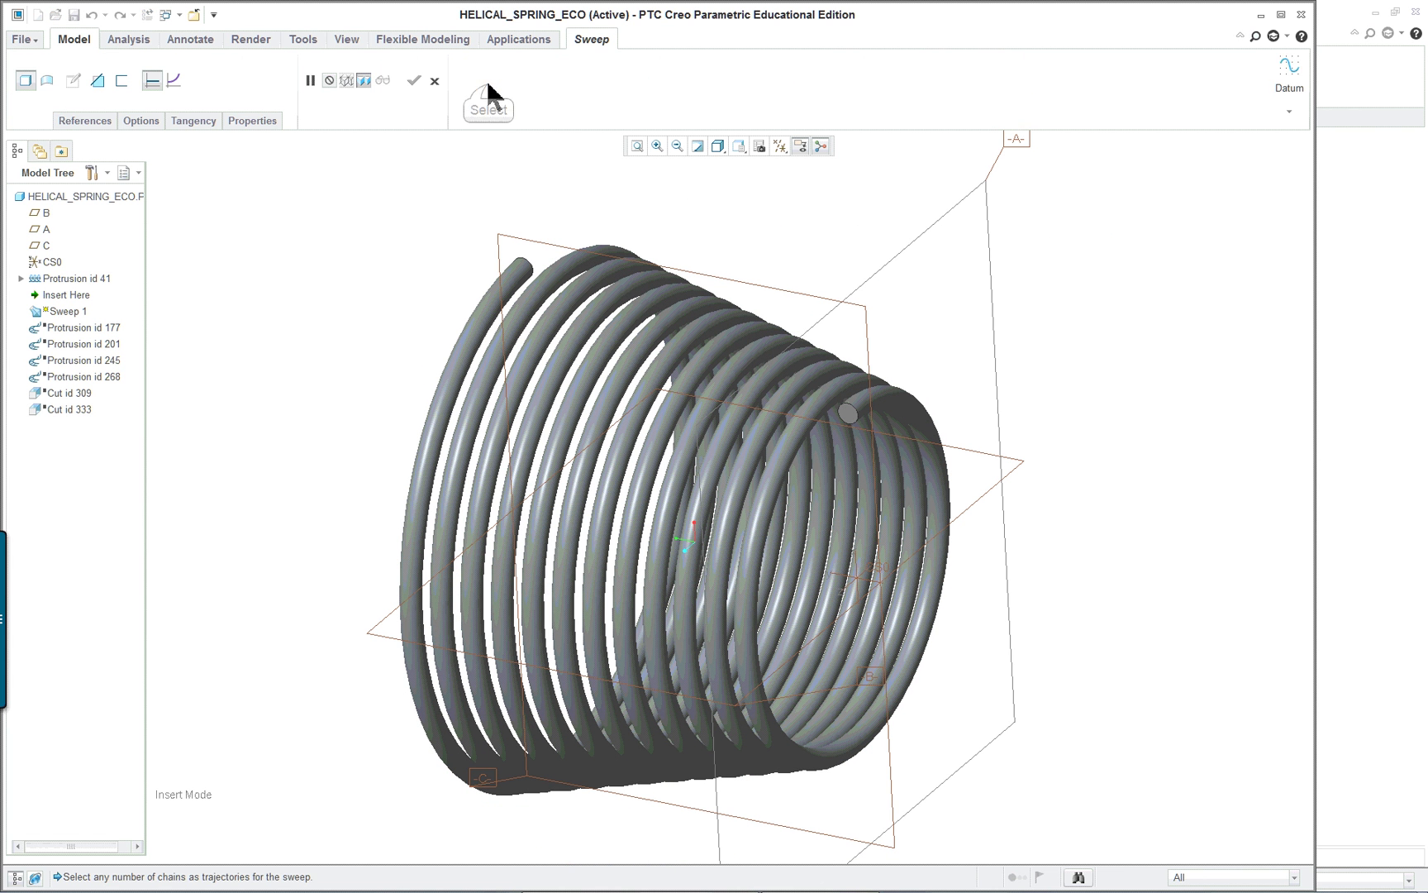
pyautogui.click(1291, 66)
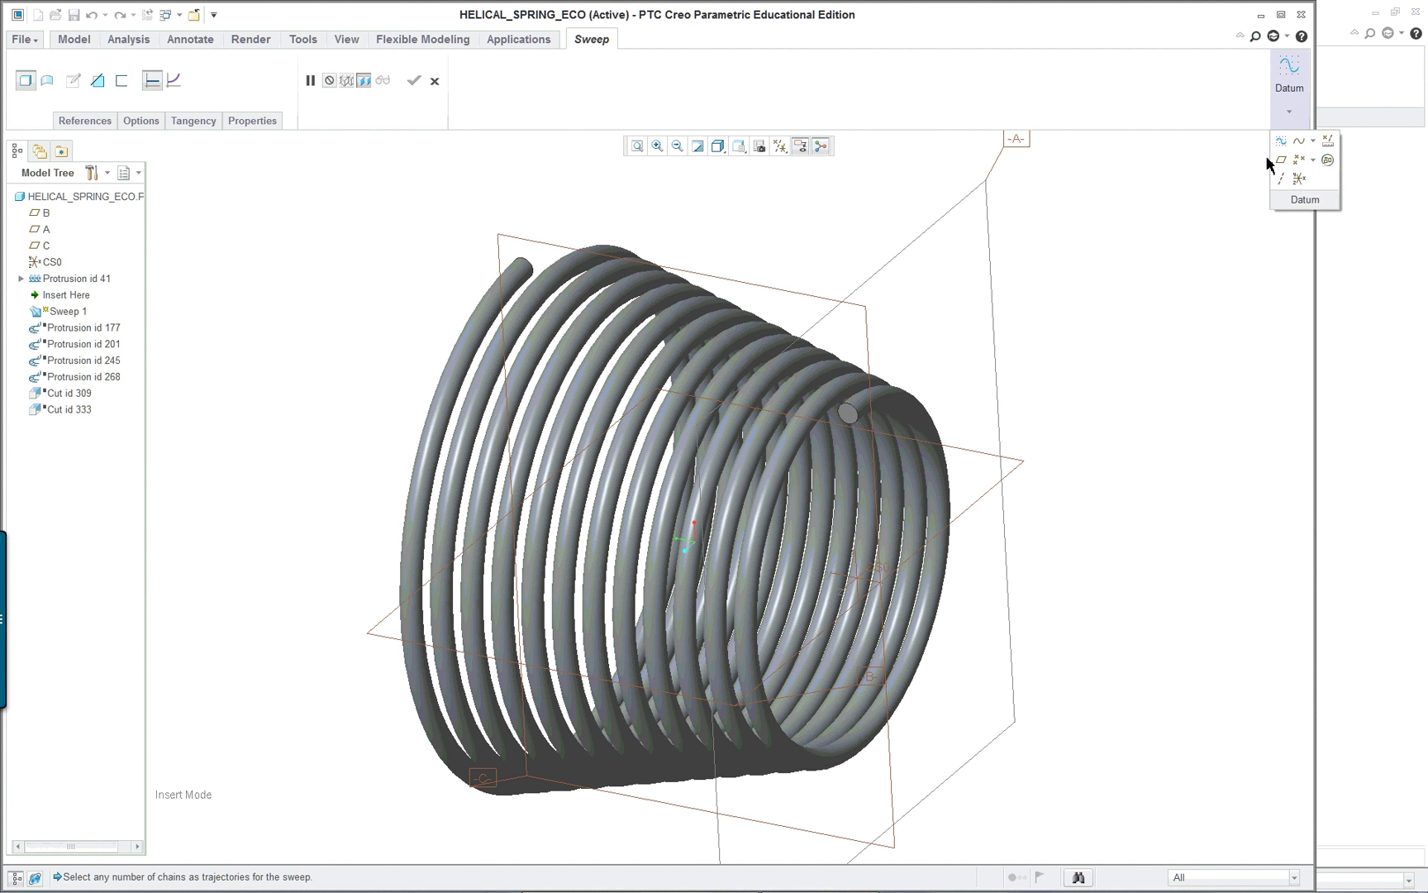
pyautogui.doubleClick(82, 122)
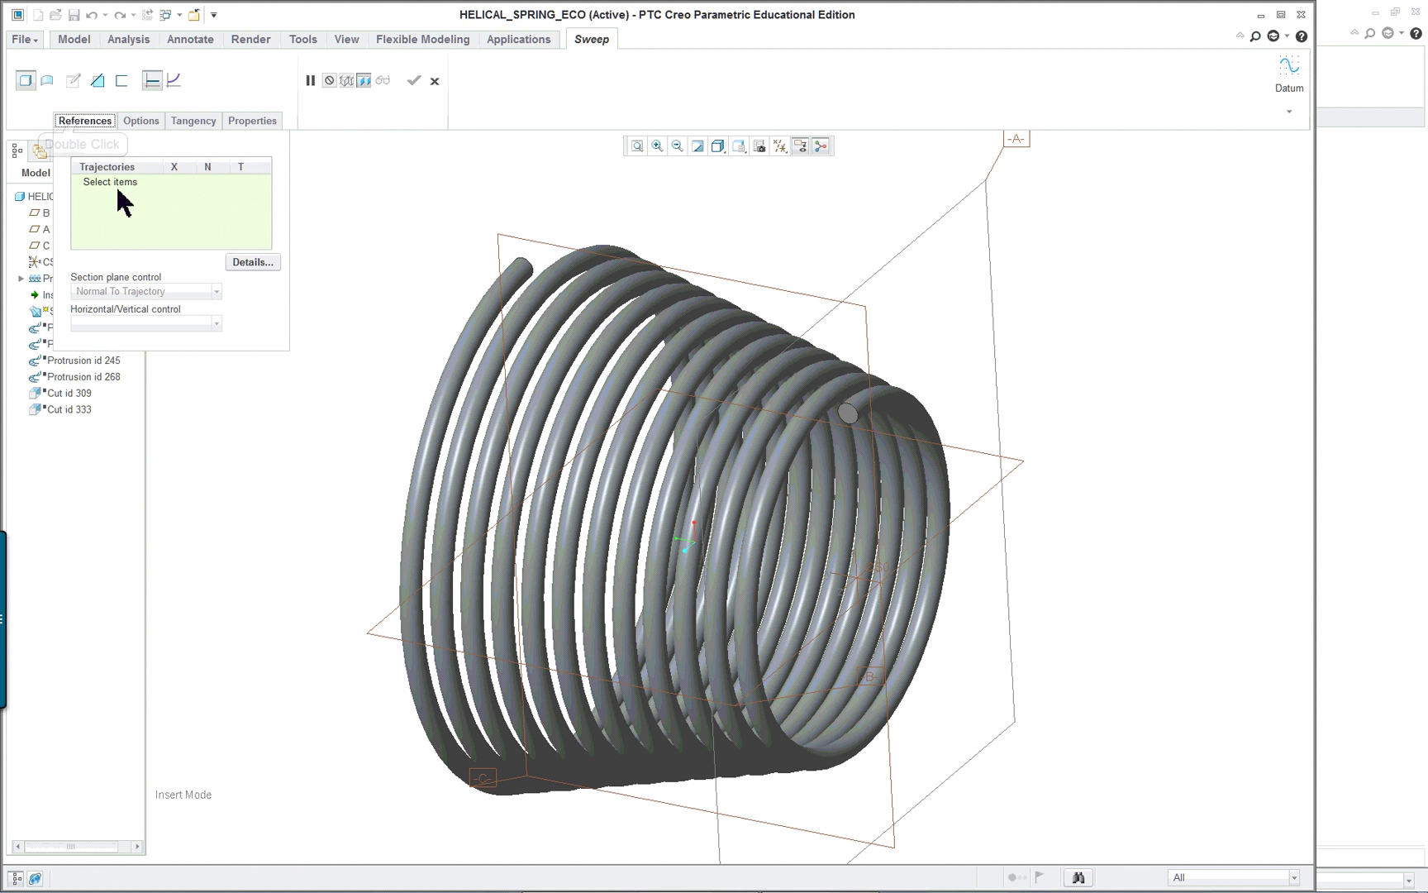
pyautogui.click(1286, 67)
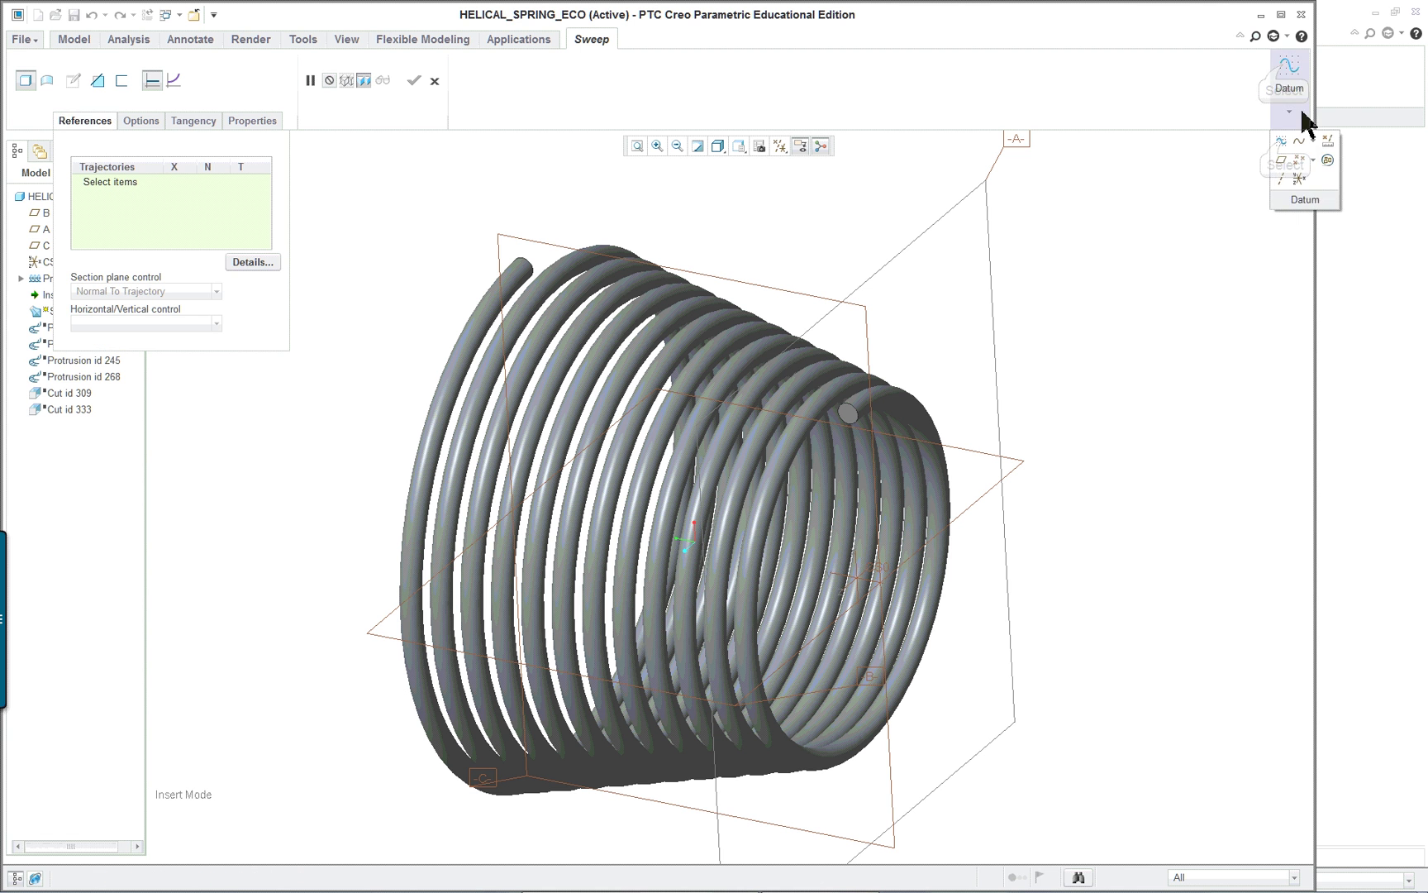
pyautogui.click(1281, 142)
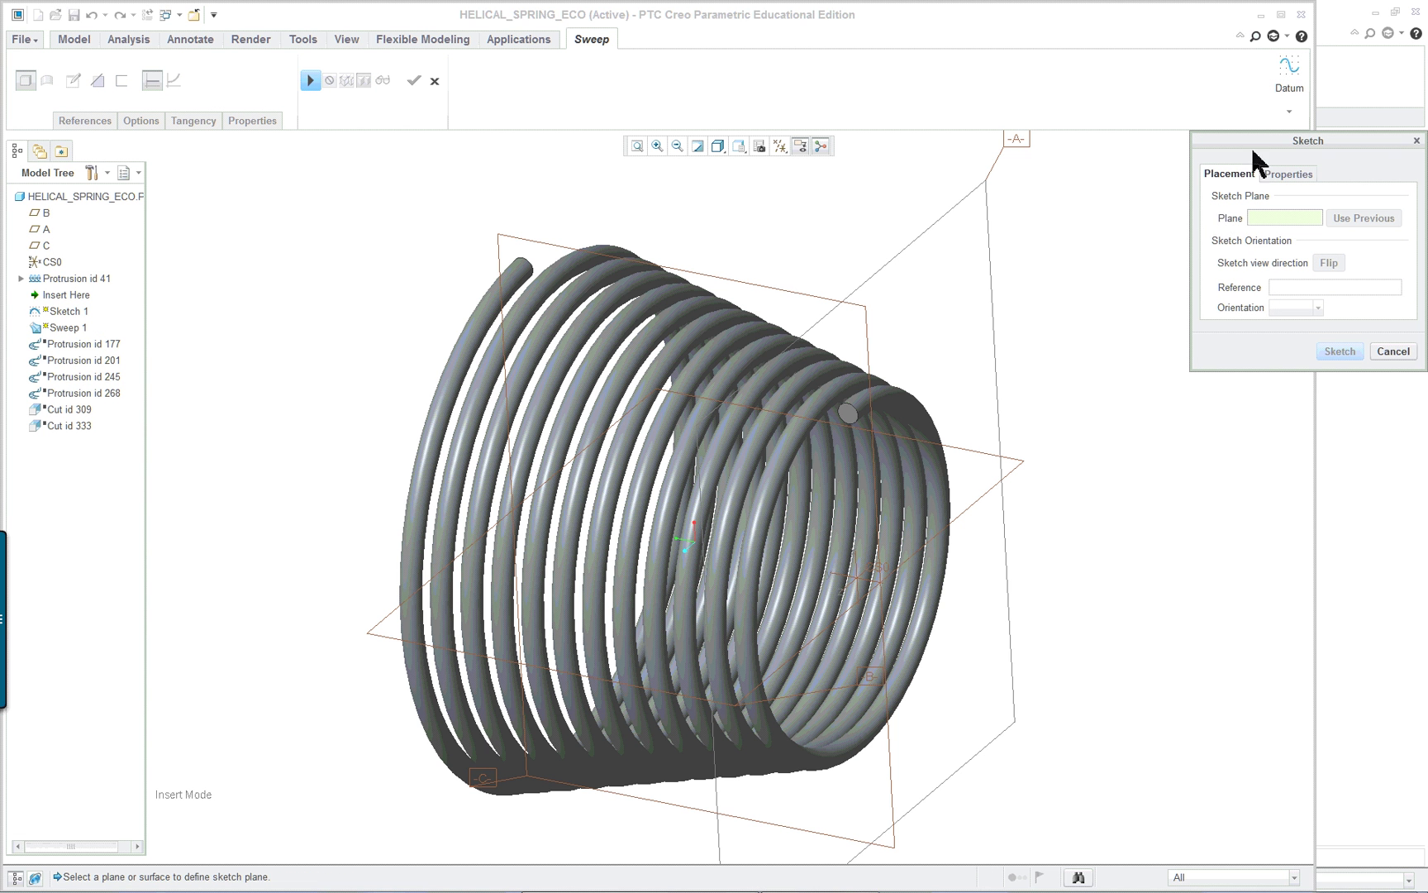
pyautogui.moveTo(1068, 486); pyautogui.dragTo(1058, 328, button='middle')
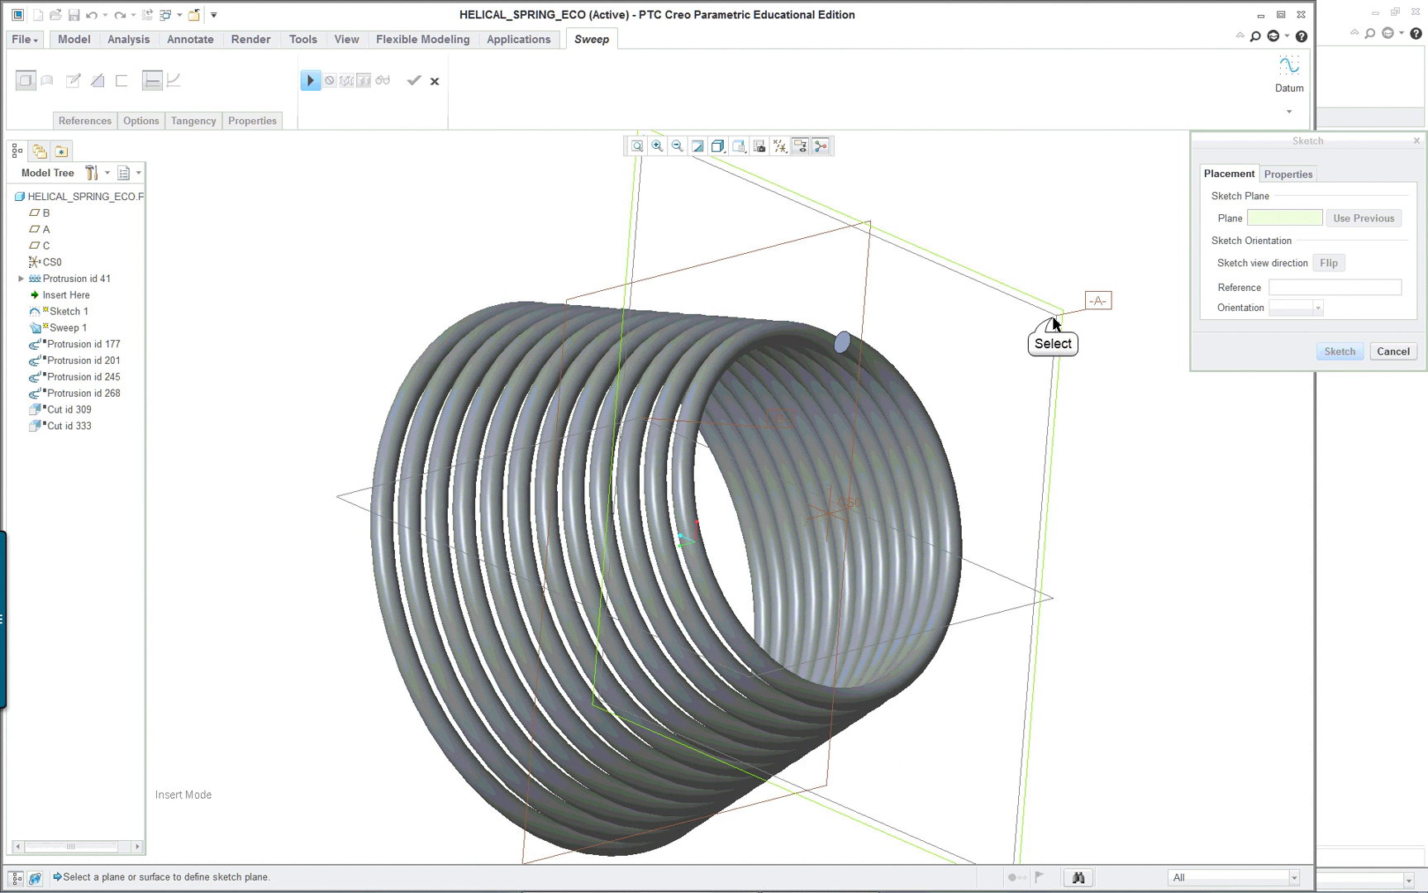
pyautogui.click(1054, 323)
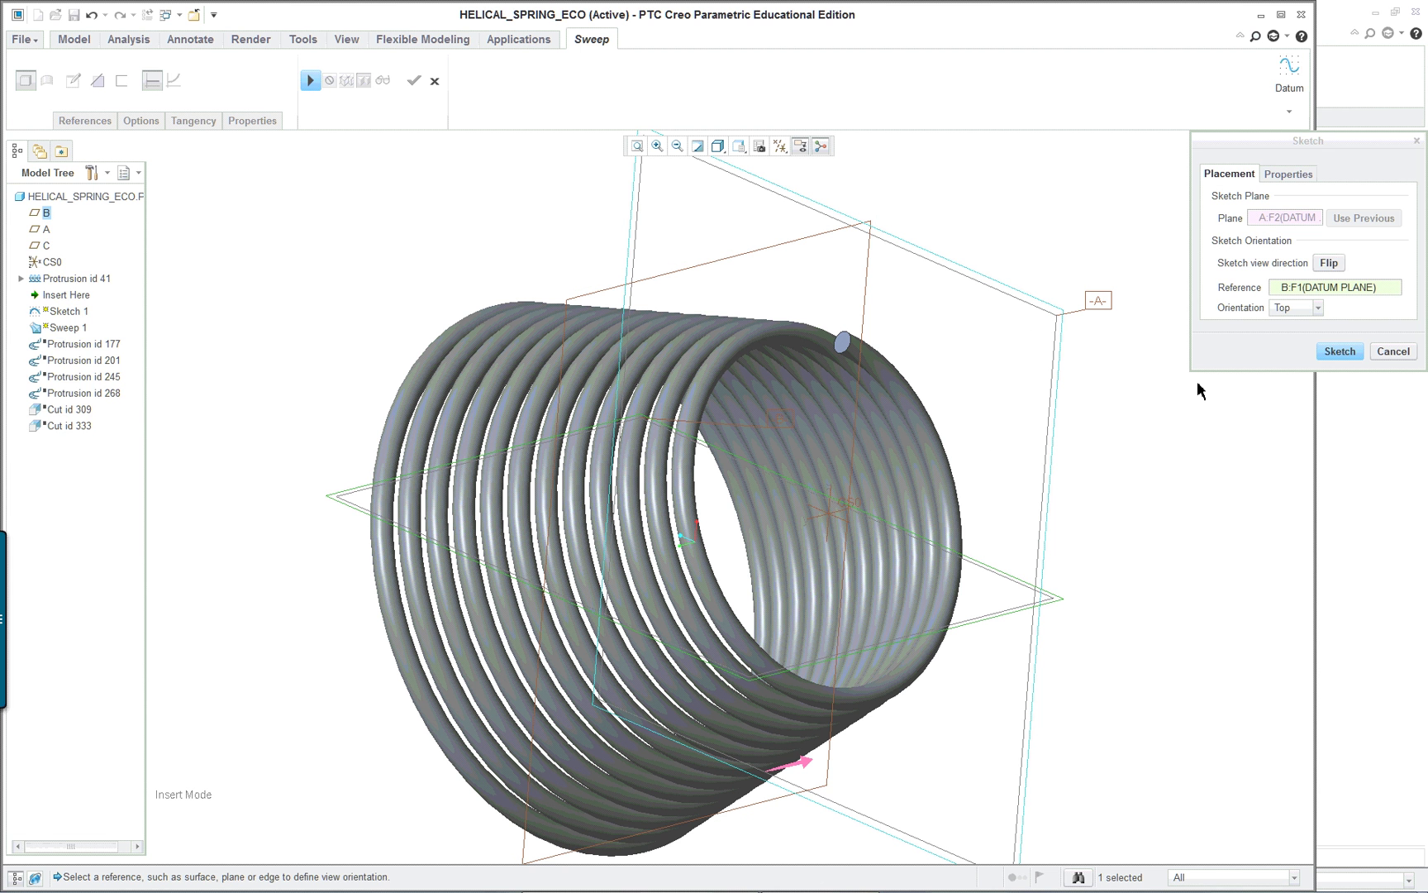
pyautogui.click(1340, 350)
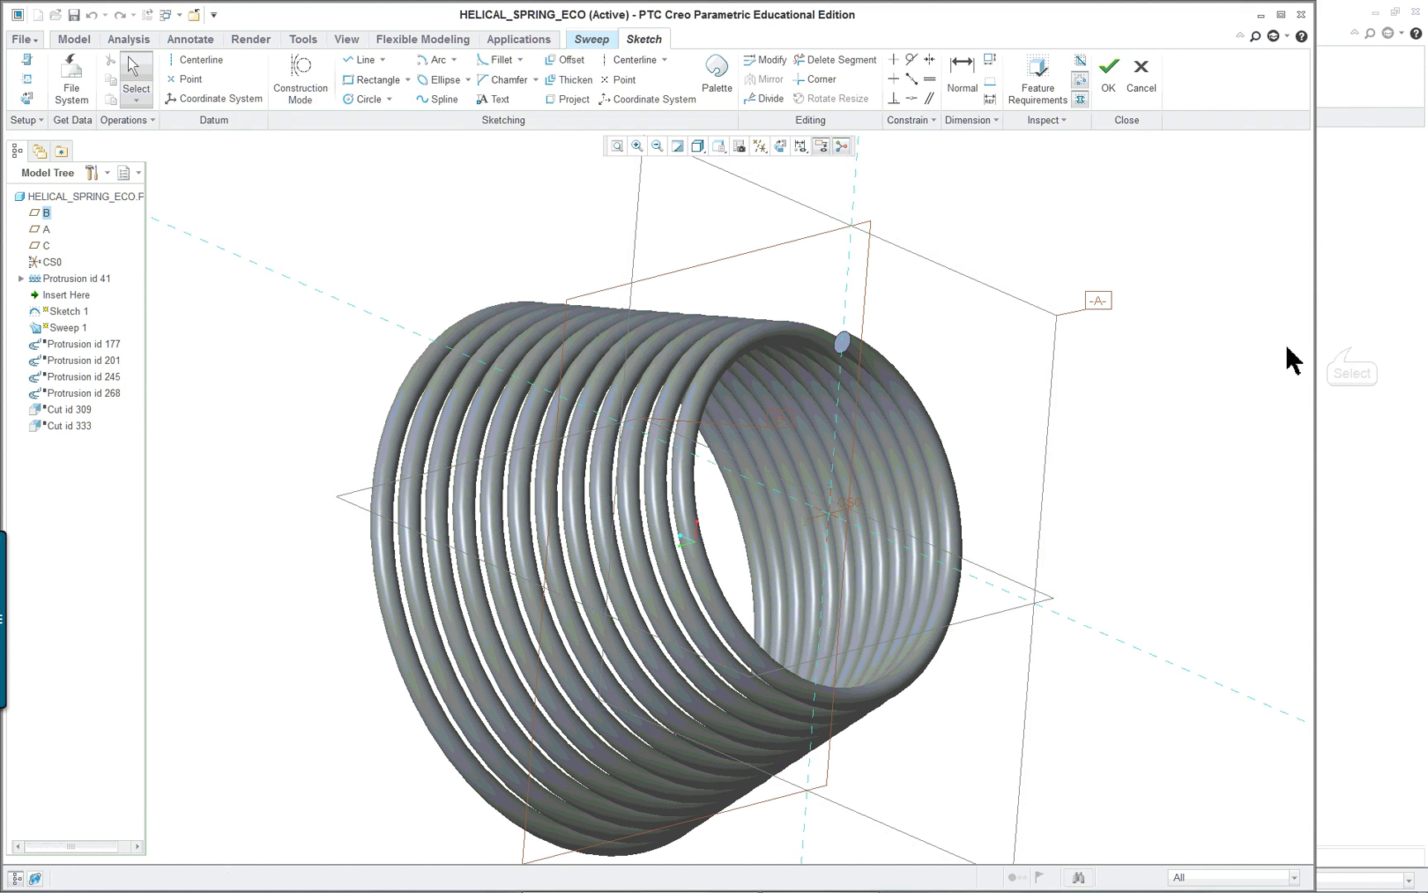
# Step: View the sketch face-on and flip the sketching plane orientation
pyautogui.click(780, 146)
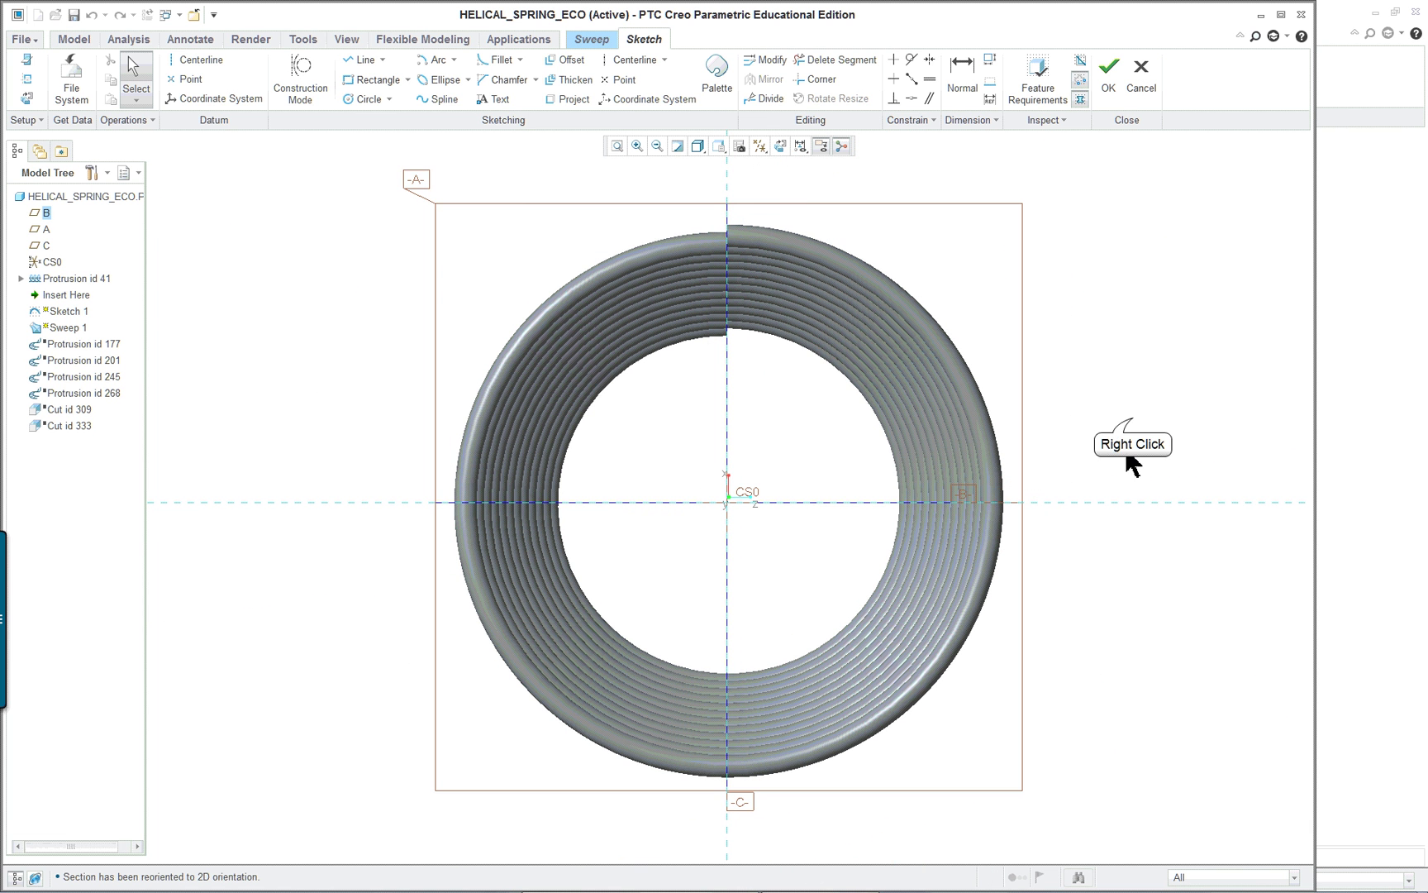
pyautogui.rightClick(1132, 417)
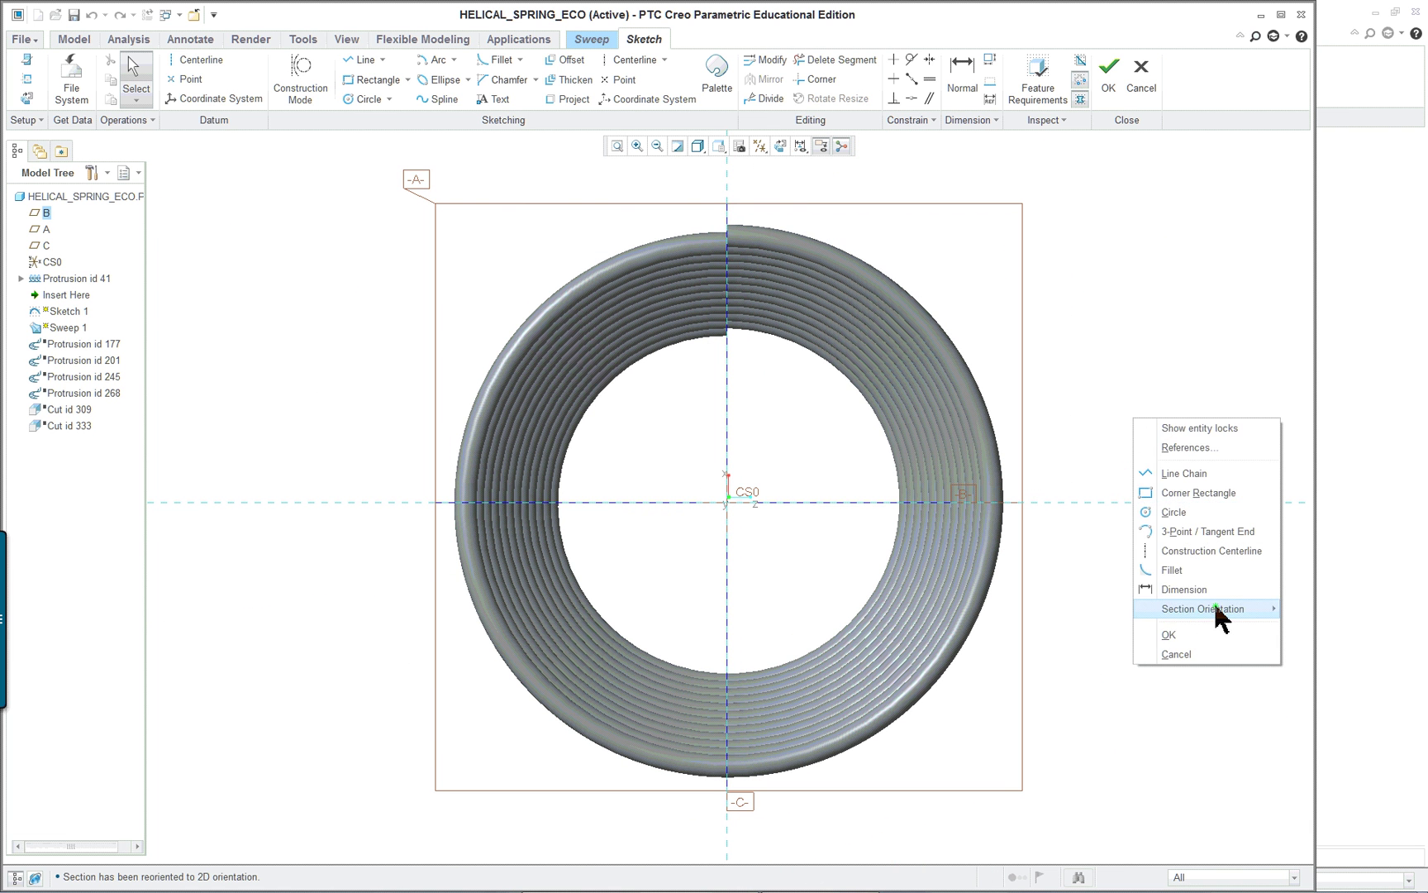
pyautogui.moveTo(1215, 608)
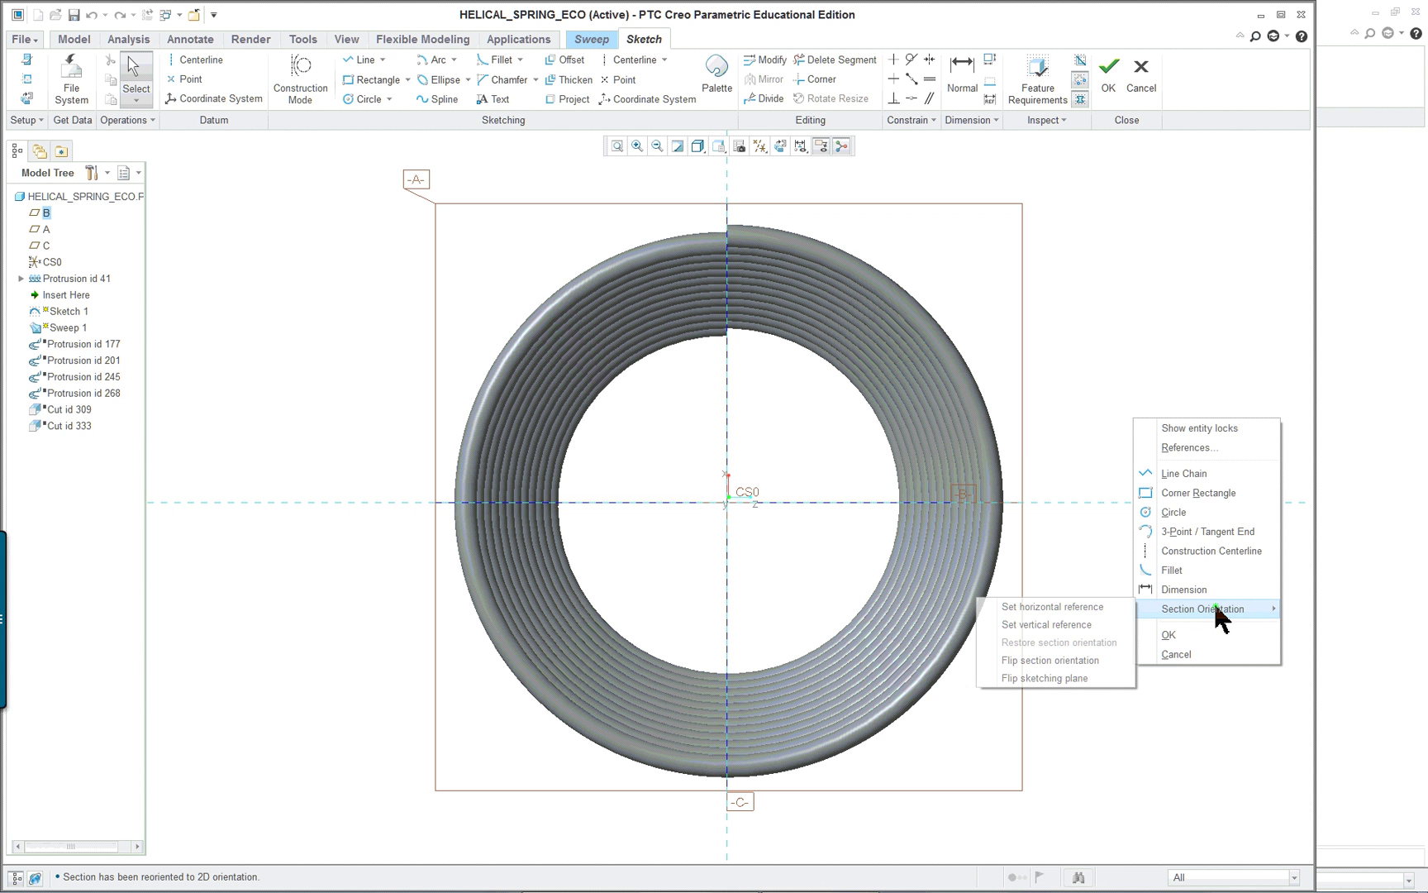
pyautogui.click(1085, 677)
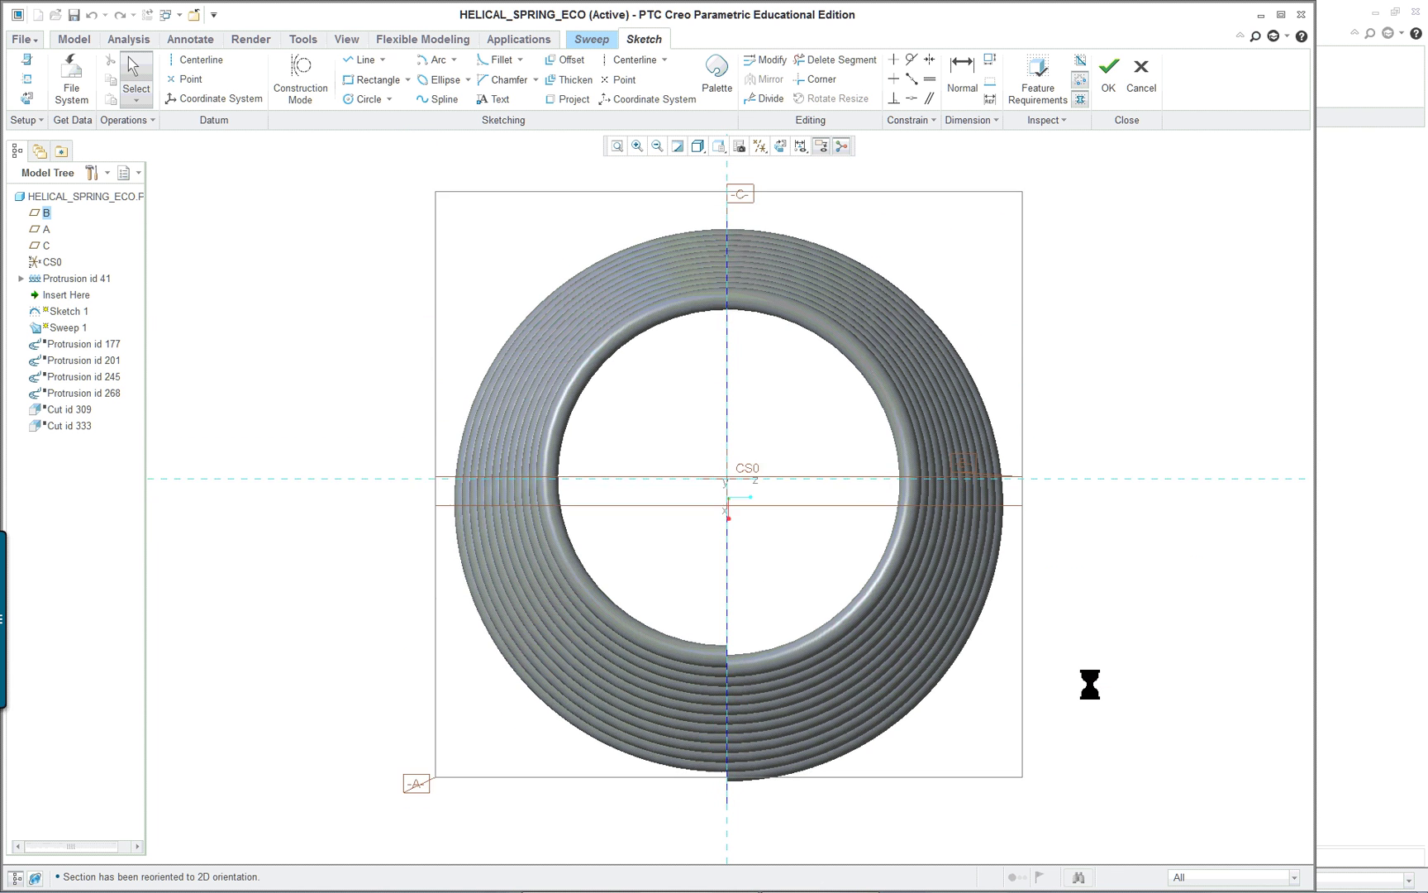
pyautogui.scroll(-1, 1033, 484)
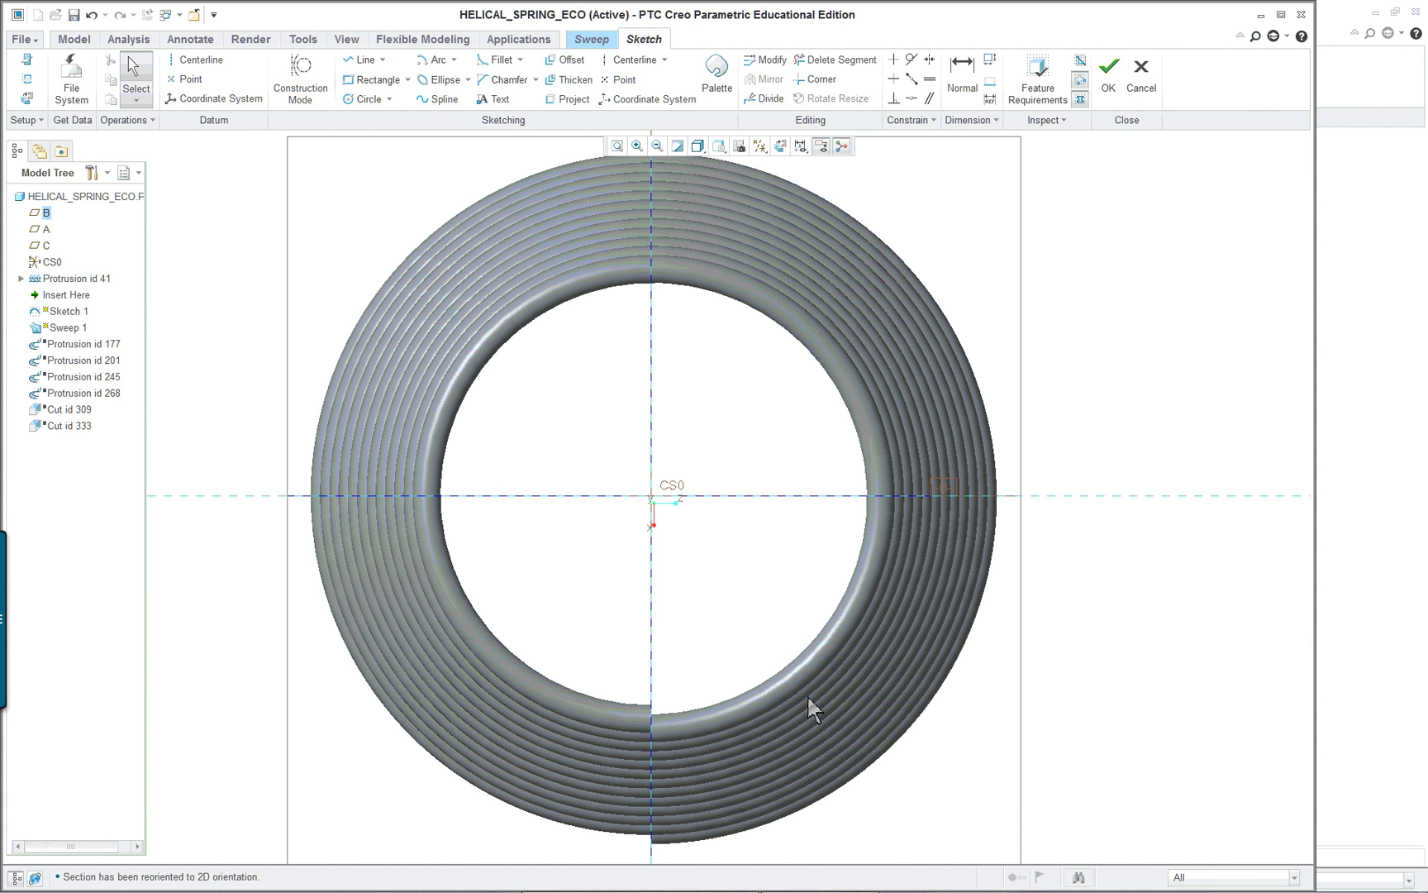
# Step: Draw a half-circle arc from CS0 down the vertical centreline
pyautogui.click(440, 60)
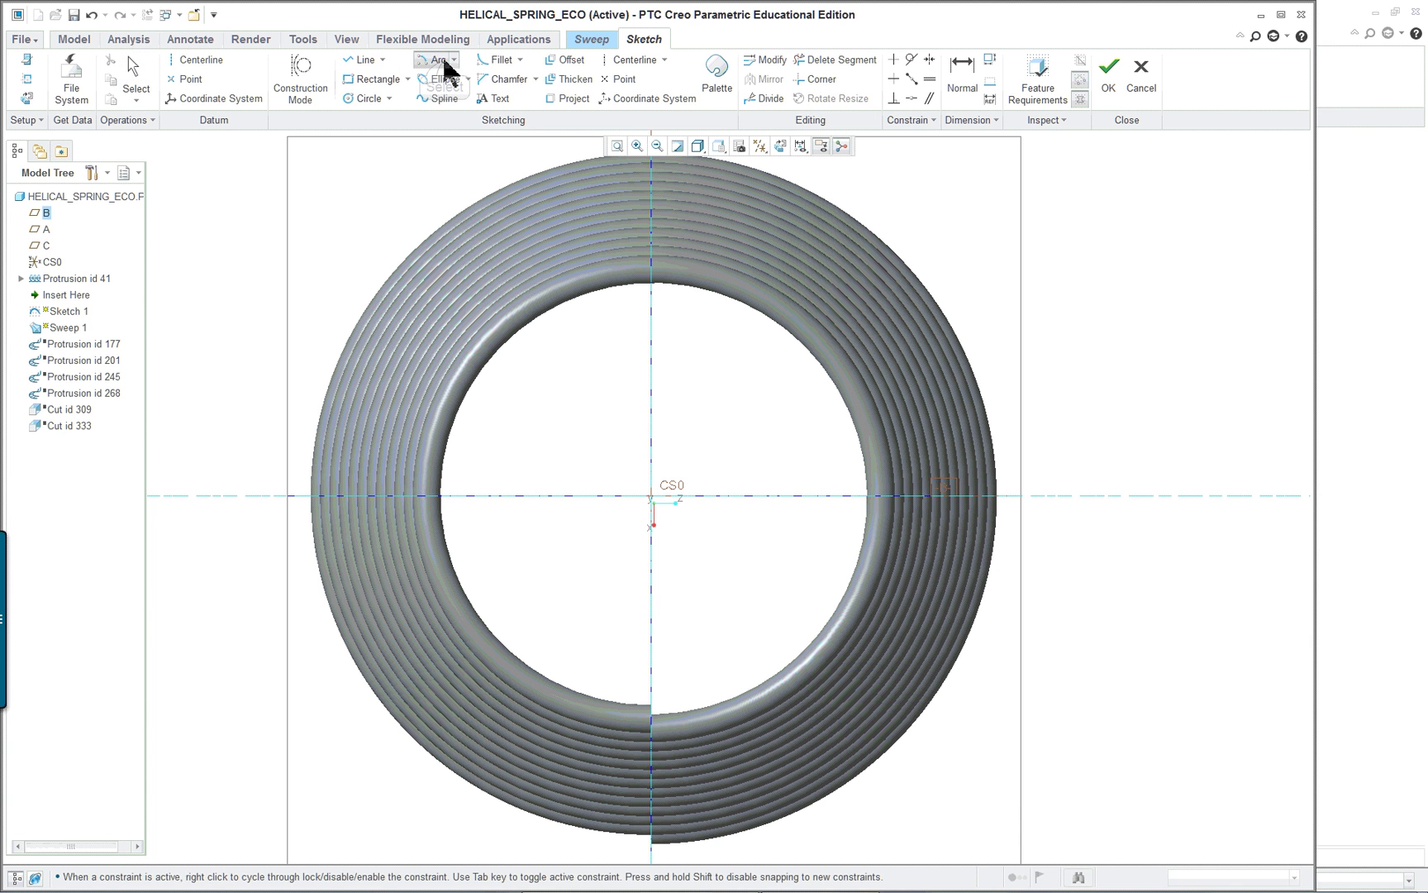
pyautogui.click(652, 612)
pyautogui.click(652, 496)
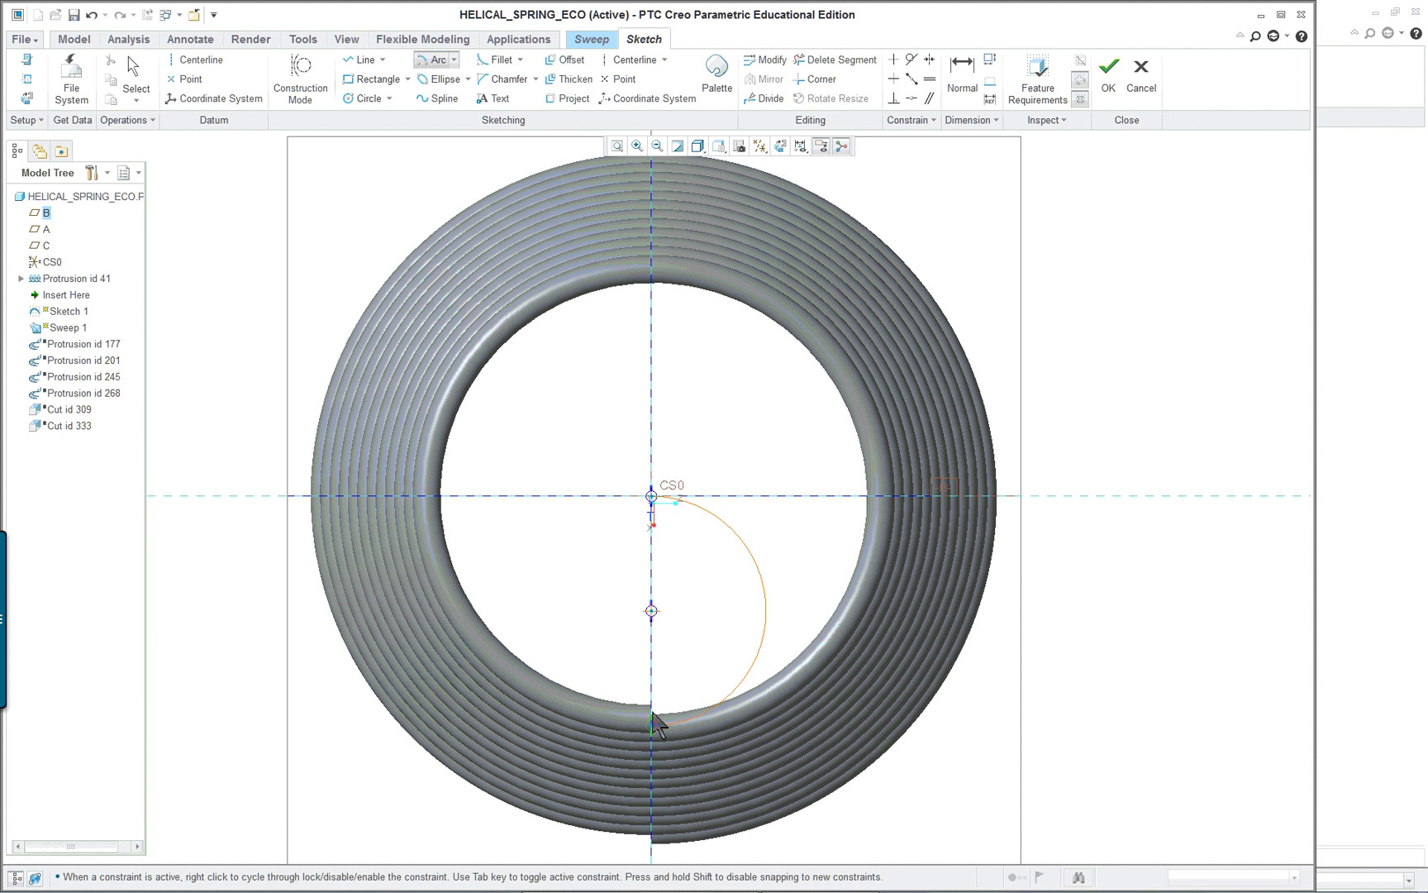
pyautogui.click(652, 727)
pyautogui.middleClick(1072, 674)
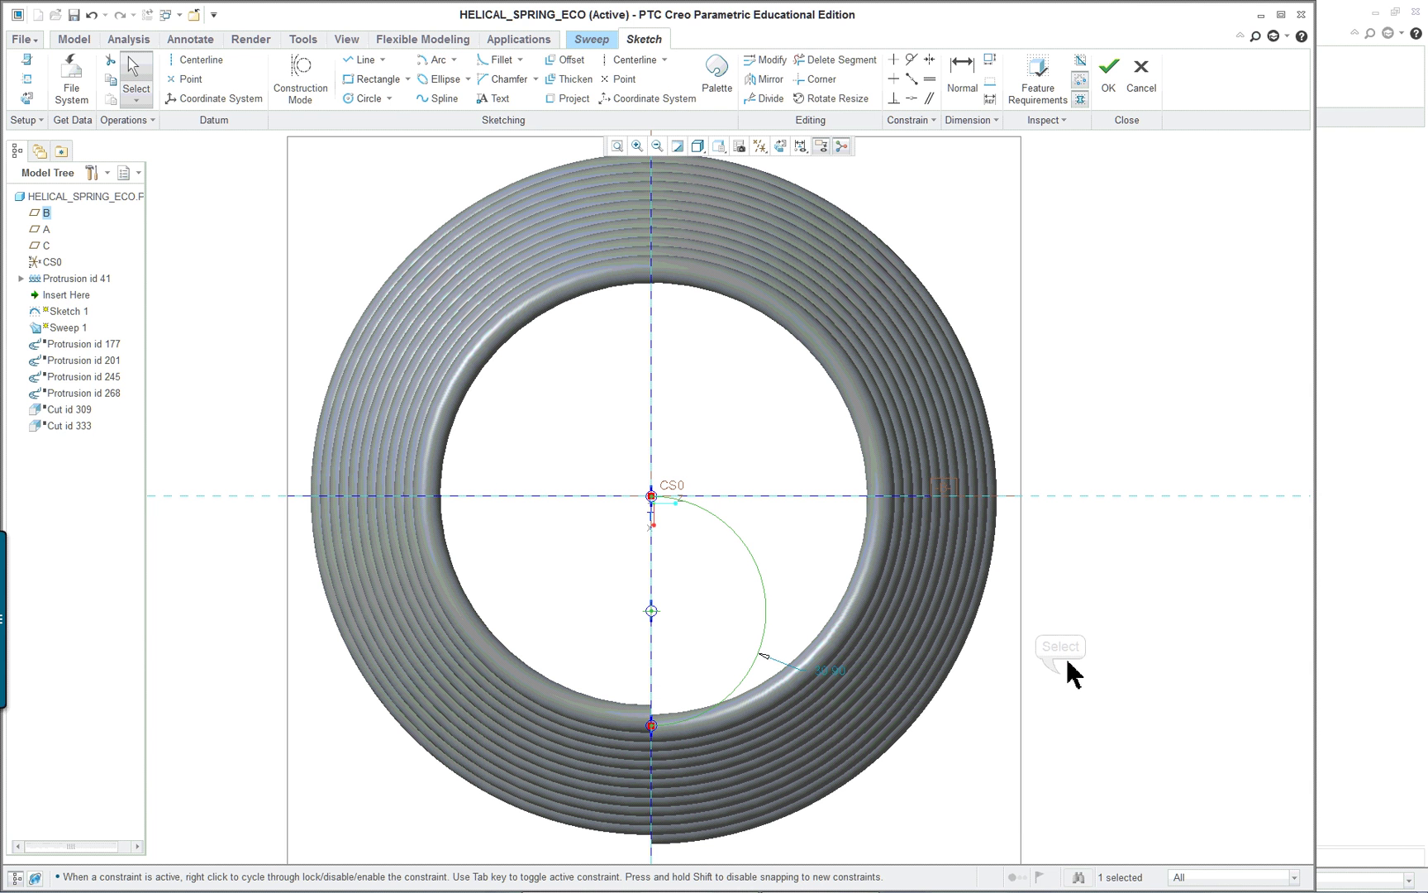
# Step: Set the arc's radius to 30 and place the dimension beside the arc
pyautogui.click(830, 669)
pyautogui.moveTo(833, 669); pyautogui.dragTo(1046, 629)
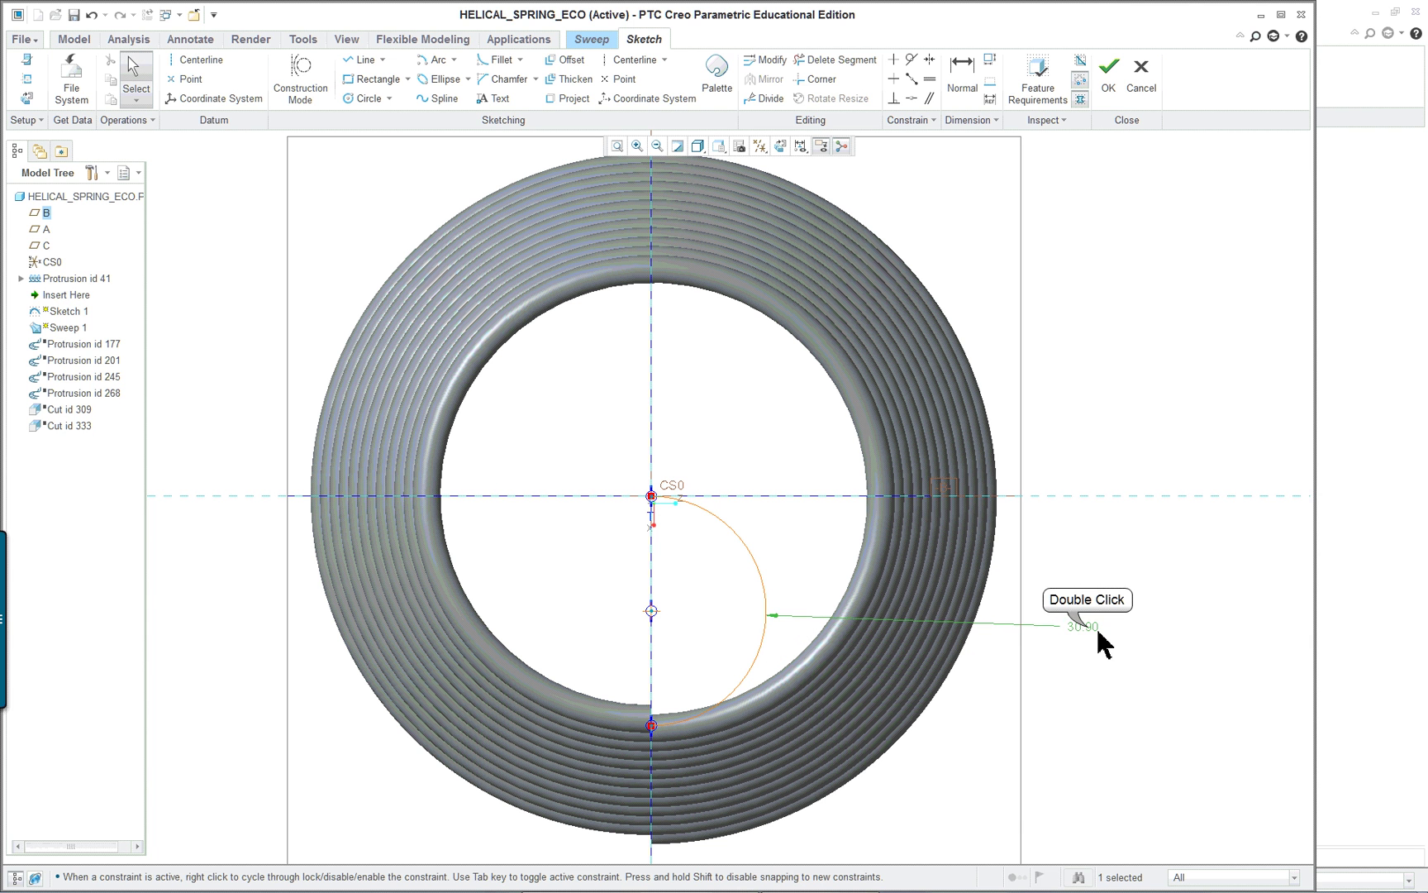
pyautogui.doubleClick(1089, 626)
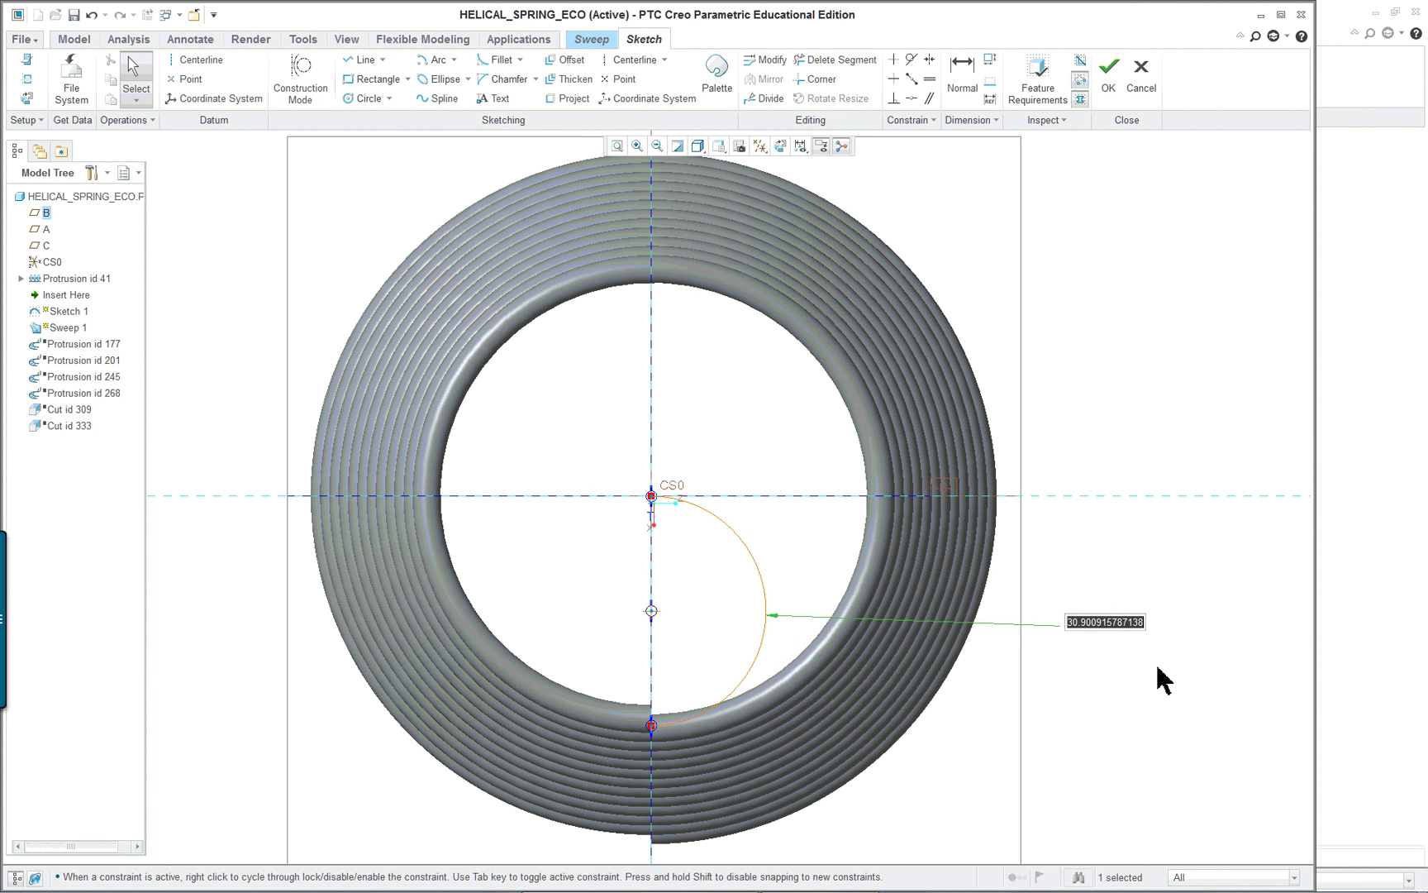
pyautogui.write('30')
pyautogui.press('Return')
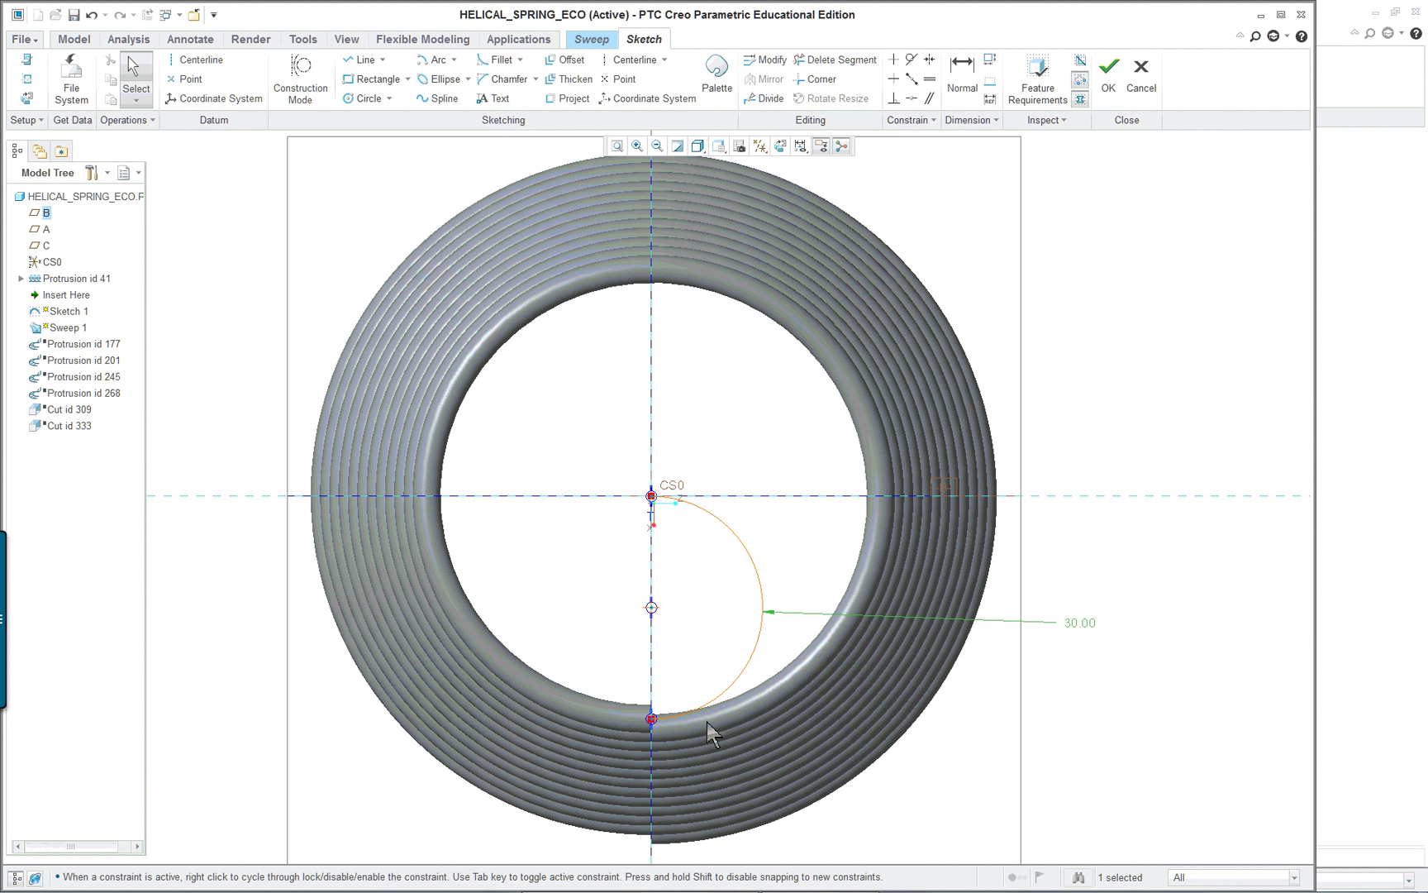
pyautogui.moveTo(812, 759)
pyautogui.mouseDown(button='middle')
pyautogui.moveTo(791, 679)
pyautogui.moveTo(906, 703)
pyautogui.moveTo(886, 730)
pyautogui.moveTo(852, 707)
pyautogui.moveTo(895, 621)
pyautogui.moveTo(758, 693)
pyautogui.mouseUp(button='middle')
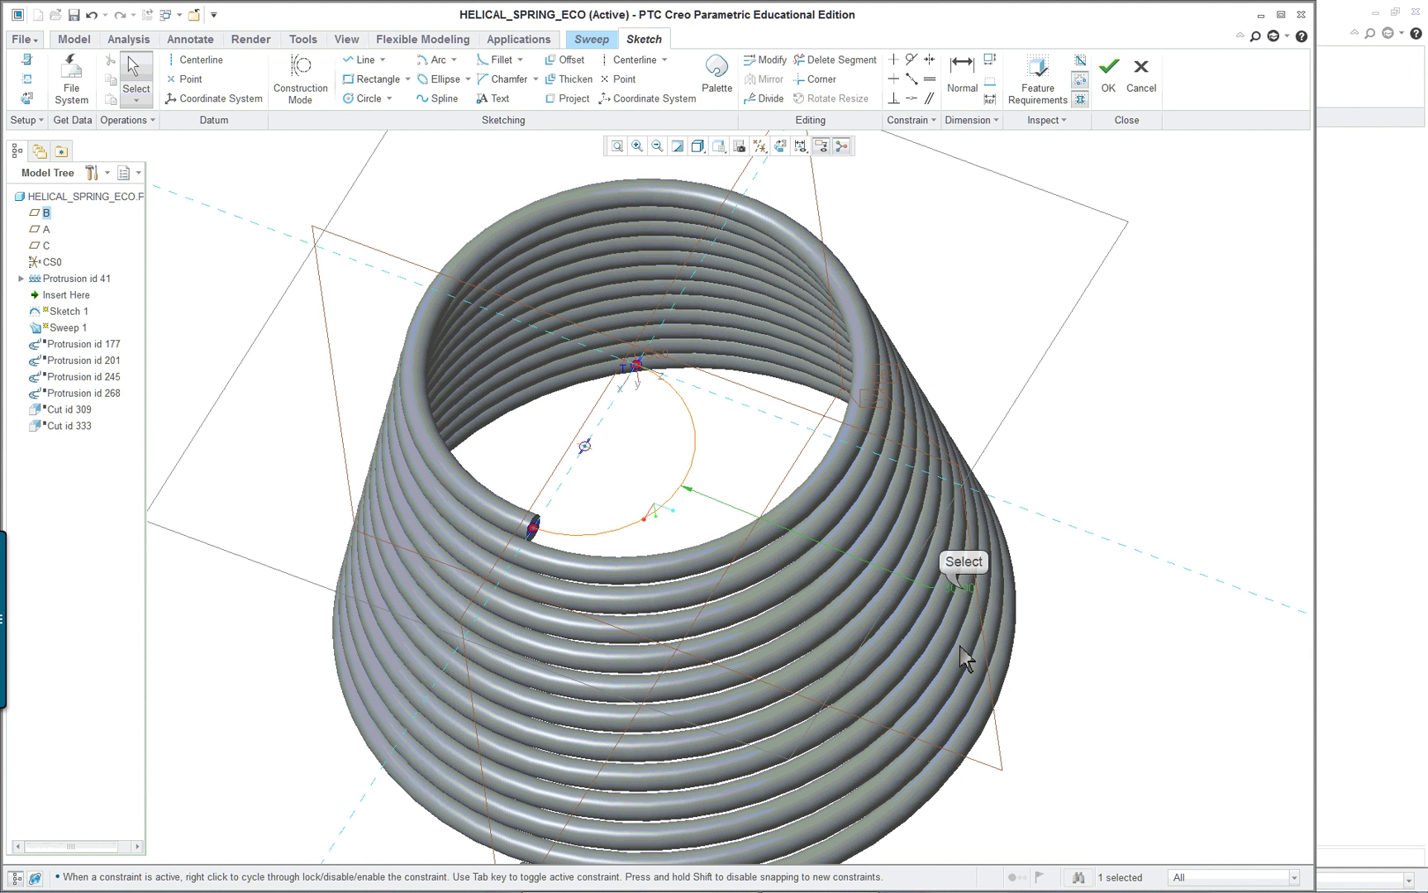
pyautogui.moveTo(958, 597); pyautogui.dragTo(740, 454)
pyautogui.press('Return')
pyautogui.scroll(2, 597, 489)
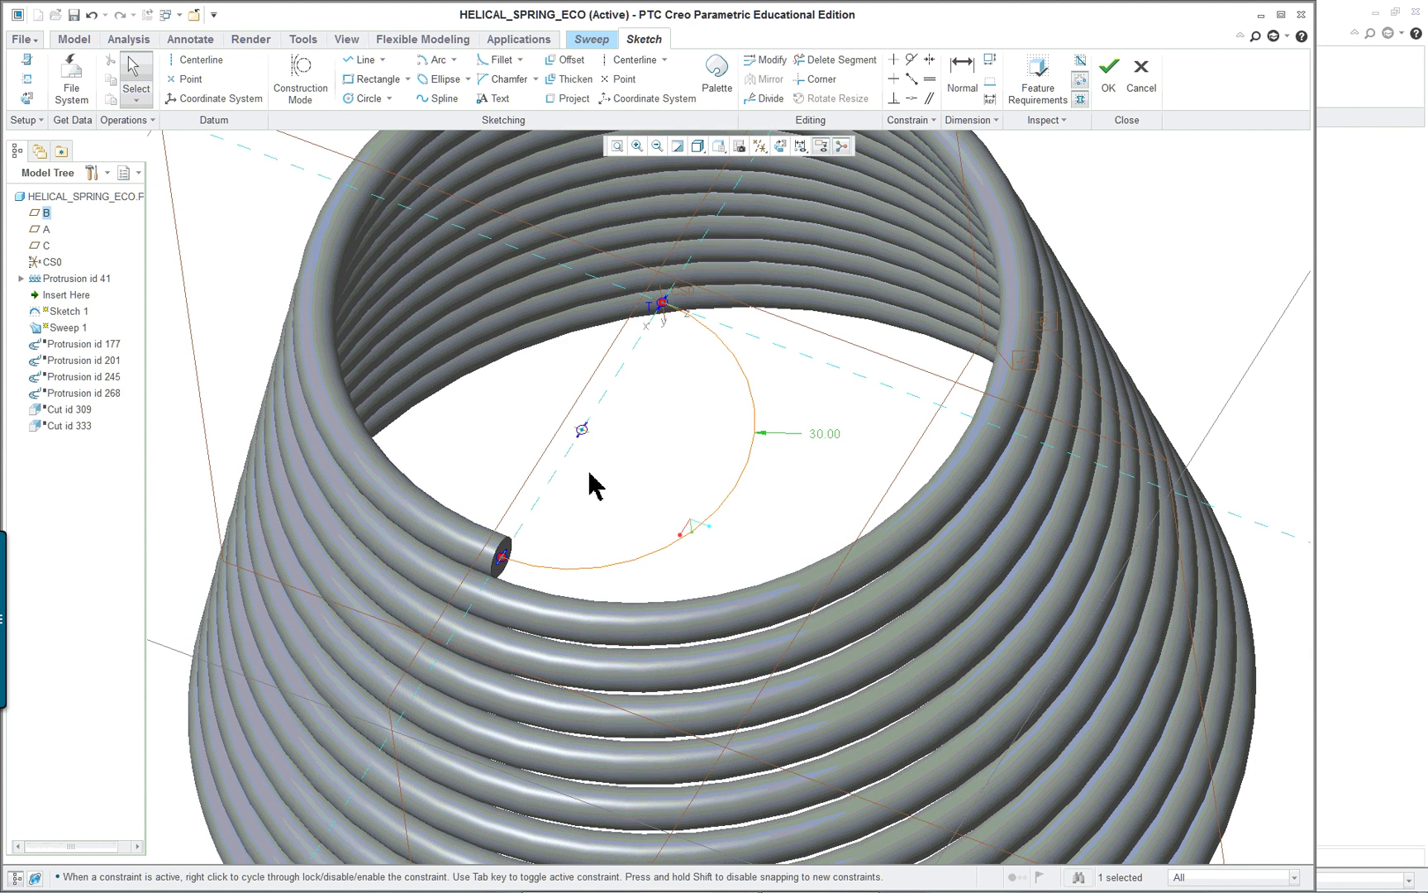
pyautogui.rightClick(575, 475)
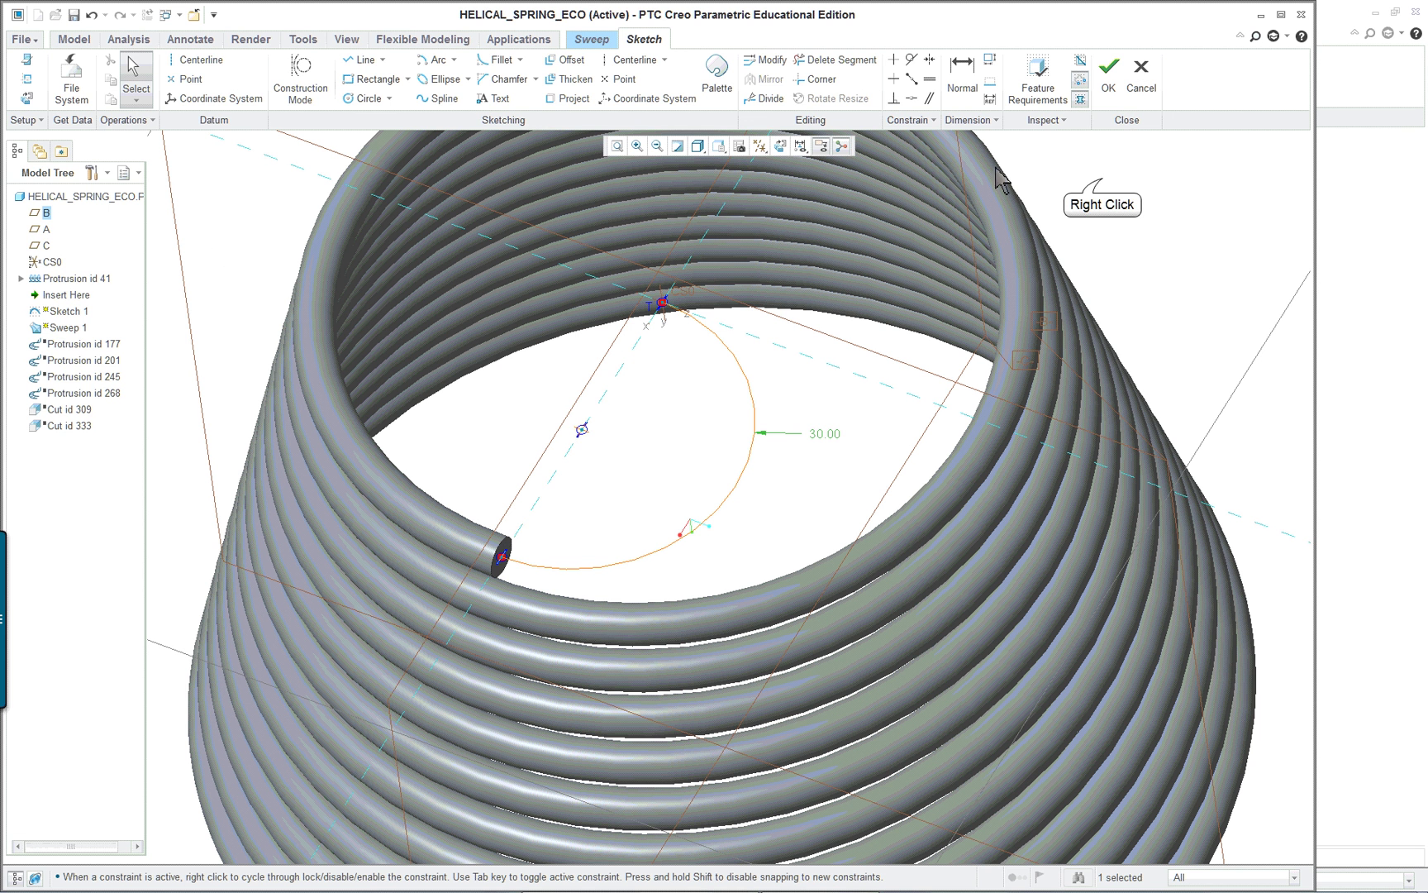
# Step: Use Sketch 1 as the sweep trajectory, with its start flipped to the coil end
pyautogui.click(1139, 421)
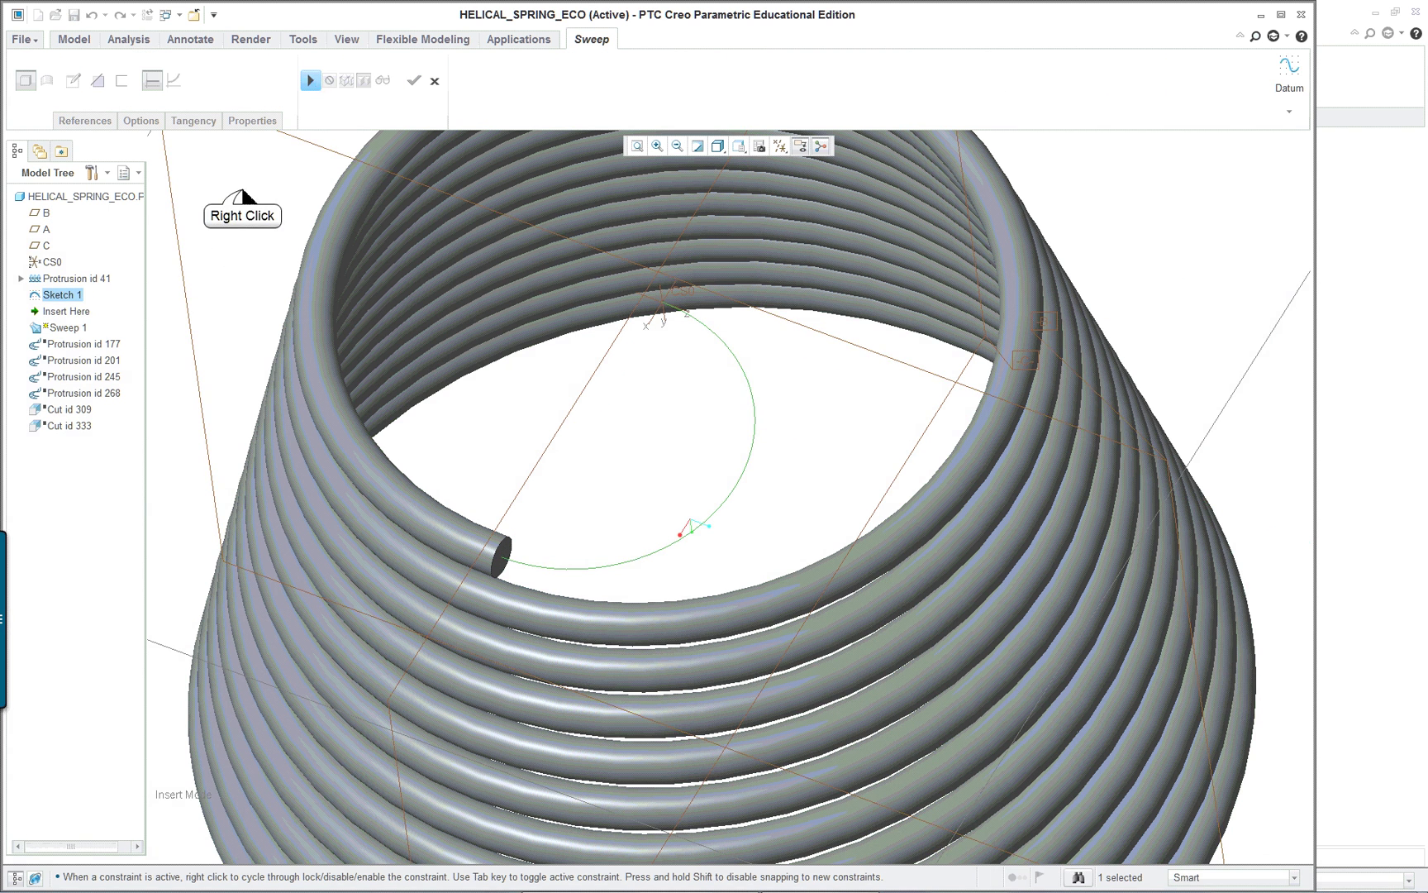
pyautogui.doubleClick(311, 80)
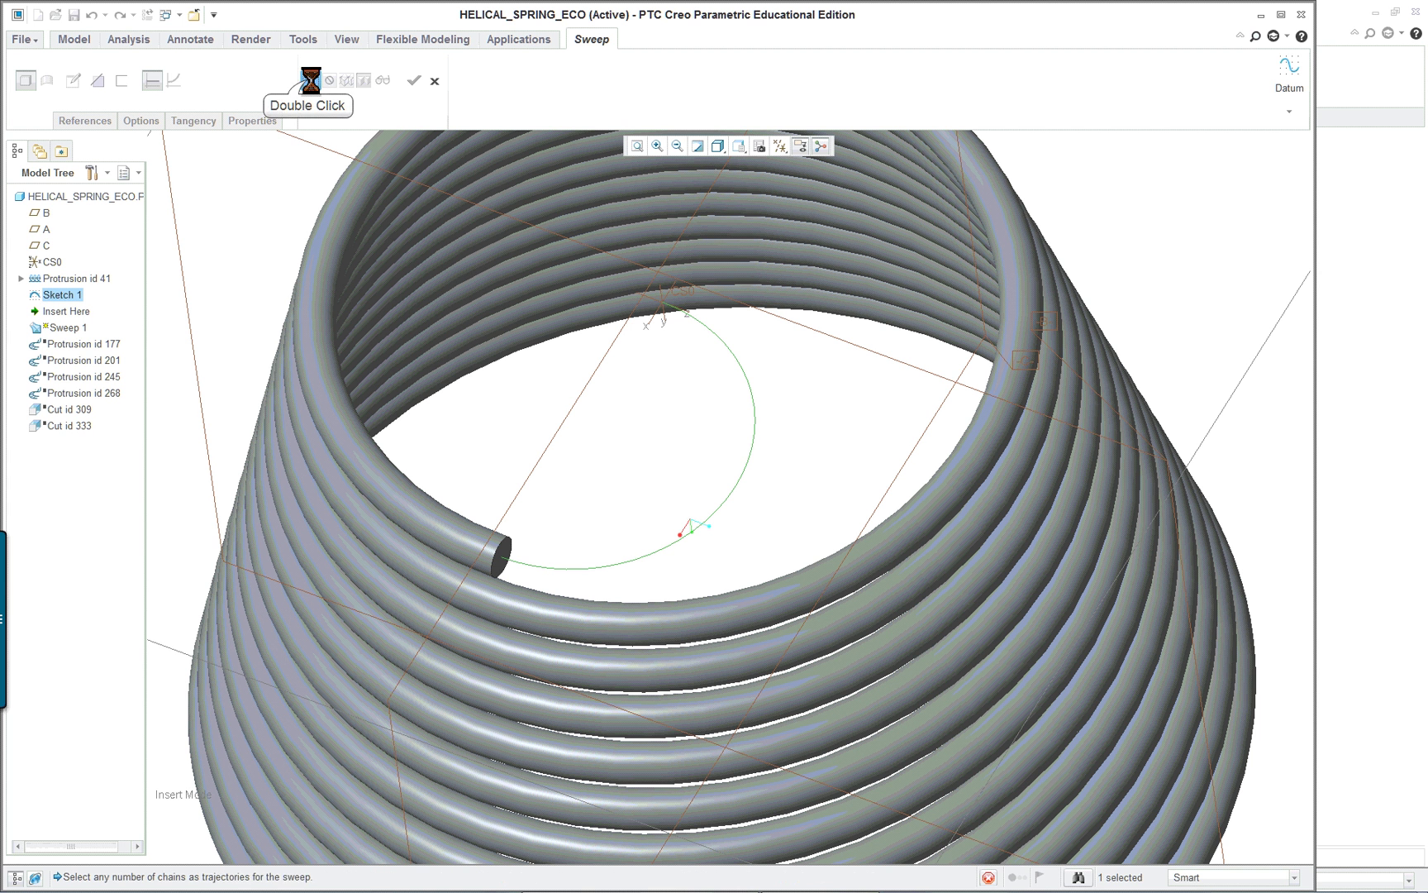
pyautogui.scroll(-3, 698, 297)
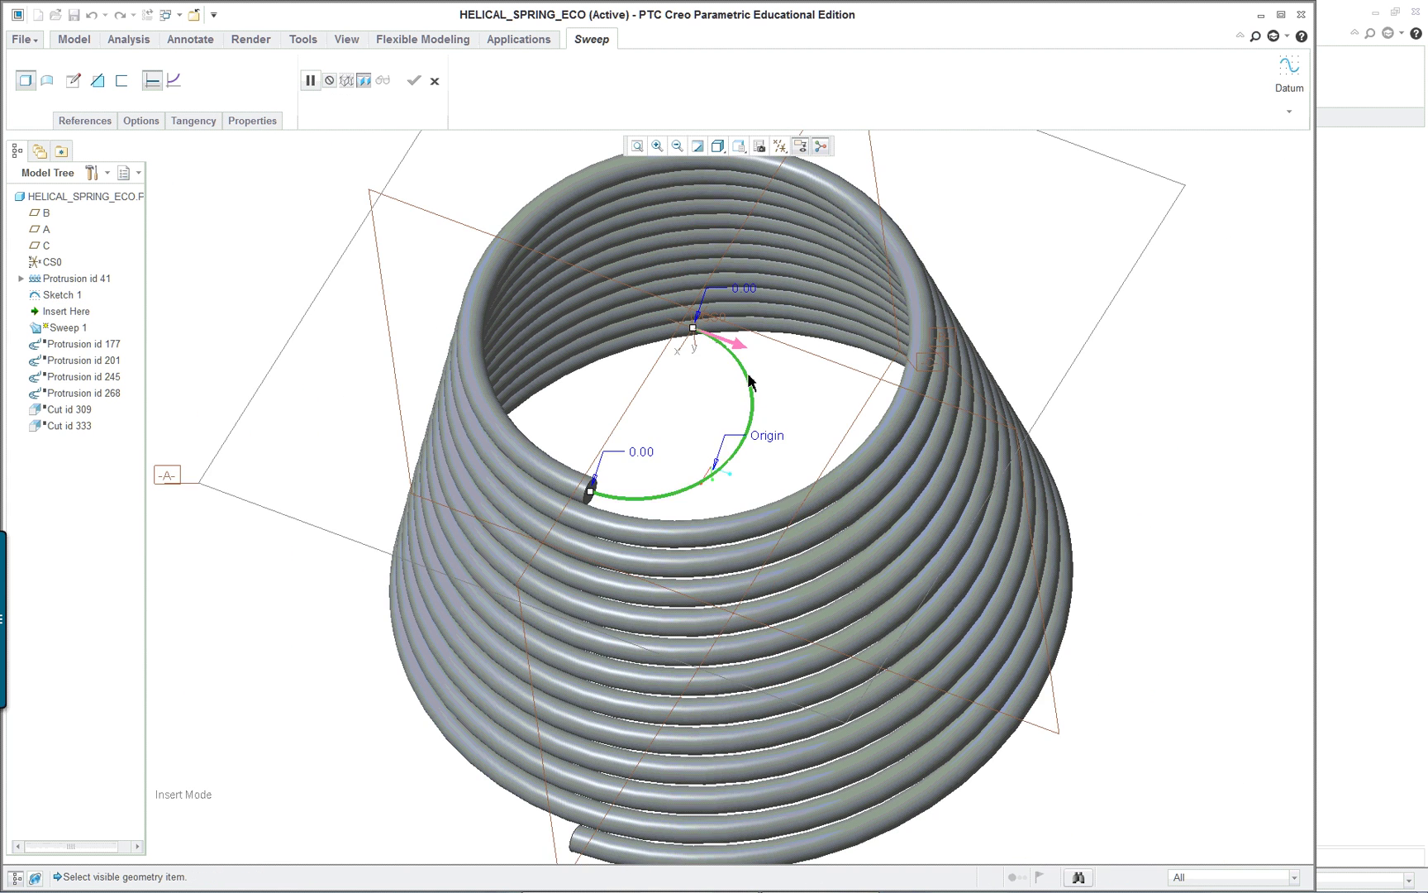
pyautogui.scroll(3, 694, 322)
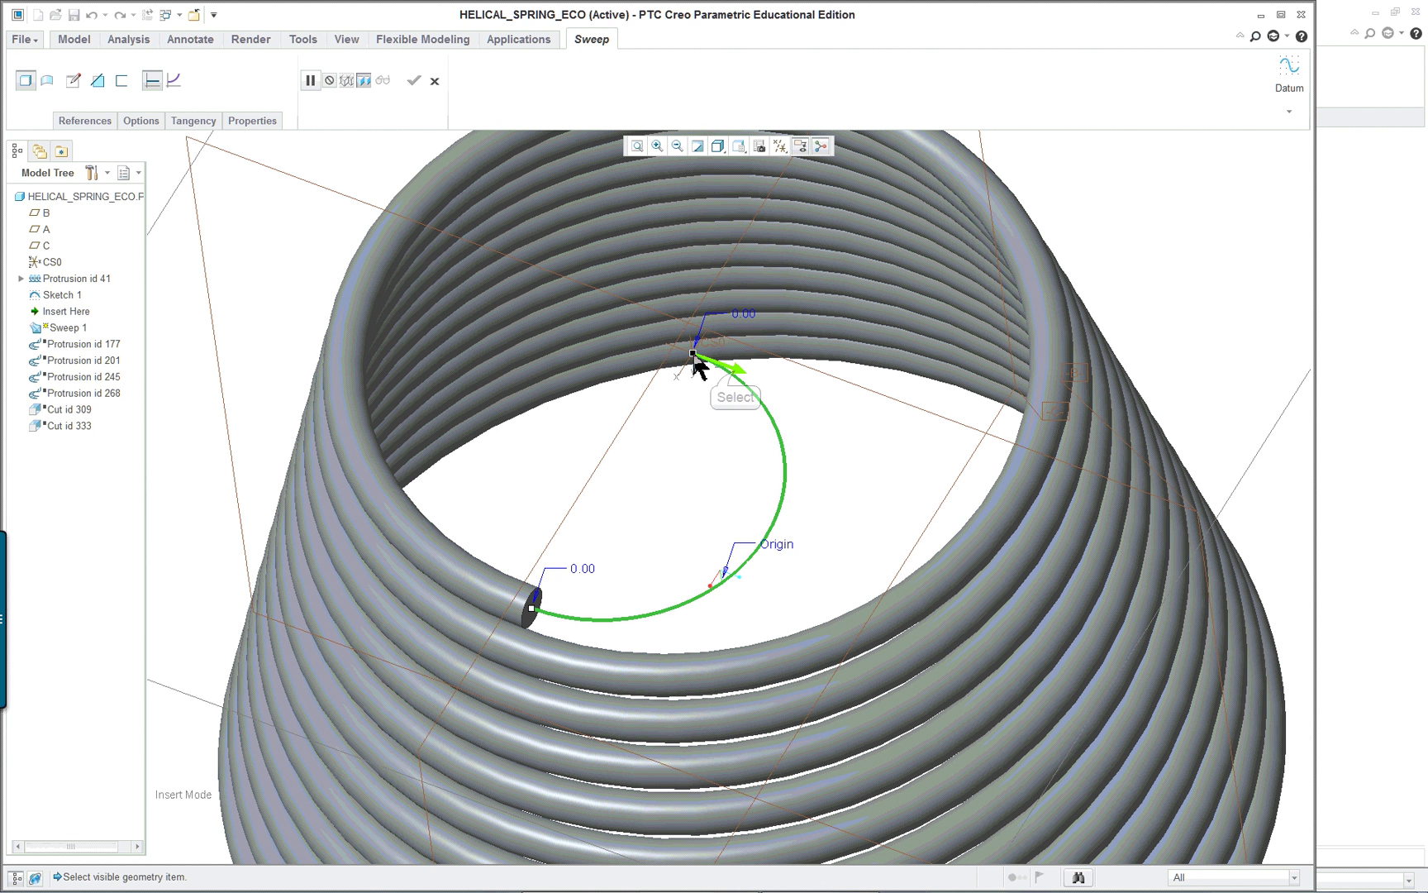
pyautogui.click(699, 364)
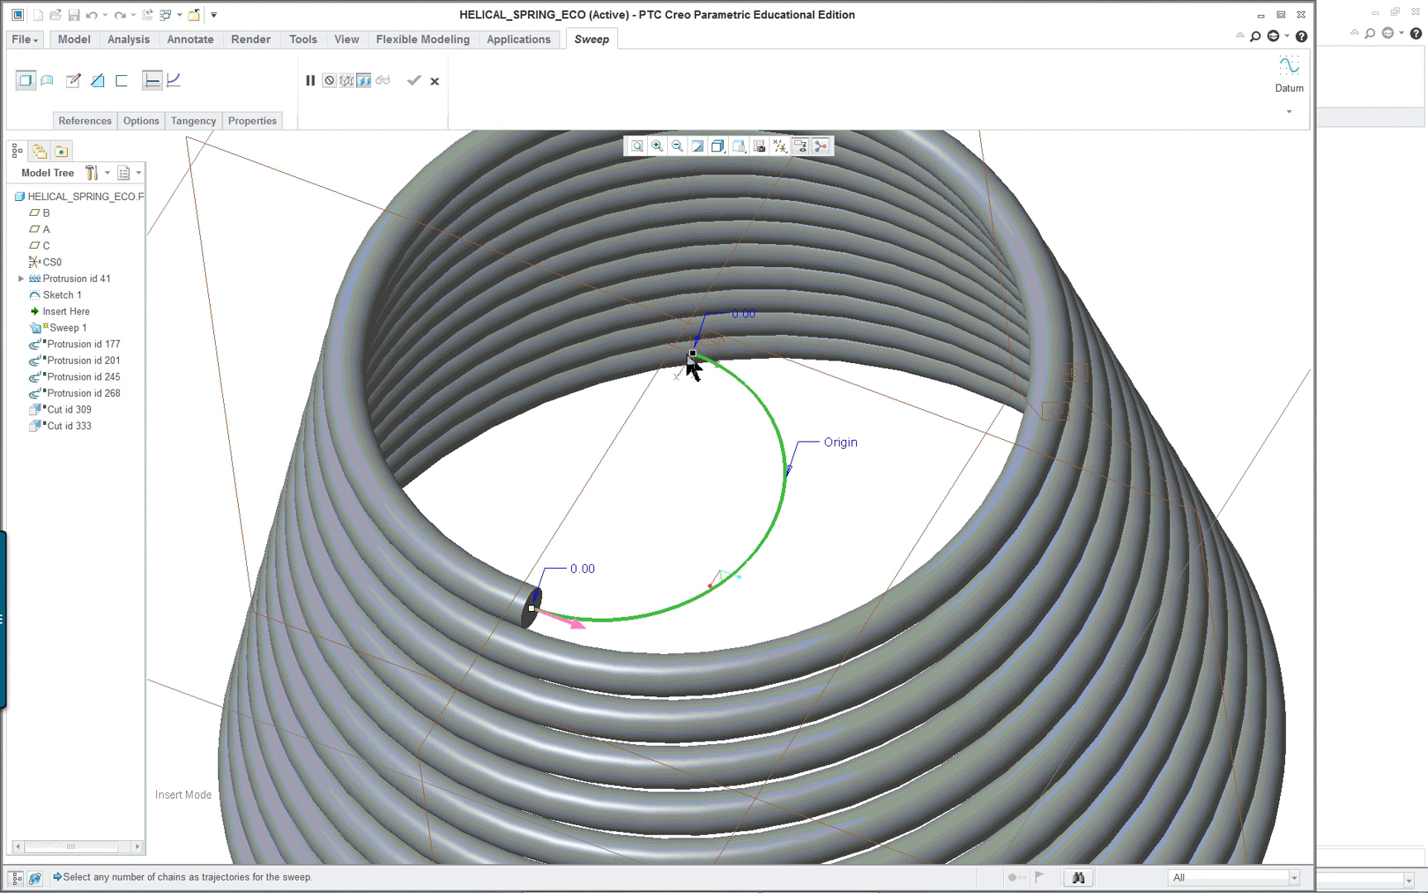
pyautogui.scroll(-1, 531, 607)
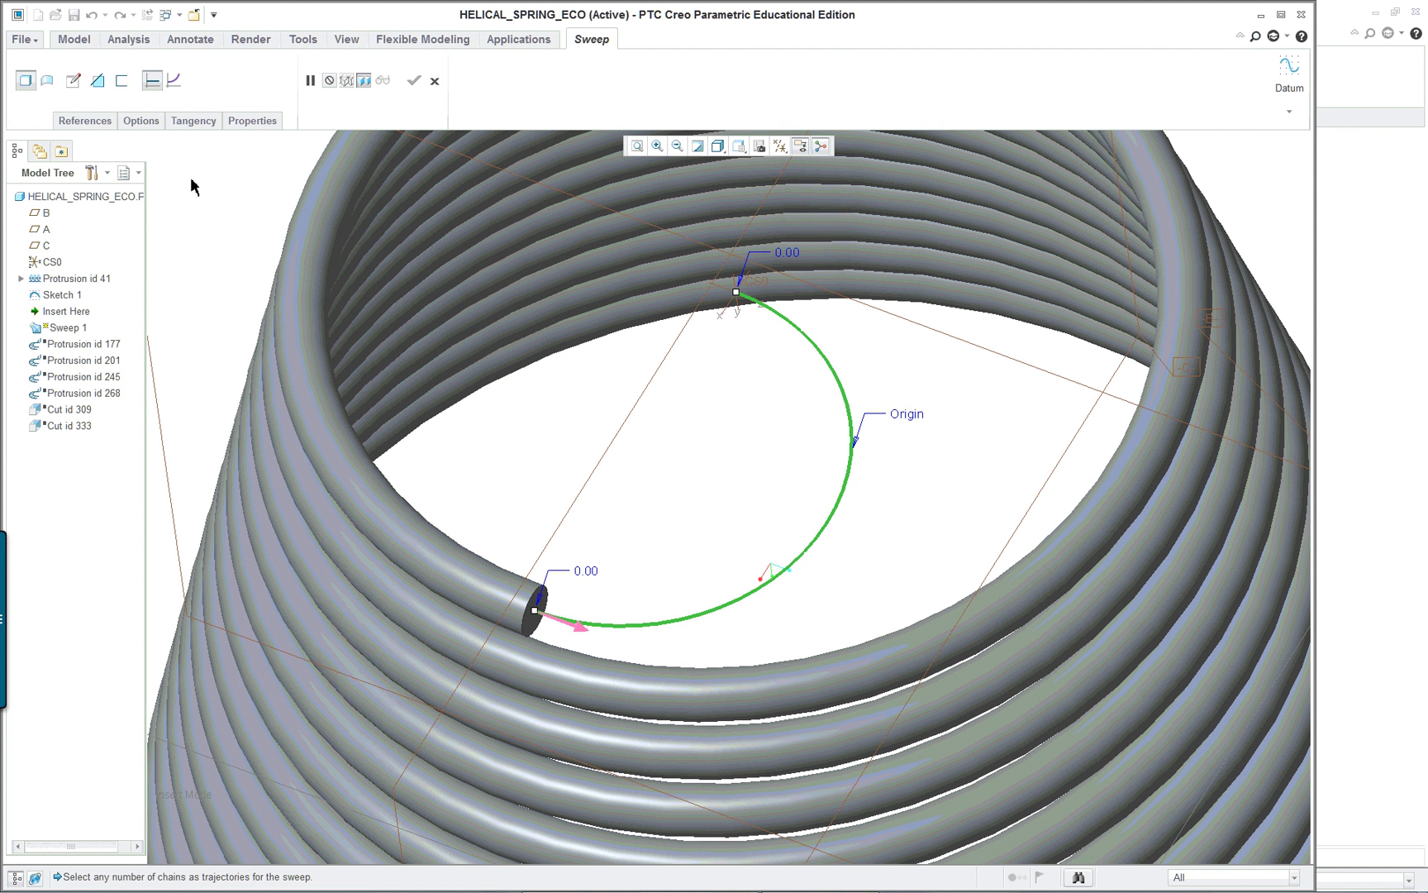
# Step: Project the wire's circular end as a loop into the sweep cross-section sketch
pyautogui.click(73, 81)
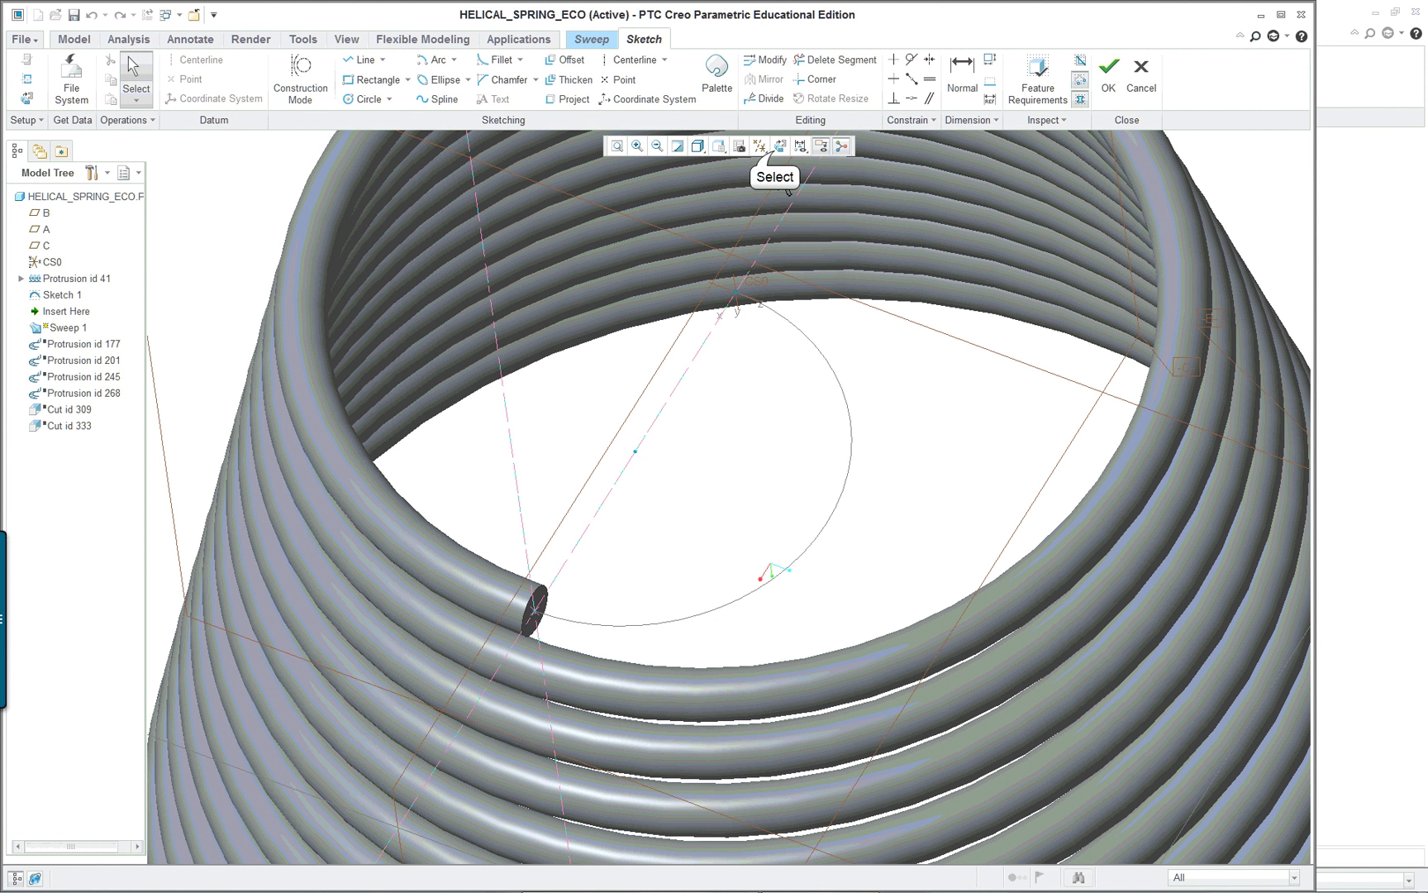
pyautogui.click(778, 147)
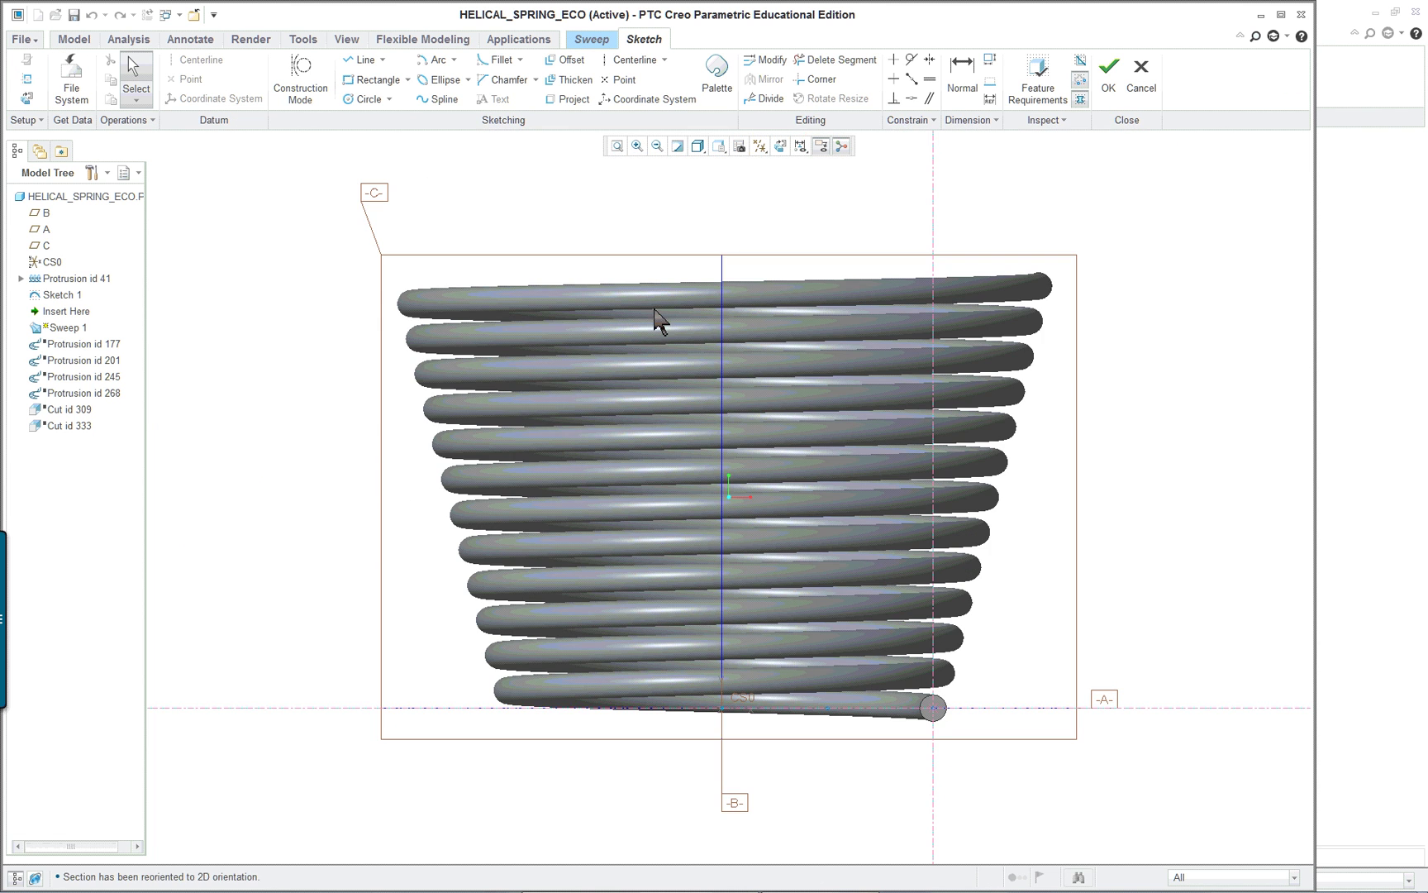
pyautogui.scroll(-5, 934, 727)
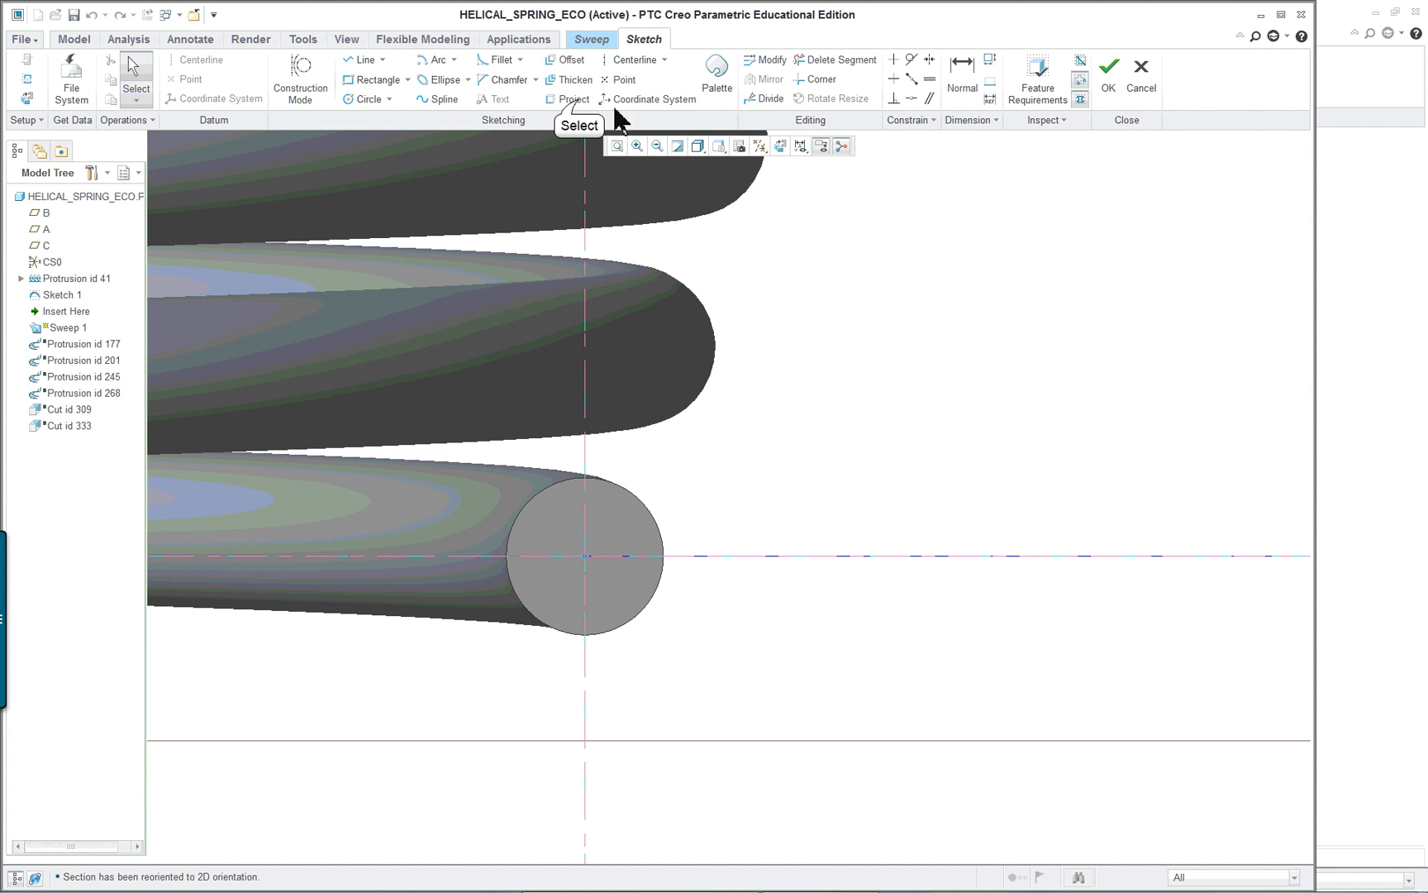
pyautogui.click(568, 99)
pyautogui.click(1360, 199)
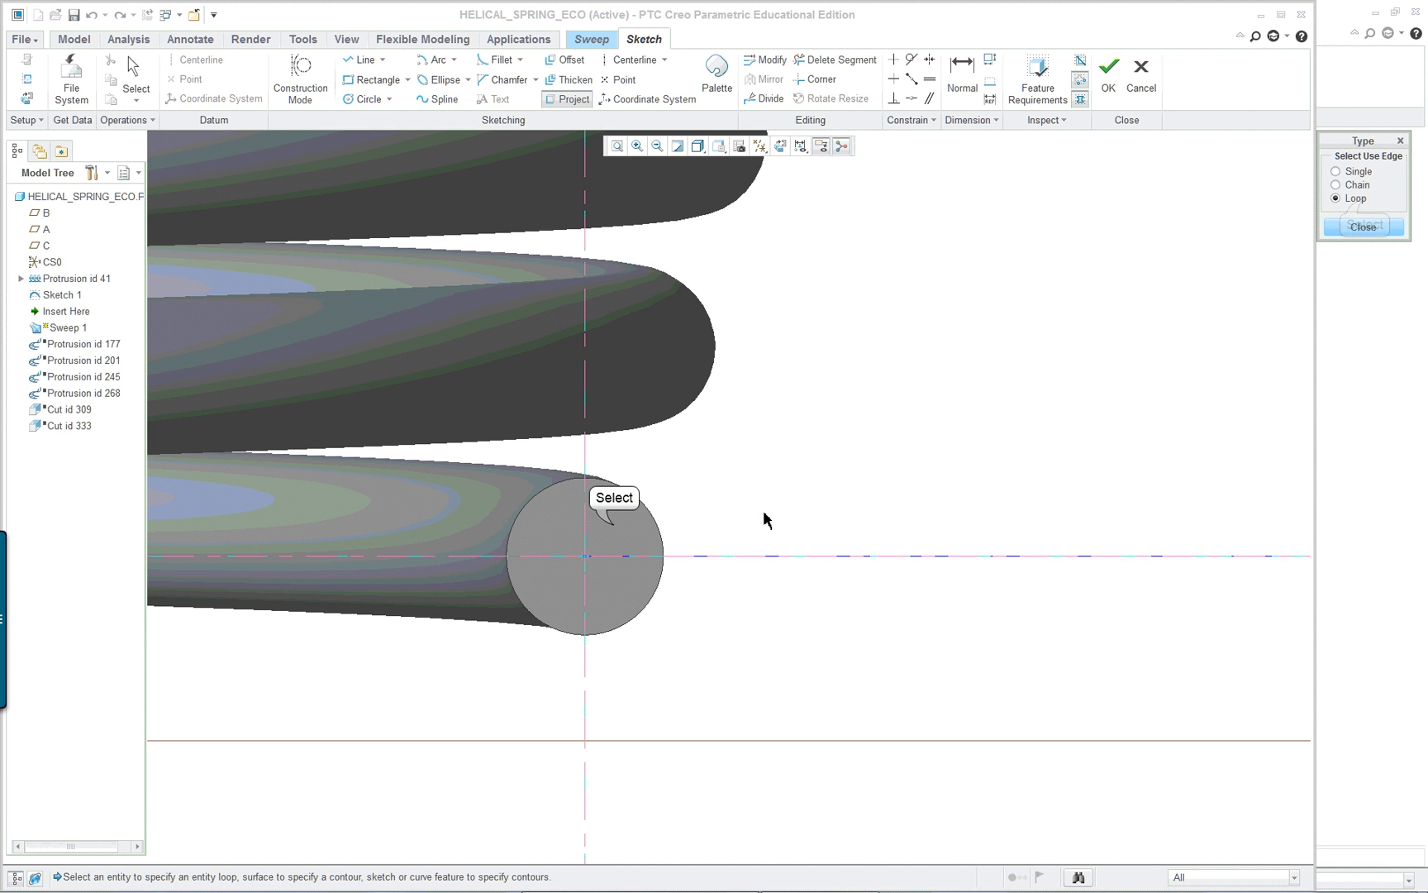
pyautogui.click(653, 533)
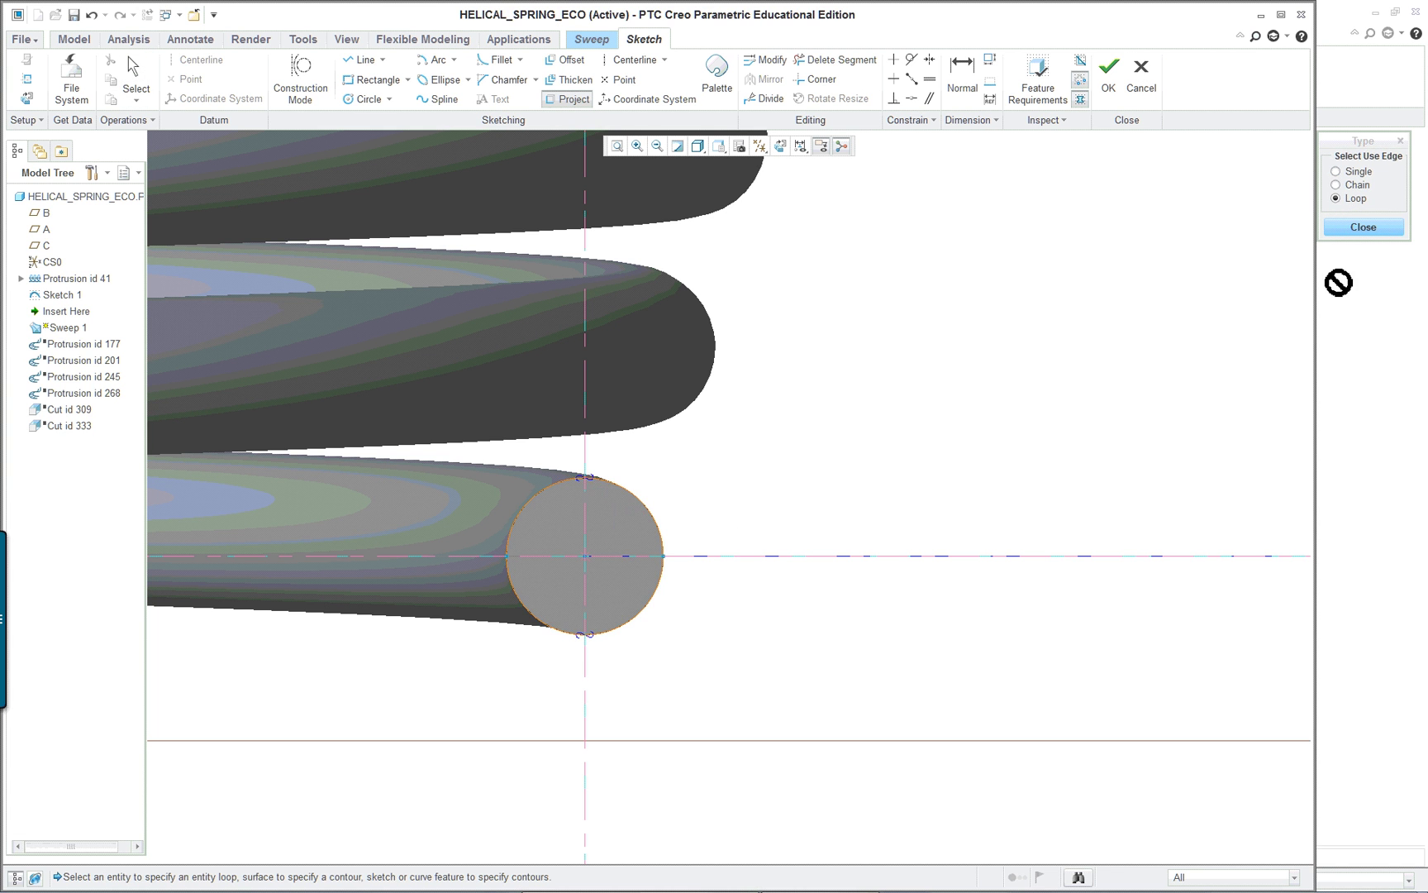
pyautogui.middleClick(1062, 341)
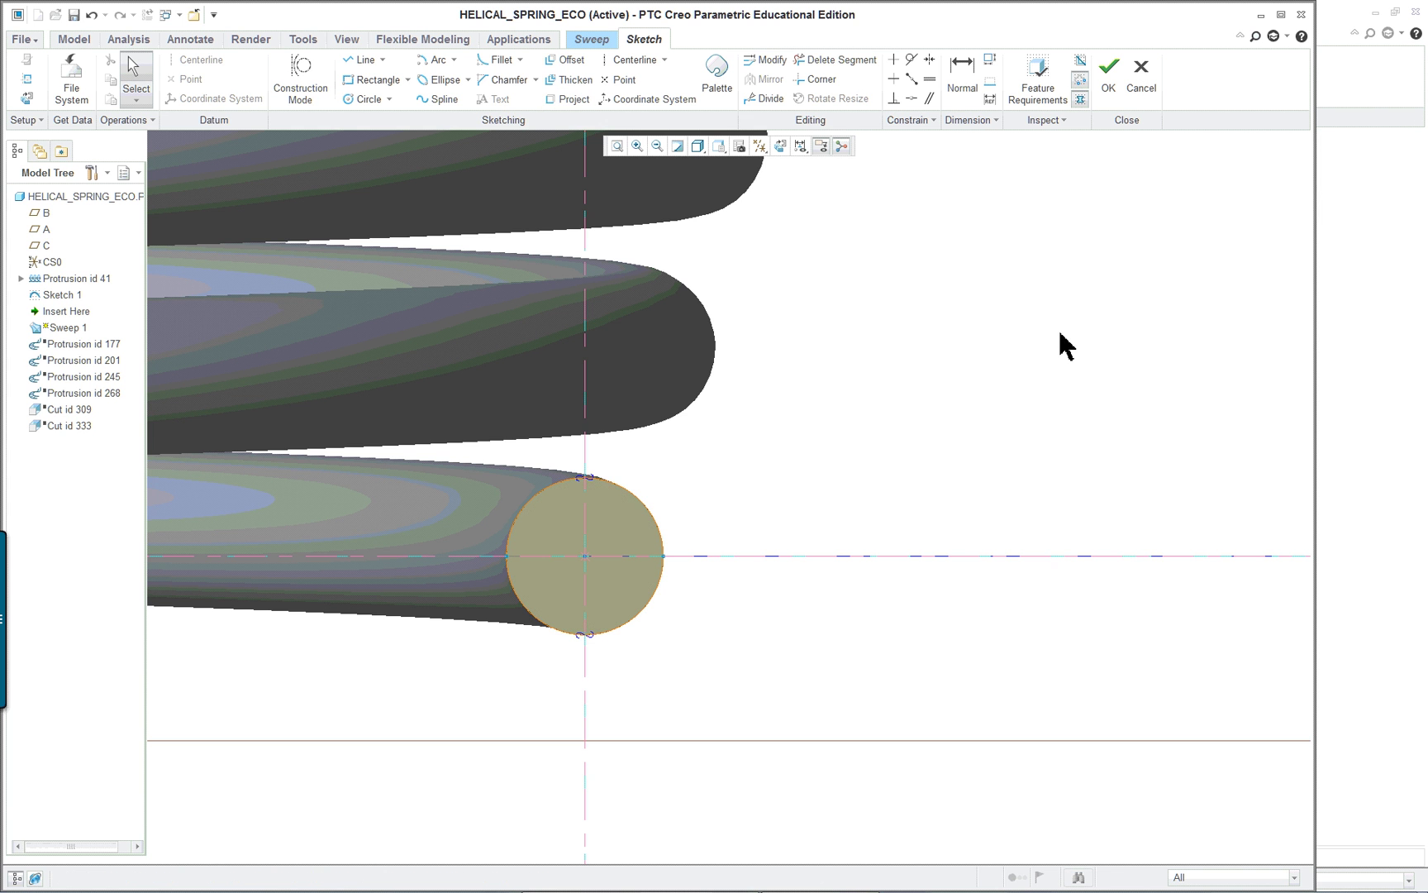
# Step: Finish the cross-section sketch to show the hook preview
pyautogui.scroll(-2, 868, 463)
pyautogui.rightClick(803, 519)
pyautogui.scroll(2, 800, 500)
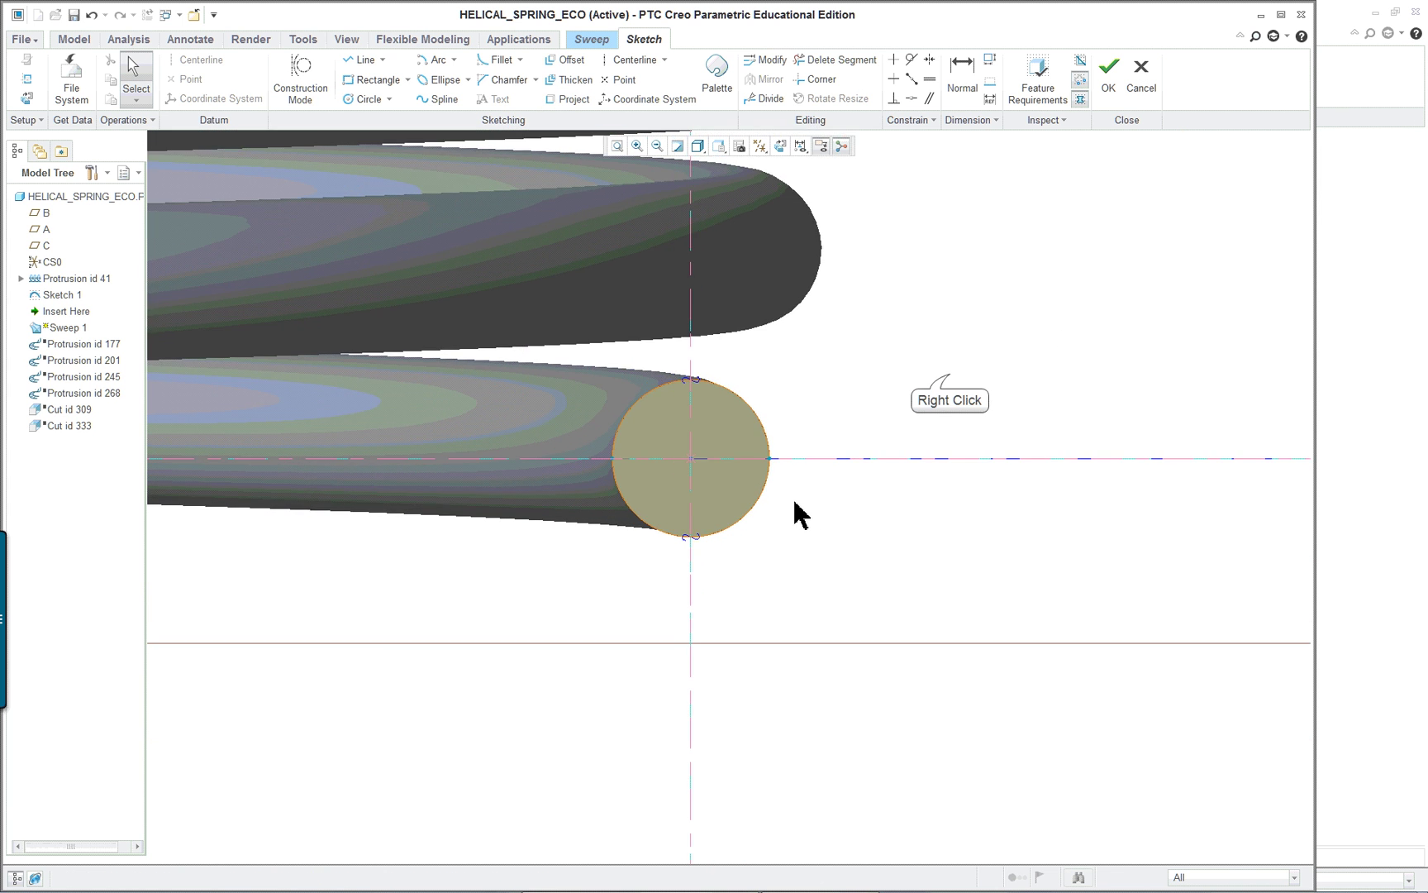
pyautogui.scroll(-2, 814, 492)
pyautogui.rightClick(959, 508)
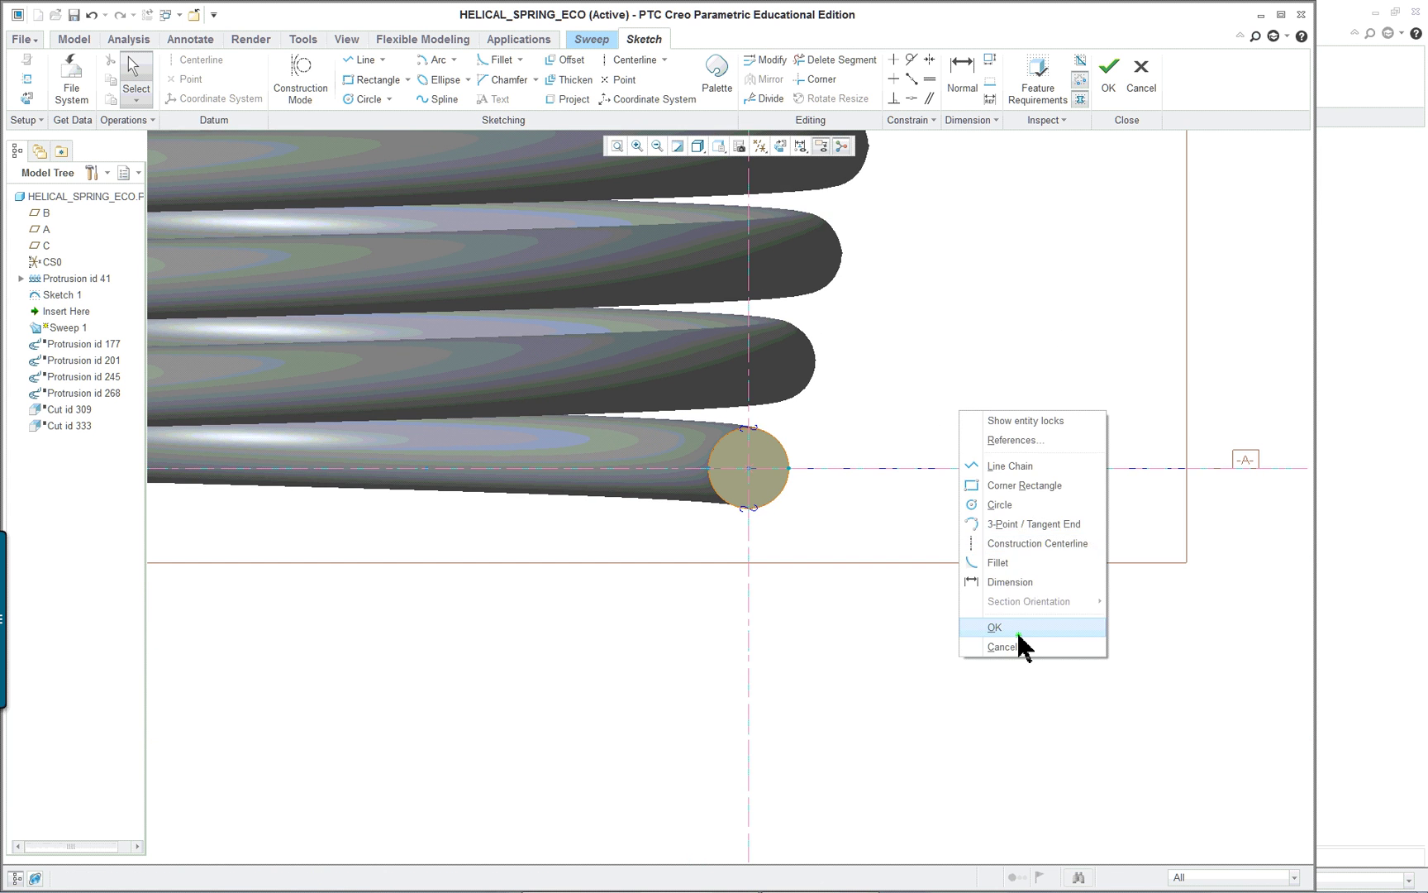
pyautogui.click(1013, 621)
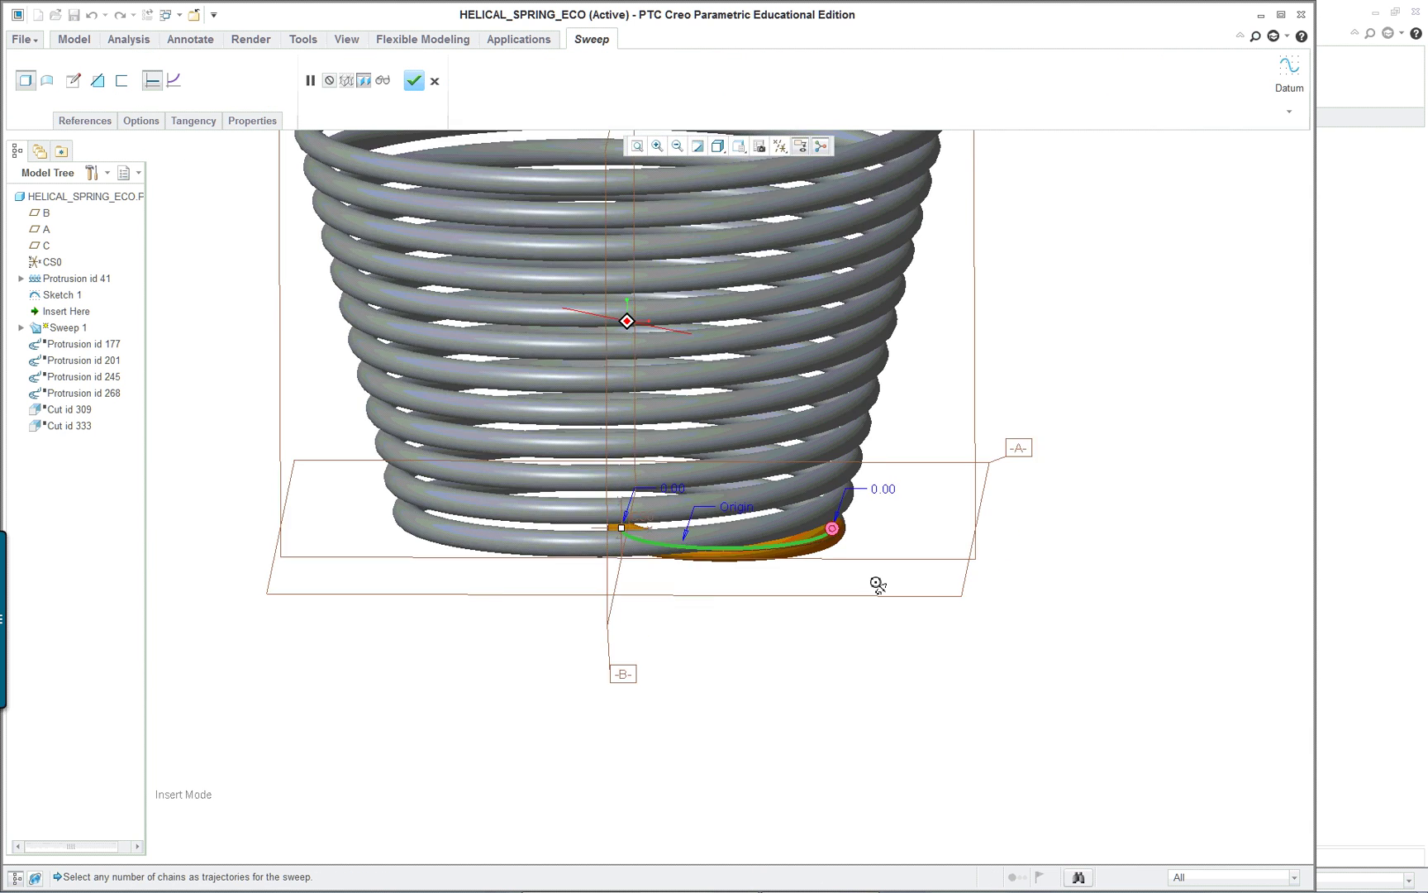
# Step: Orbit to inspect the hook preview, then reopen the sweep's cross-section sketch
pyautogui.moveTo(872, 618); pyautogui.dragTo(794, 447, button='middle')
pyautogui.scroll(-4, 663, 252)
pyautogui.rightClick(684, 541)
pyautogui.rightClick(621, 491)
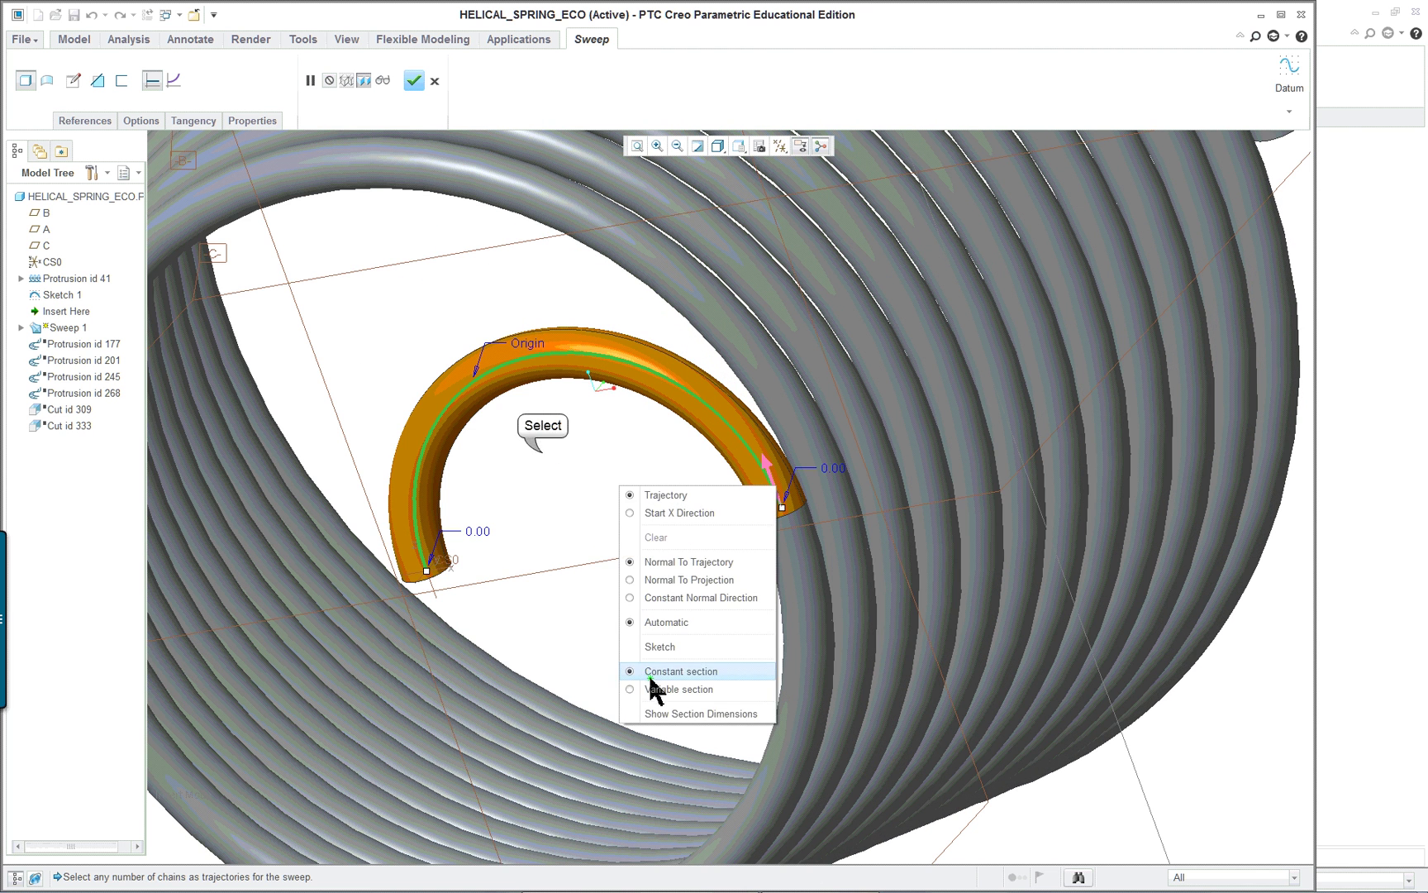
pyautogui.click(543, 463)
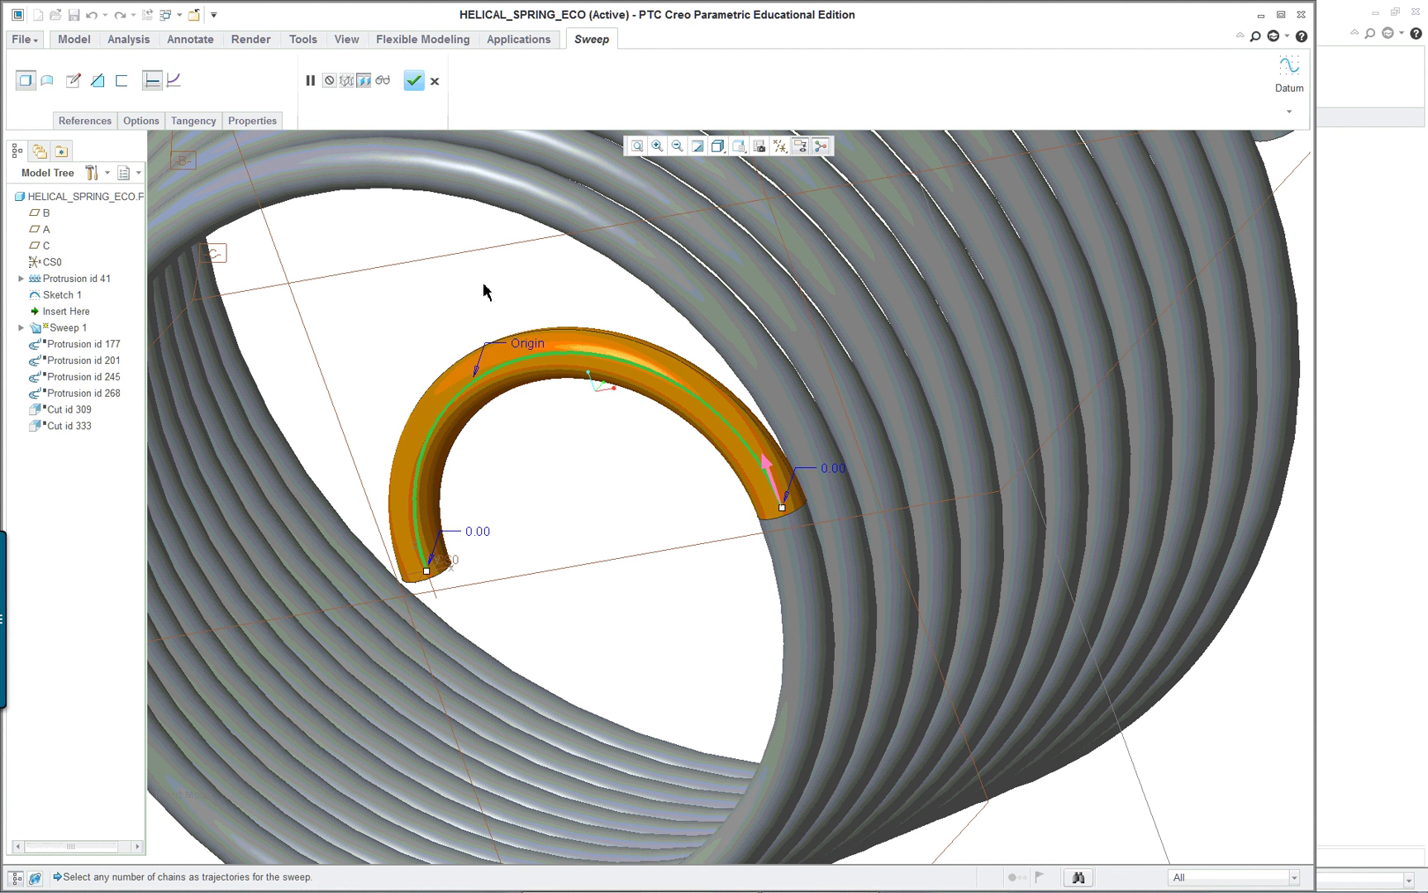
pyautogui.rightClick(438, 257)
pyautogui.doubleClick(395, 312)
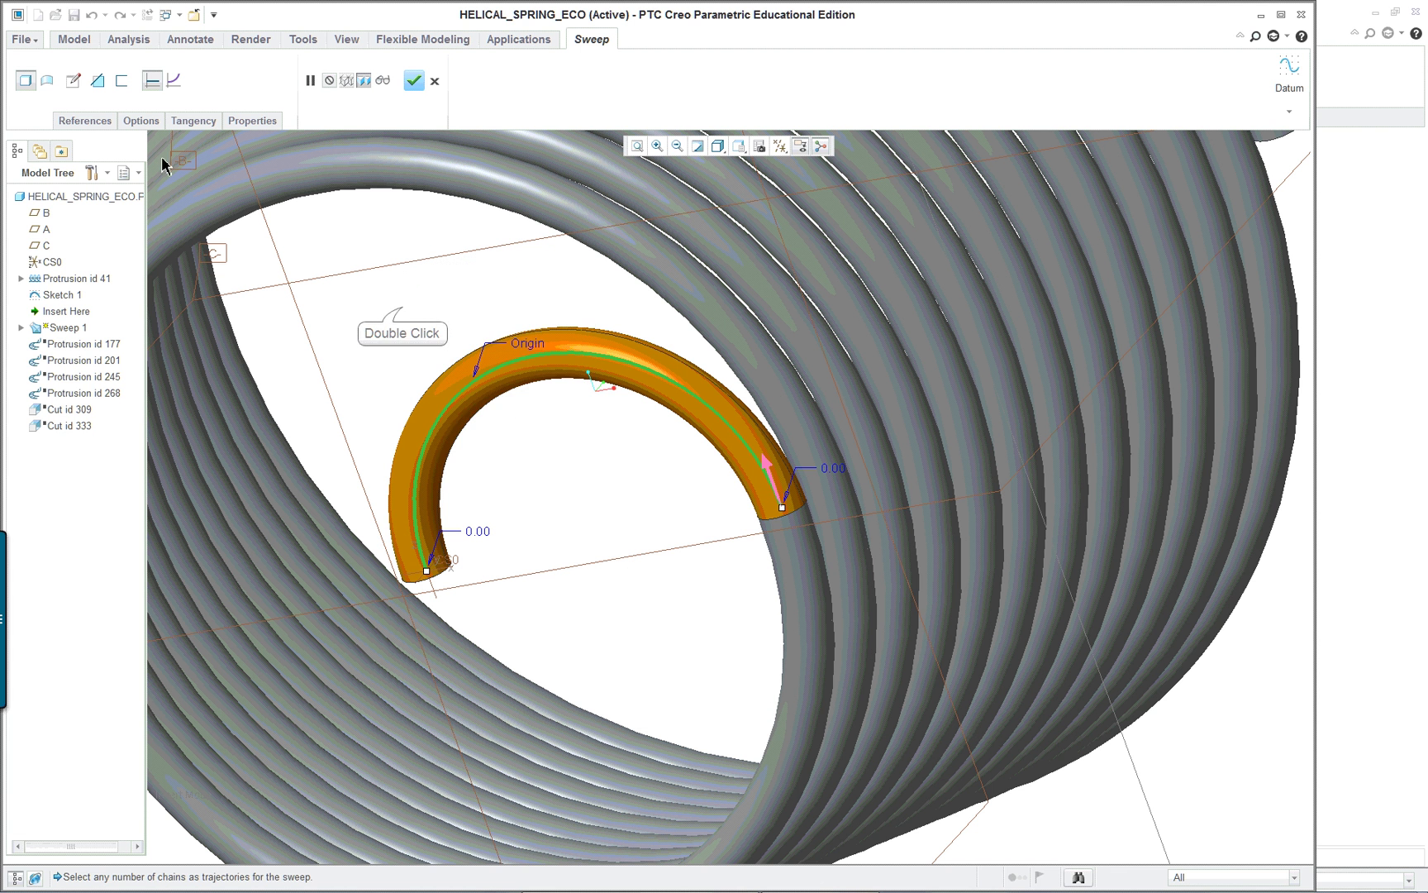
pyautogui.click(73, 83)
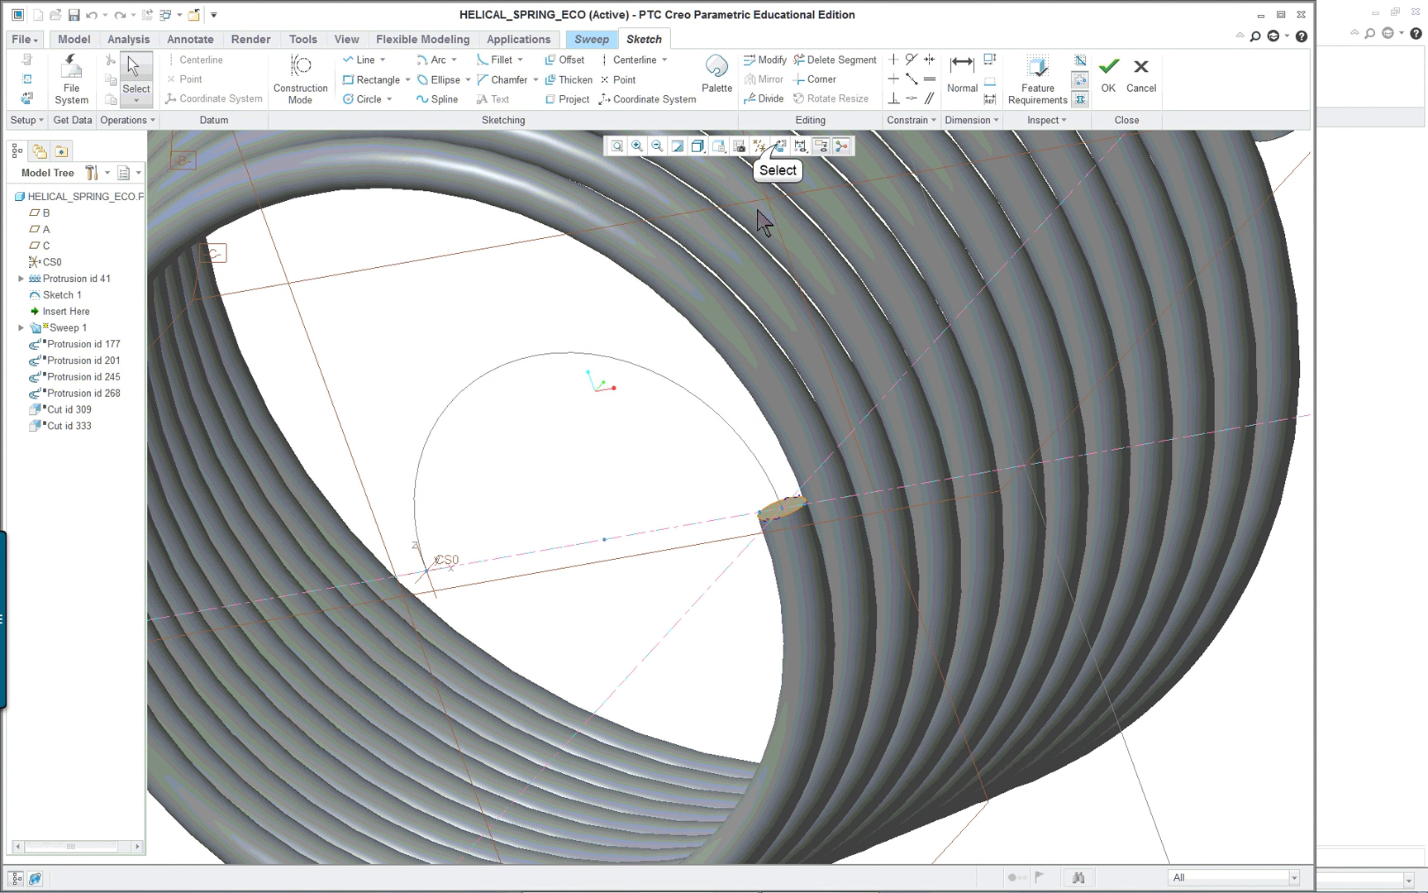
# Step: Delete the projected section circle in a face-on sketch view
pyautogui.click(780, 146)
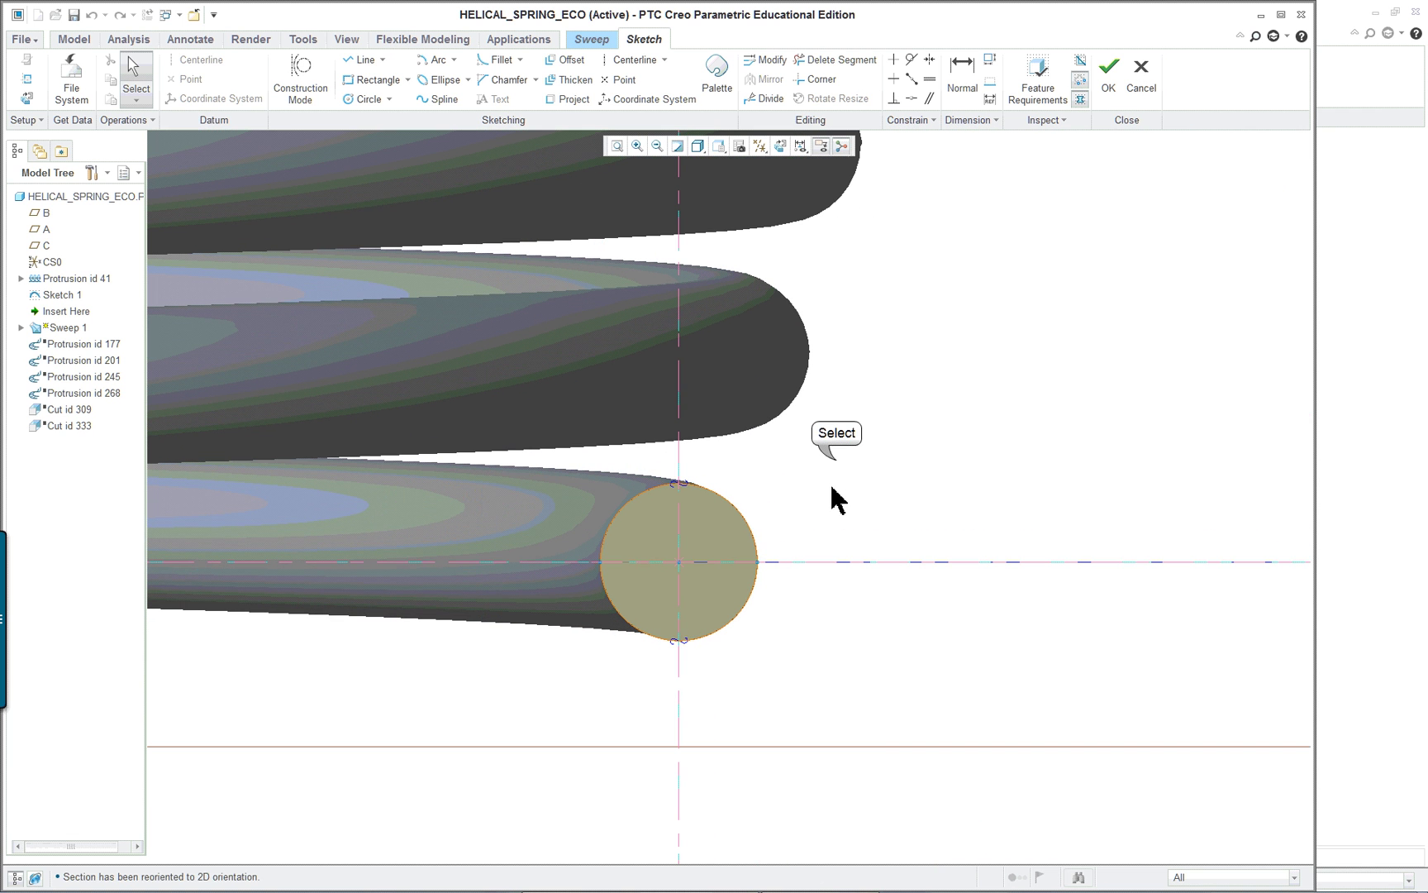
pyautogui.moveTo(836, 462); pyautogui.dragTo(578, 661)
pyautogui.rightClick(898, 447)
pyautogui.click(955, 453)
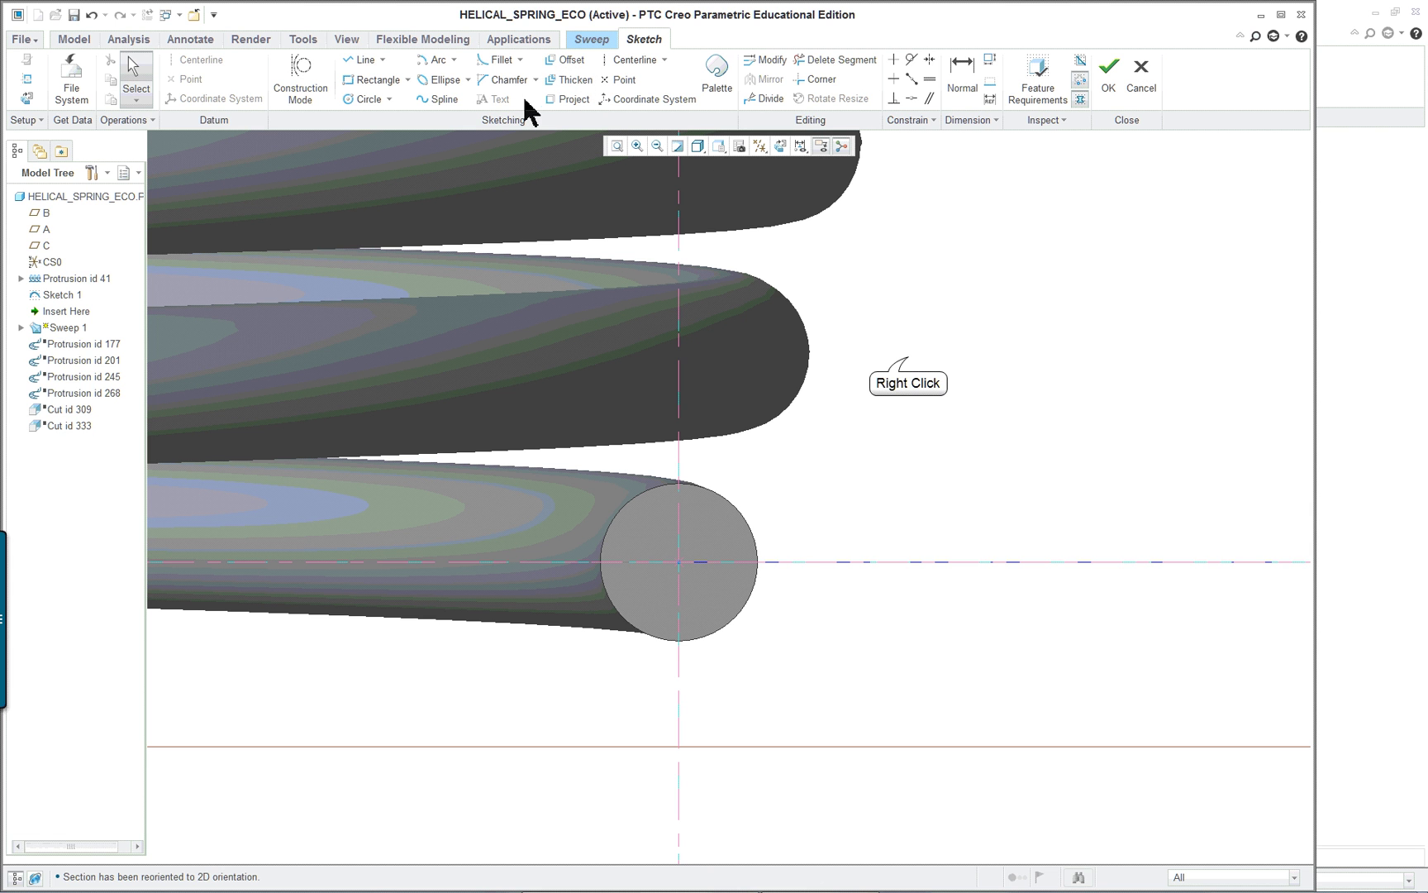
# Step: Add the wire's circular edge as a reference and draw a circle on it
pyautogui.rightClick(908, 361)
pyautogui.click(933, 384)
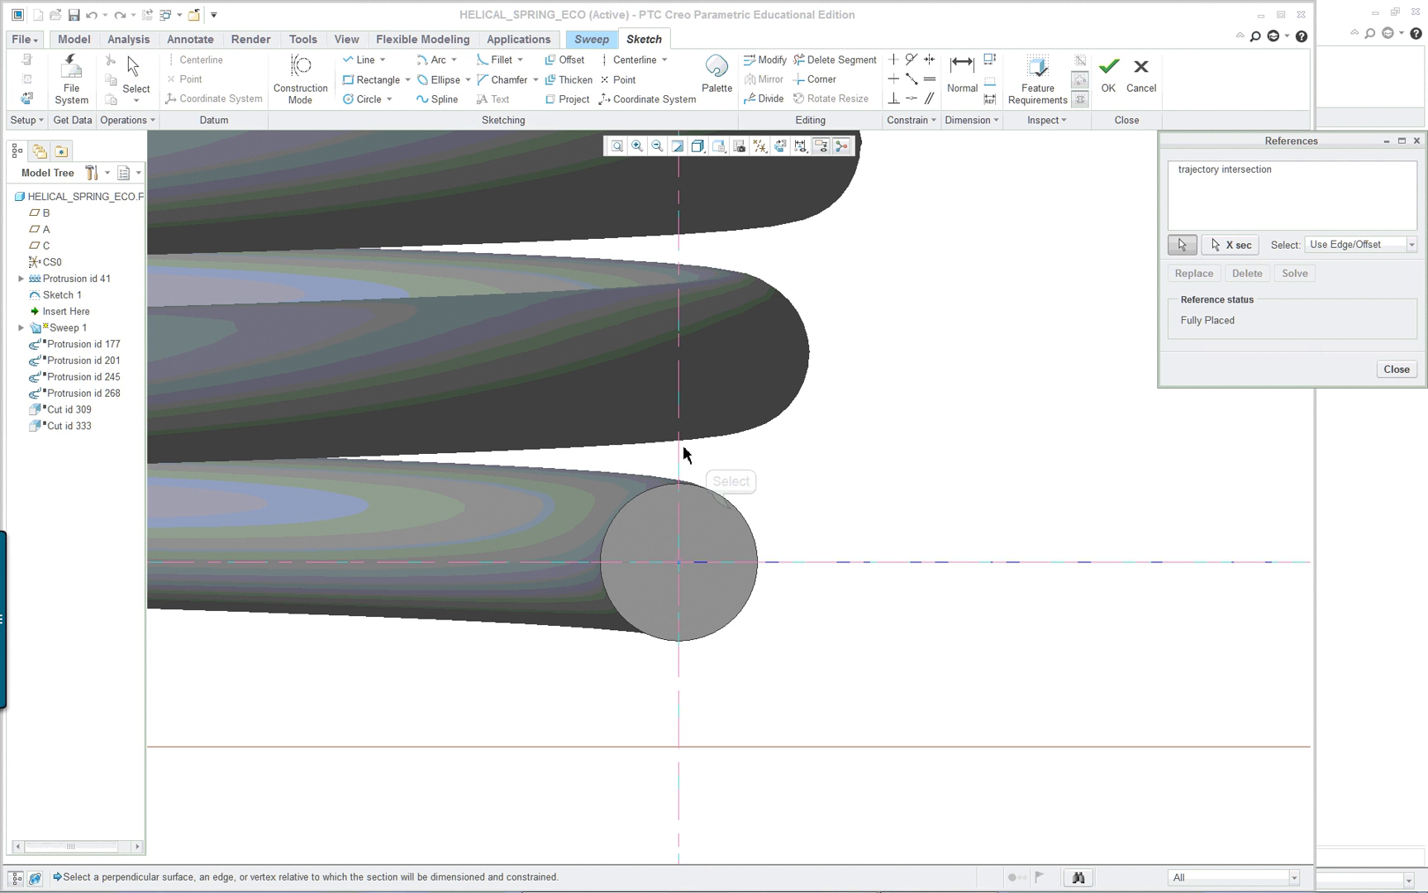
pyautogui.click(730, 513)
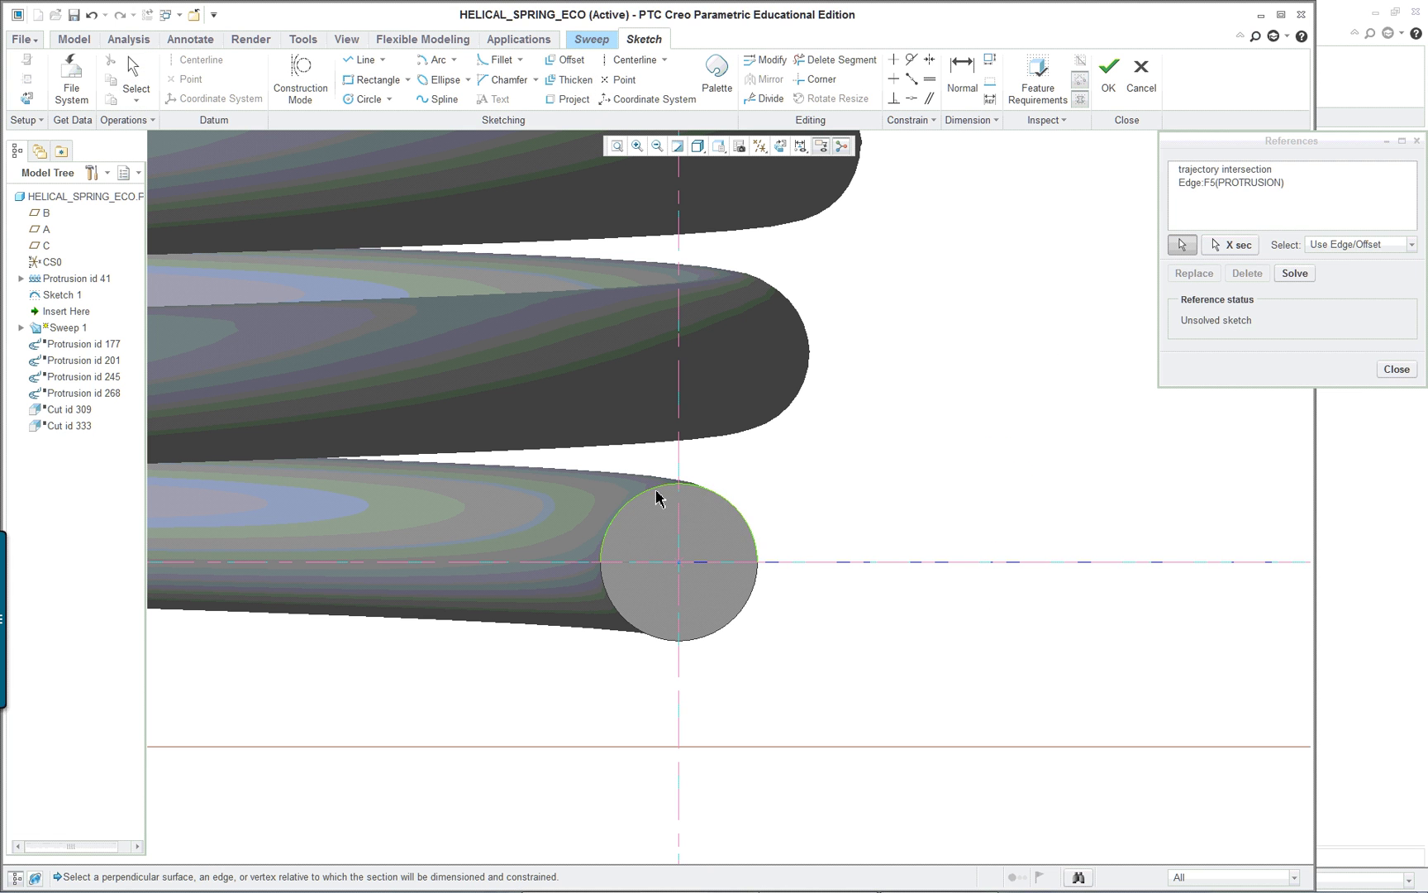
pyautogui.rightClick(874, 442)
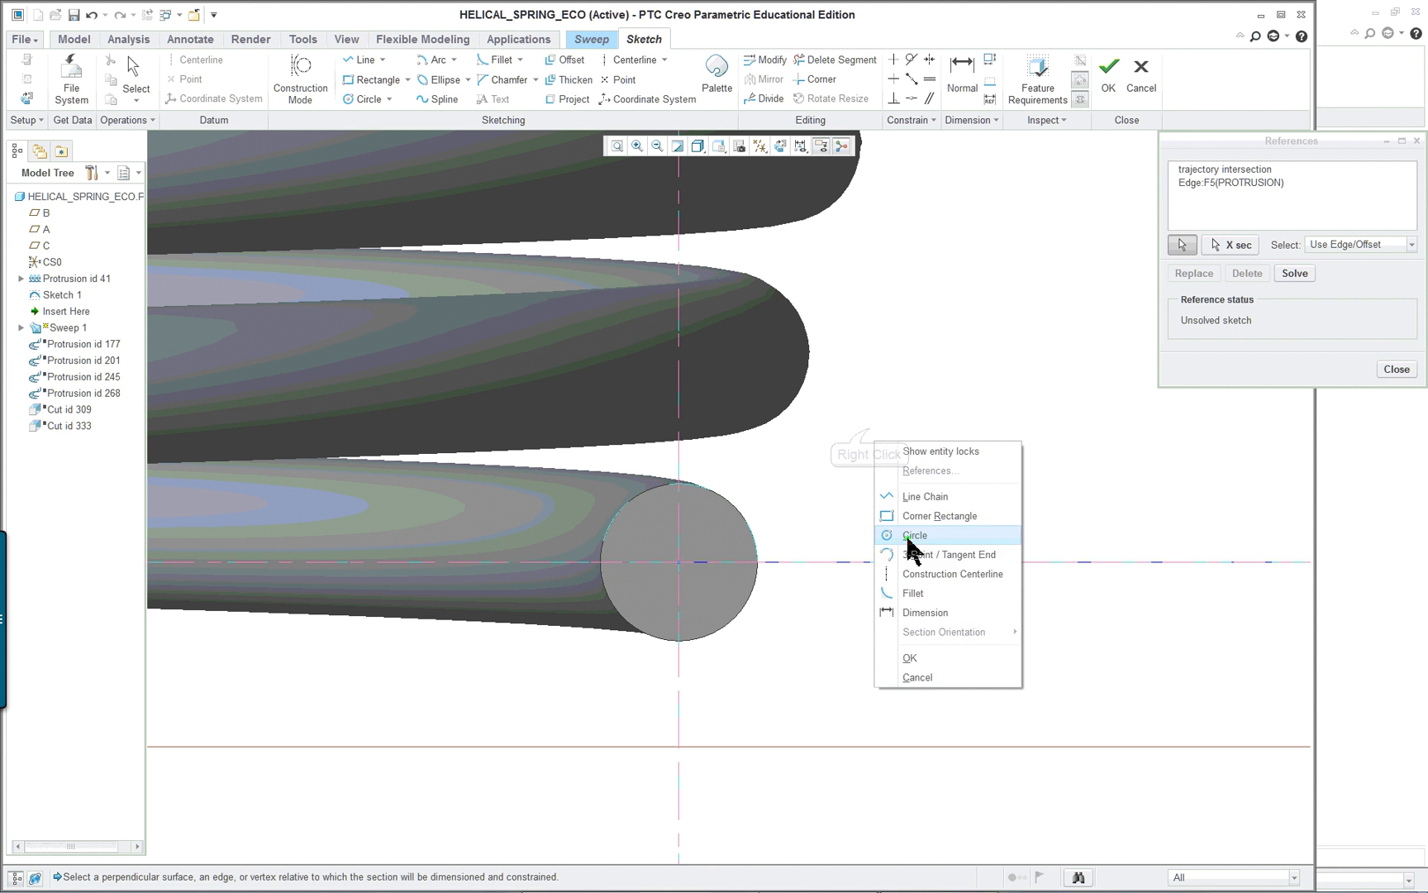
pyautogui.click(922, 531)
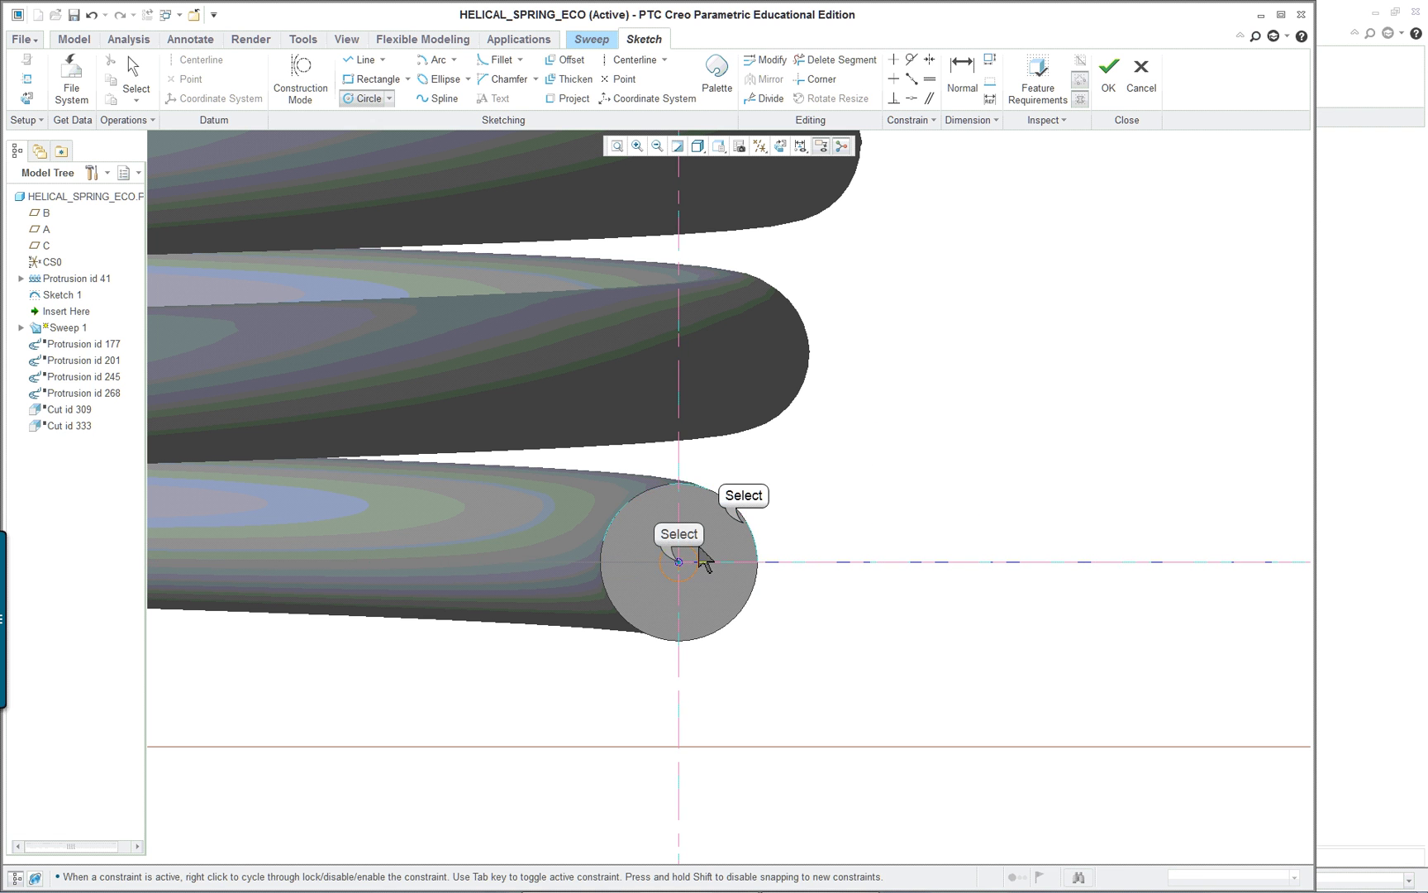
pyautogui.click(745, 536)
pyautogui.rightClick(897, 446)
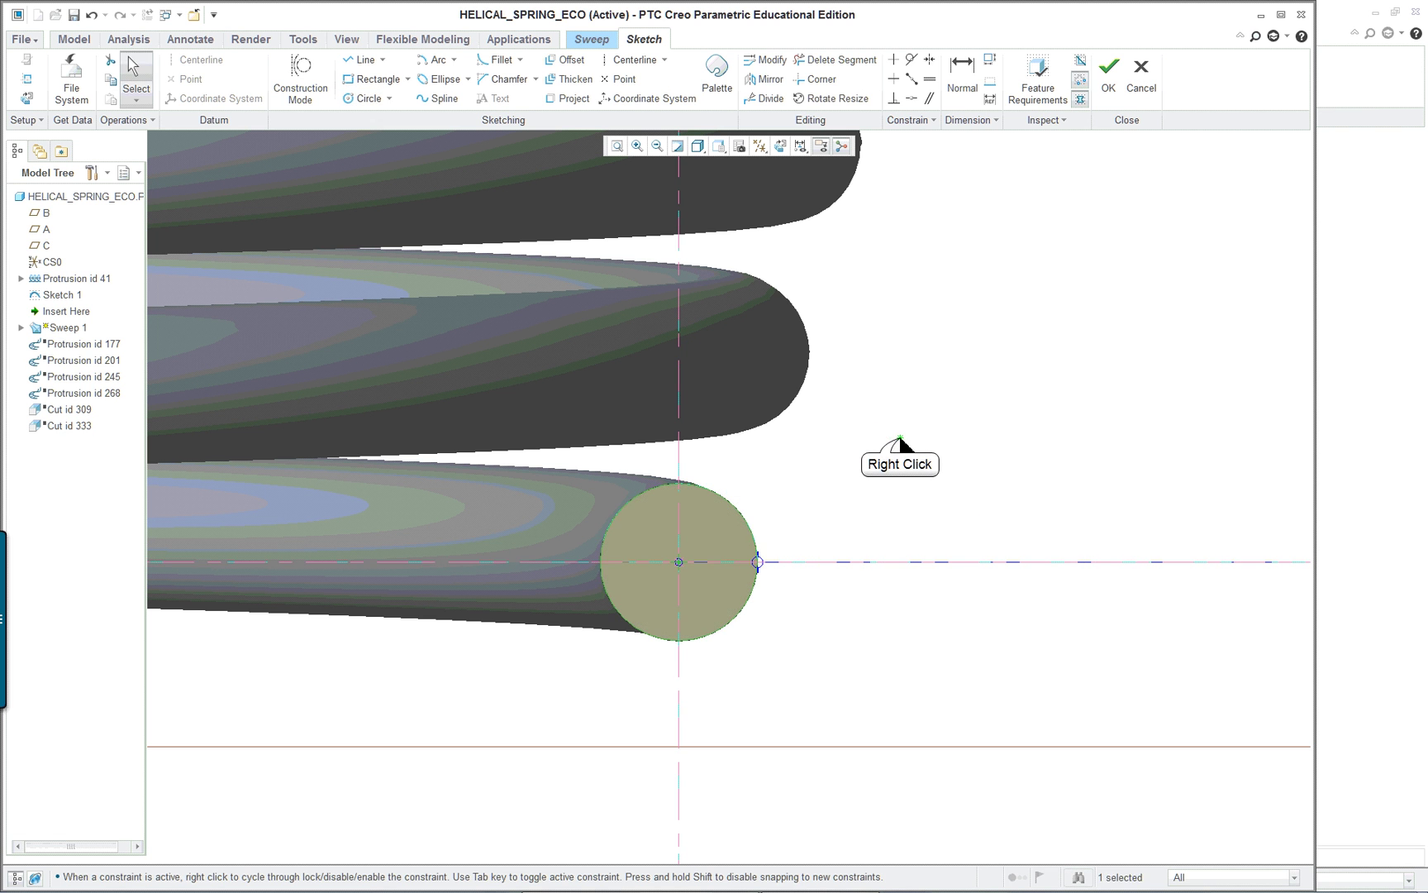
pyautogui.rightClick(907, 484)
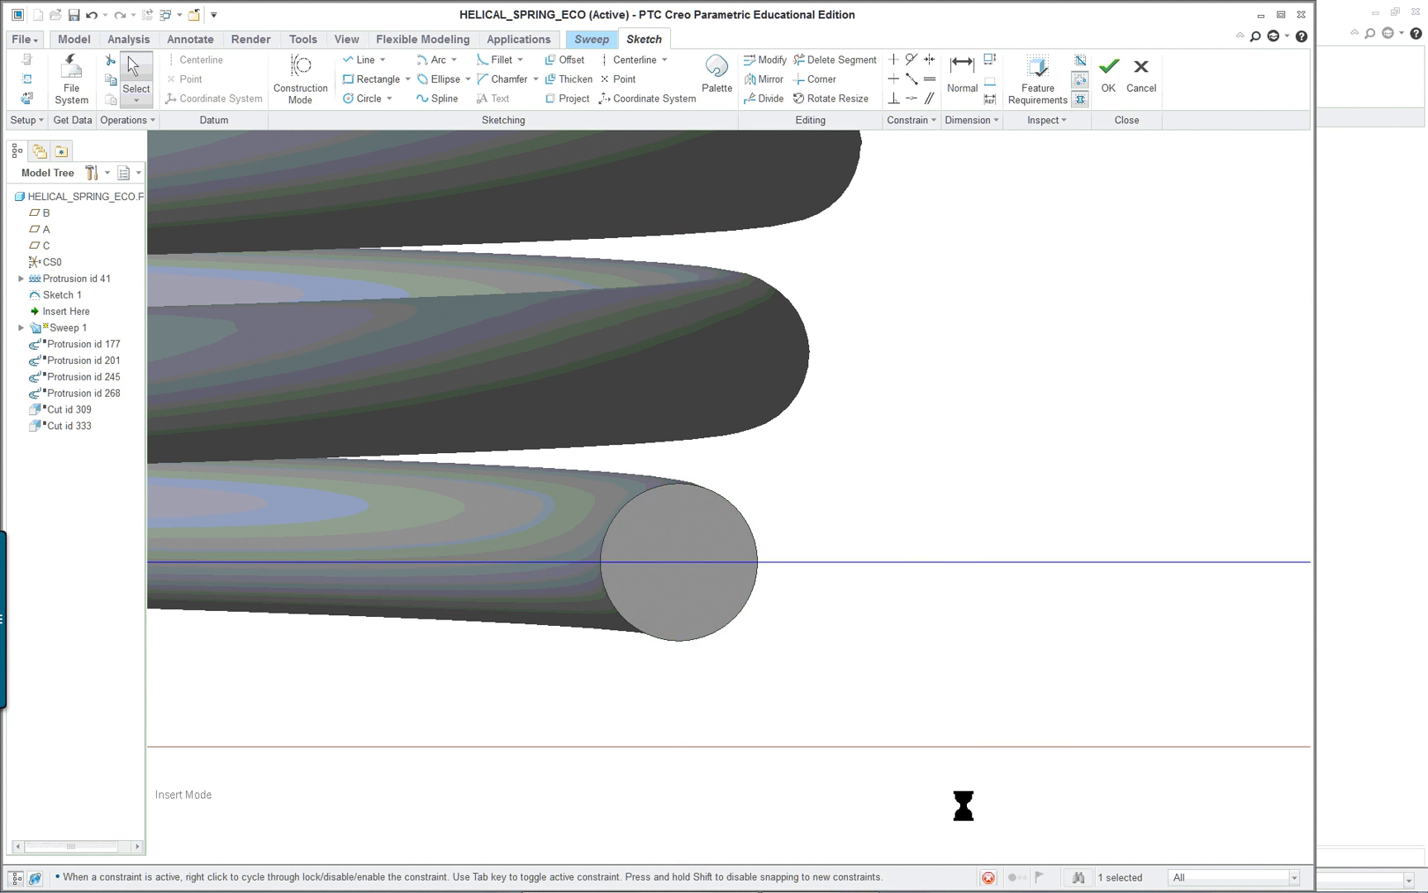
pyautogui.click(959, 832)
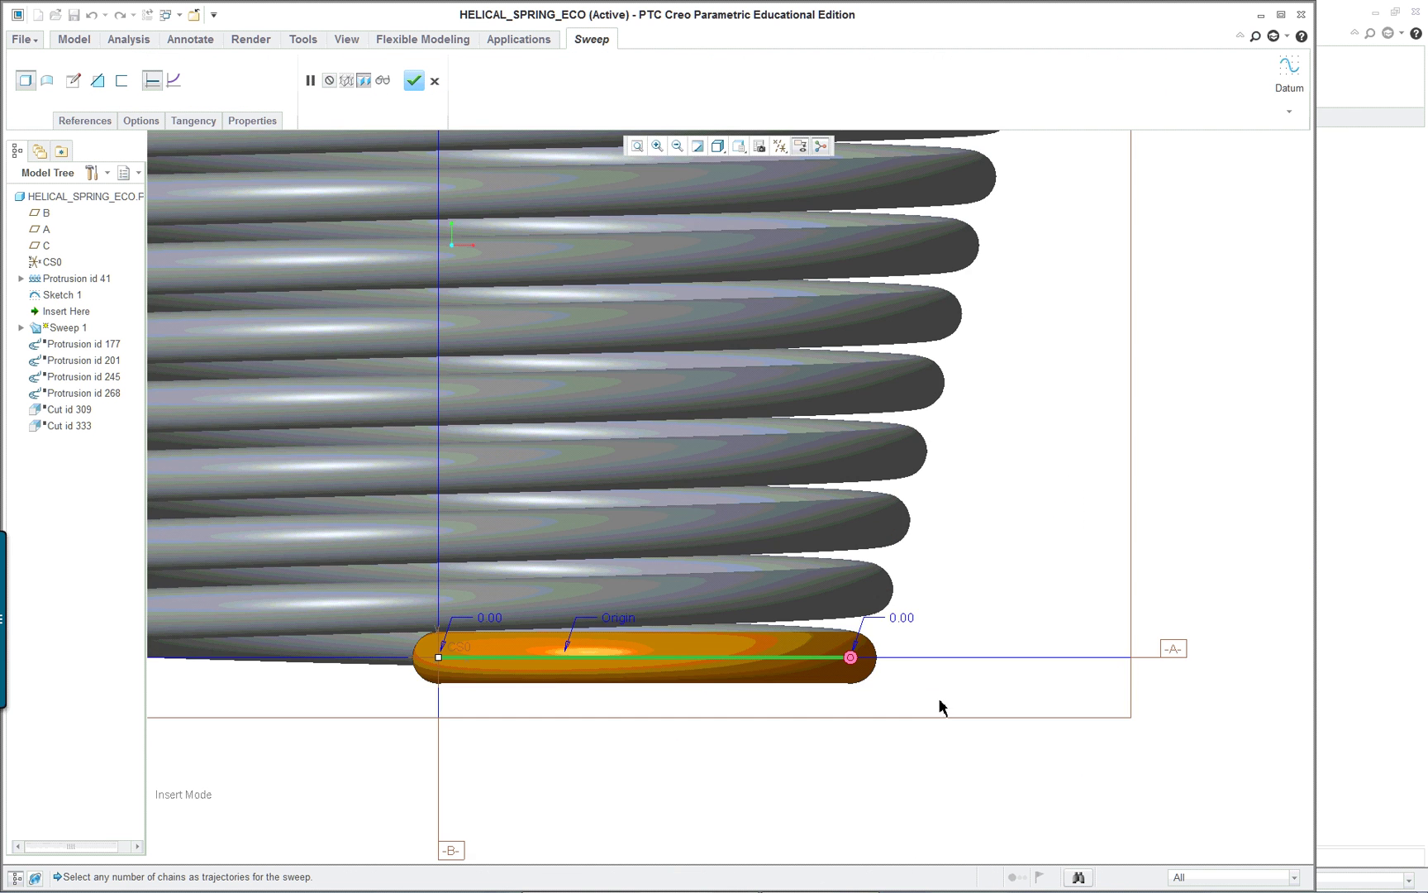
# Step: Complete Sweep 1, adding the half-circle hook at the coil's top end
pyautogui.scroll(-5, 926, 698)
pyautogui.moveTo(925, 698); pyautogui.dragTo(909, 485, button='middle')
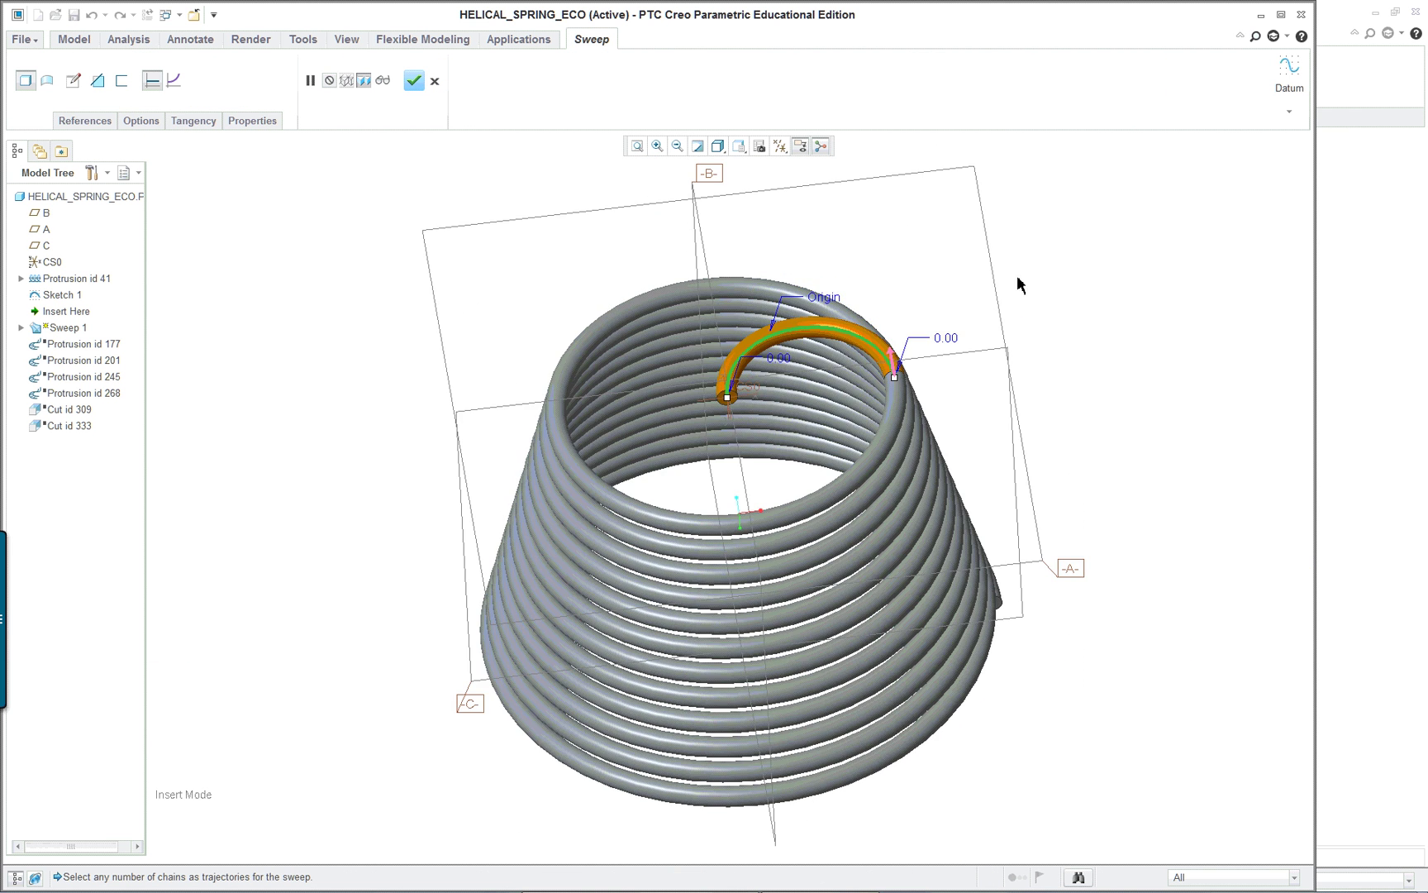
pyautogui.scroll(4, 1033, 281)
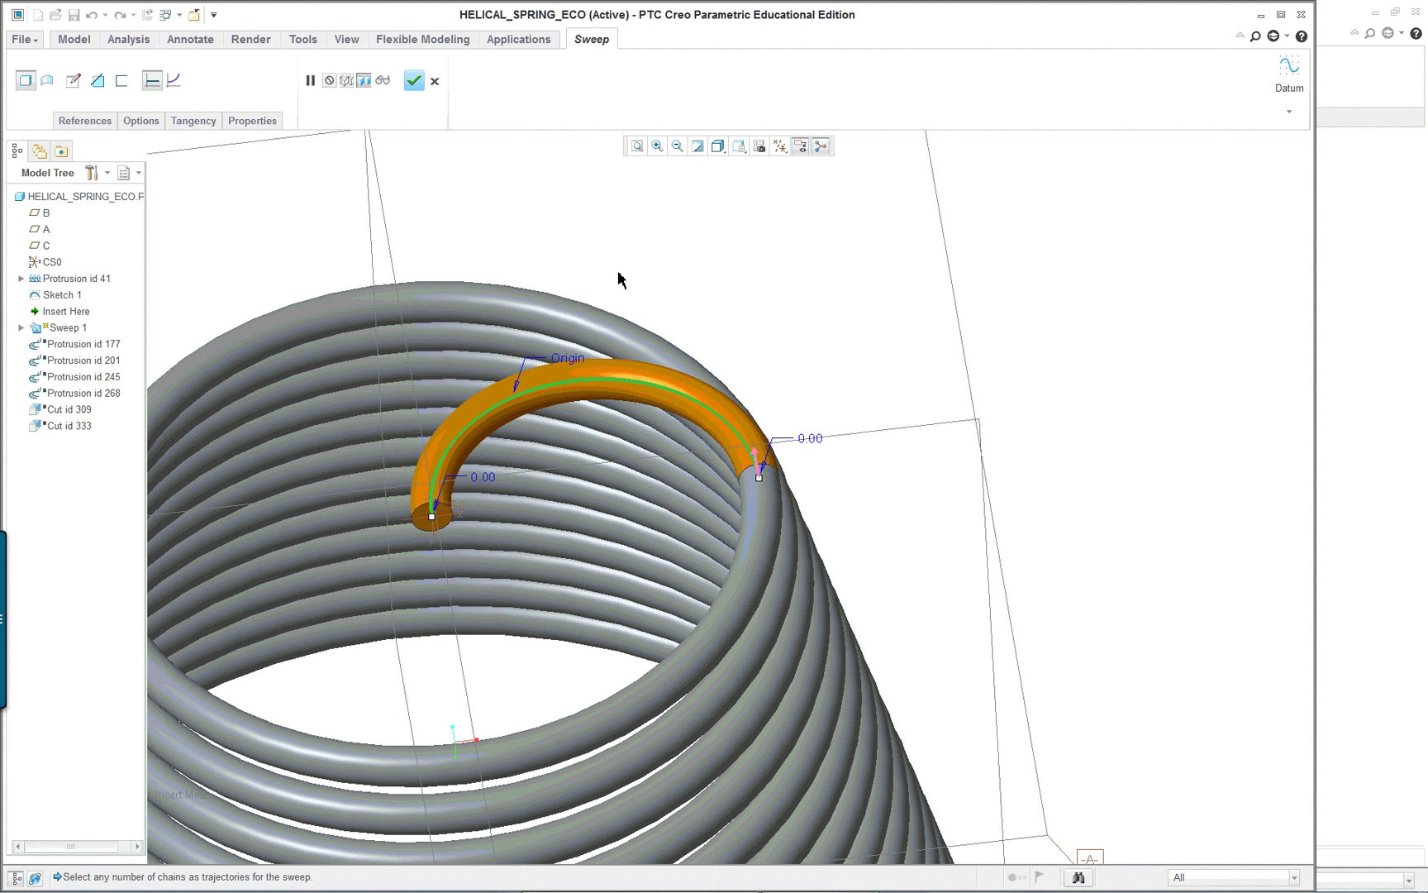
pyautogui.middleClick(686, 261)
pyautogui.scroll(-4, 719, 376)
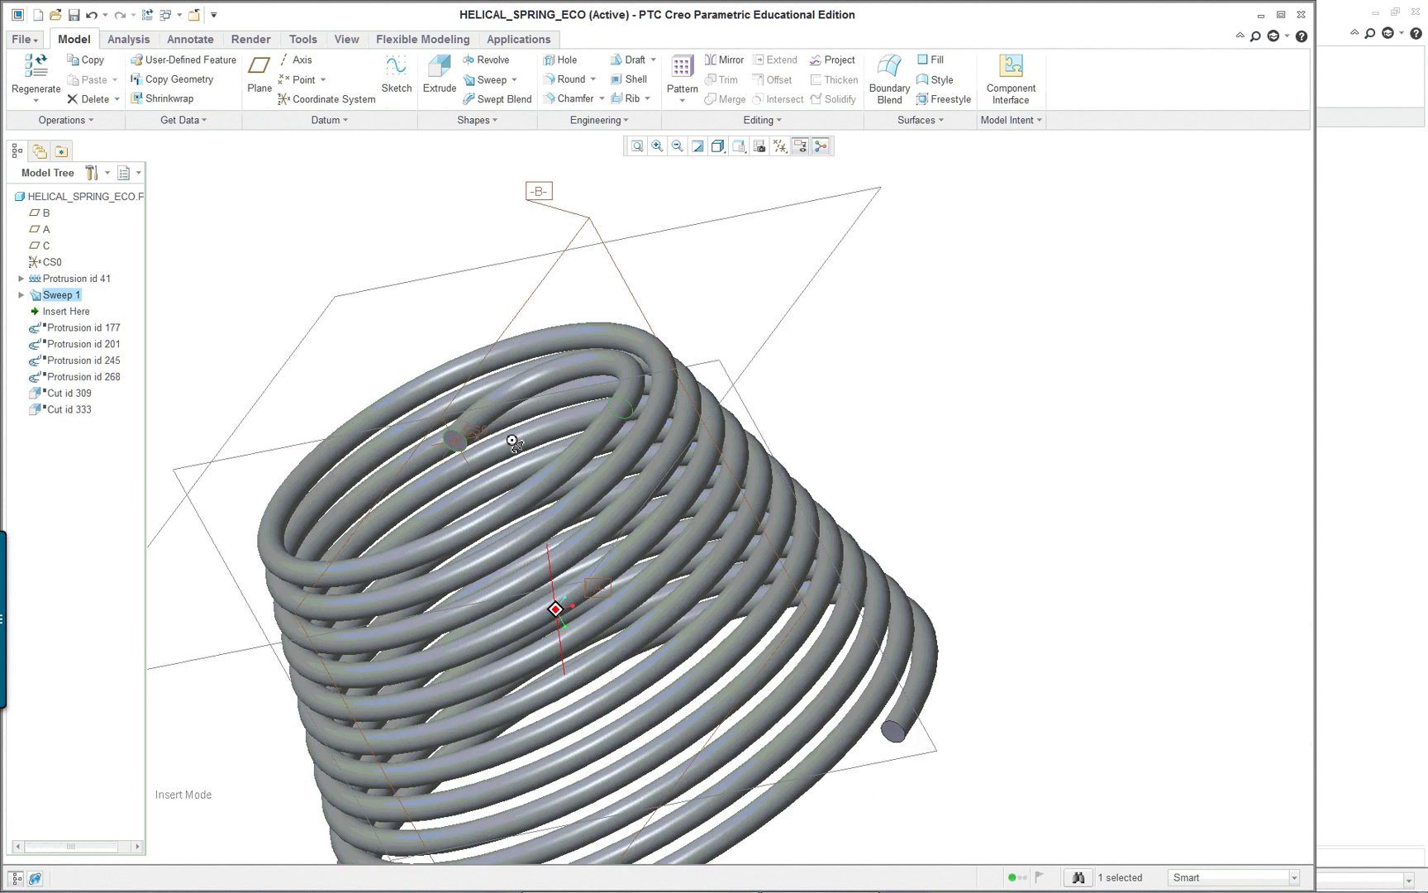
# Step: Bring the HELICAL_SPRING_ECO drawing forward, look over the sheet, then switch to the 3-D part
pyautogui.click(1355, 500)
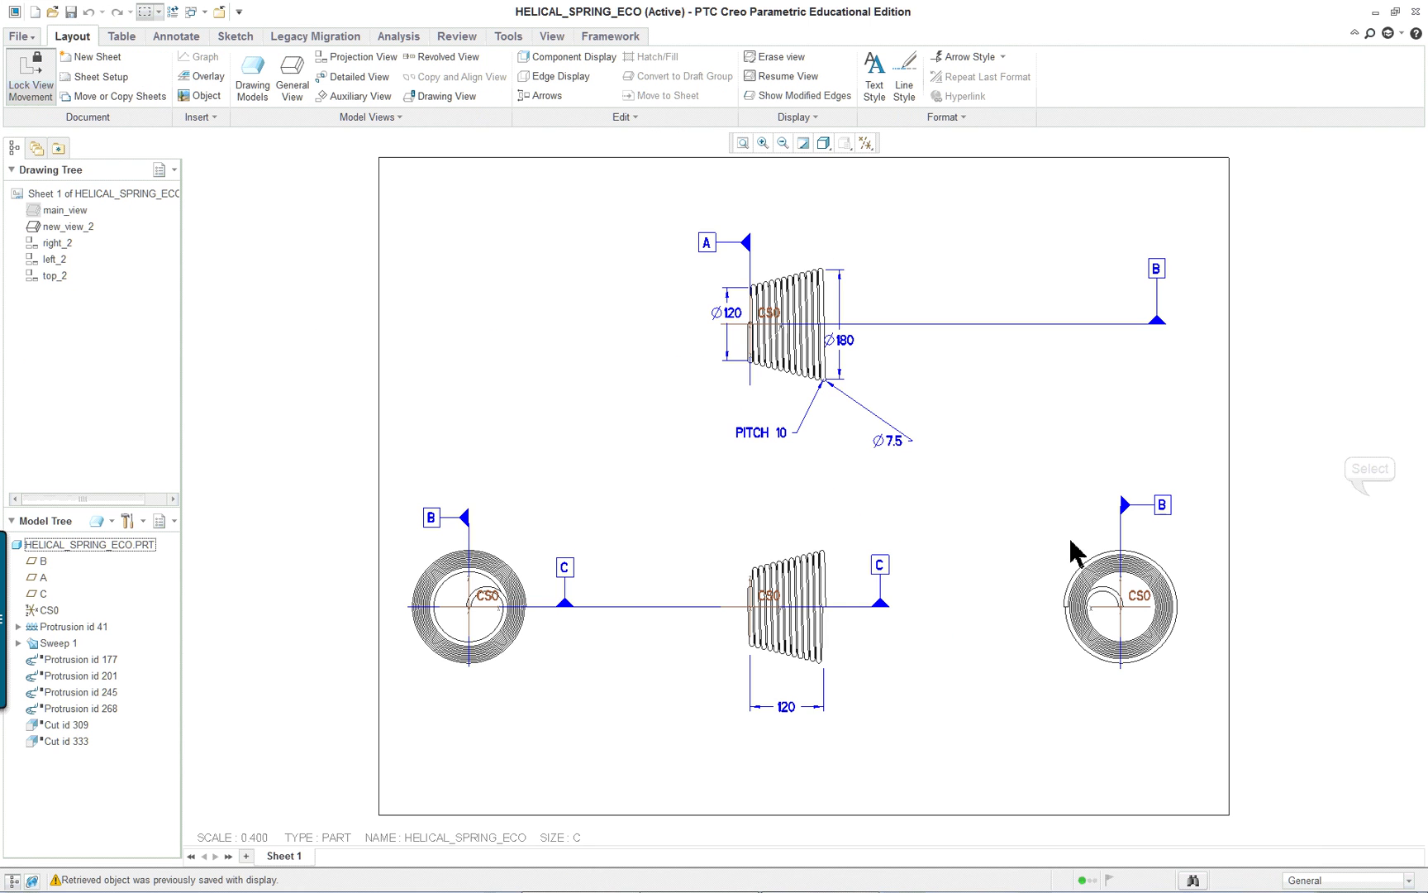
pyautogui.scroll(-2, 666, 513)
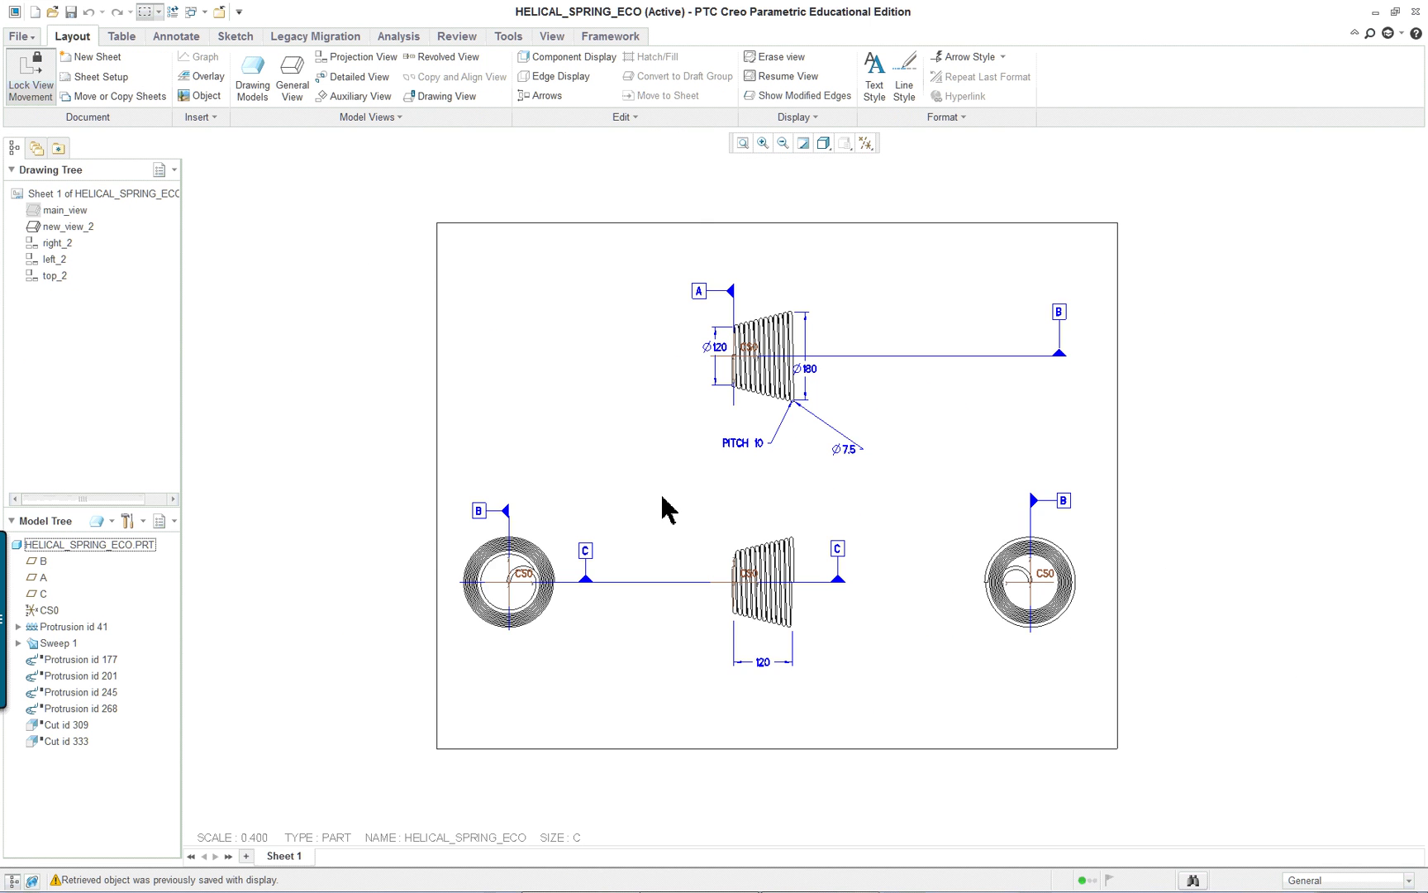
pyautogui.scroll(1, 680, 500)
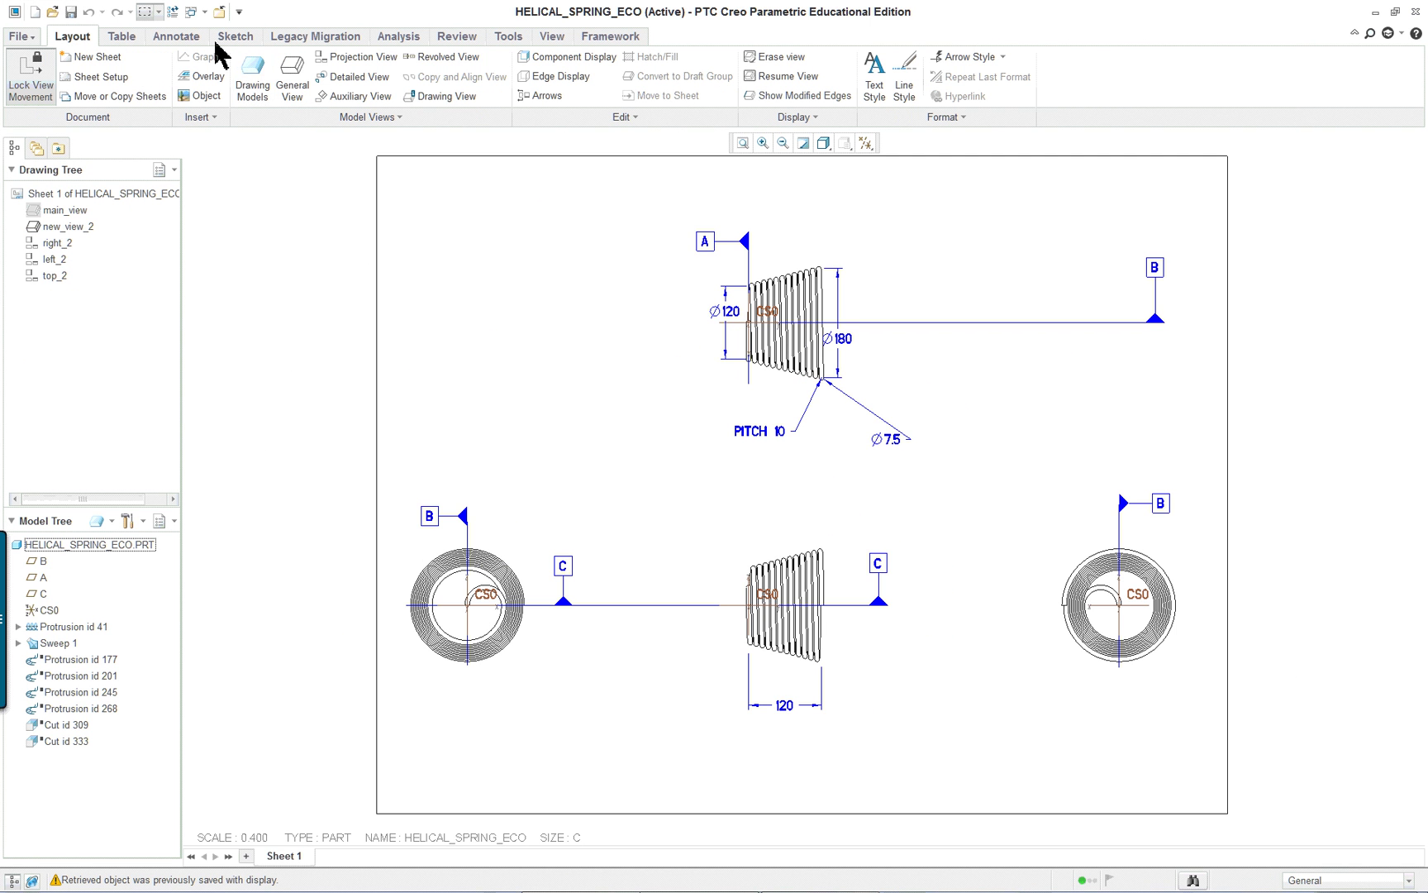
pyautogui.click(587, 283)
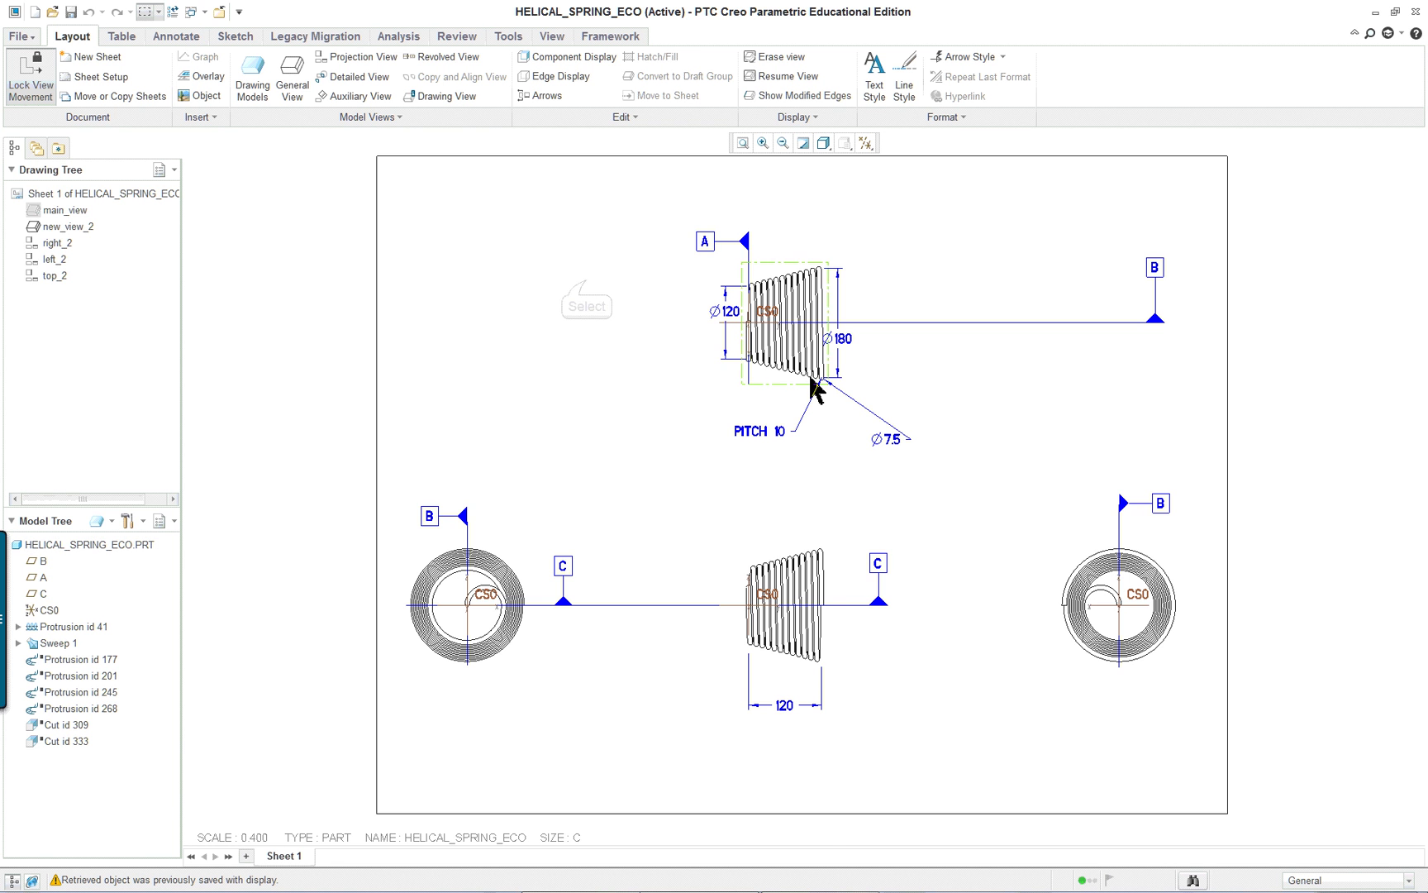
pyautogui.scroll(3, 819, 382)
pyautogui.scroll(-5, 855, 395)
pyautogui.scroll(2, 926, 405)
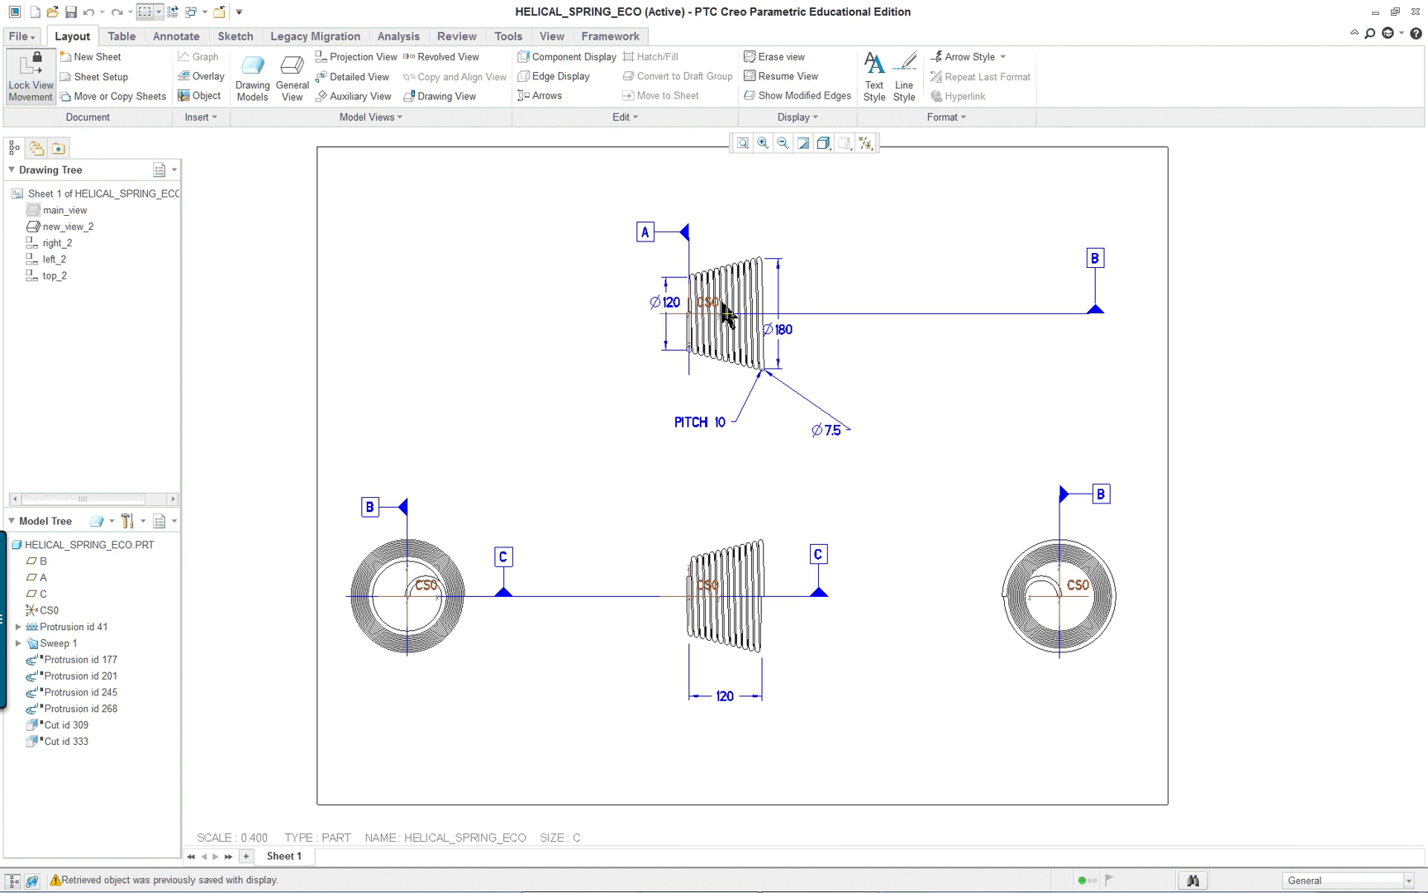
pyautogui.click(219, 12)
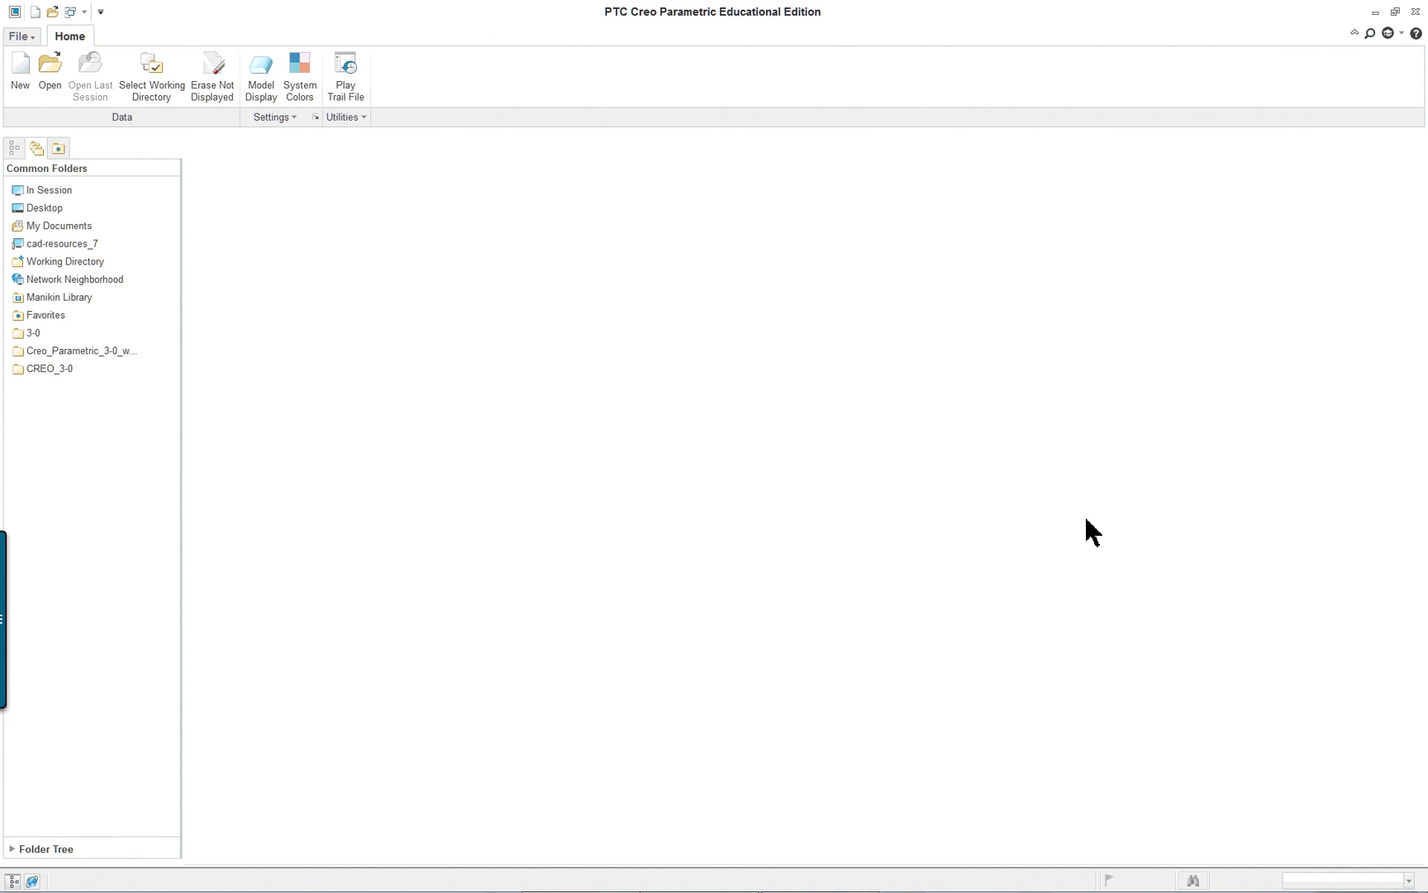
pyautogui.scroll(-3, 1029, 615)
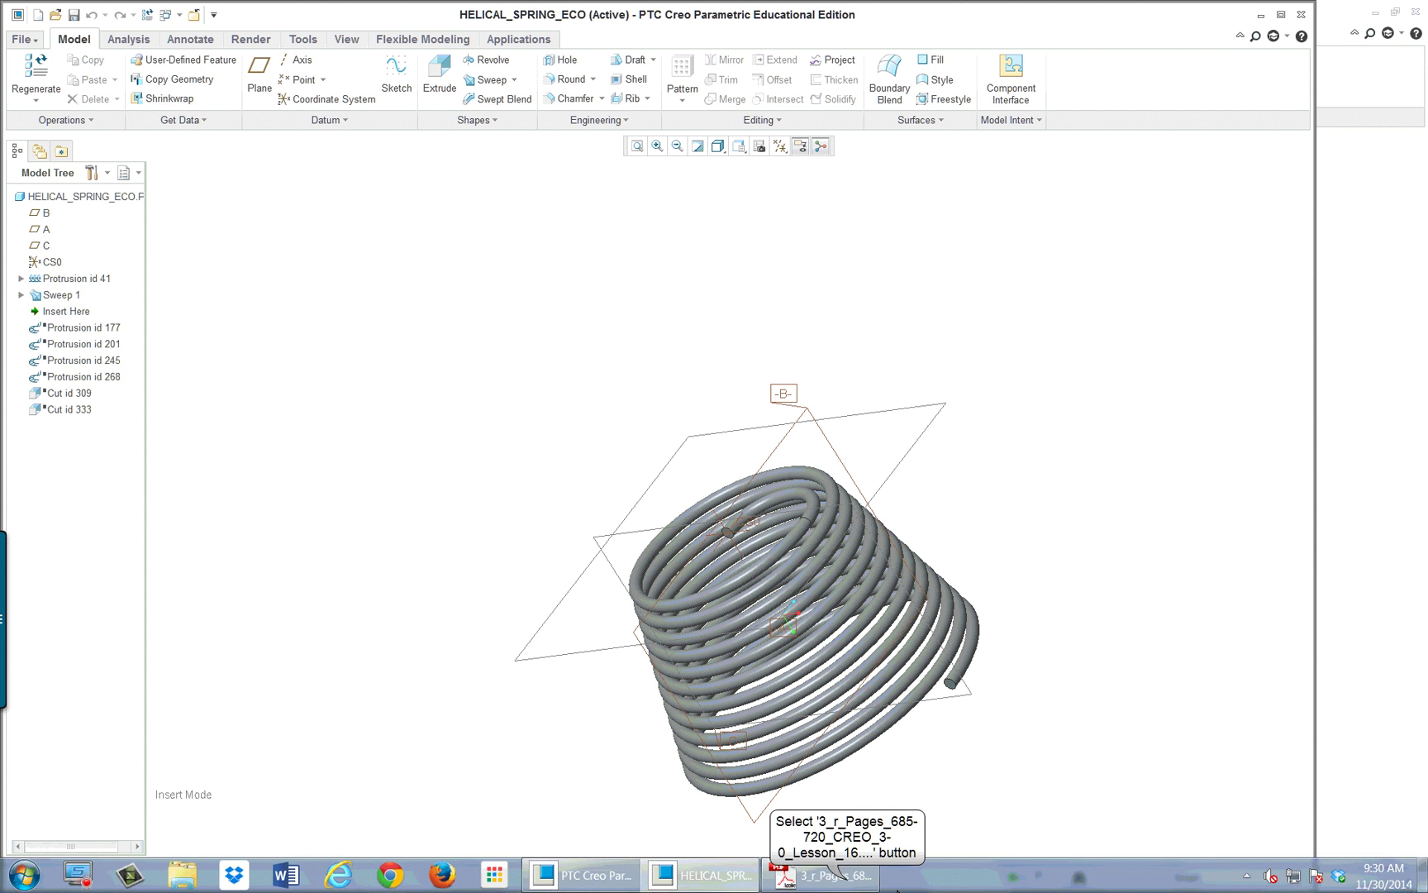
# Step: Switch to the tutorial PDF at page 697, Figure 16.9's machine-hook detail drawings
pyautogui.click(854, 881)
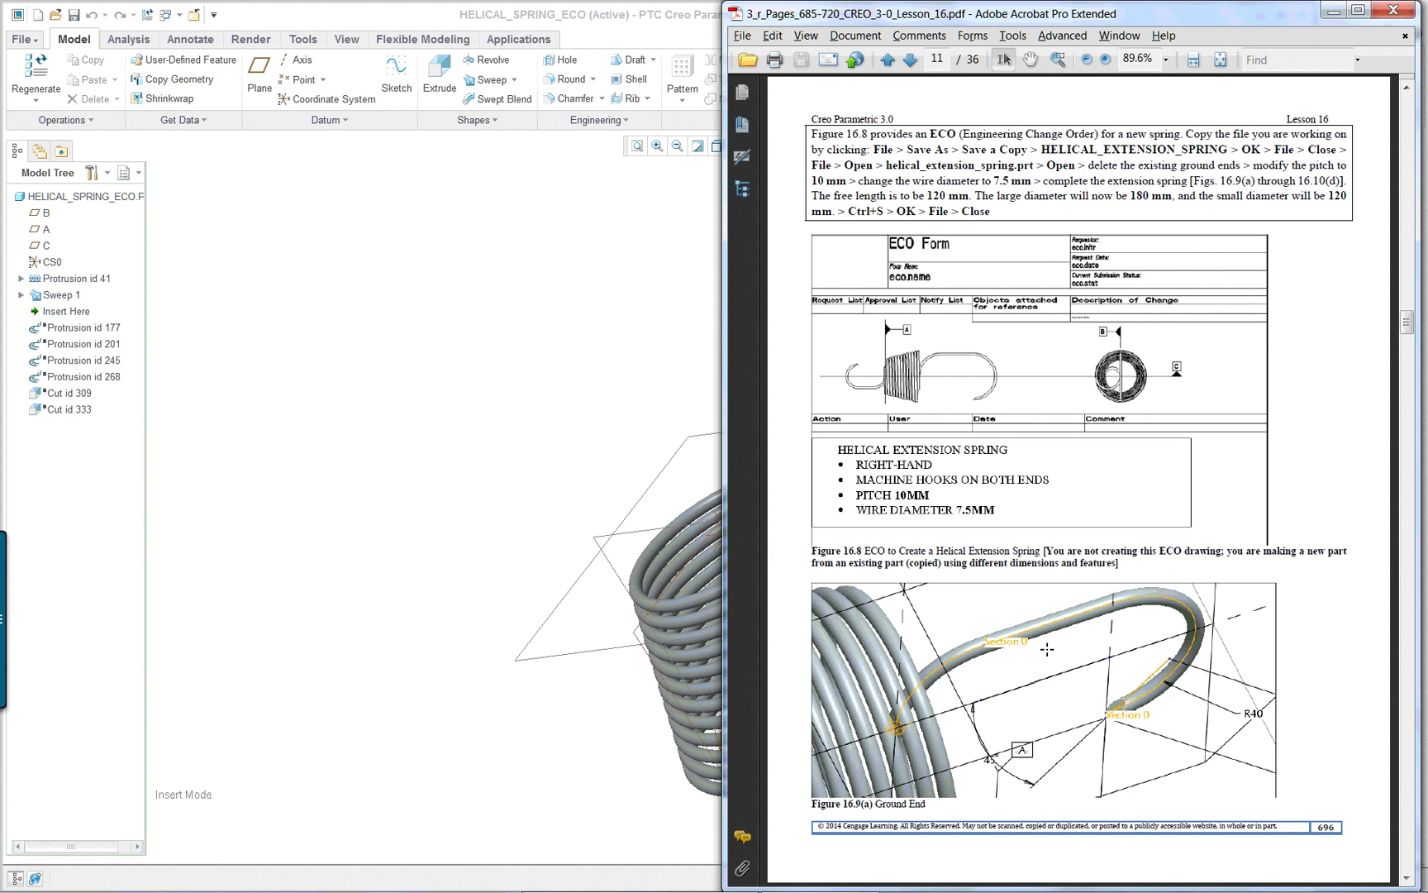
pyautogui.scroll(1, 1046, 649)
pyautogui.scroll(-2, 1071, 563)
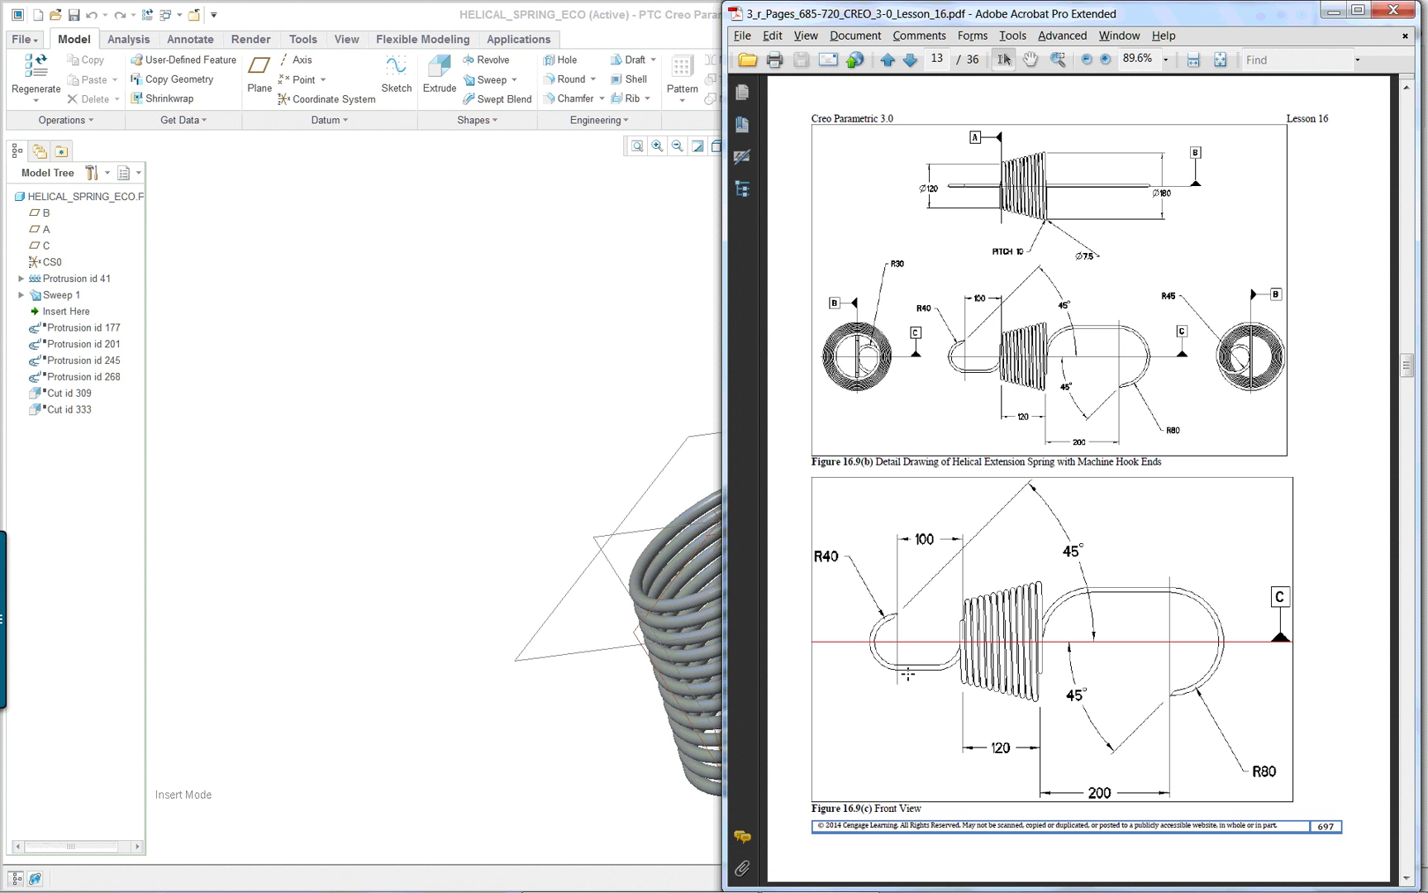
# Step: Bring the Creo spring model back in front and zoom in on the coil's top end
pyautogui.click(465, 461)
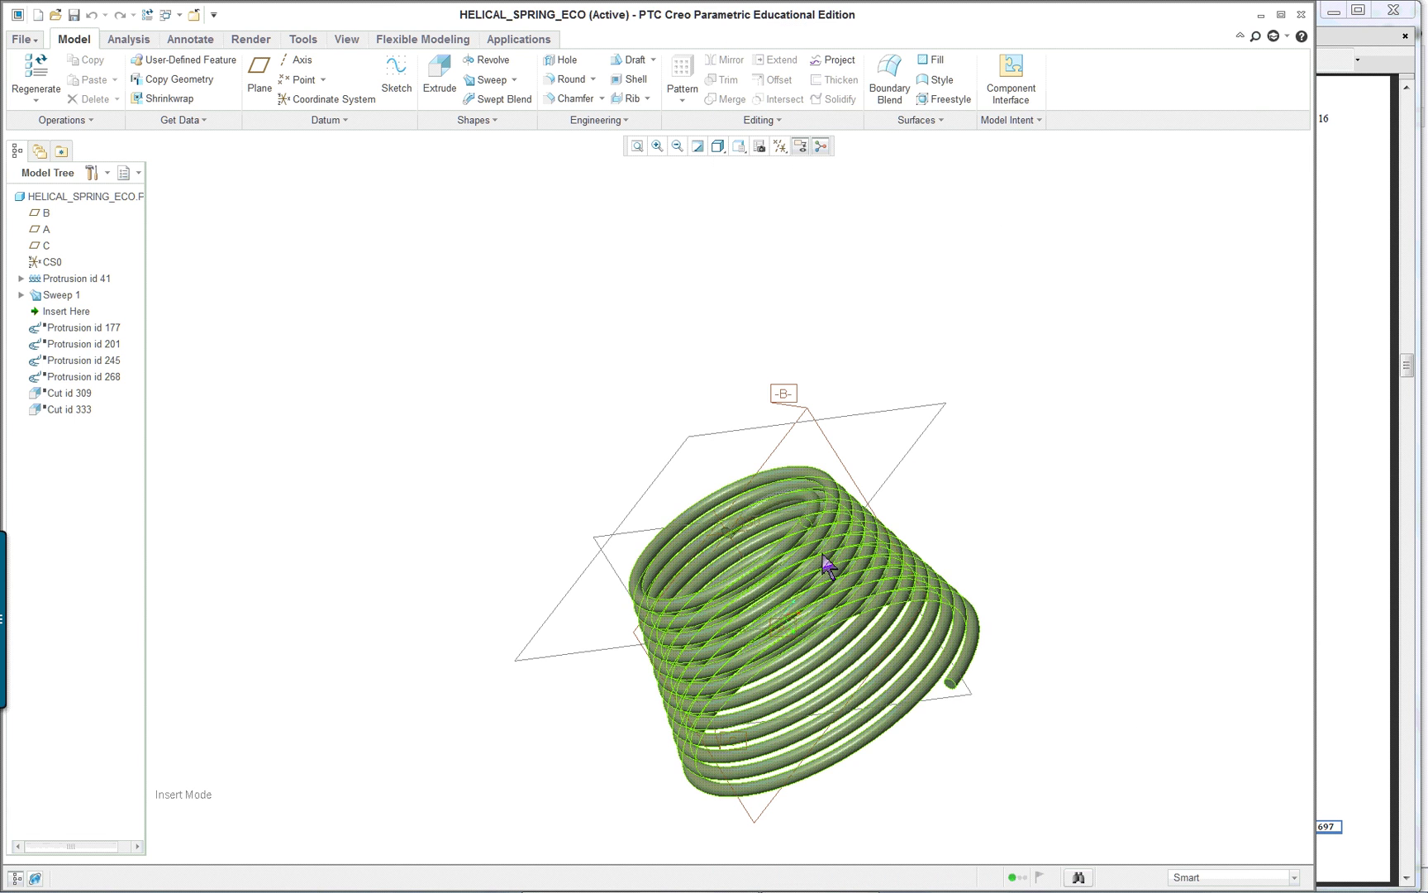
pyautogui.scroll(3, 826, 566)
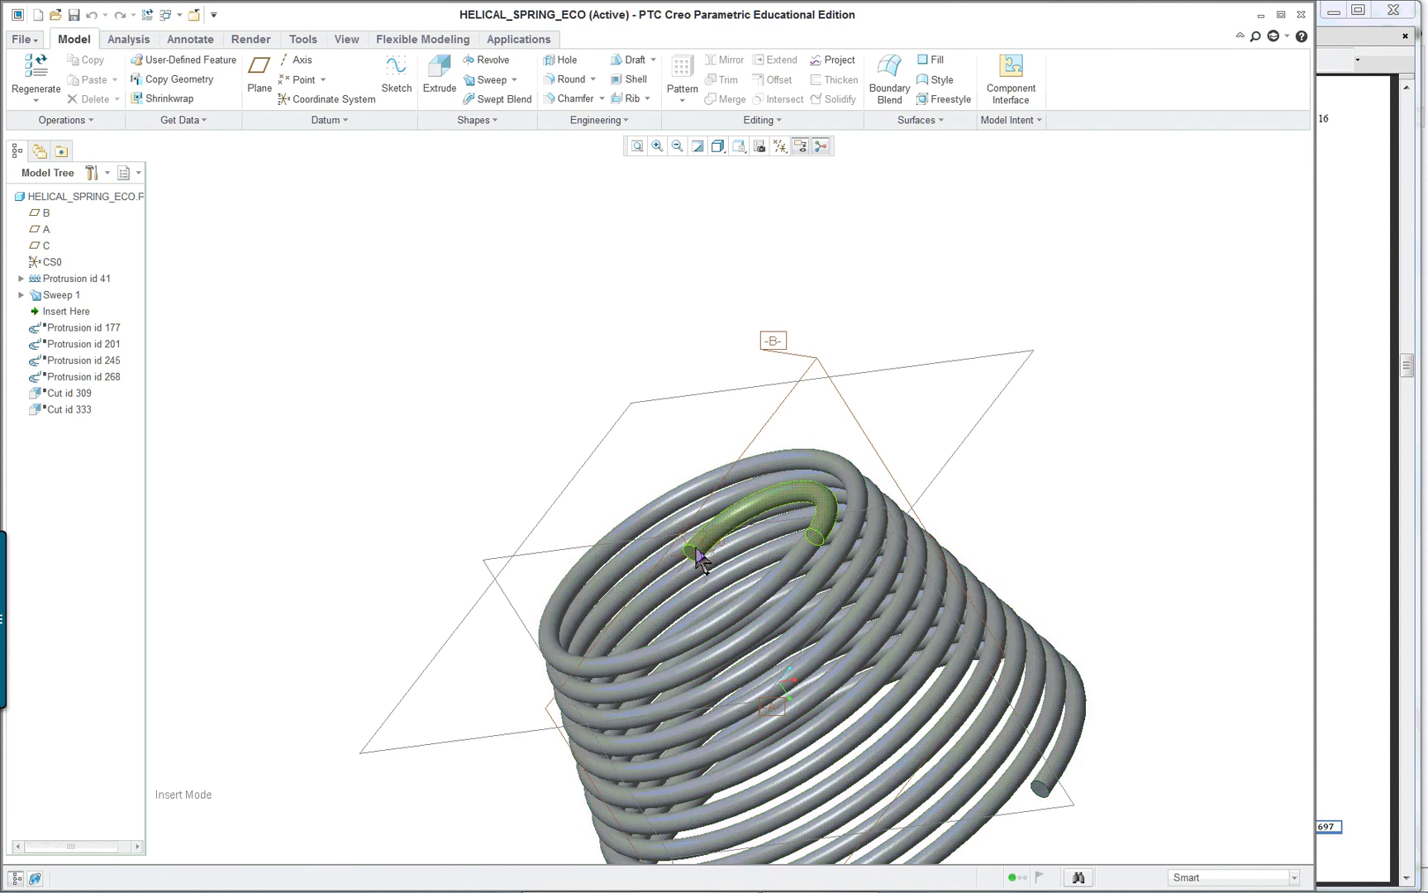
pyautogui.scroll(3, 611, 561)
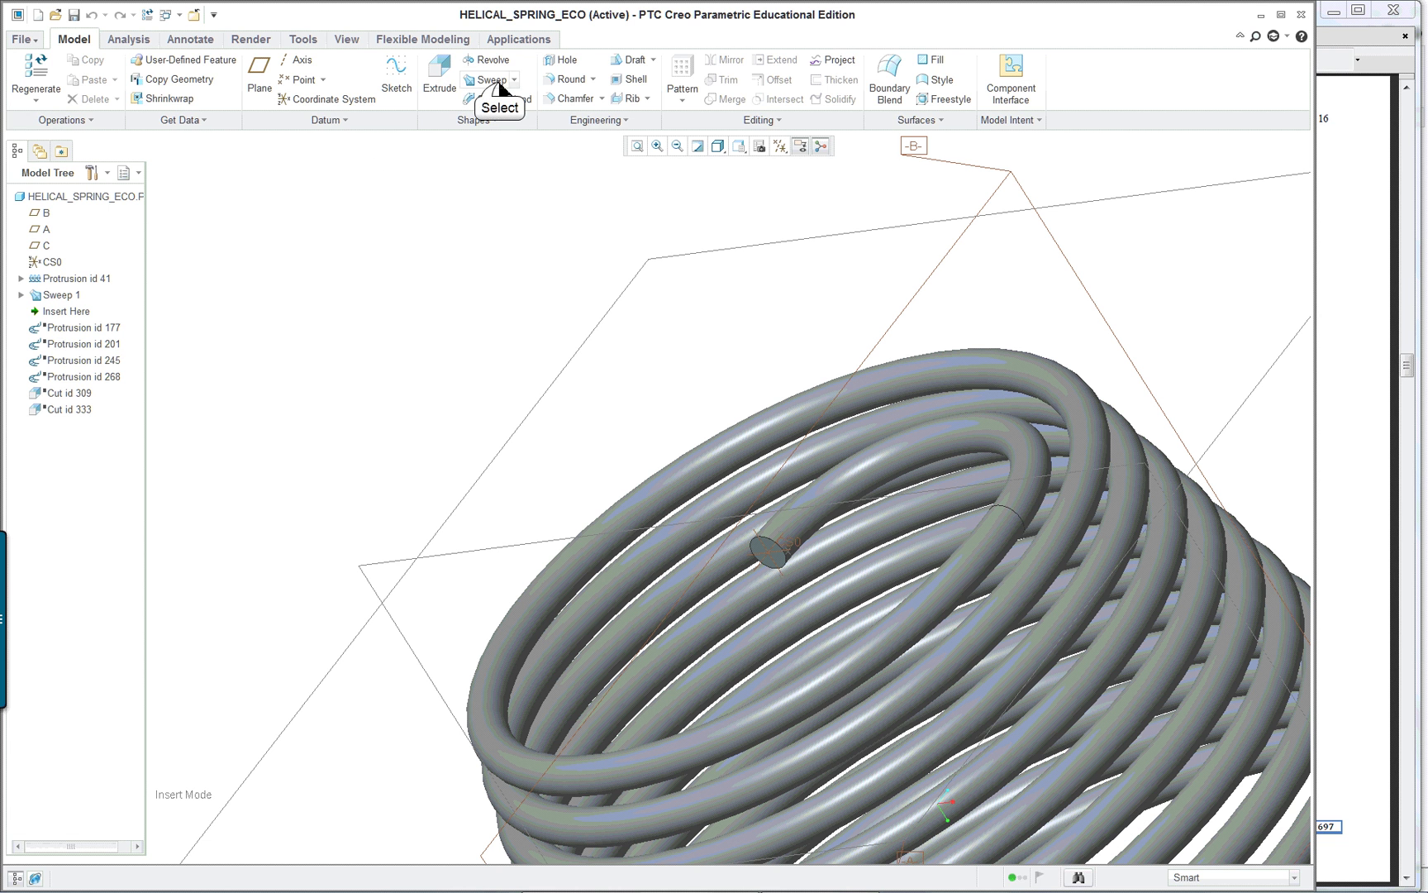
# Step: Start a new sweep and create its trajectory sketch on datum plane B
pyautogui.click(499, 83)
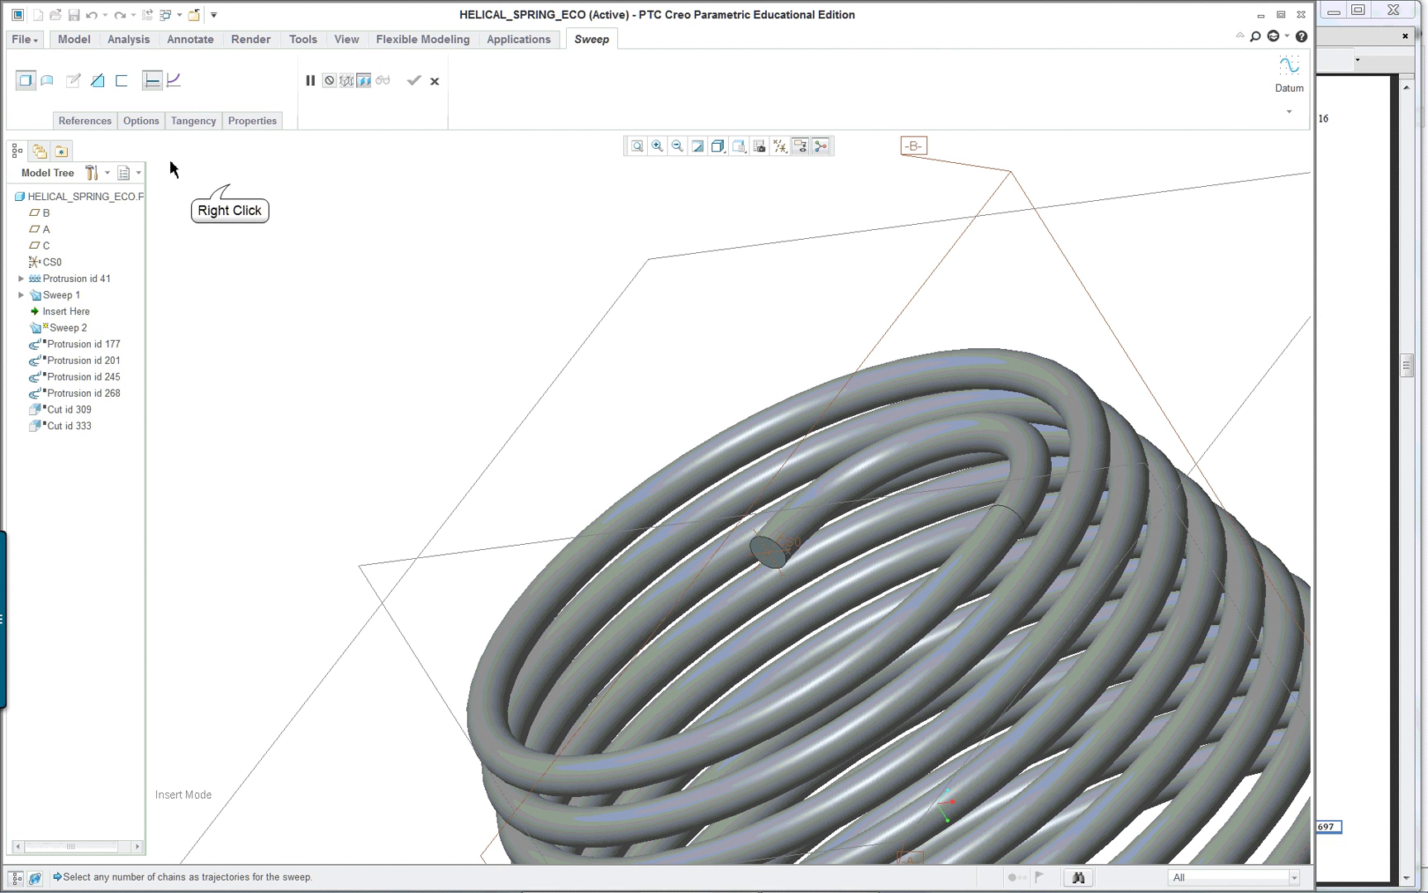
pyautogui.rightClick(231, 189)
pyautogui.click(205, 215)
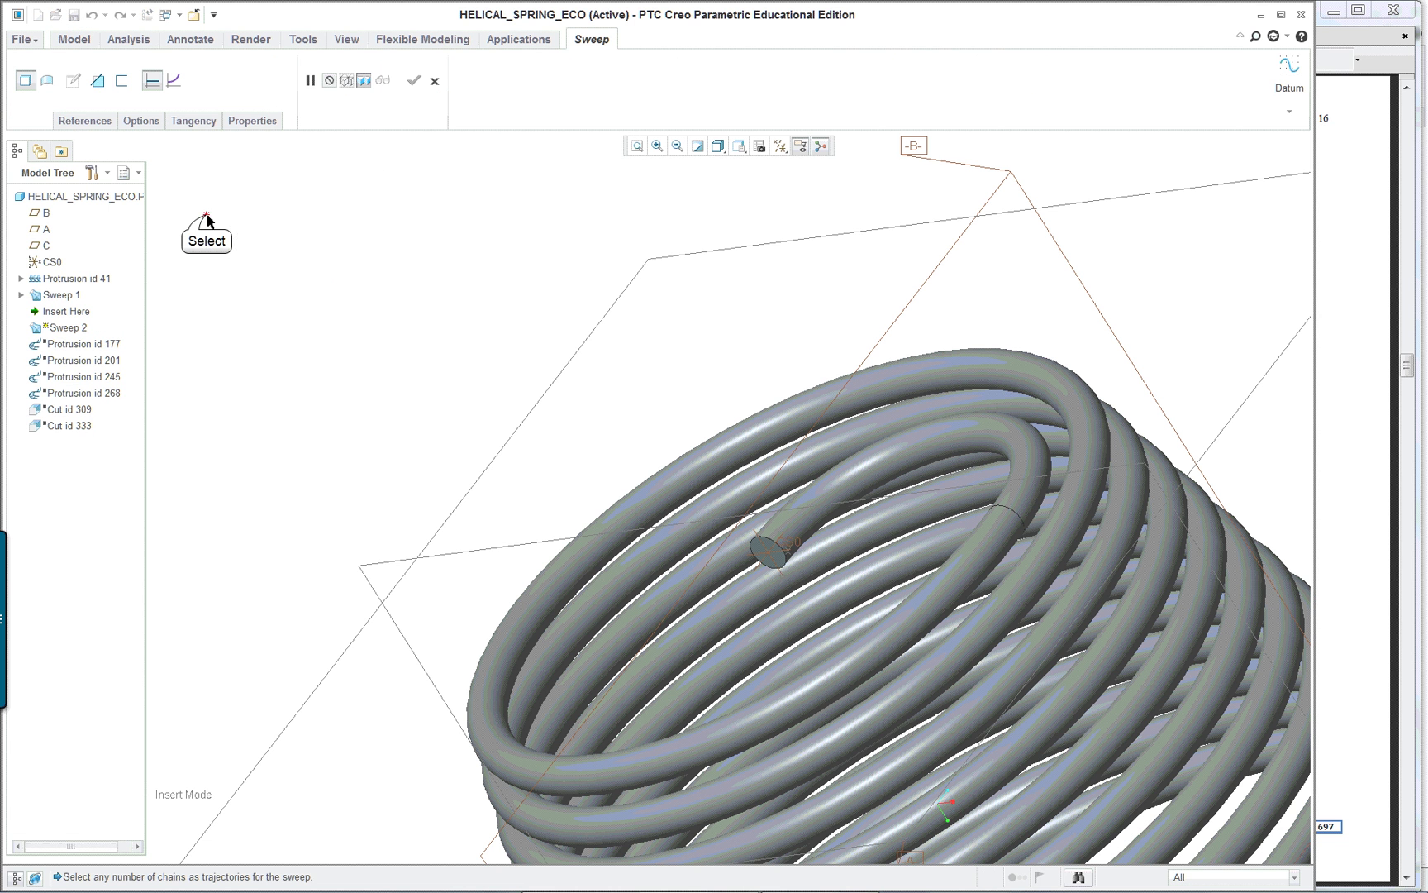
pyautogui.click(1287, 114)
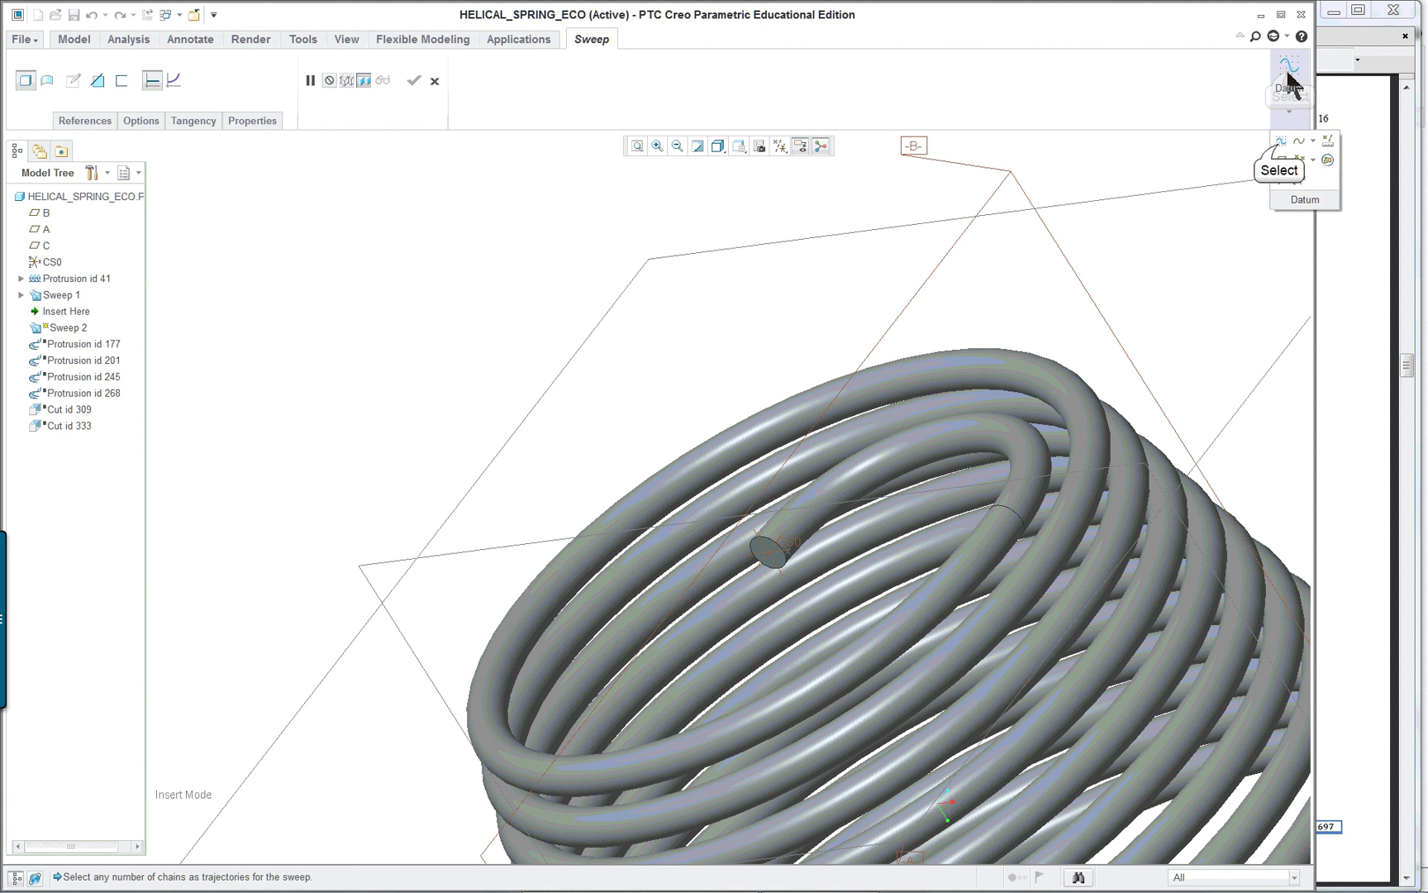
pyautogui.click(1279, 147)
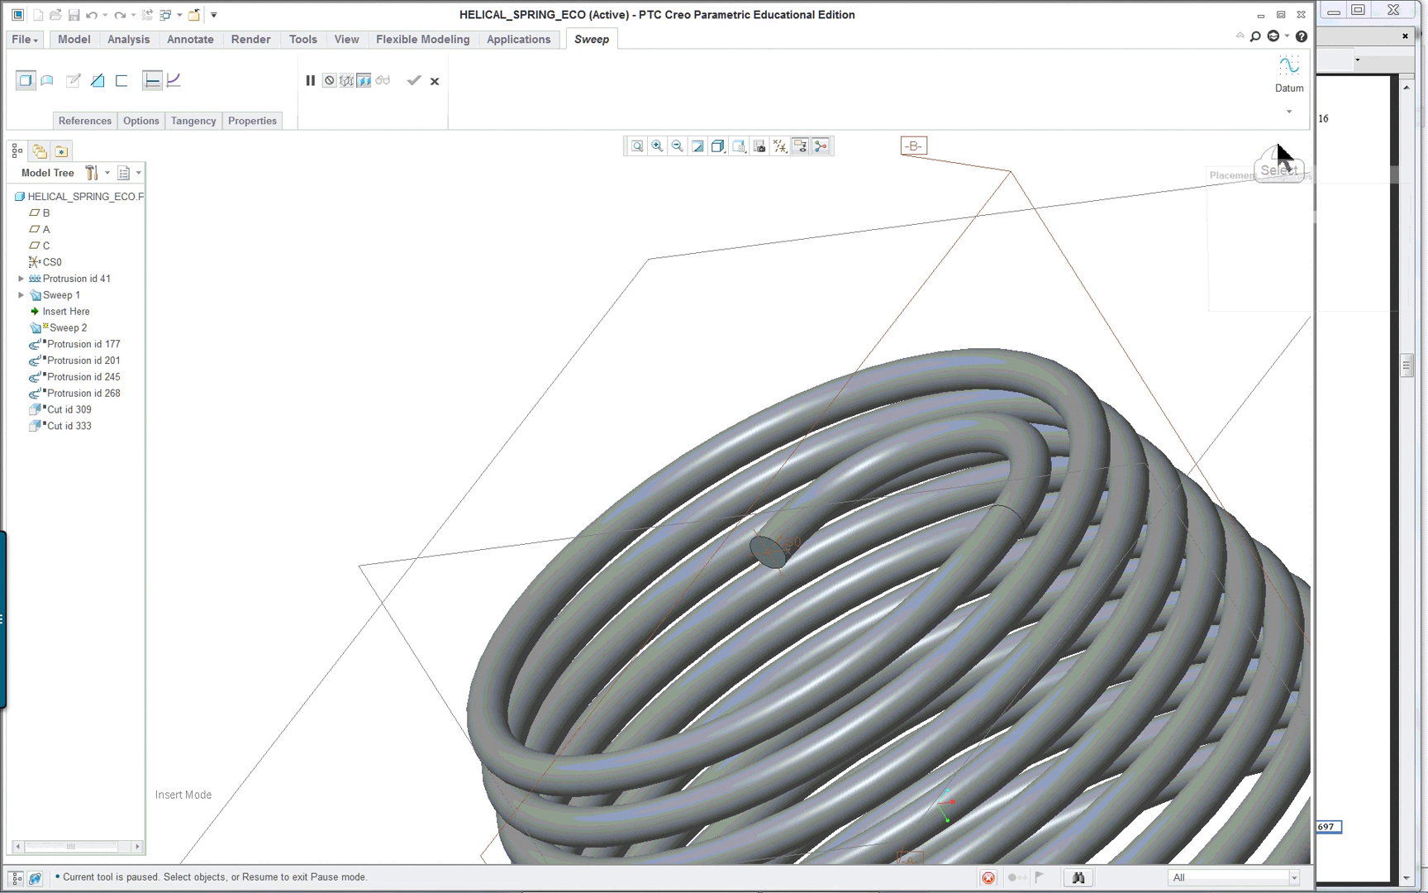
pyautogui.click(941, 268)
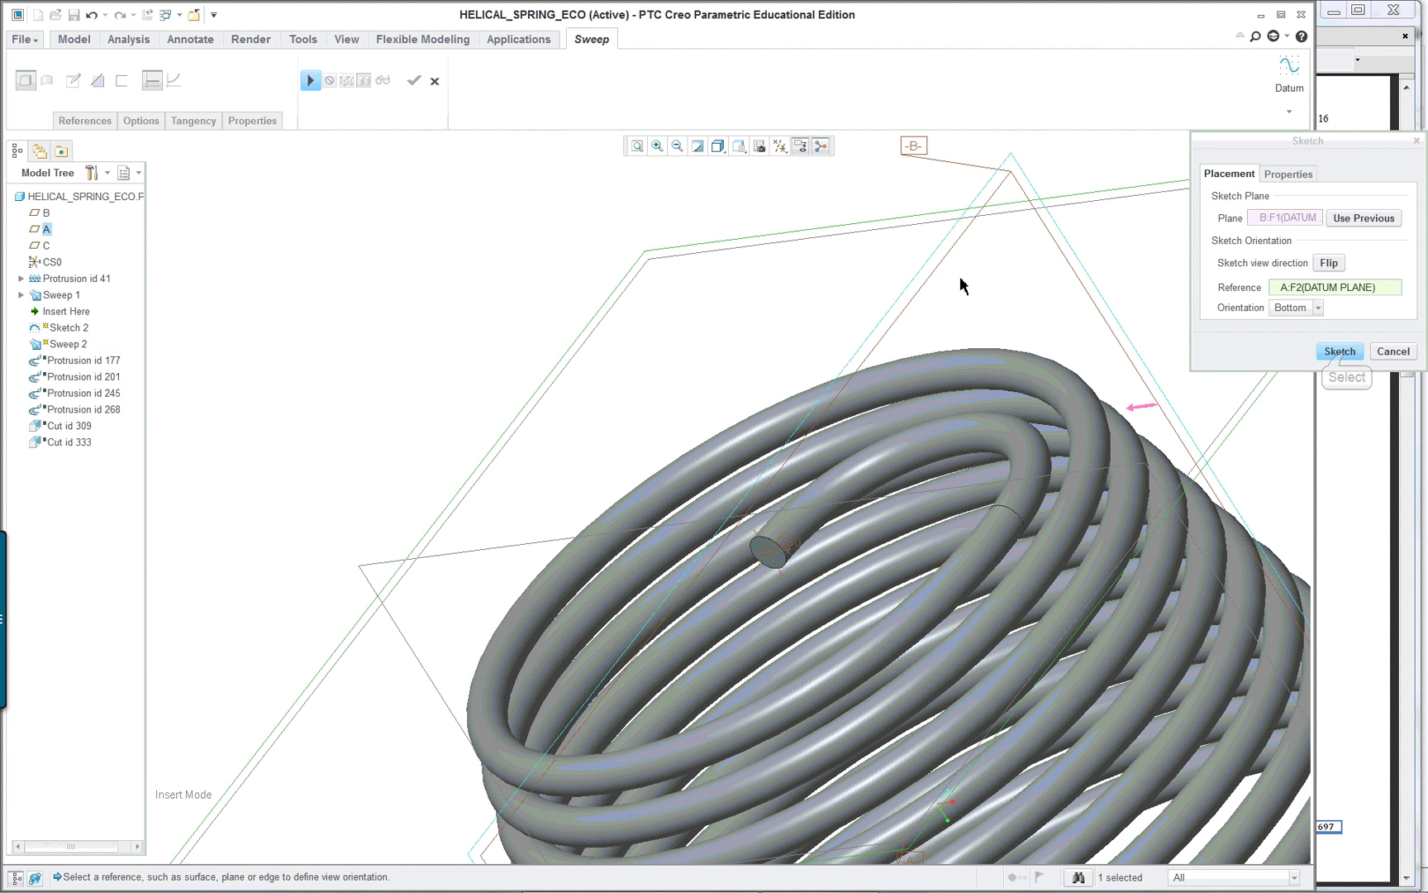
pyautogui.click(1340, 351)
# Step: View the sketch plane flat-on, then pan, orbit and zoom to the spring's top end
pyautogui.click(779, 146)
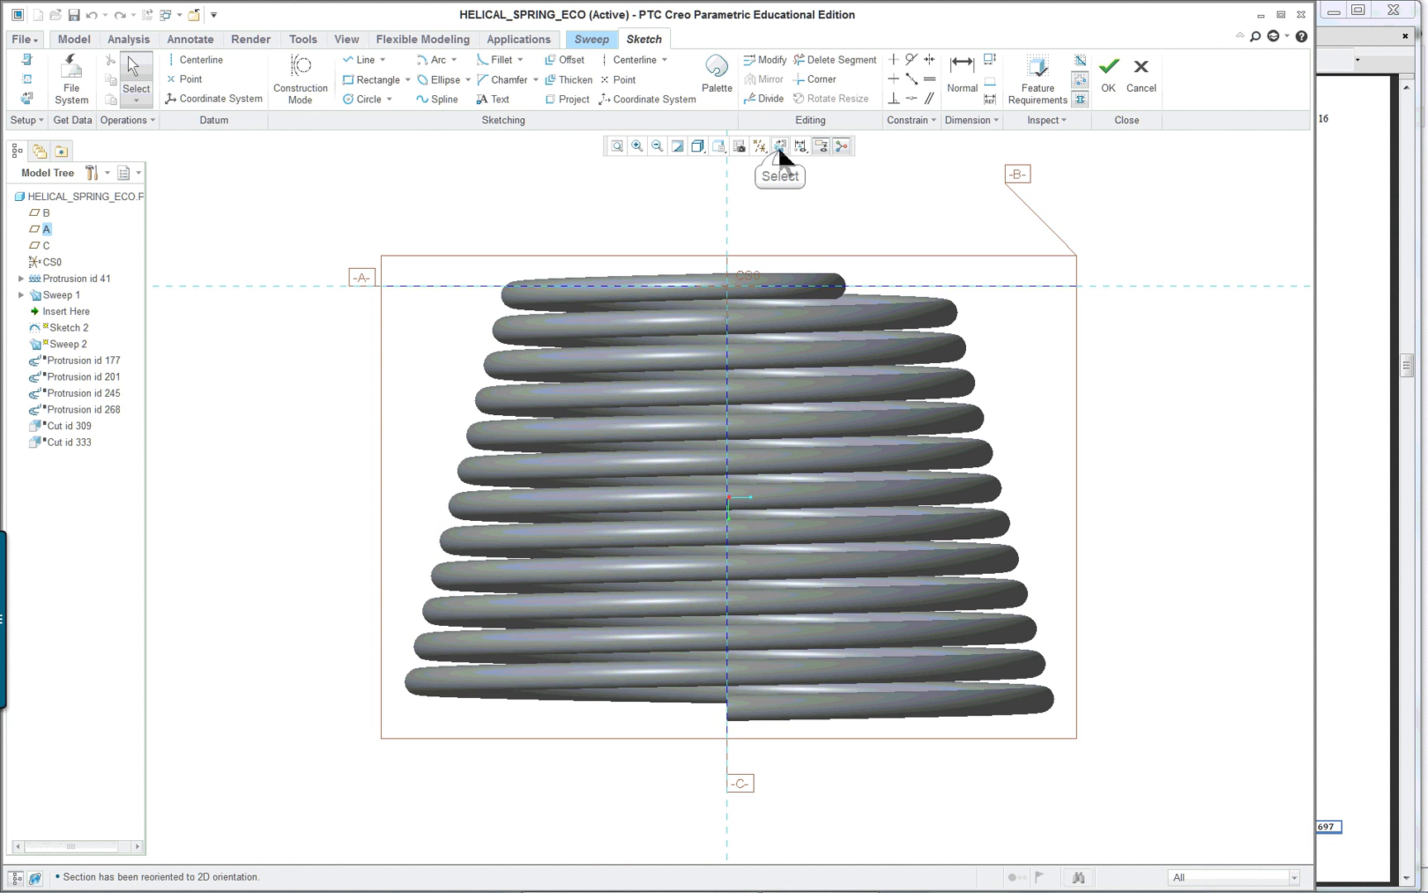
pyautogui.scroll(-3, 841, 248)
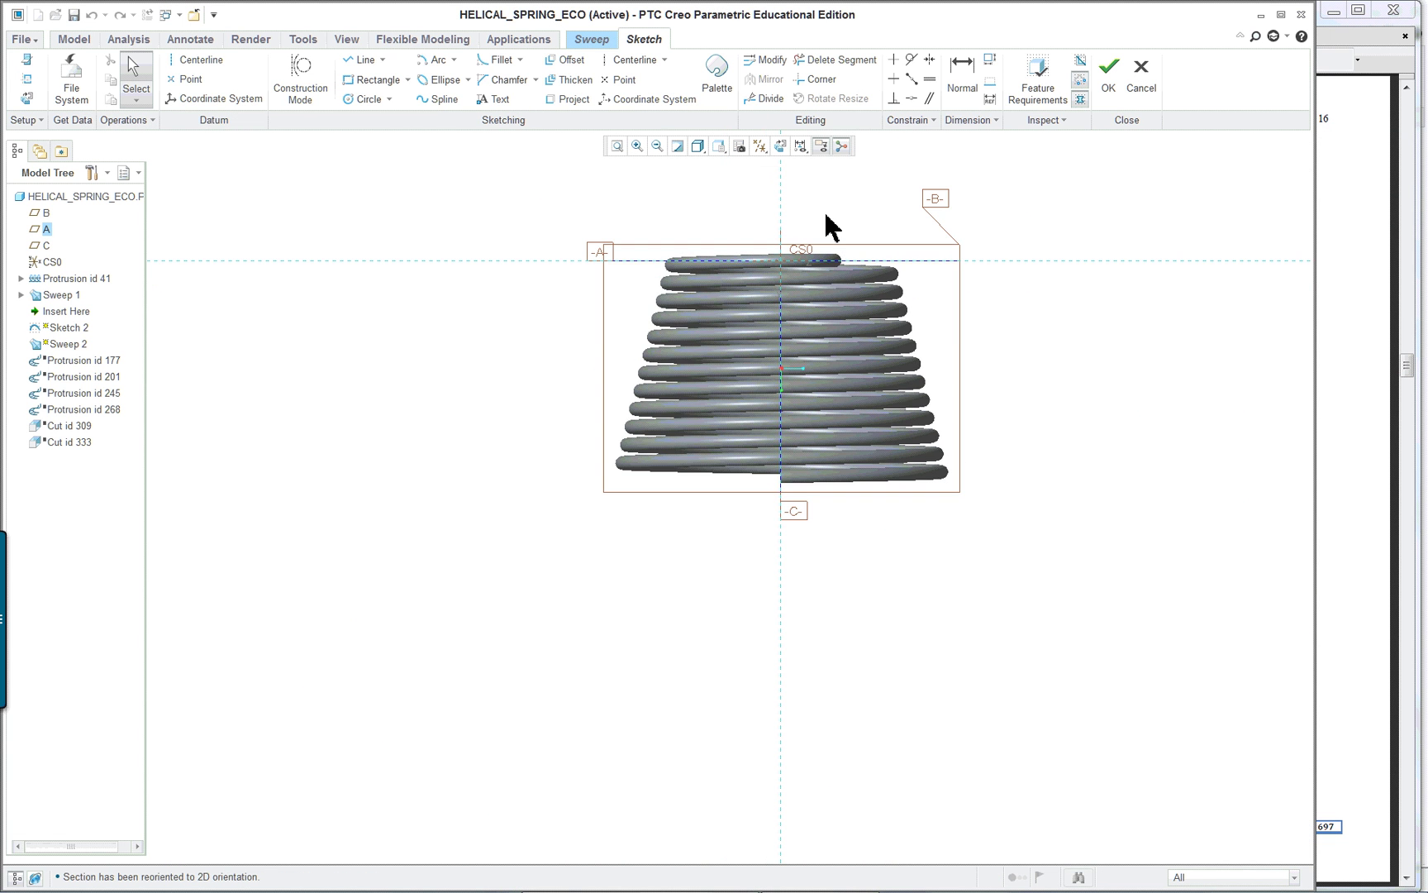
pyautogui.moveTo(821, 230); pyautogui.dragTo(767, 591, button='middle')
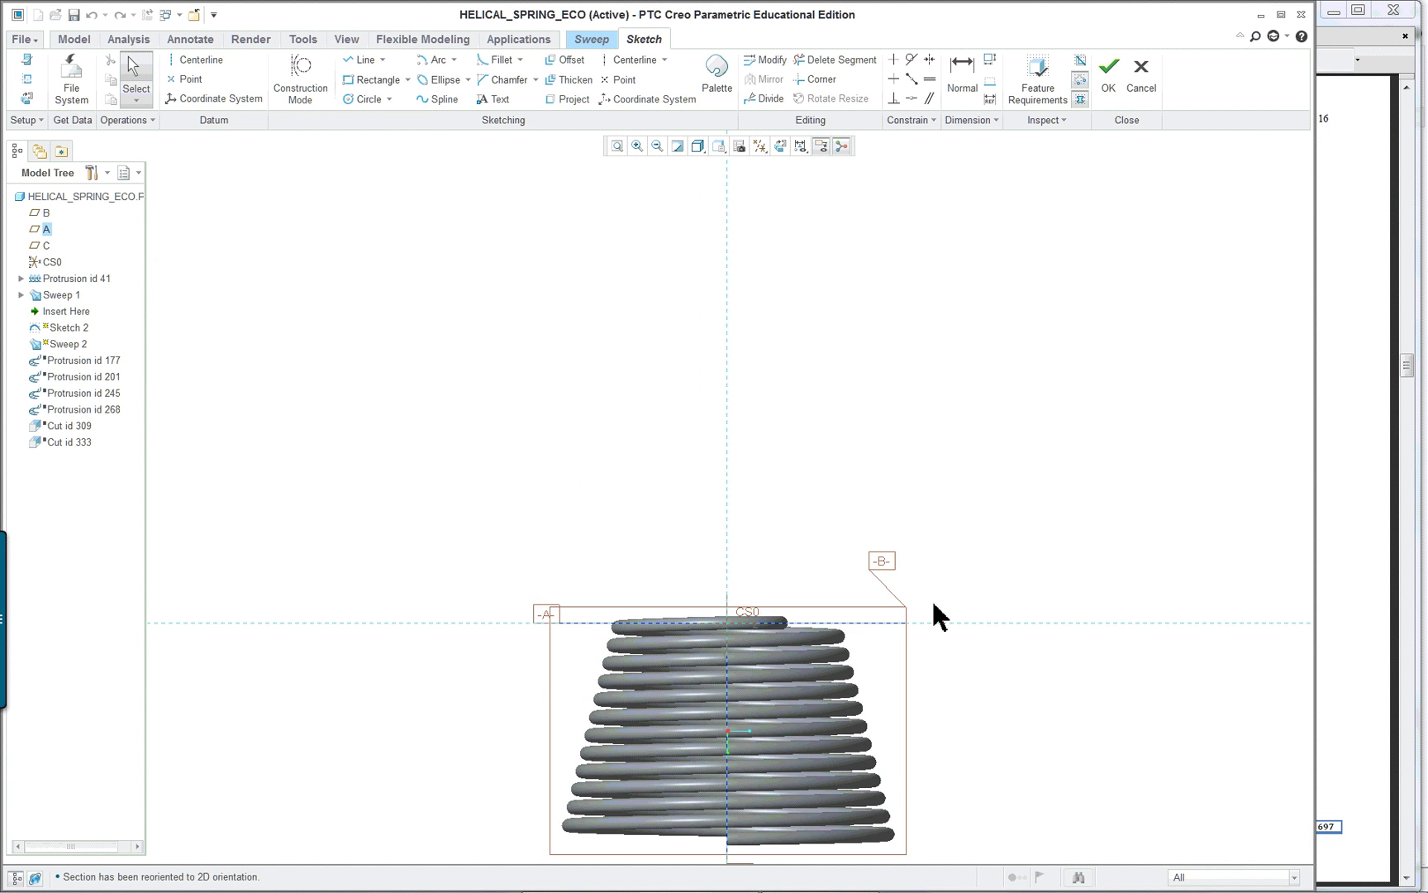
pyautogui.scroll(1, 928, 596)
pyautogui.scroll(3, 752, 679)
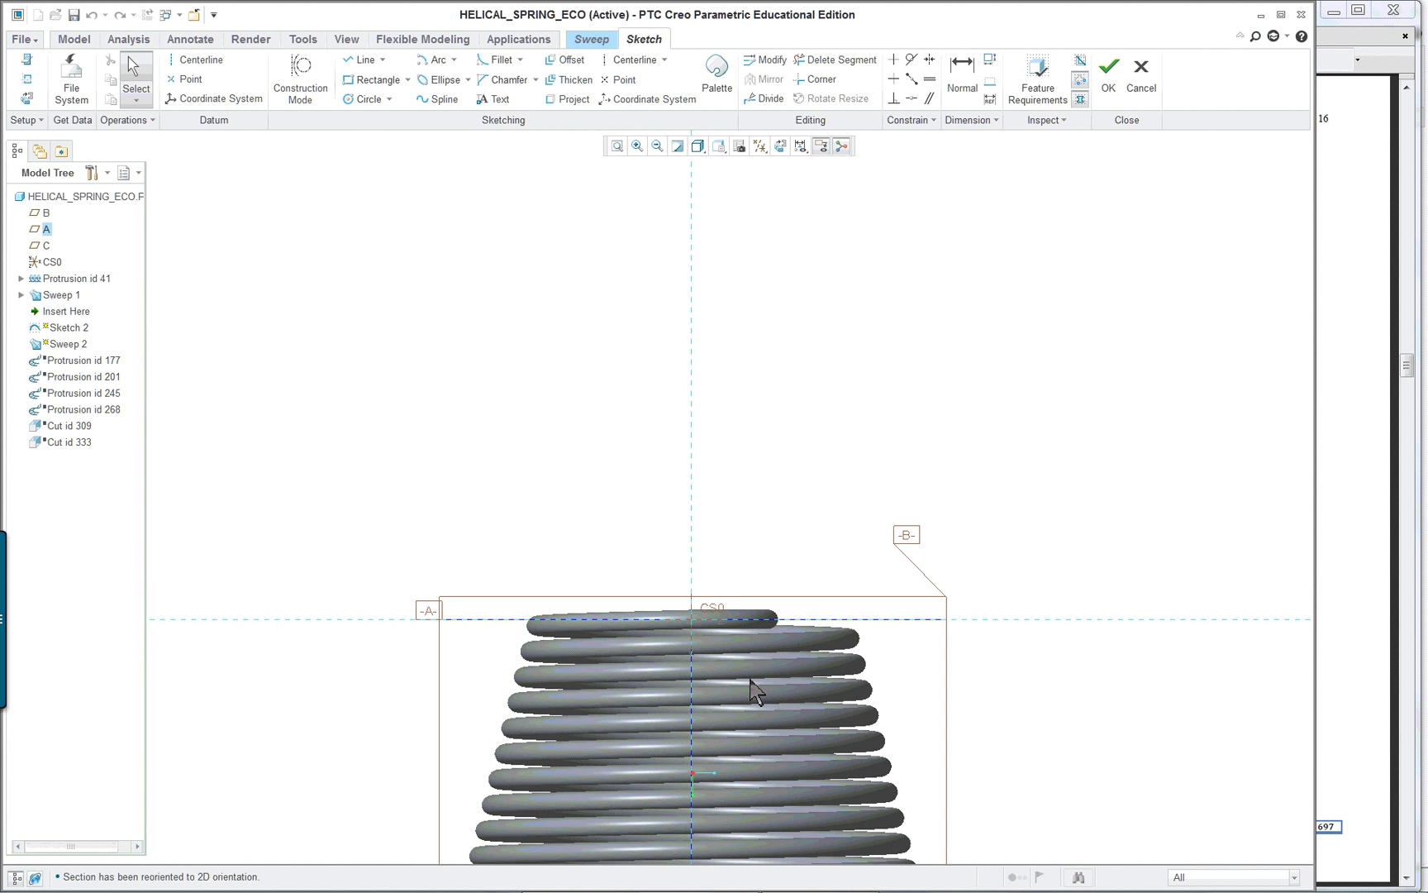
pyautogui.moveTo(738, 668); pyautogui.dragTo(712, 653, button='middle')
pyautogui.moveTo(598, 583); pyautogui.dragTo(605, 621, button='middle')
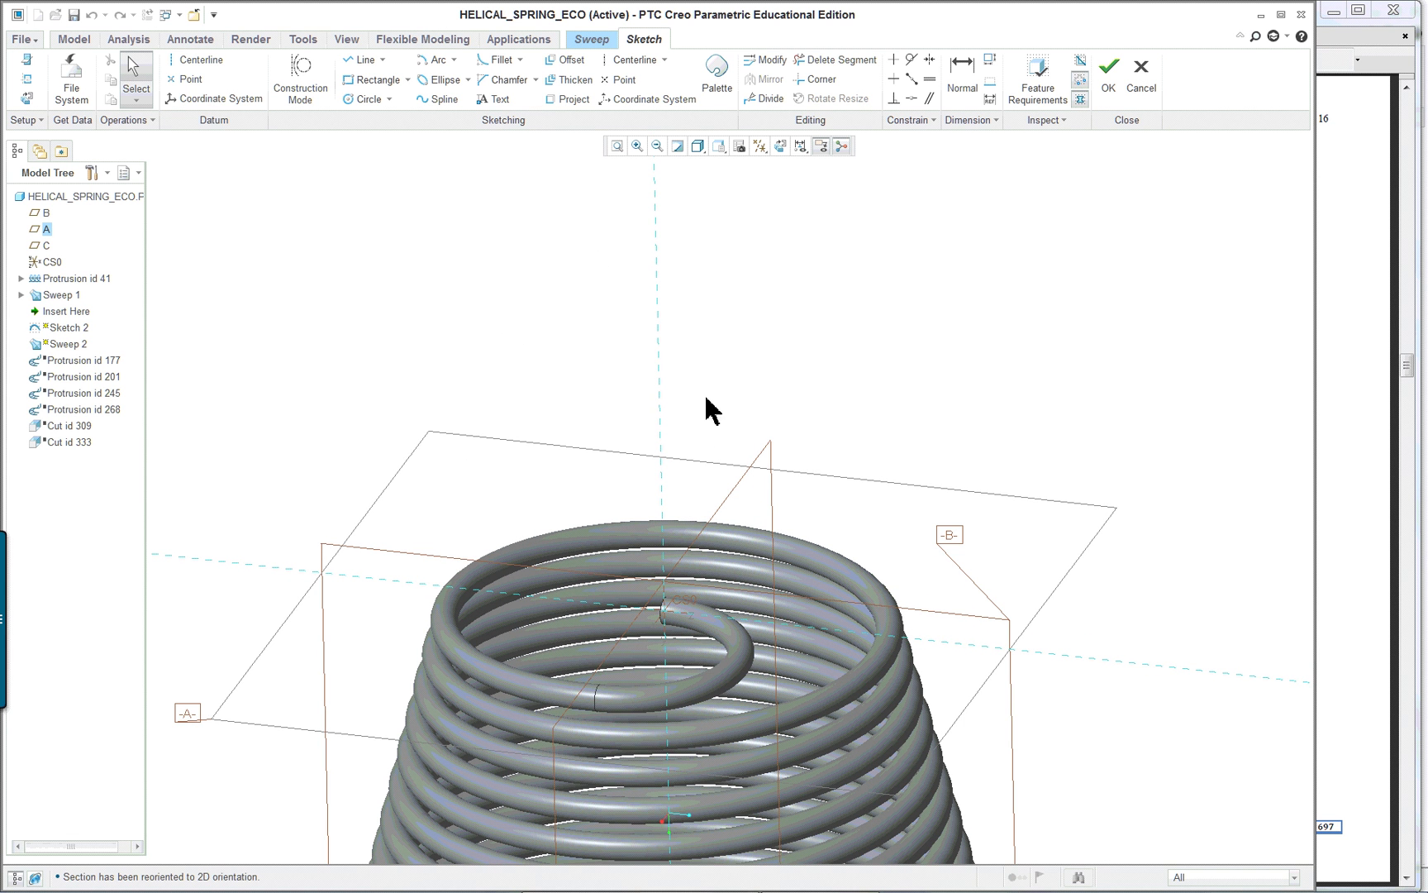
pyautogui.scroll(1, 715, 461)
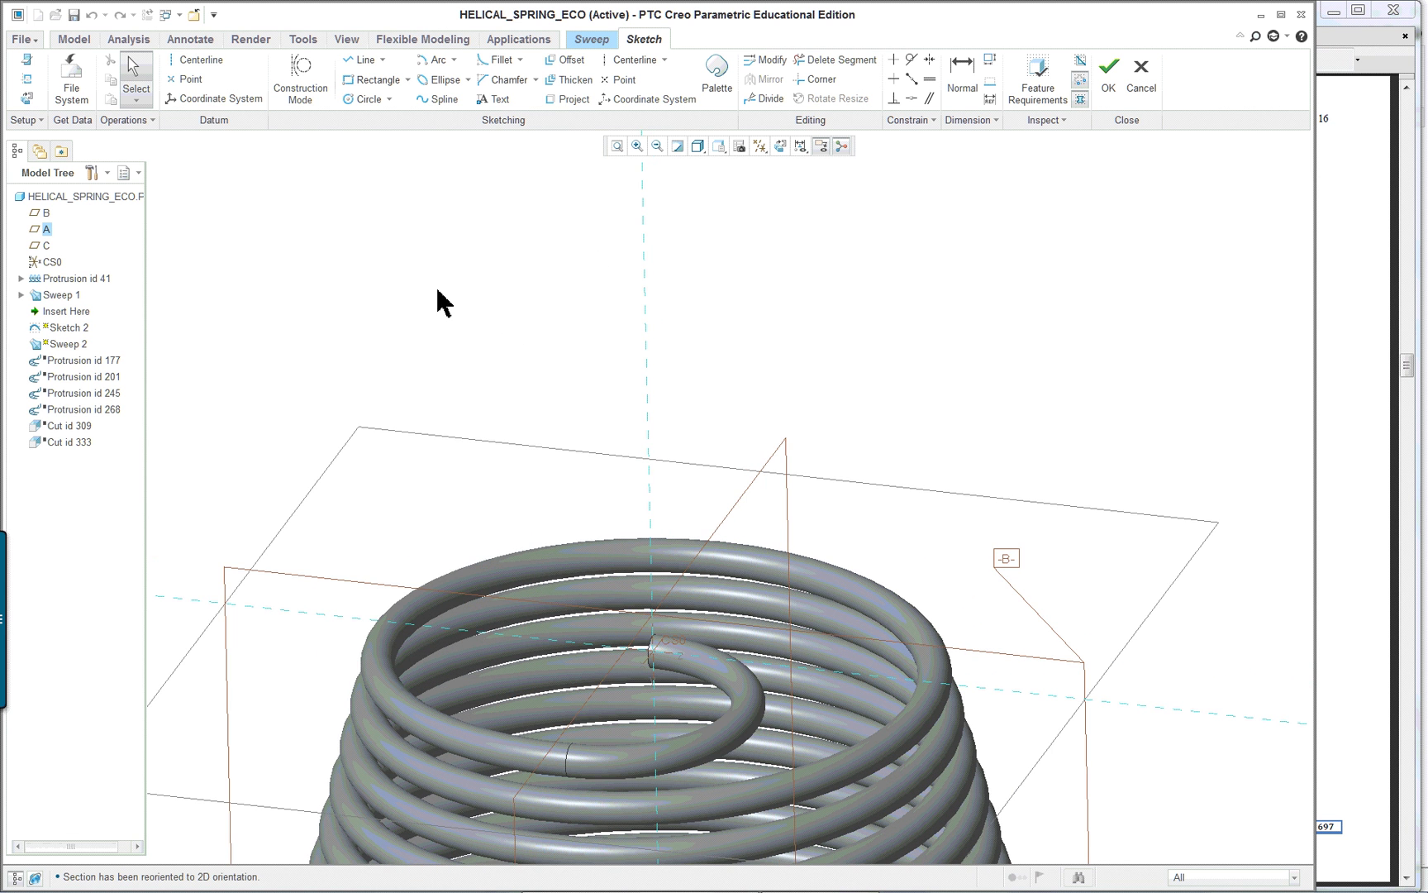
# Step: Draw the lower arc starting at the coil's end, centred above the spring's top
pyautogui.click(438, 66)
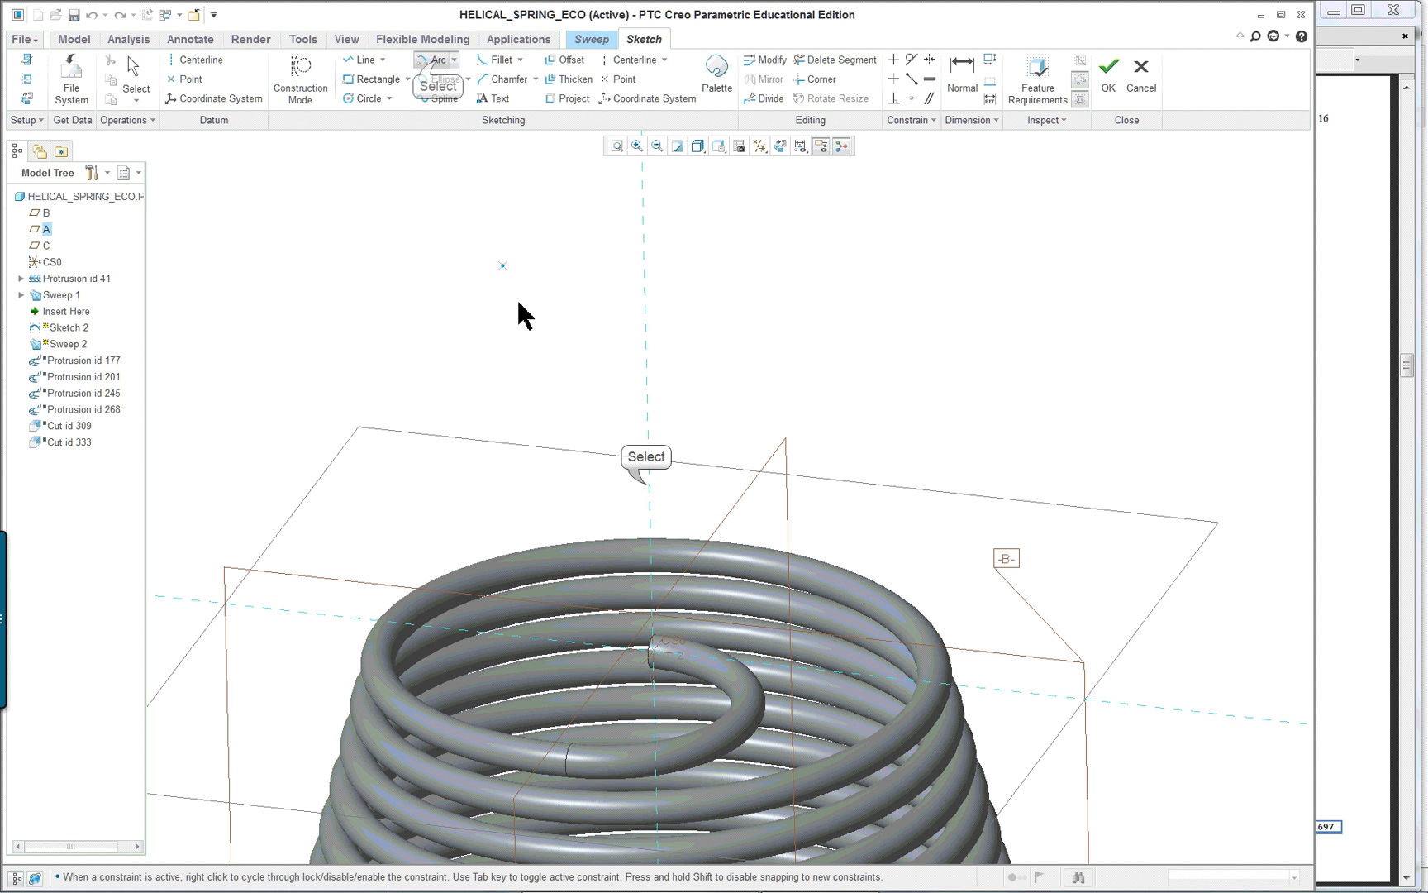
pyautogui.click(648, 484)
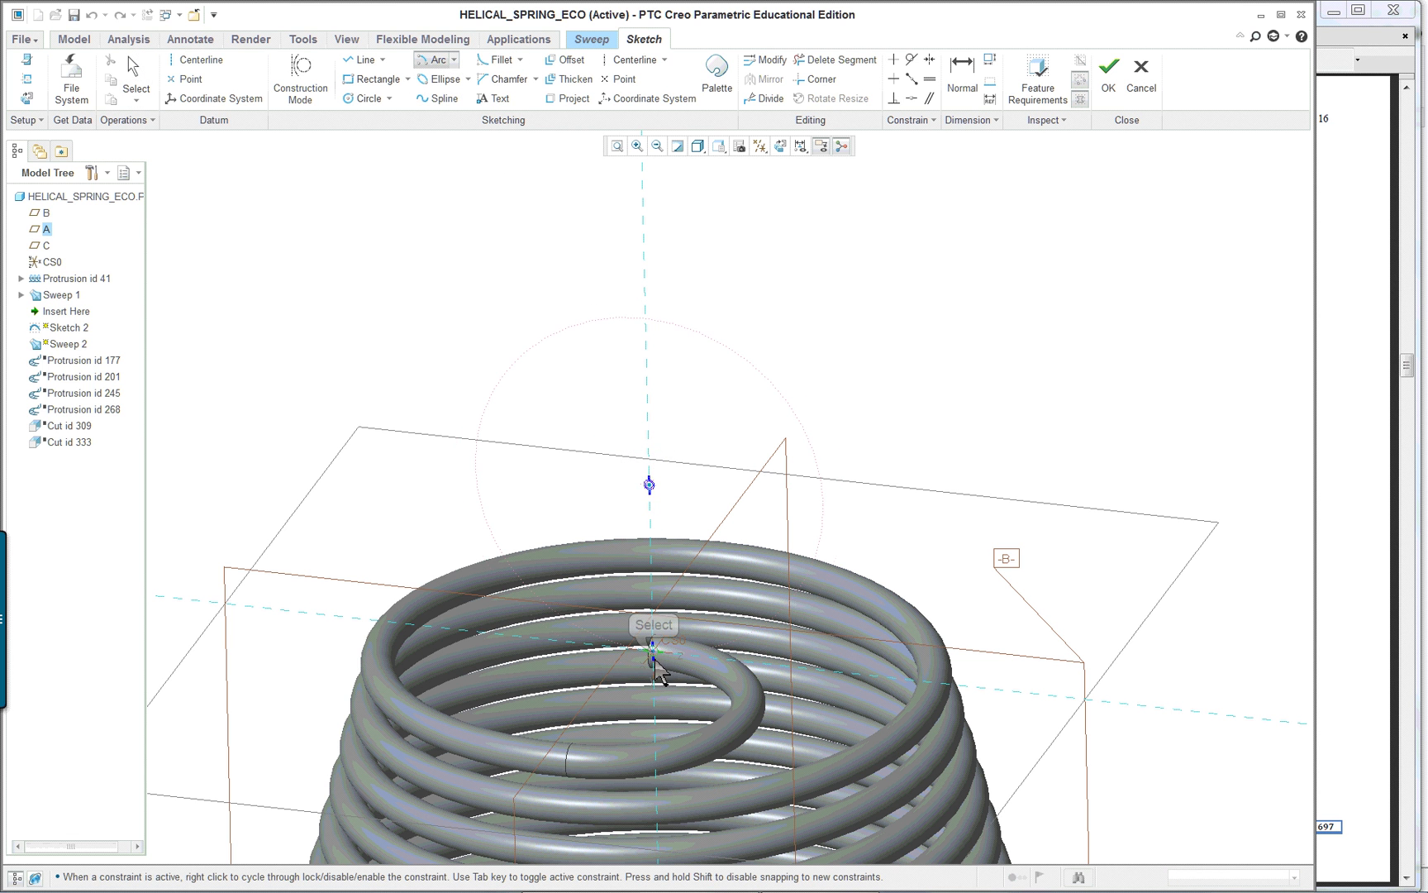
pyautogui.click(652, 652)
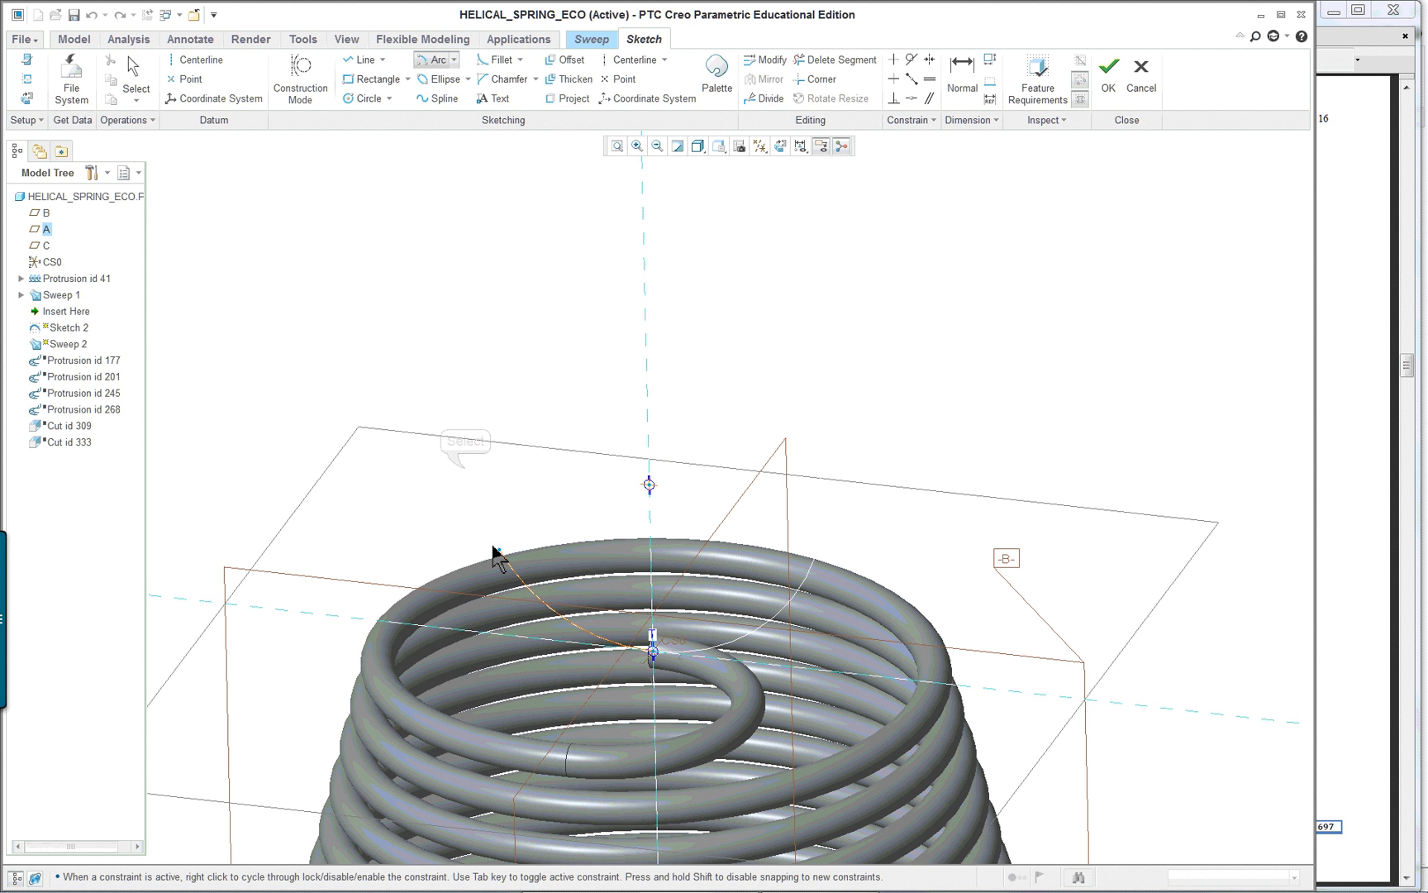
pyautogui.click(465, 469)
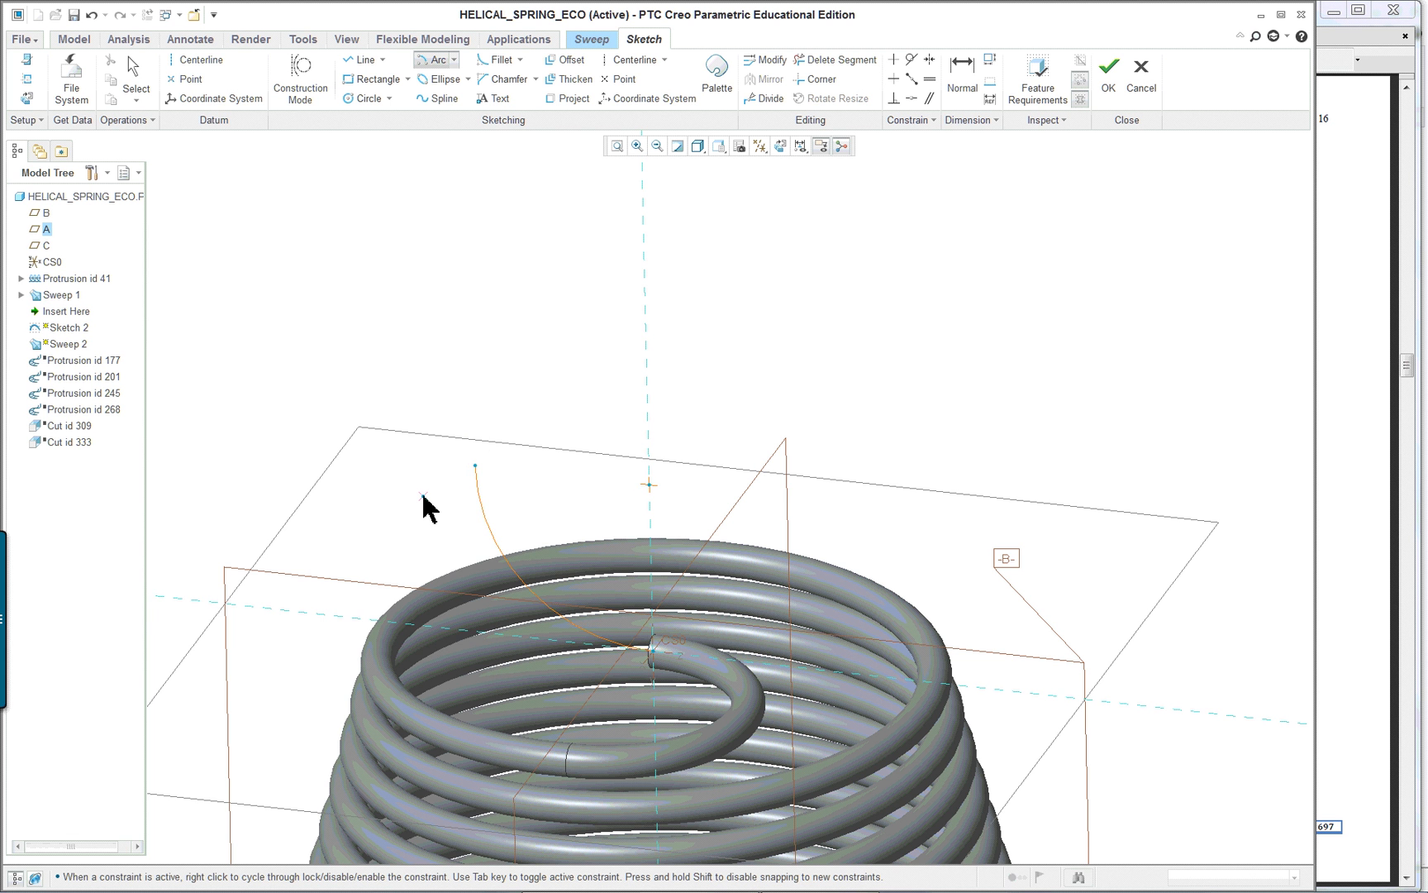
pyautogui.middleClick(423, 496)
pyautogui.scroll(-5, 424, 498)
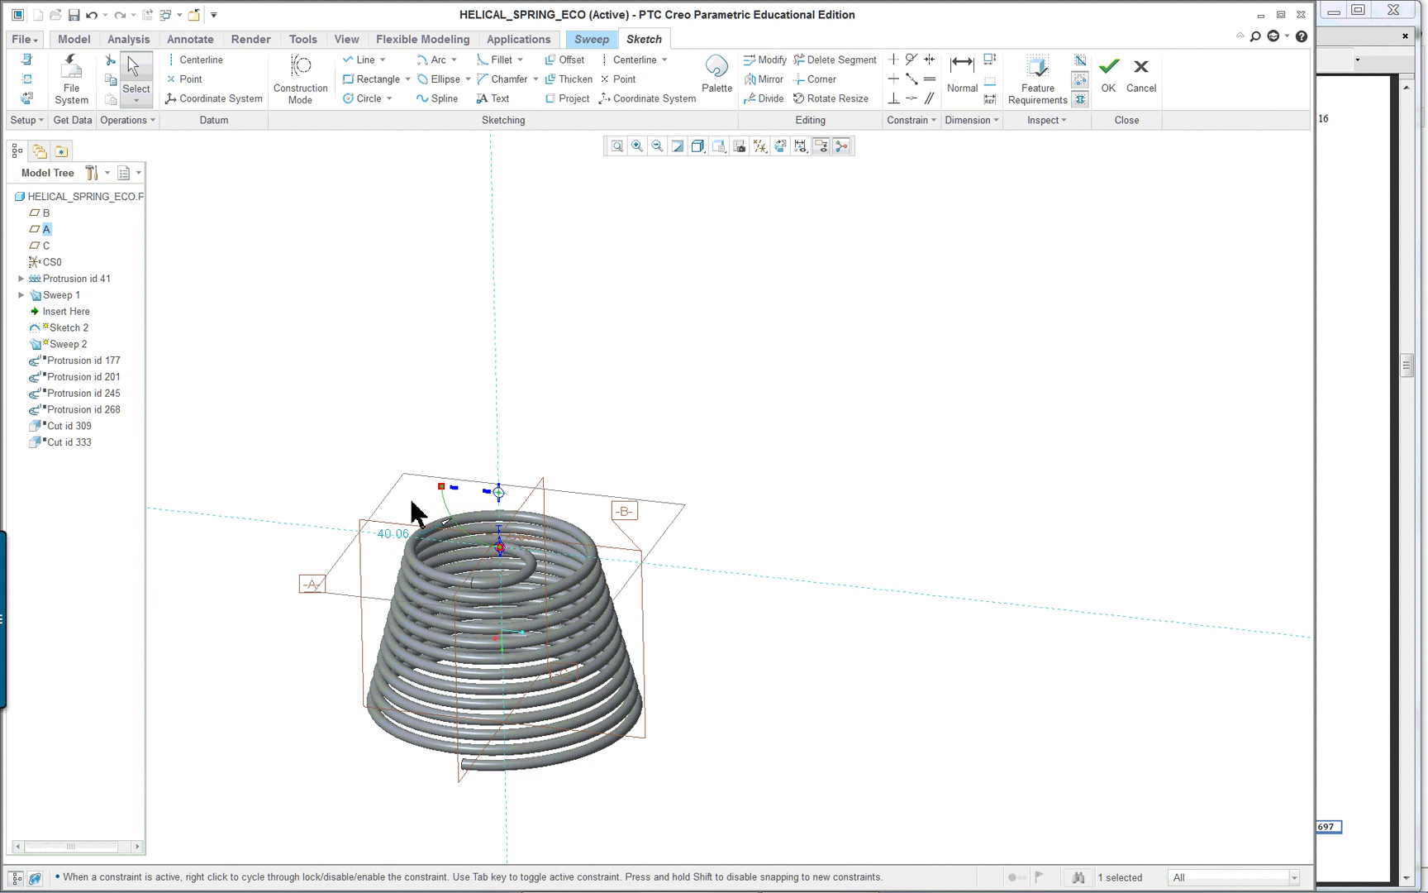
pyautogui.moveTo(418, 508); pyautogui.dragTo(398, 478, button='middle')
pyautogui.scroll(4, 369, 442)
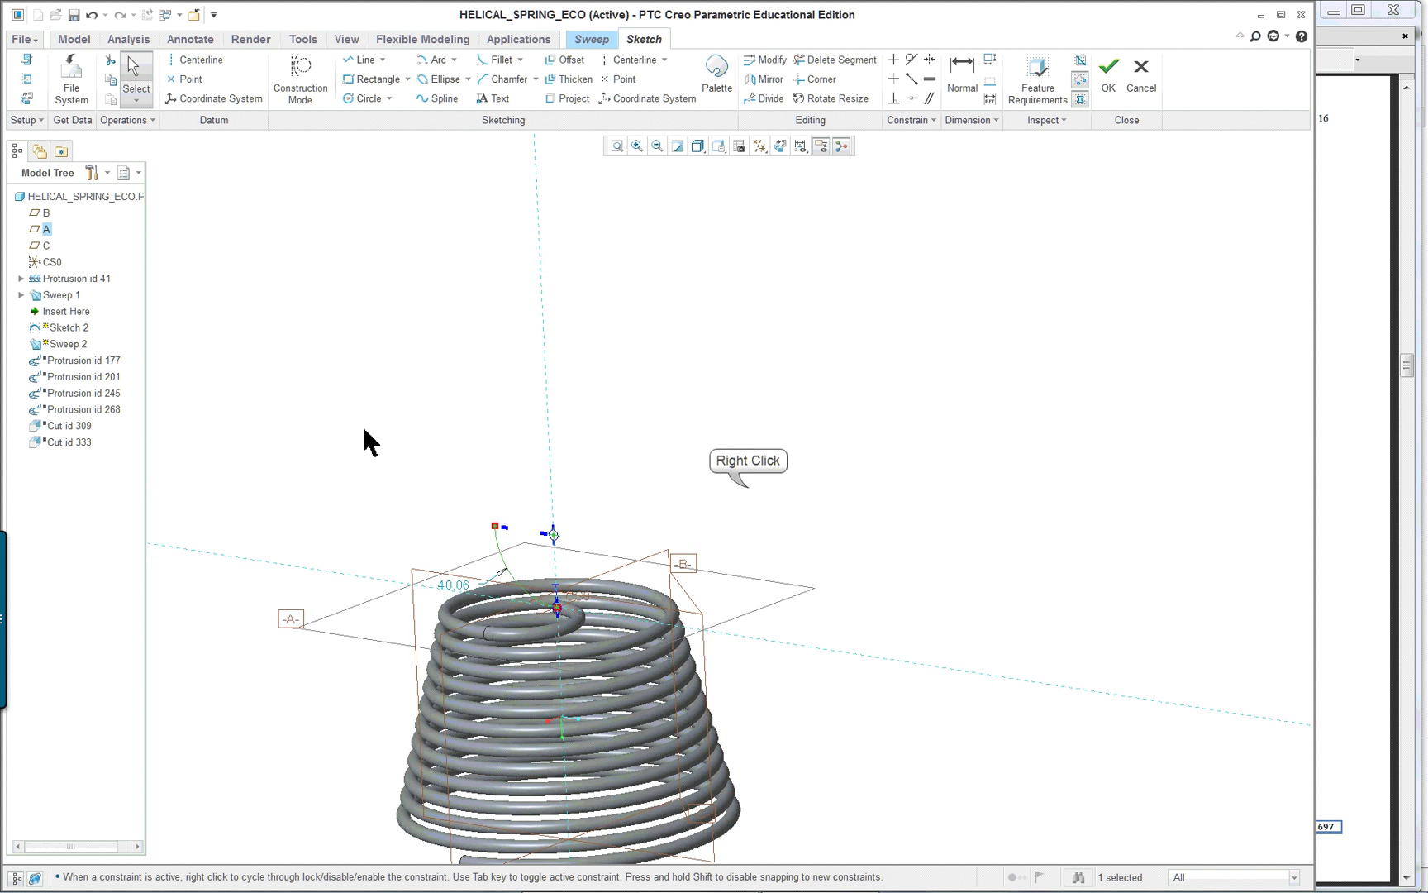
pyautogui.scroll(2, 369, 442)
# Step: Draw a short vertical line rising from the lower arc's end
pyautogui.rightClick(748, 499)
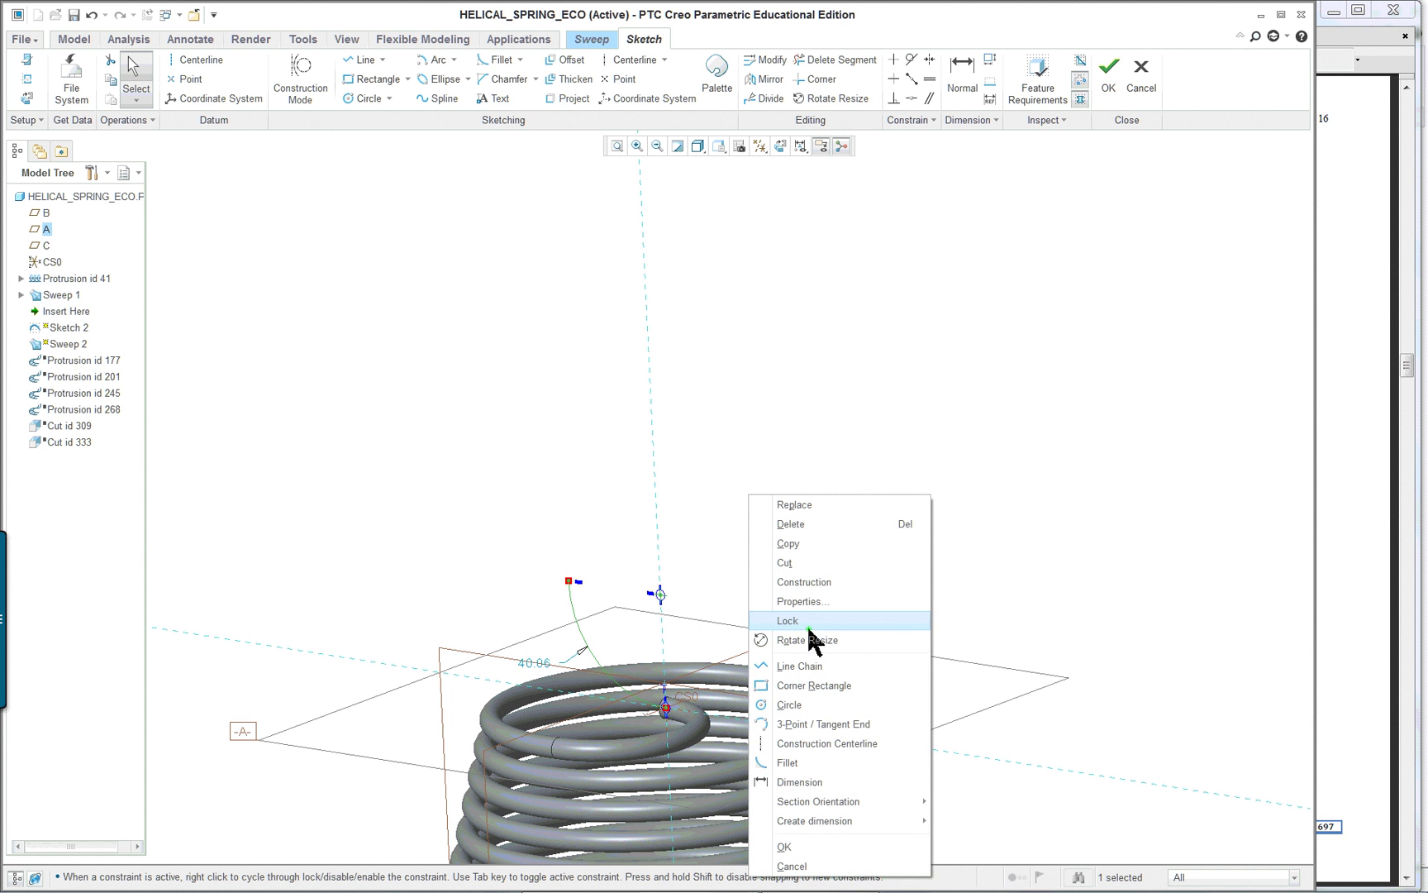
pyautogui.click(815, 666)
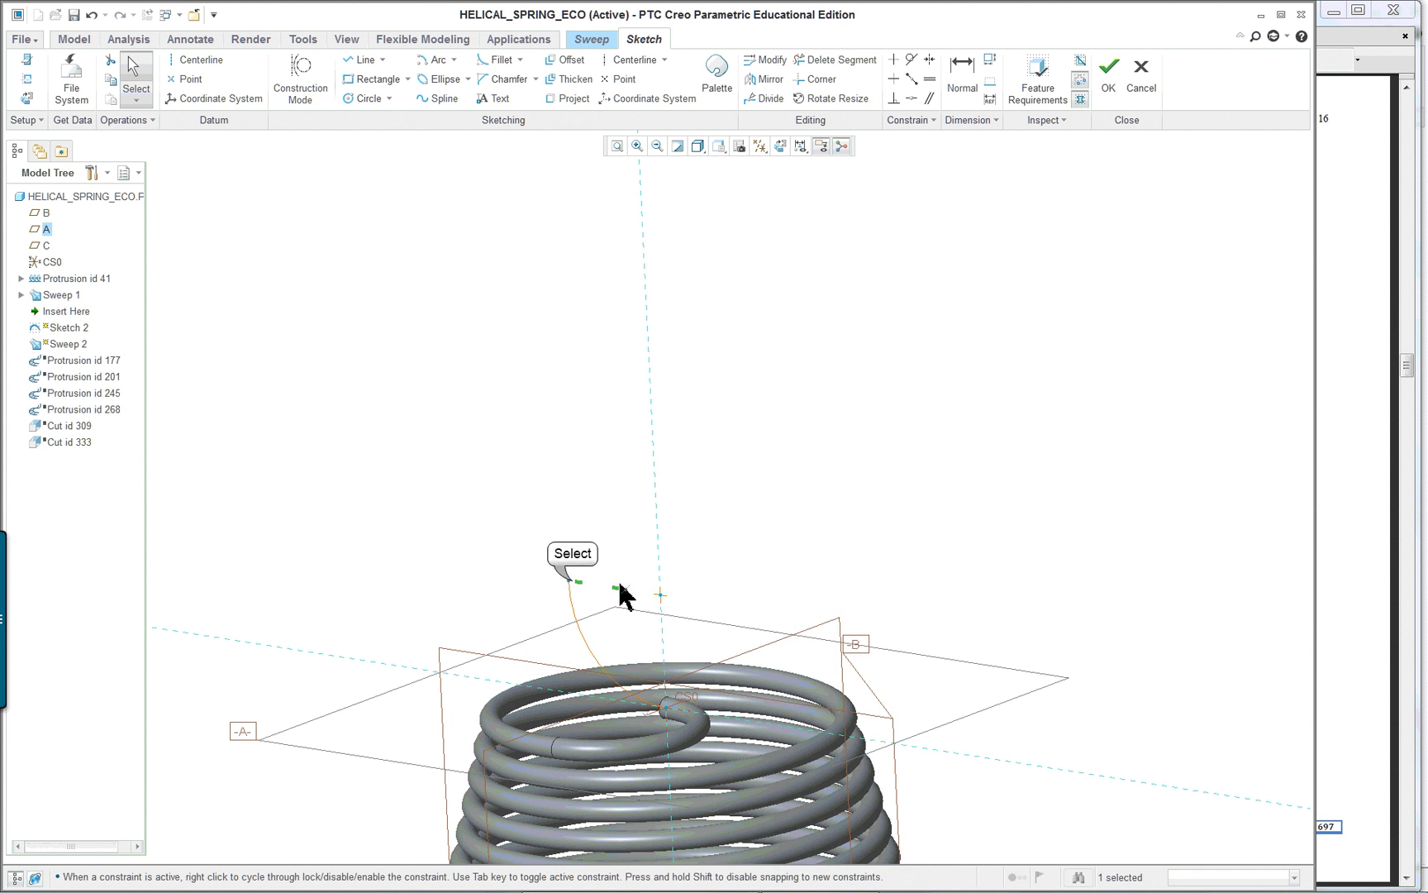
pyautogui.click(560, 348)
pyautogui.click(557, 338)
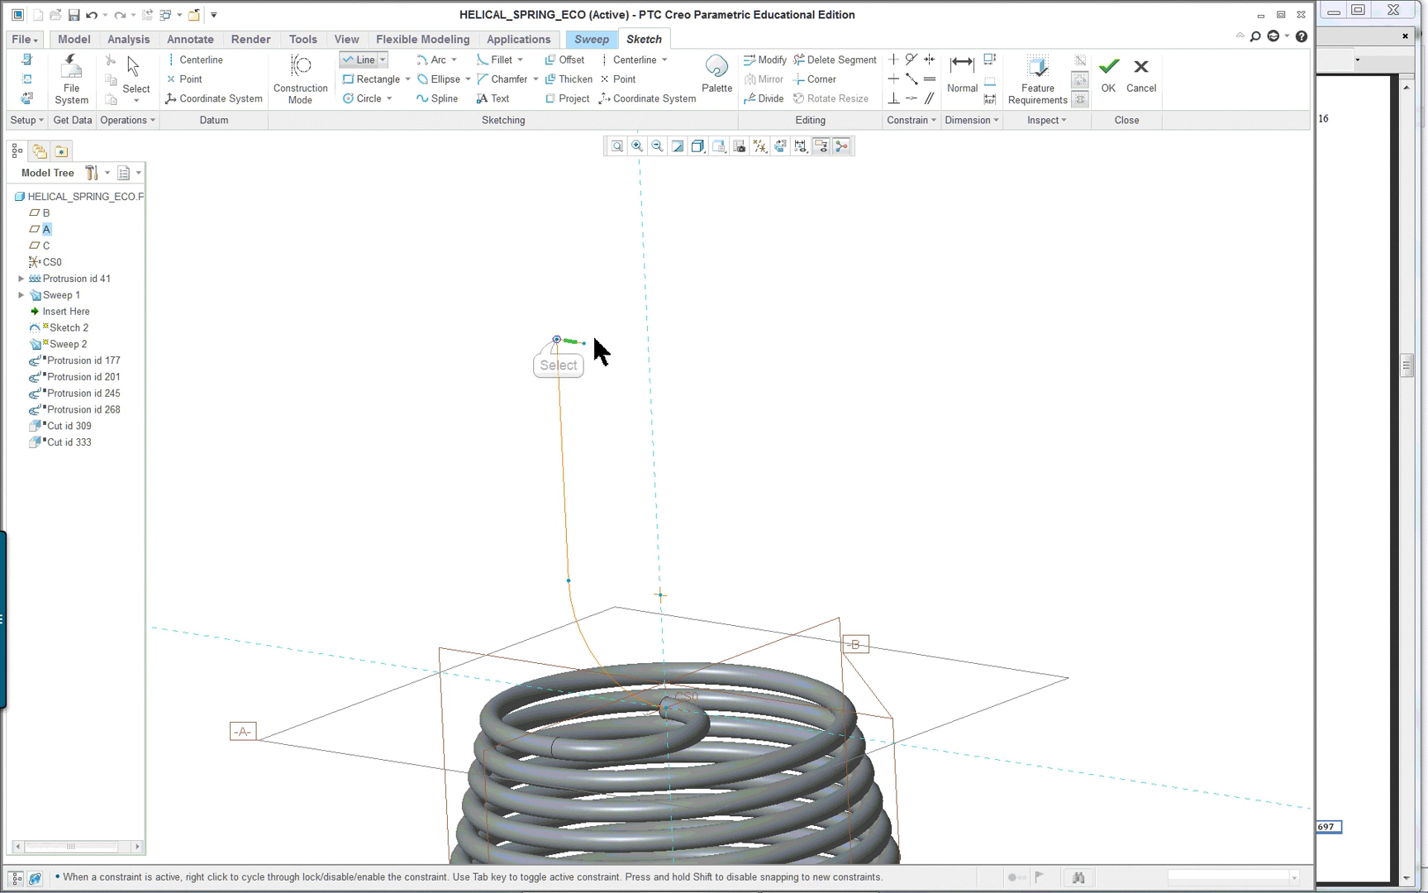
pyautogui.middleClick(743, 332)
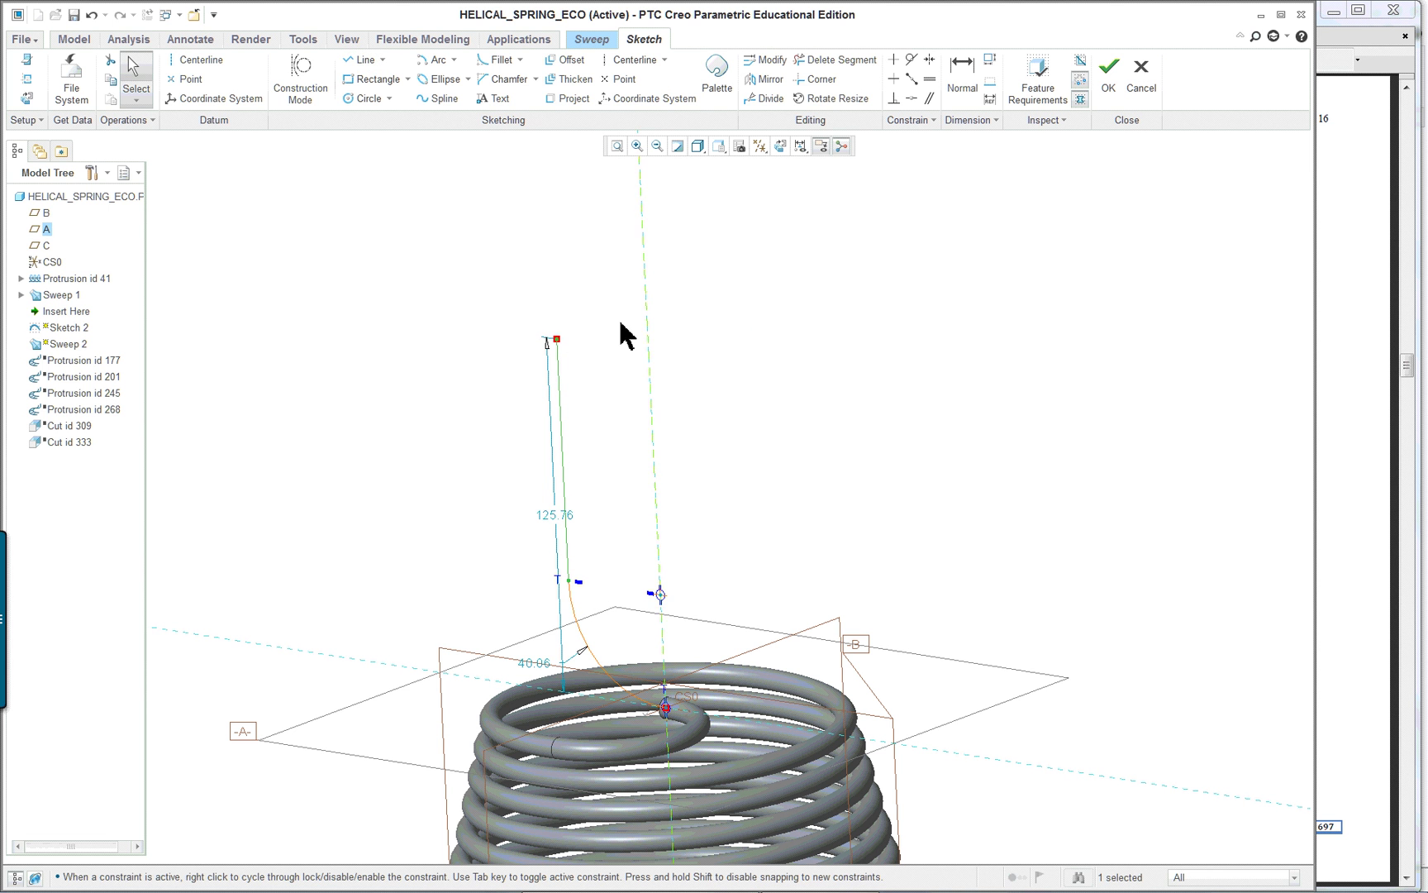
# Step: Add an arc from the line's top curving over to the centerline, viewed flat-on
pyautogui.click(436, 60)
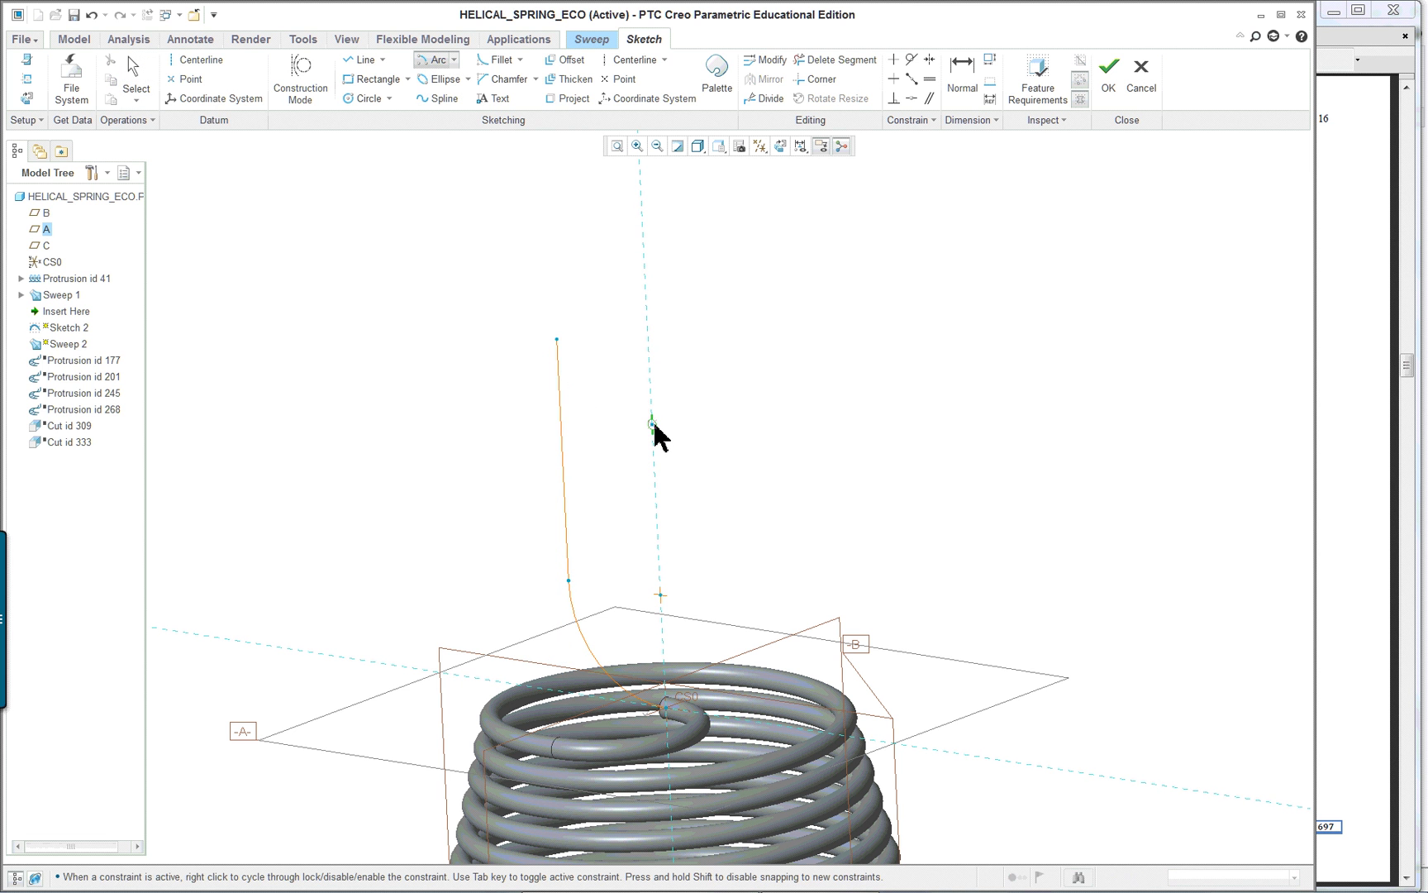
pyautogui.click(647, 341)
pyautogui.click(556, 339)
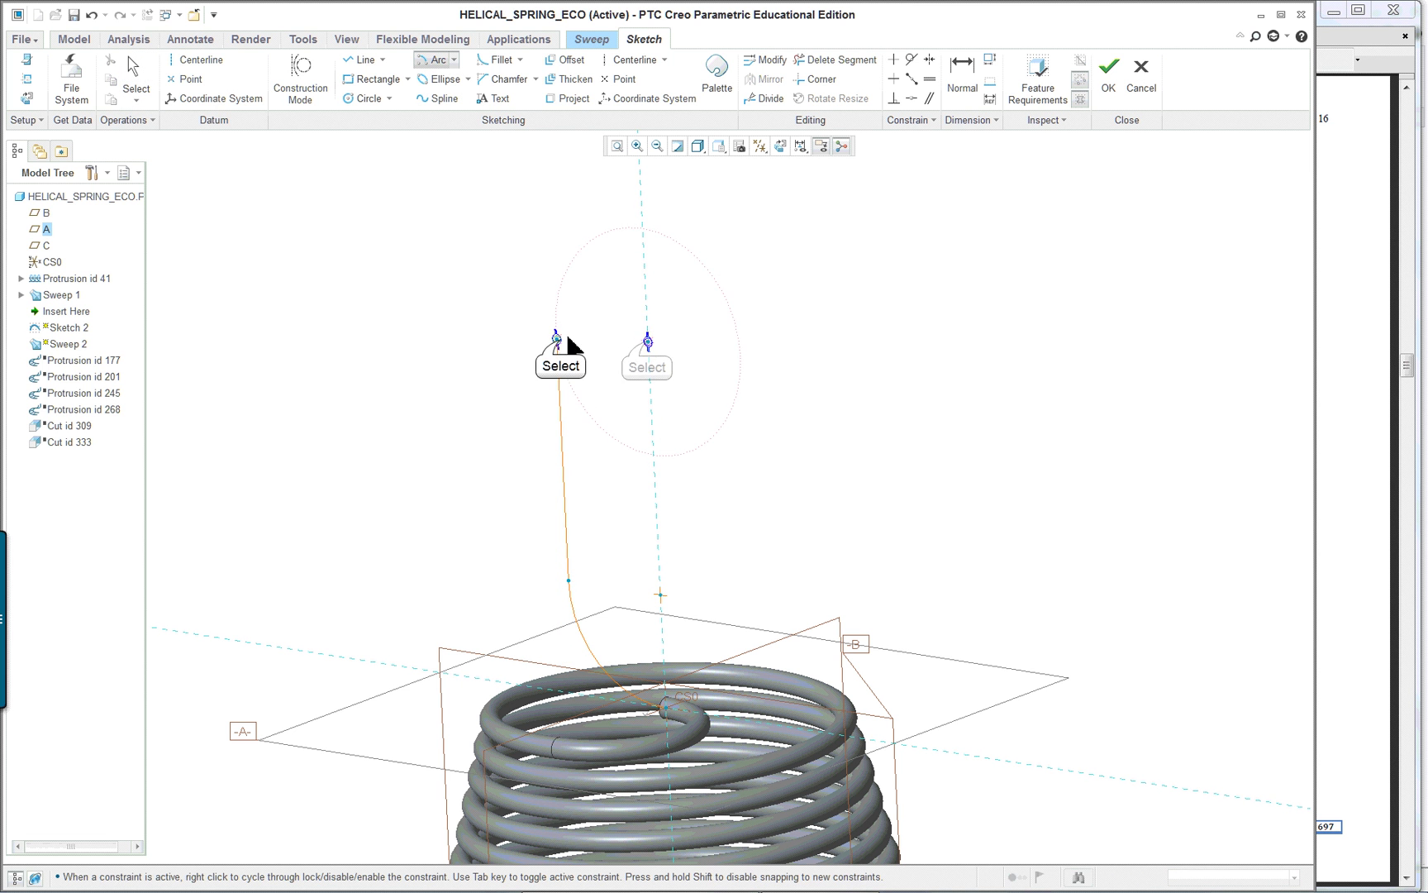
pyautogui.click(648, 274)
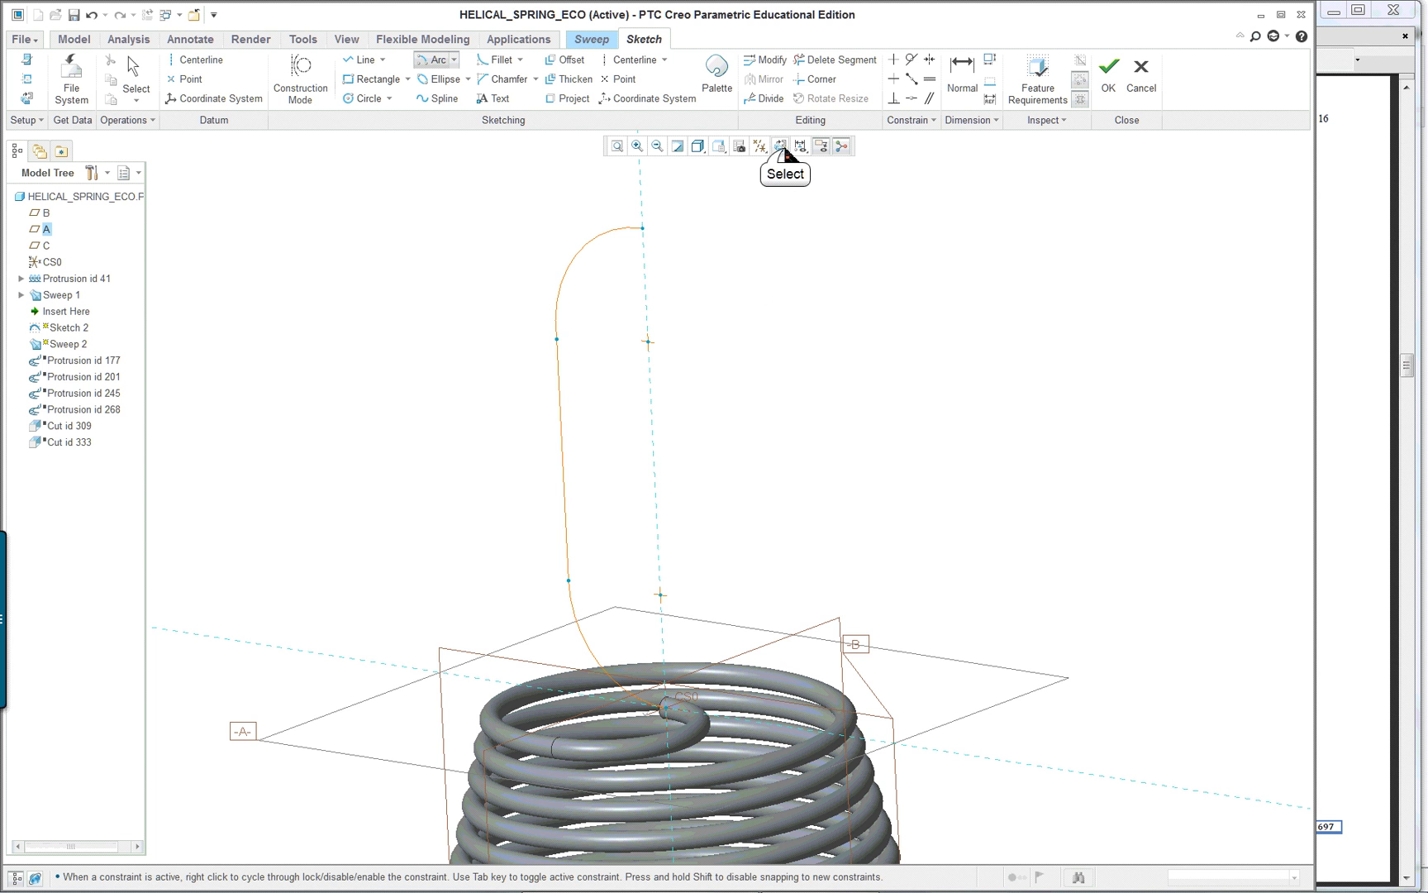
pyautogui.click(780, 146)
pyautogui.middleClick(880, 381)
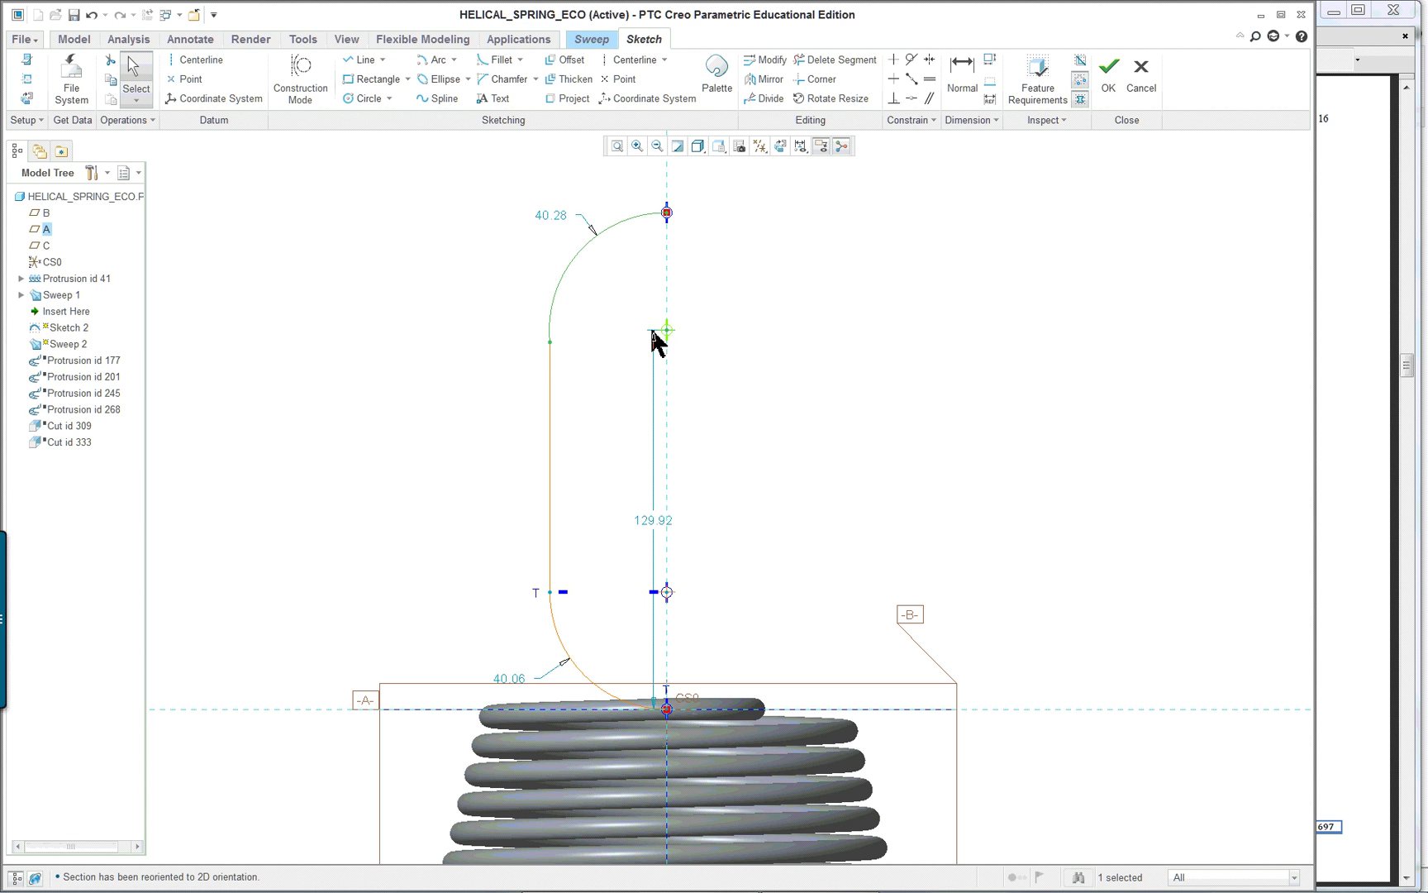
# Step: Make the top arc tangent to the vertical line, giving 40.37 radius and 128.50 spacing
pyautogui.click(911, 61)
pyautogui.click(551, 339)
pyautogui.click(548, 372)
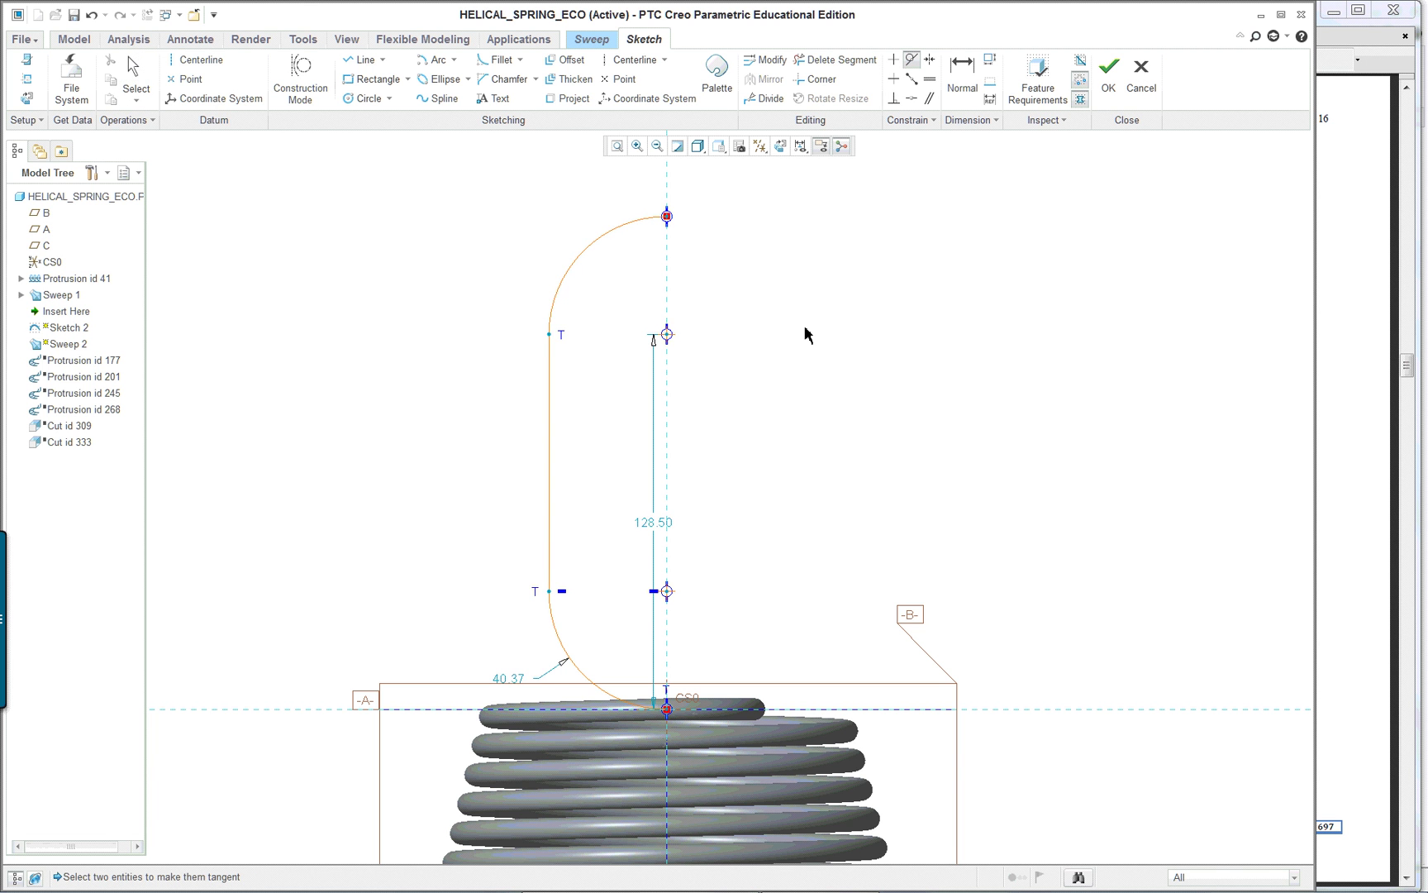
pyautogui.scroll(-2, 806, 364)
pyautogui.scroll(2, 609, 587)
pyautogui.scroll(2, 754, 242)
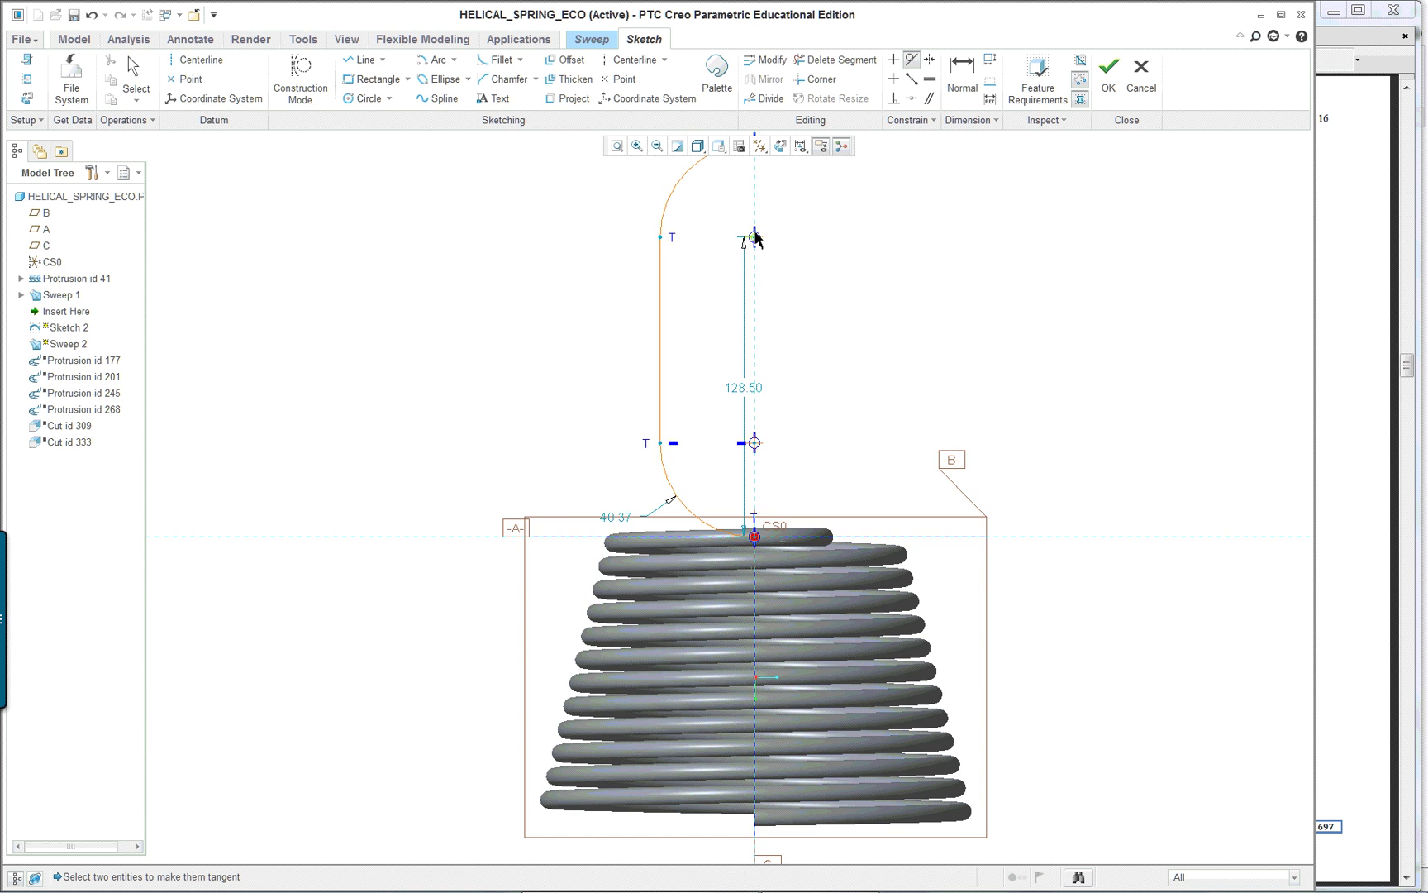
pyautogui.moveTo(709, 403)
pyautogui.keyDown('shift'); pyautogui.mouseDown(button='middle')
pyautogui.moveTo(654, 479)
pyautogui.moveTo(703, 367)
pyautogui.mouseUp(button='middle'); pyautogui.keyUp('shift')
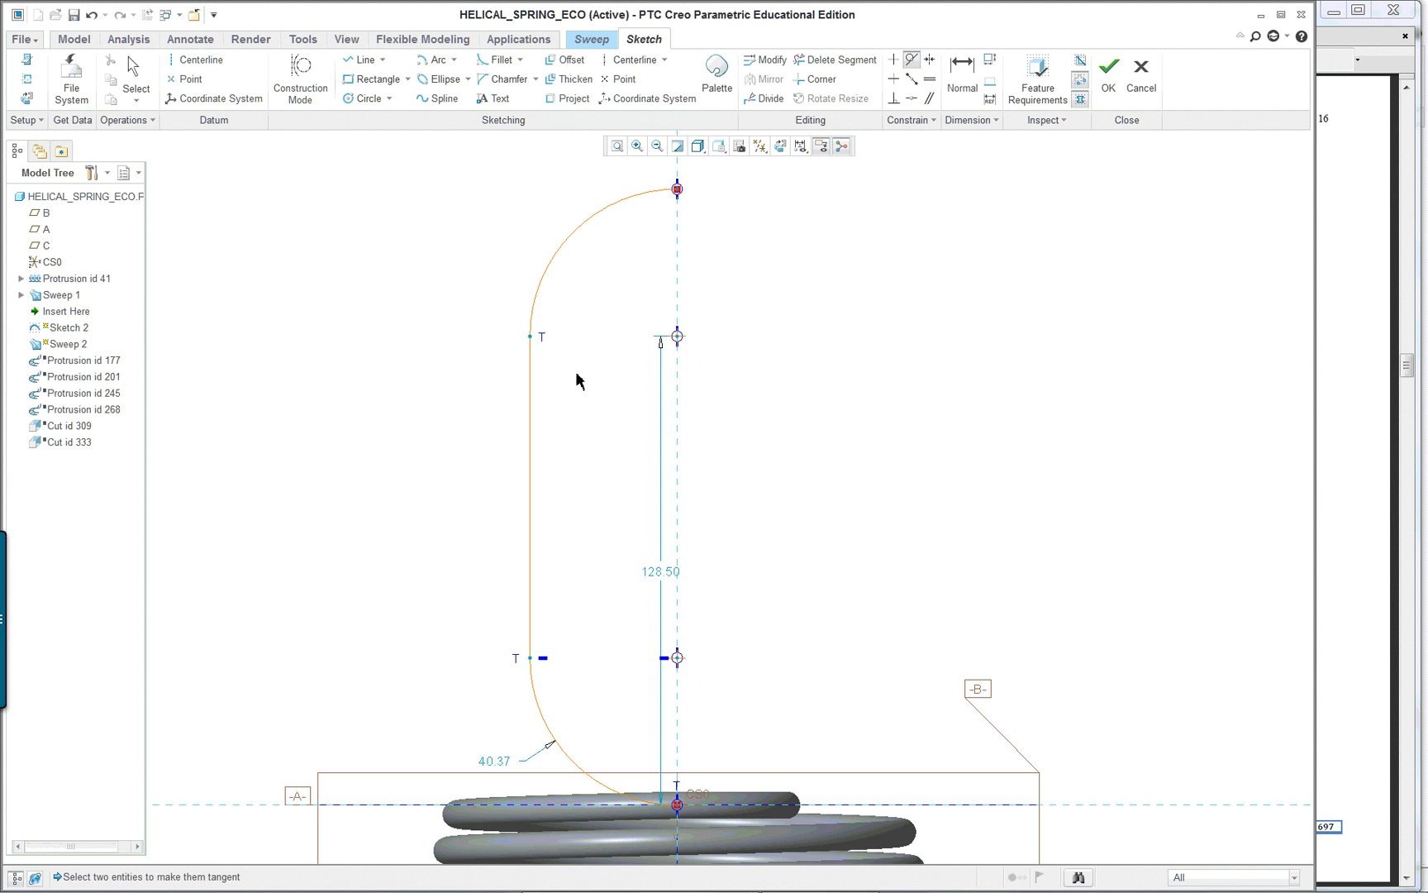
pyautogui.scroll(-2, 806, 503)
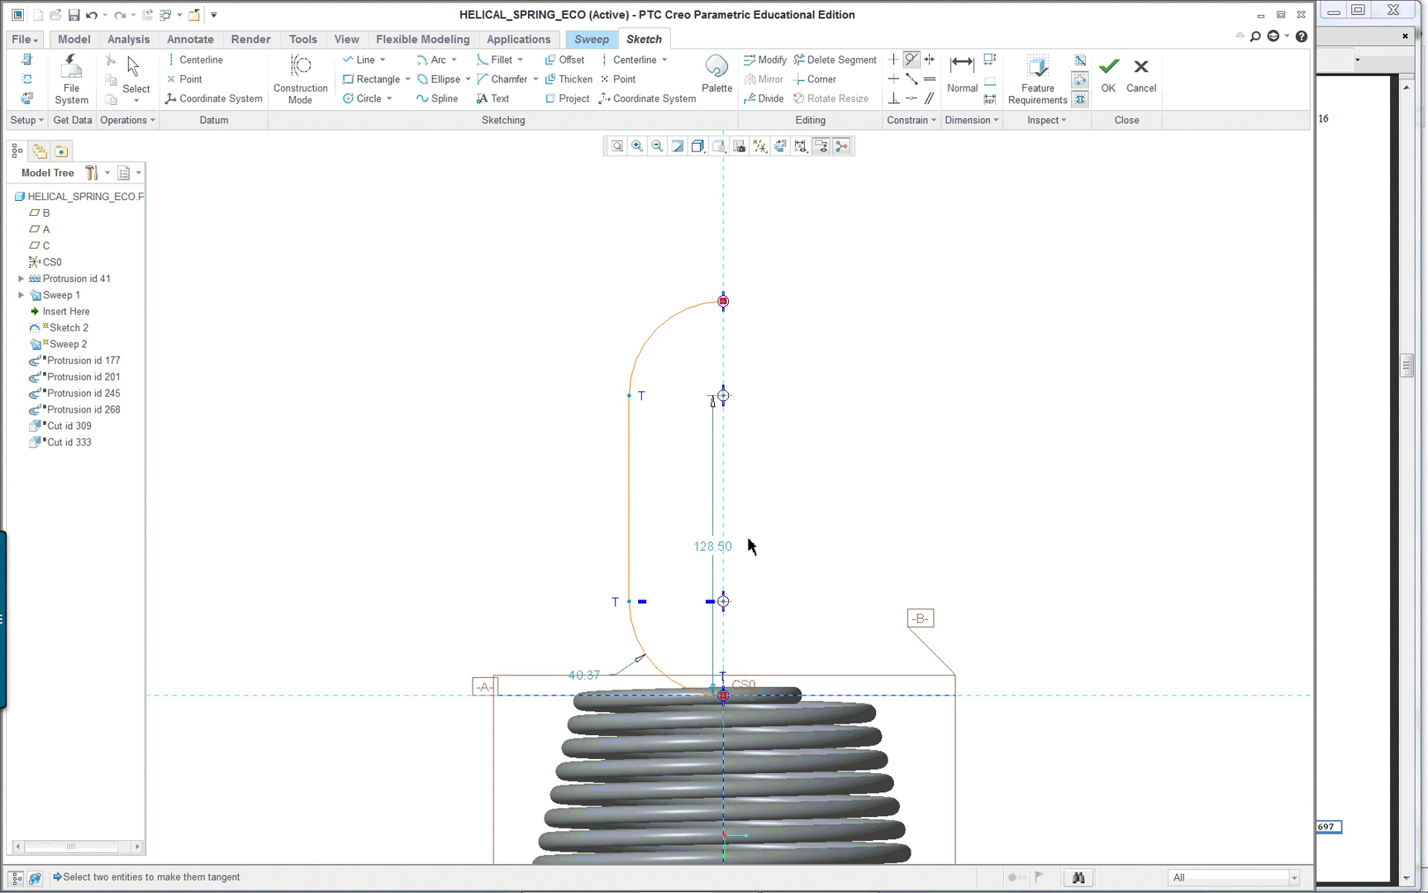
# Step: Select the top arc of the hook path and delete it
pyautogui.click(666, 322)
pyautogui.rightClick(759, 324)
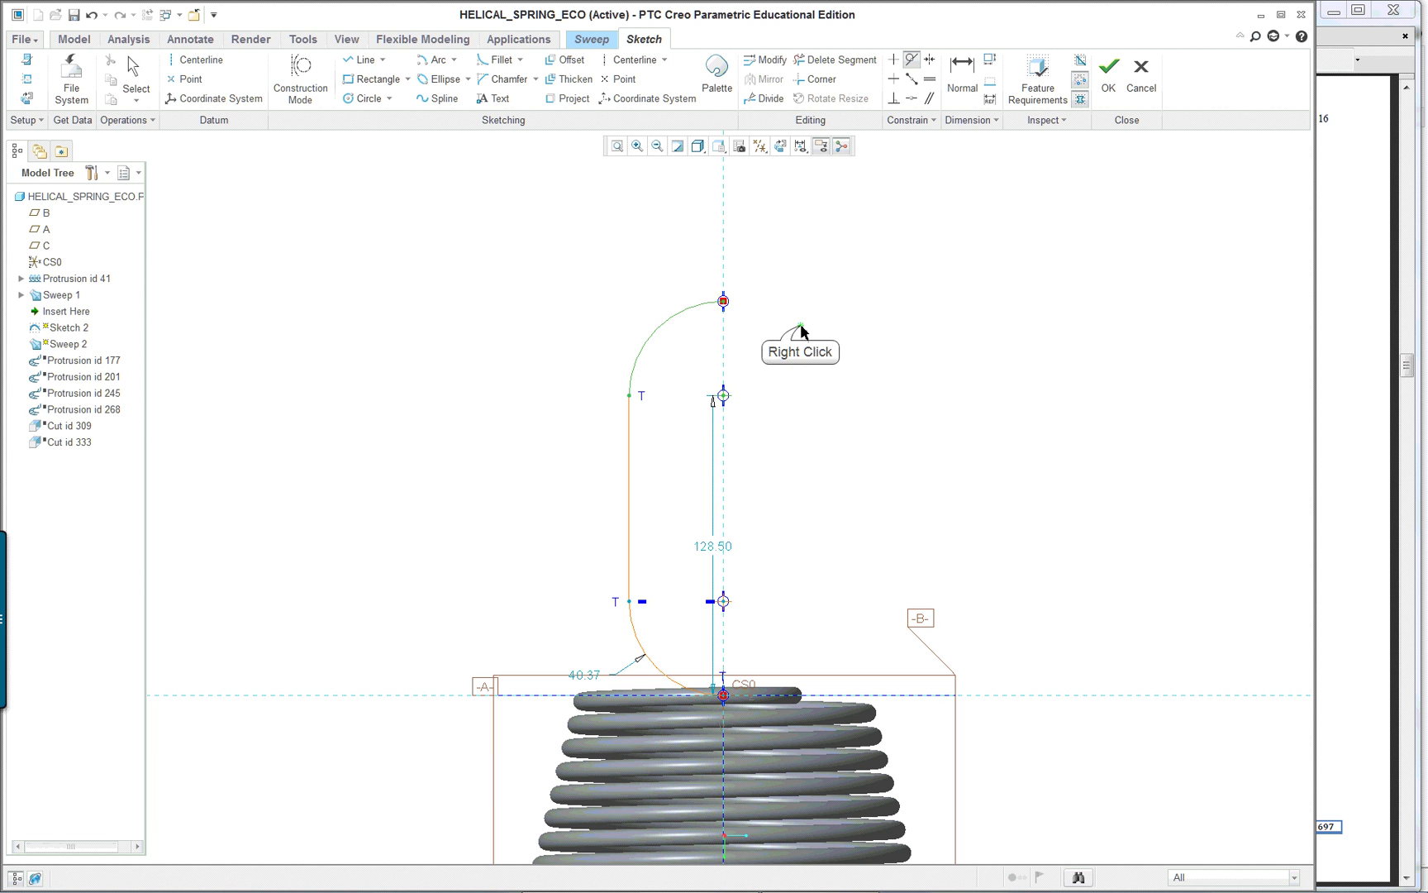
pyautogui.click(774, 493)
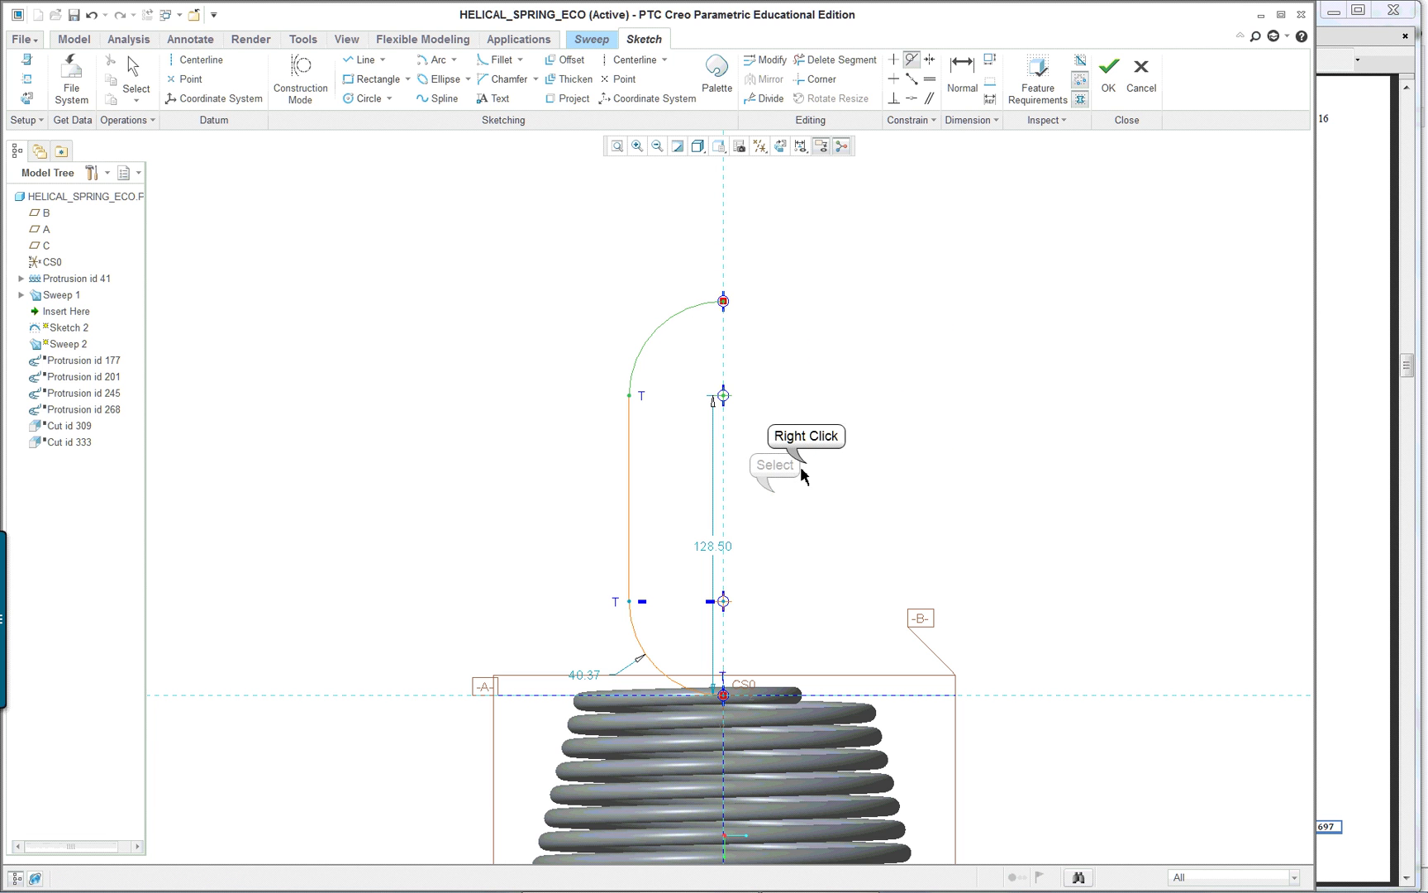
pyautogui.rightClick(829, 386)
pyautogui.doubleClick(793, 382)
pyautogui.rightClick(794, 382)
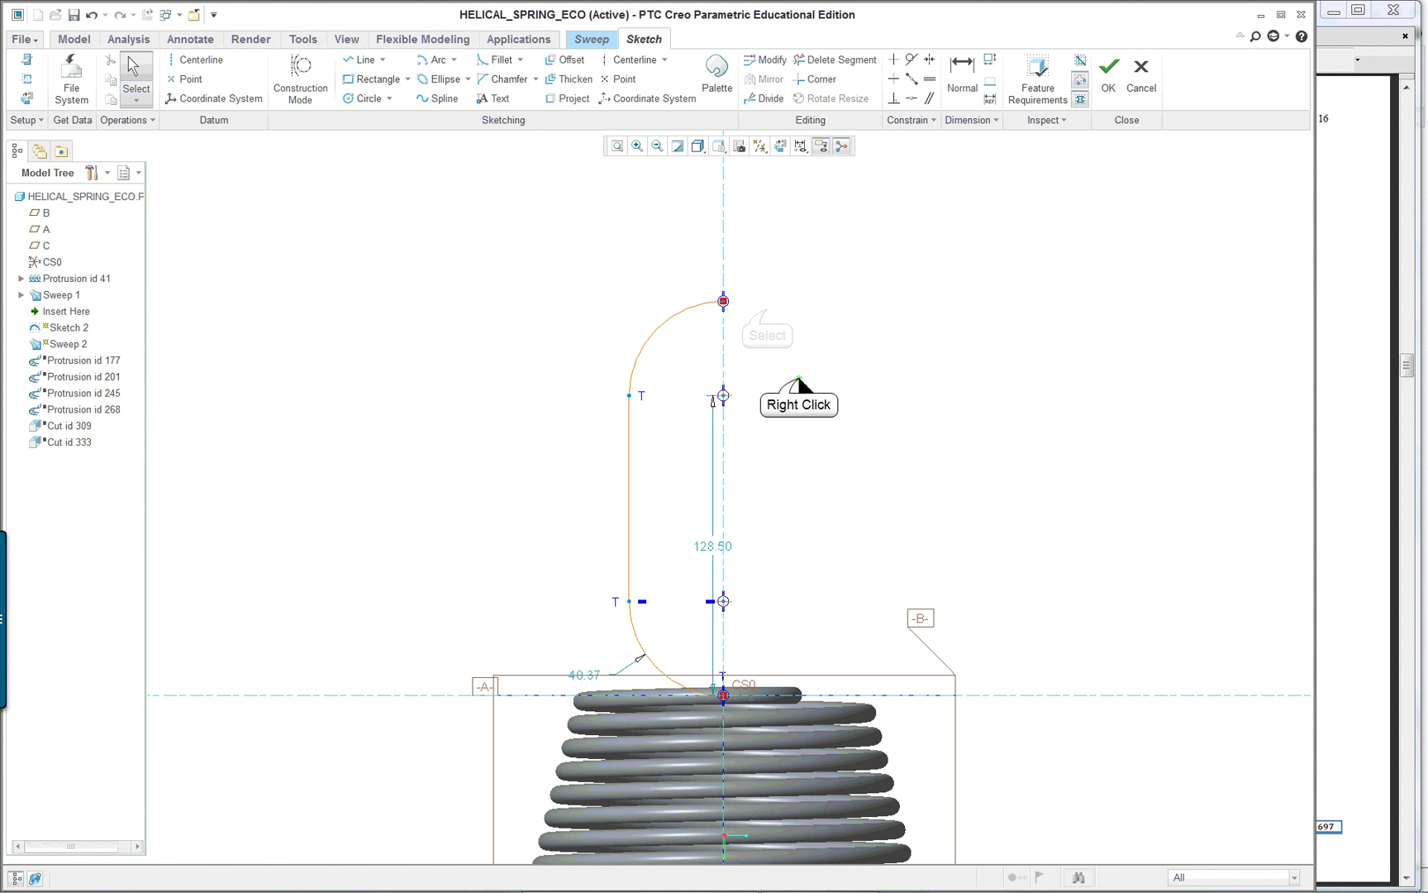
pyautogui.click(767, 312)
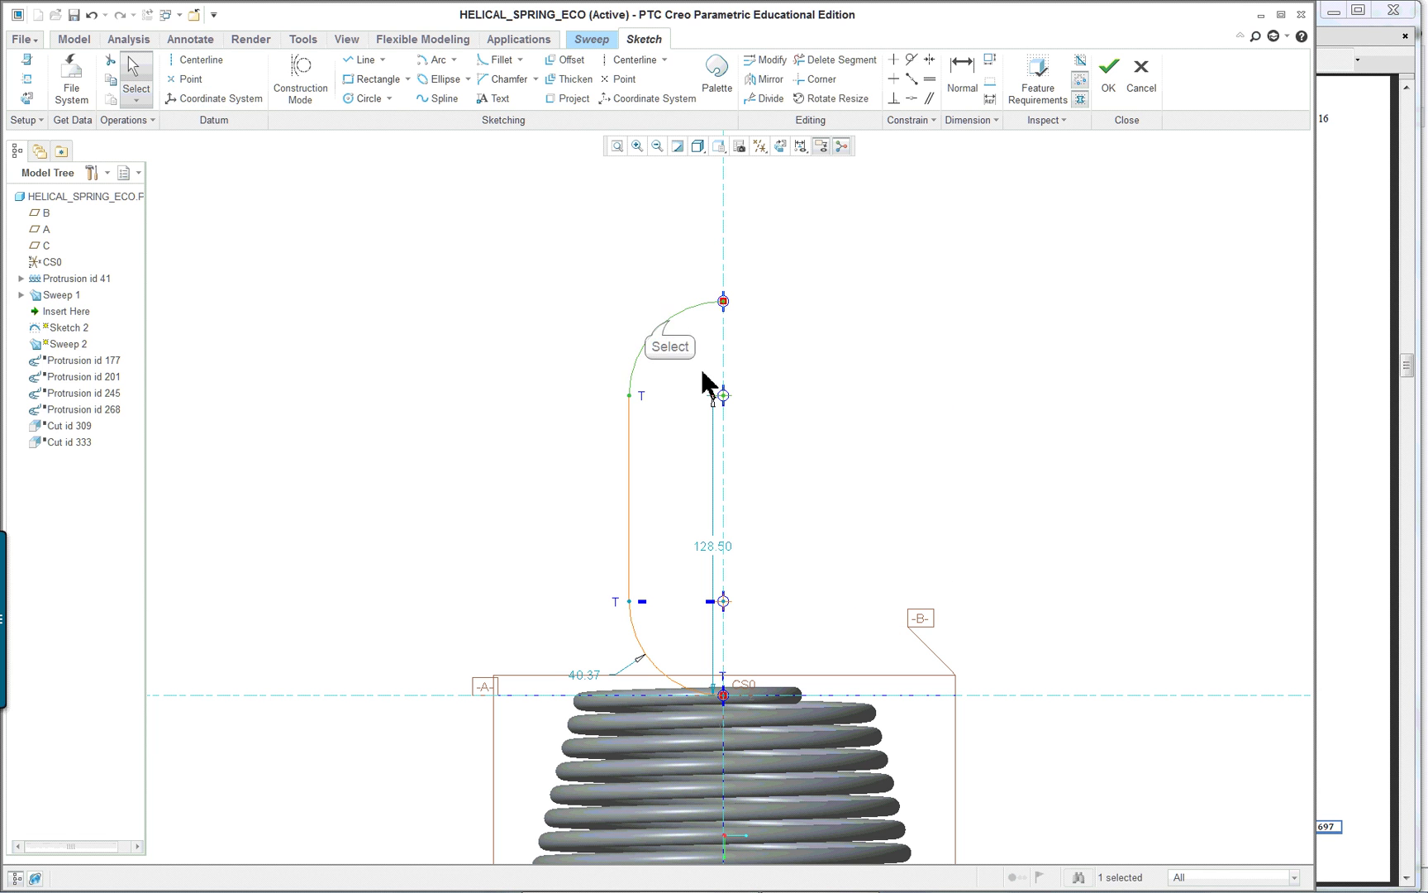
pyautogui.rightClick(908, 392)
pyautogui.press('Delete')
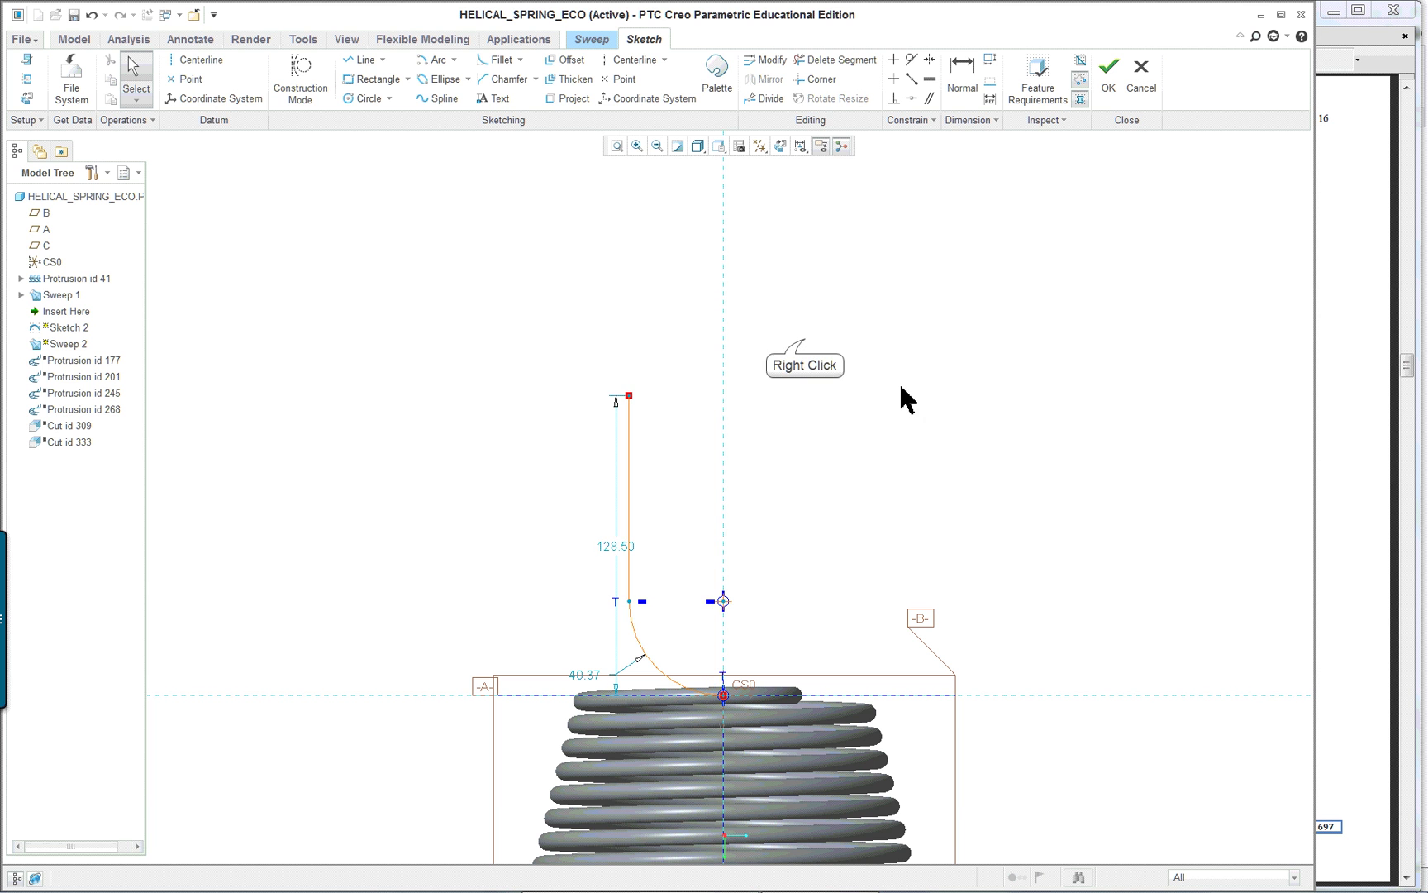
# Step: Draw a 40.41-radius half-circle centred on the centerline, starting at the line's top
pyautogui.rightClick(806, 340)
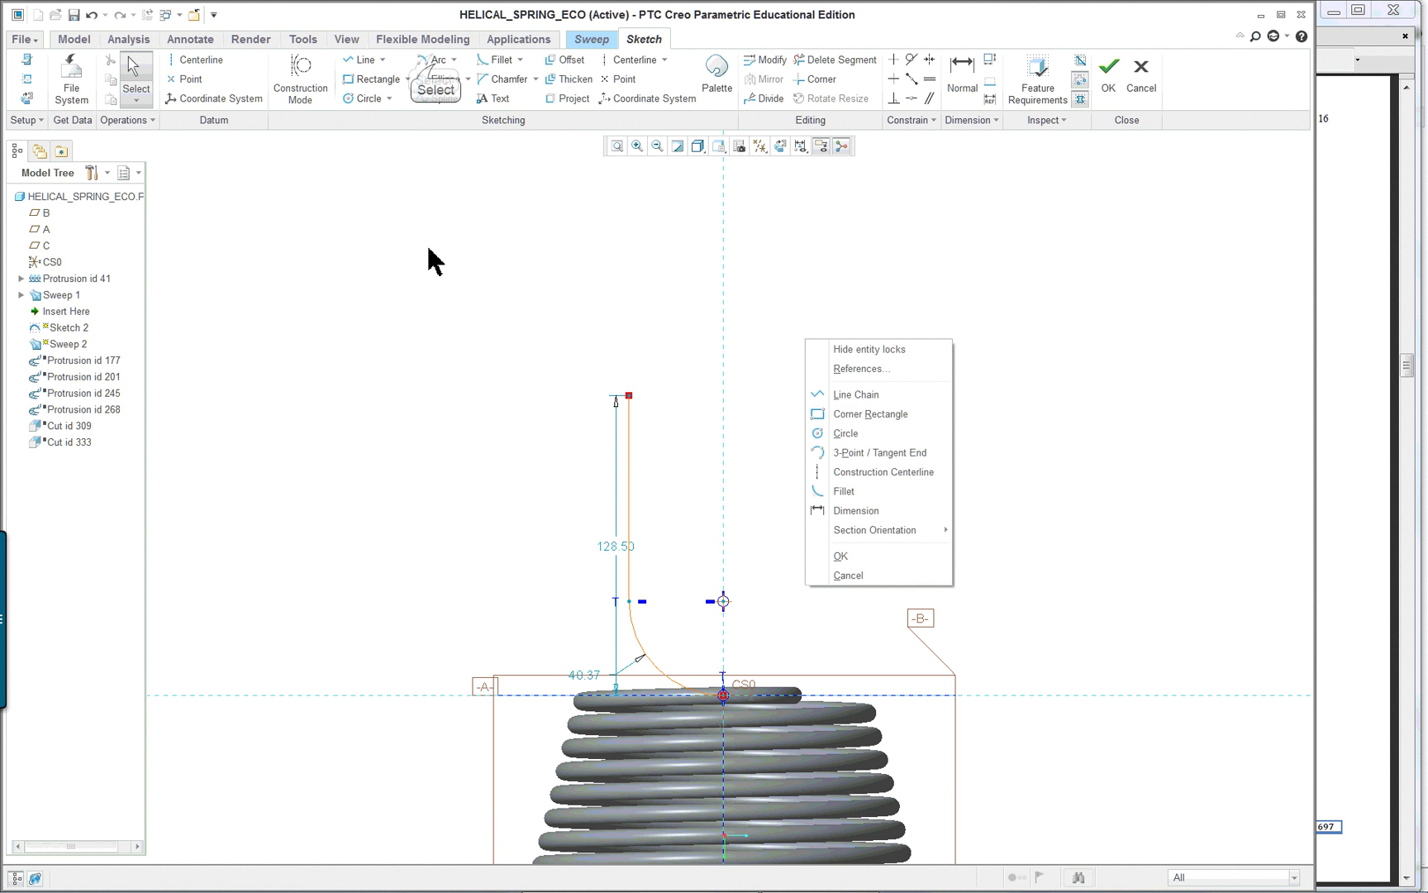
pyautogui.click(435, 60)
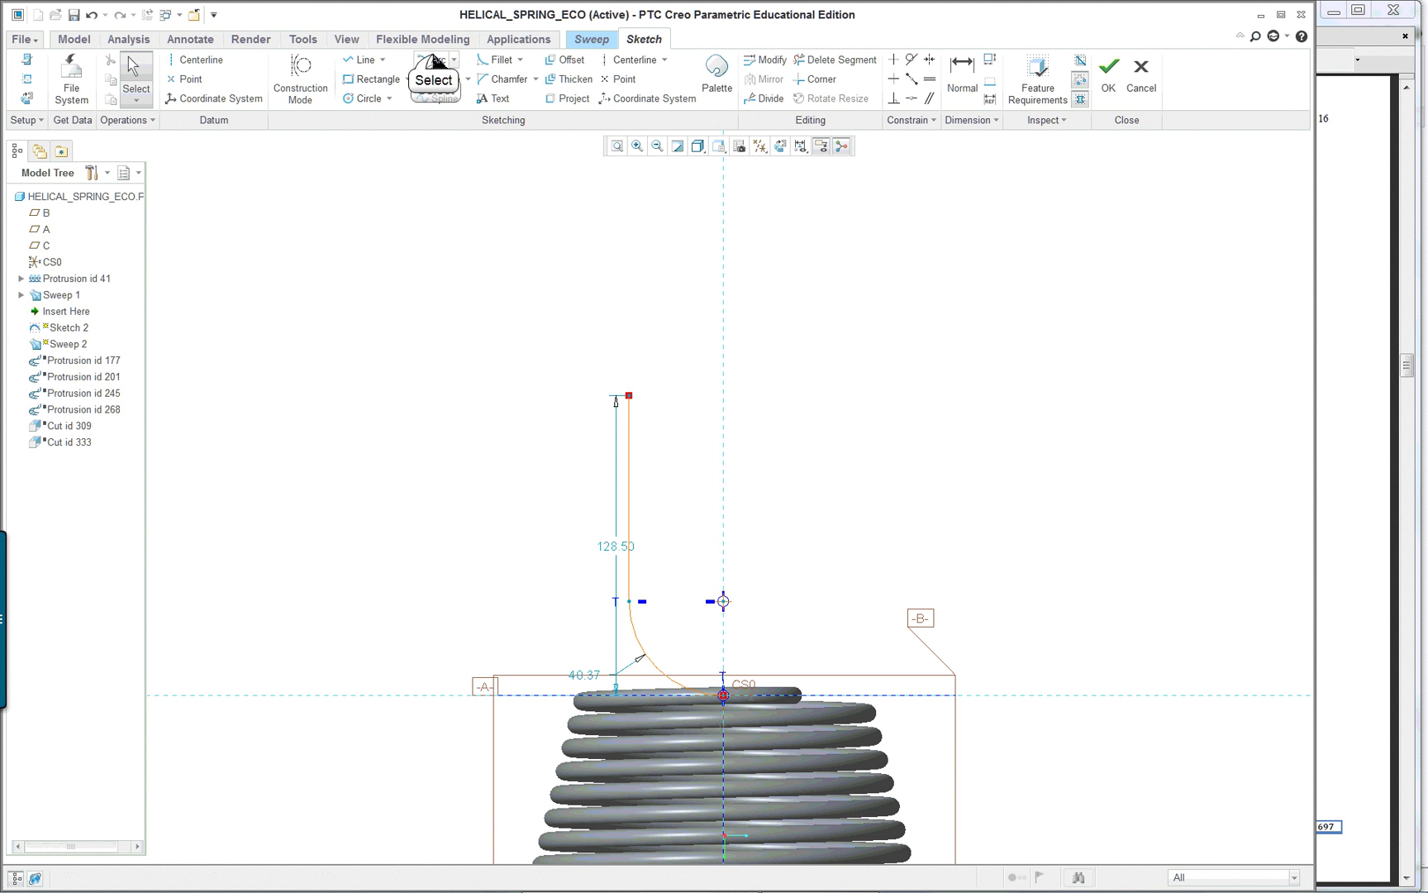
pyautogui.click(723, 390)
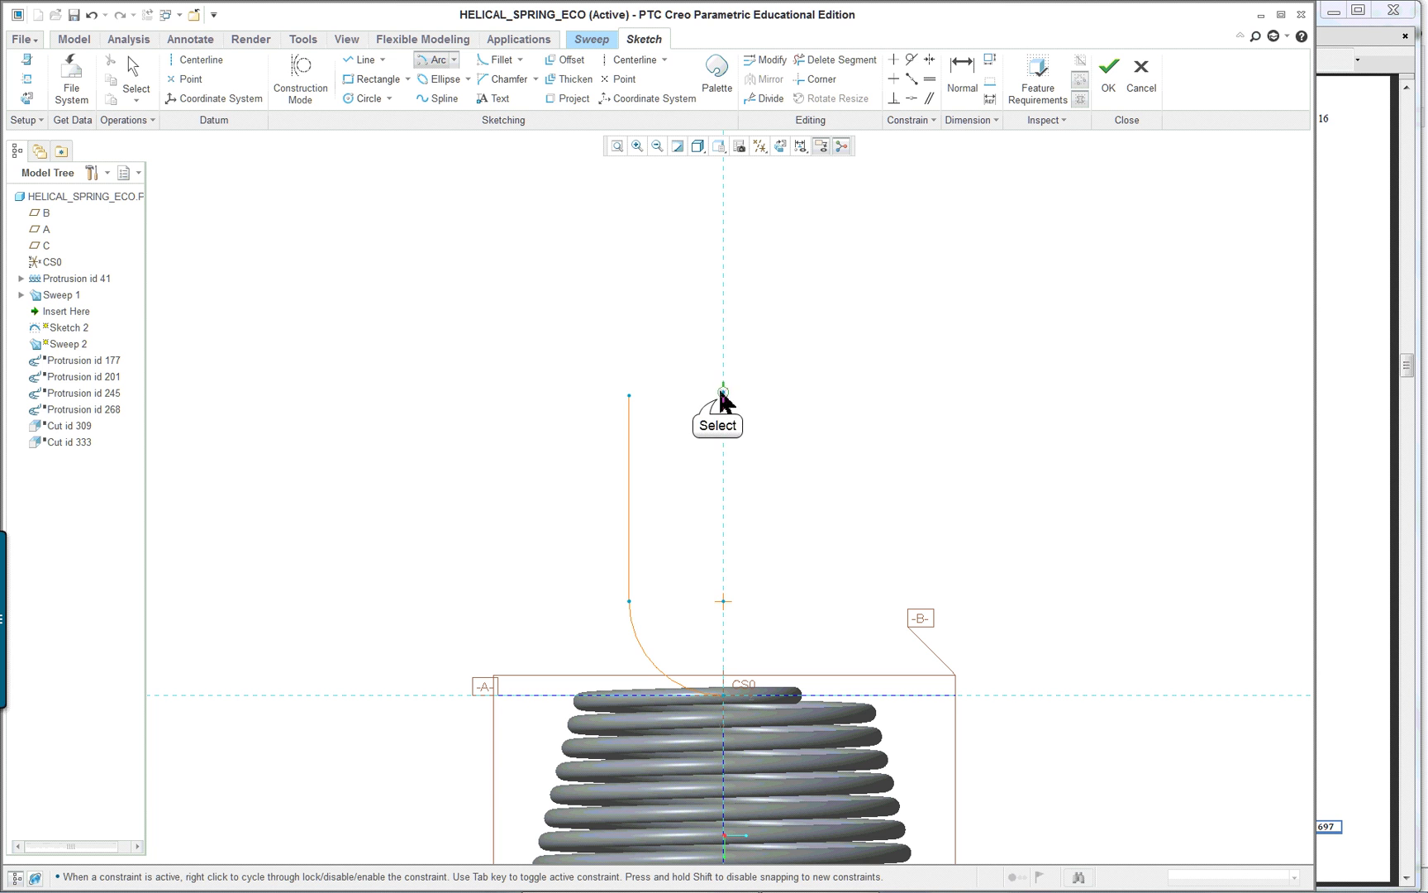
pyautogui.click(629, 395)
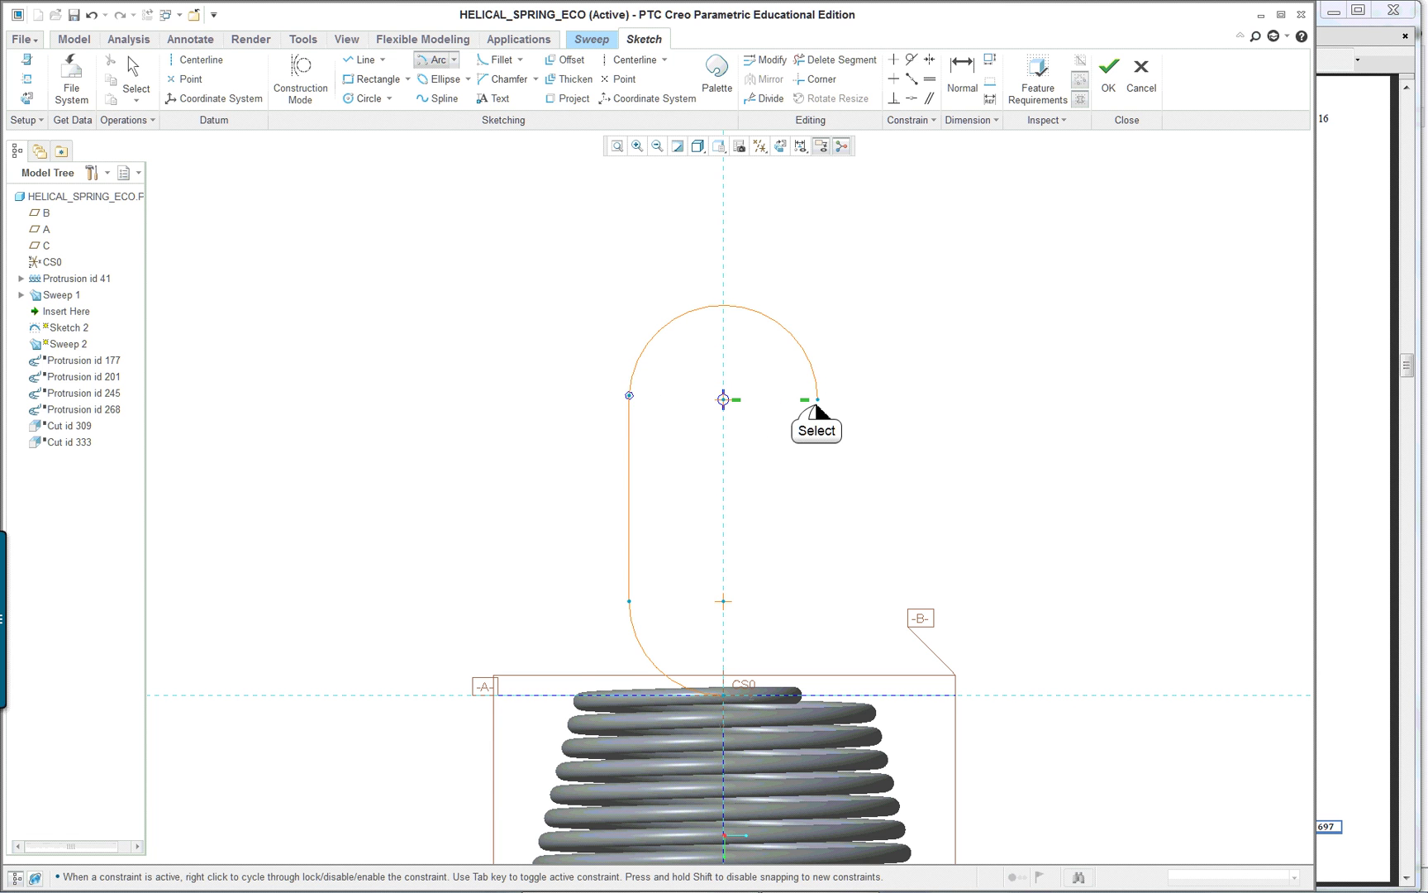
pyautogui.middleClick(919, 424)
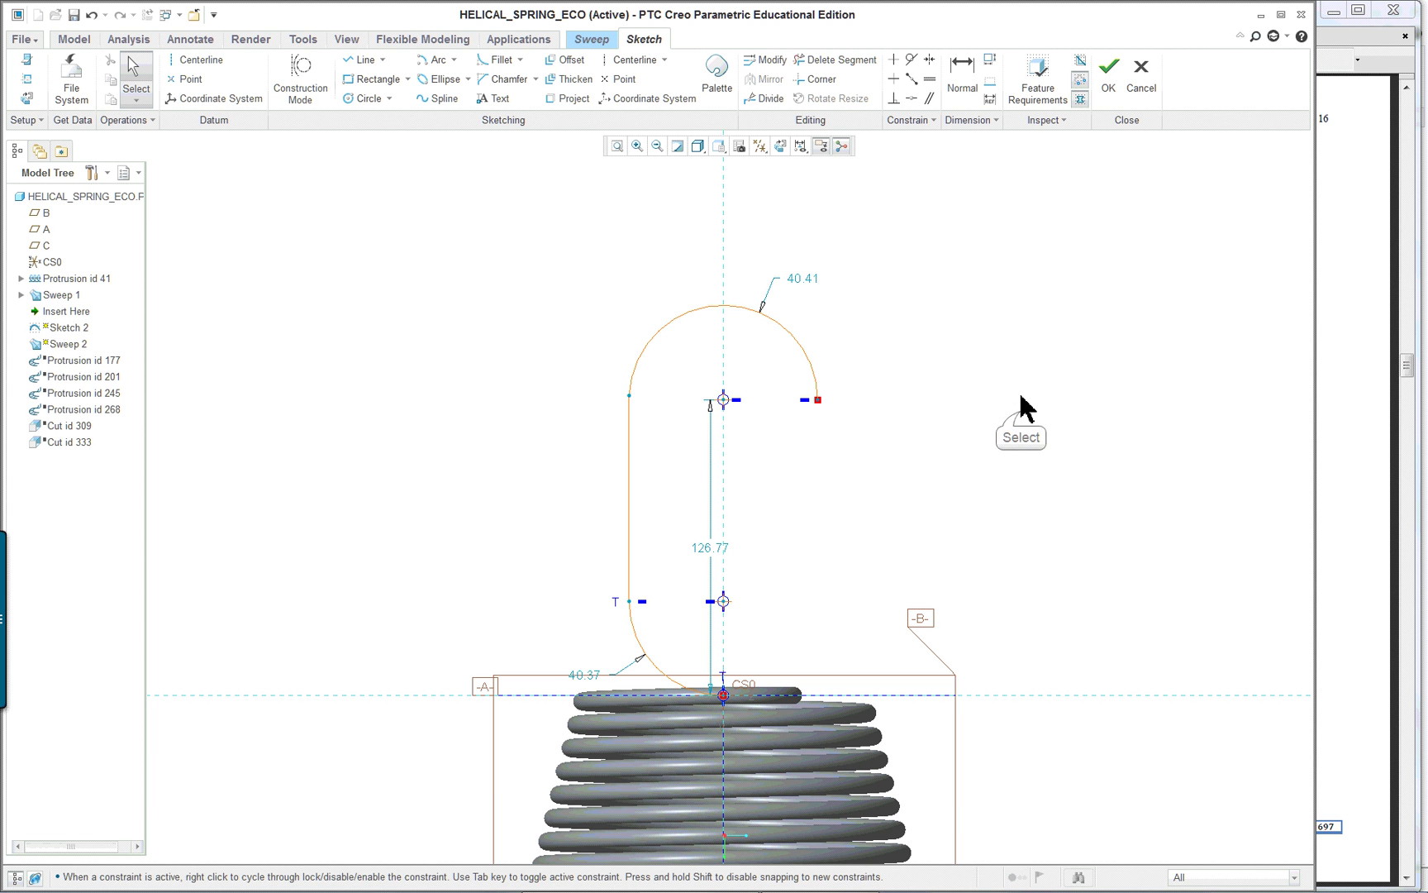
# Step: Make both arcs equal in radius, removing the conflicting constraint in Resolve Sketch
pyautogui.click(926, 83)
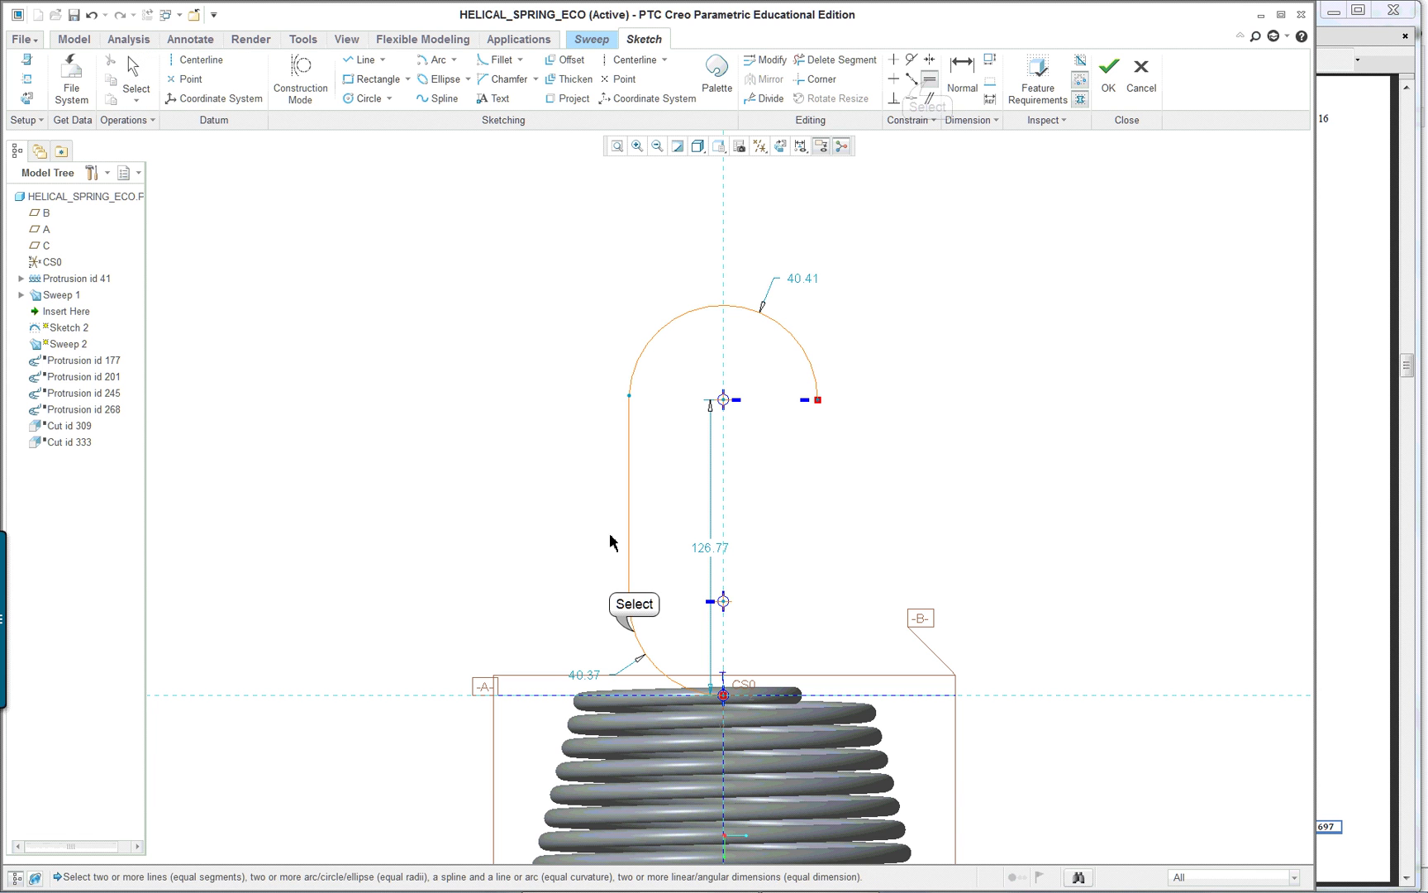
pyautogui.click(636, 638)
pyautogui.click(784, 332)
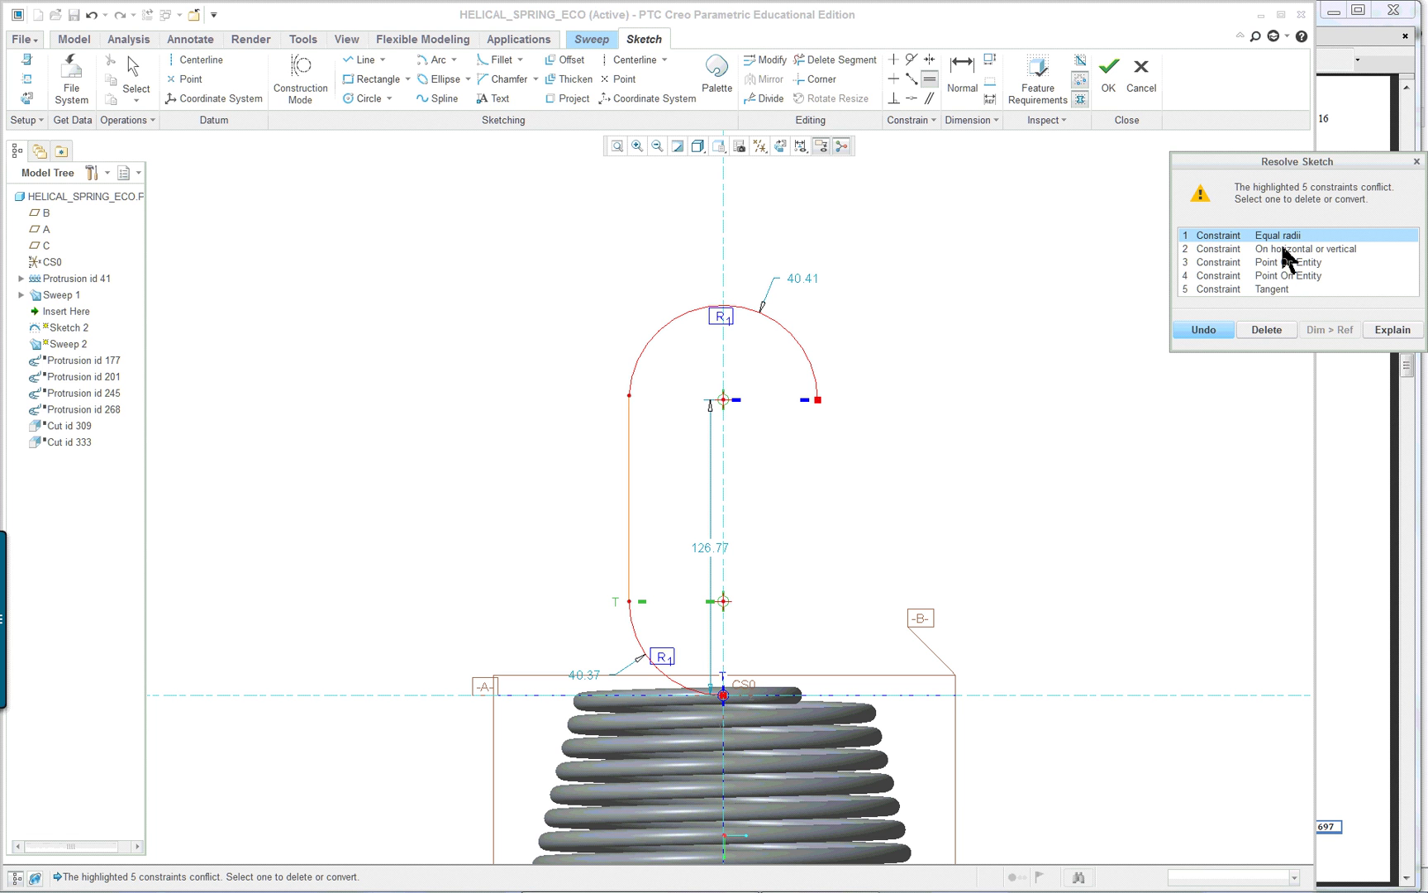
pyautogui.click(1266, 328)
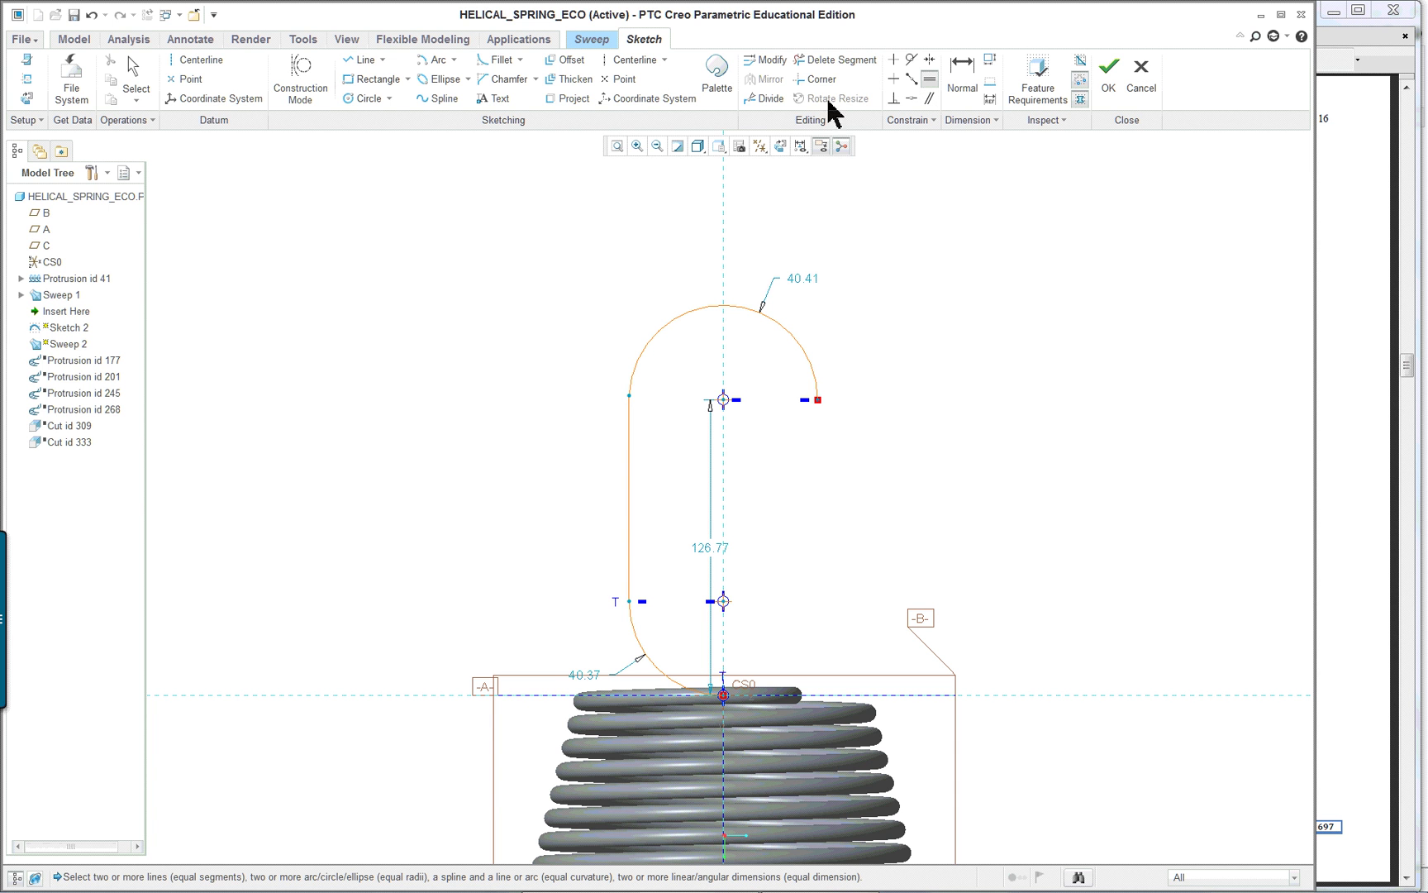
# Step: Make the half-circle tangent to the vertical line, both arcs at 40.39 radius
pyautogui.click(910, 60)
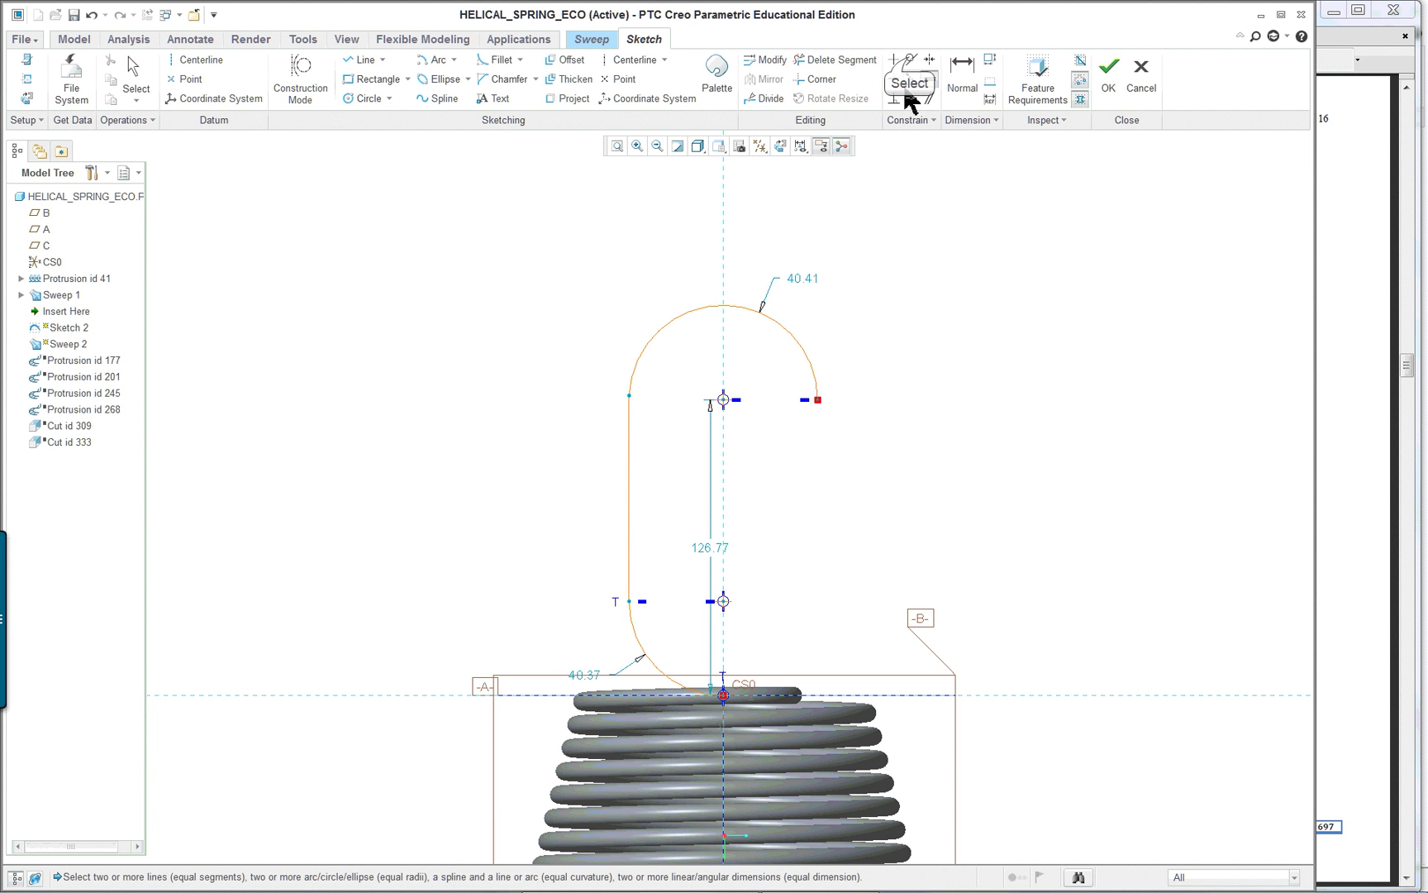
pyautogui.click(629, 417)
pyautogui.click(634, 378)
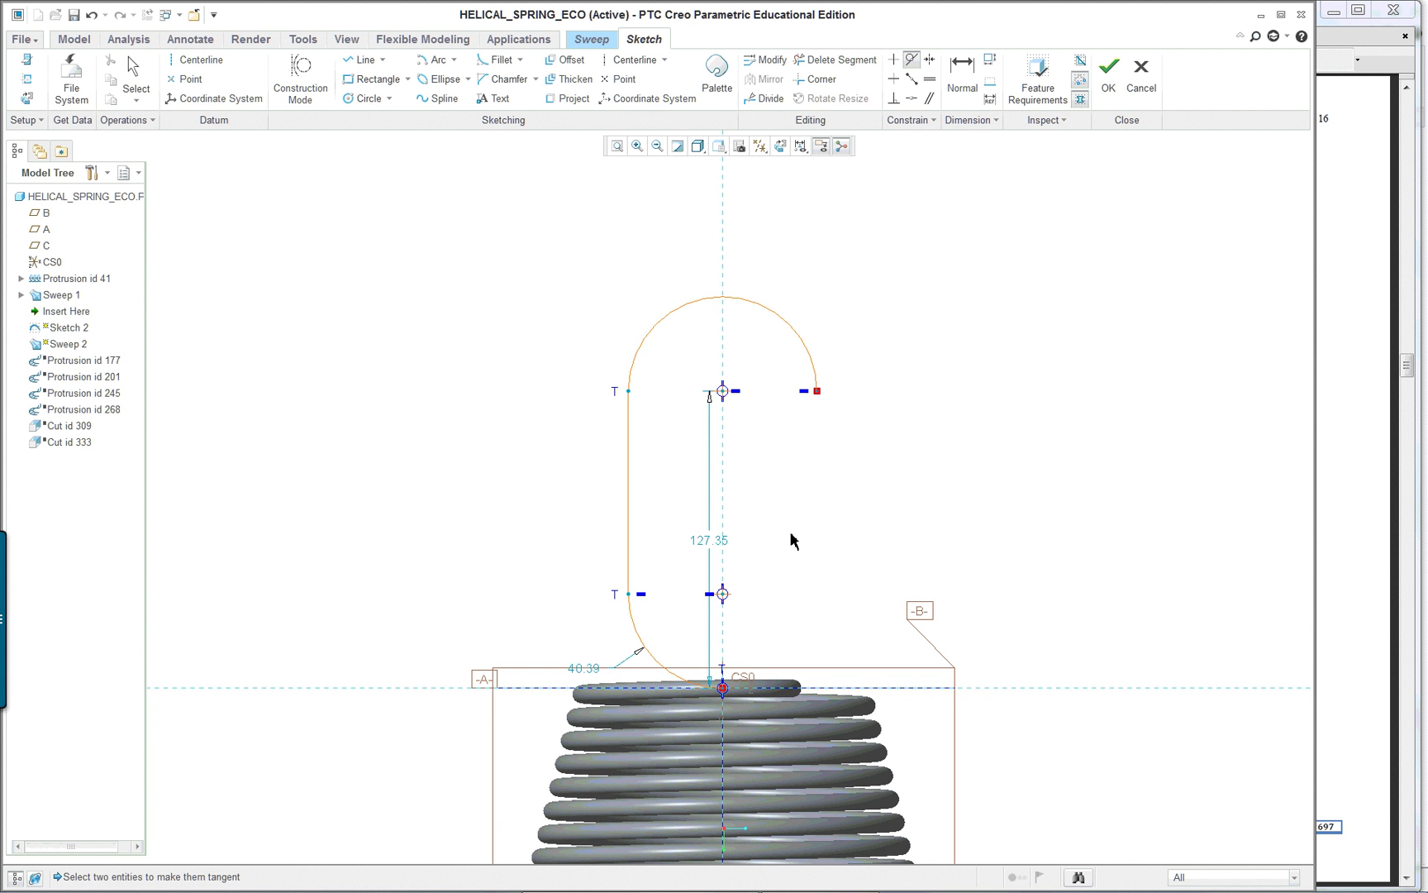
pyautogui.moveTo(798, 525)
pyautogui.mouseDown(button='middle')
pyautogui.moveTo(800, 494)
pyautogui.moveTo(733, 547)
pyautogui.mouseUp(button='middle')
pyautogui.scroll(2, 719, 606)
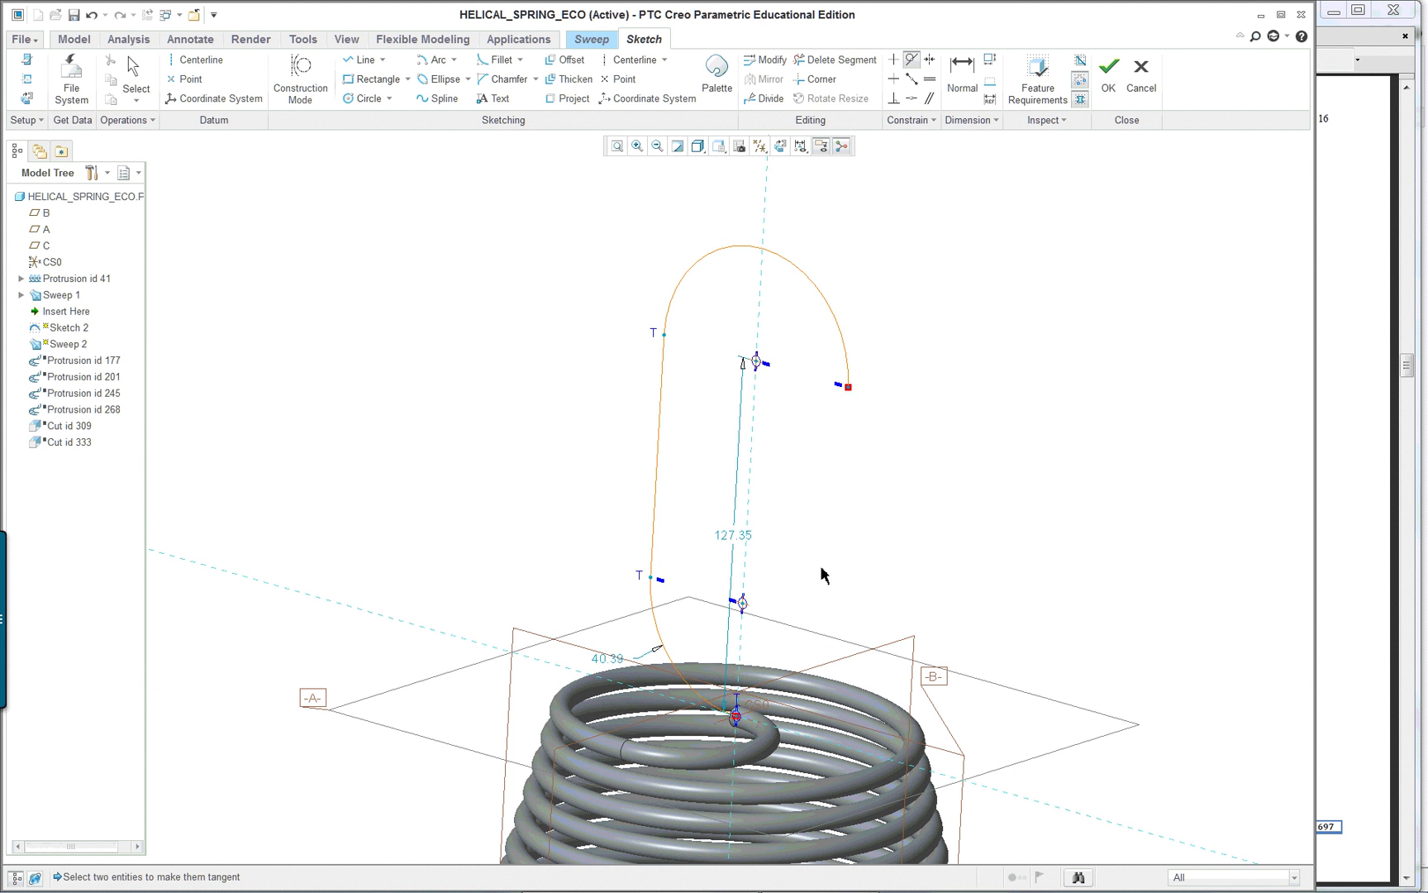
pyautogui.moveTo(822, 574); pyautogui.dragTo(857, 543, button='middle')
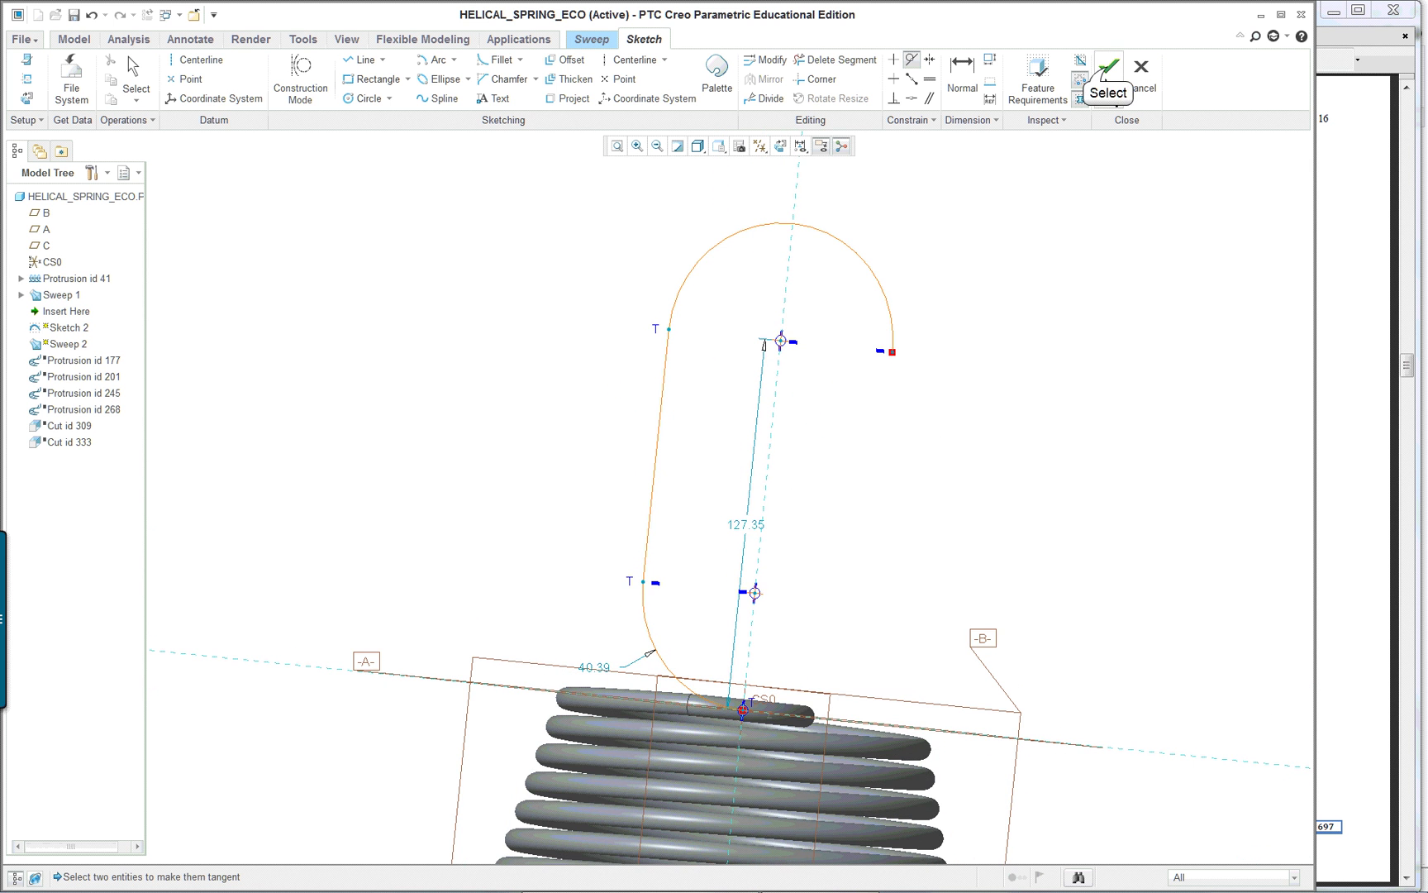
# Step: Finish the path sketch, resume the sweep and move its start point to the spring end
pyautogui.click(1109, 71)
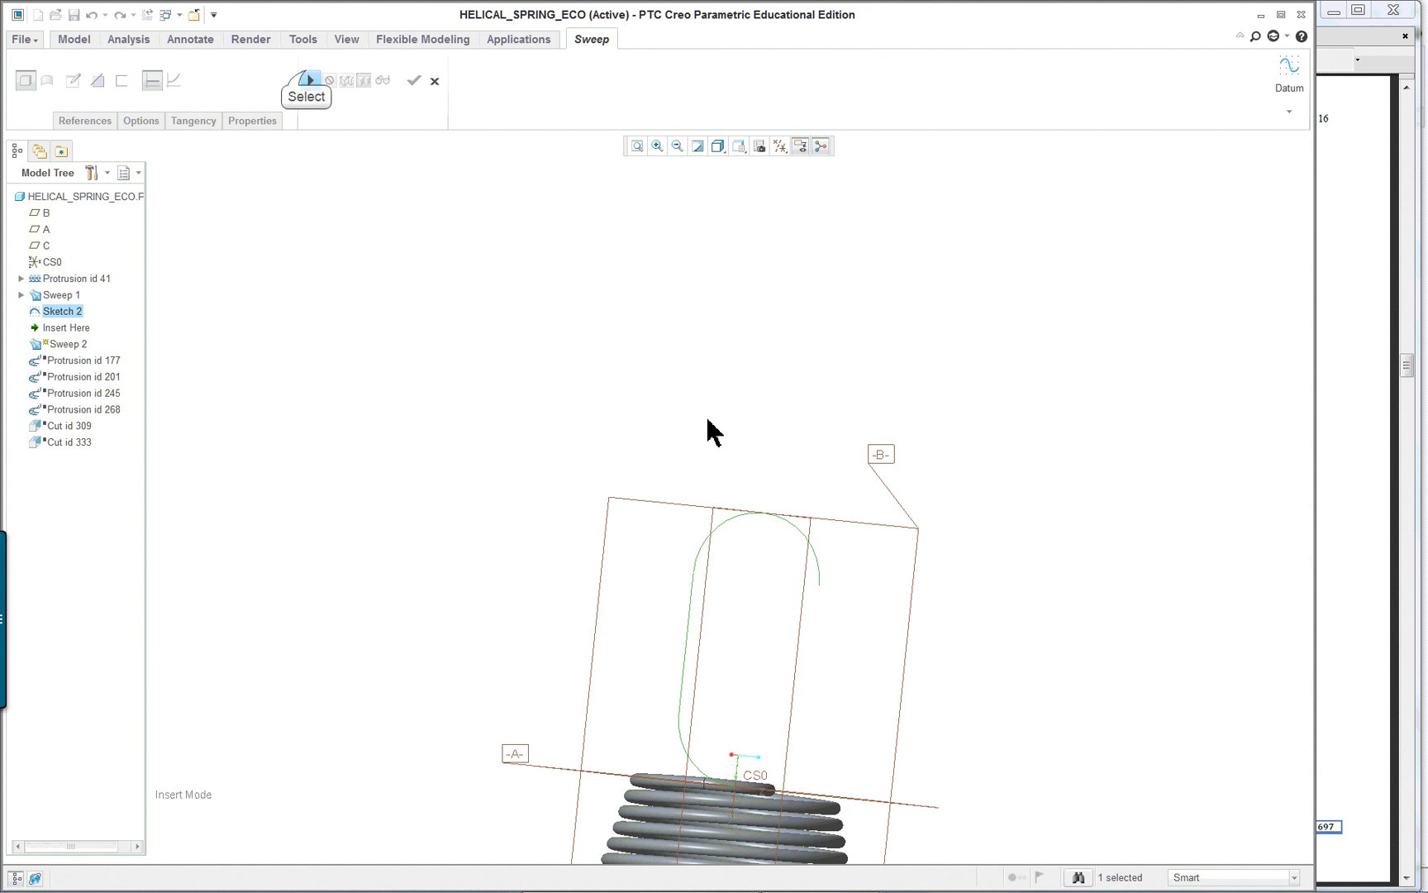
pyautogui.click(311, 80)
pyautogui.scroll(-3, 905, 584)
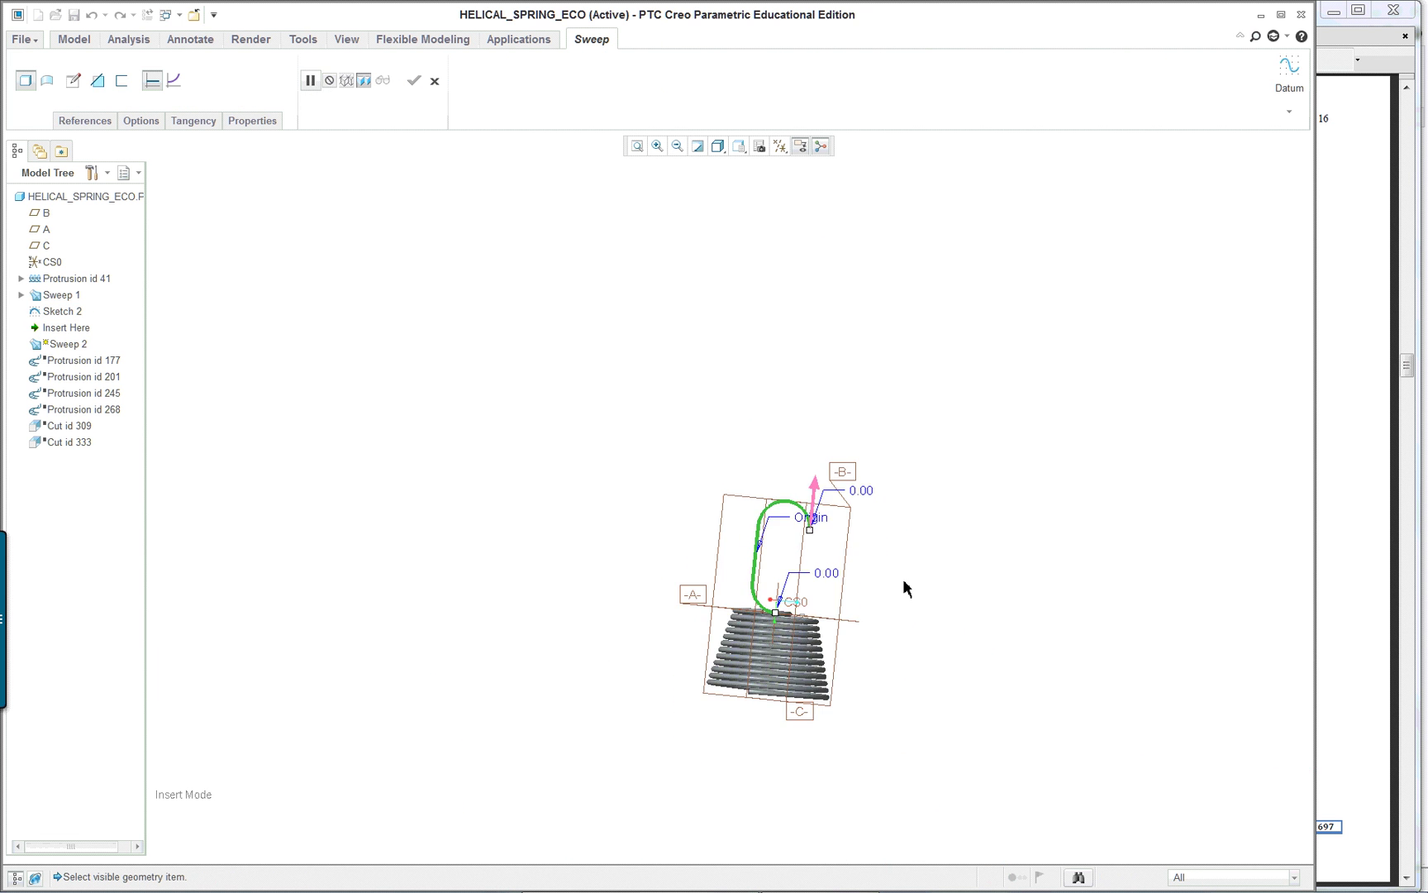
pyautogui.moveTo(905, 584); pyautogui.dragTo(859, 628, button='middle')
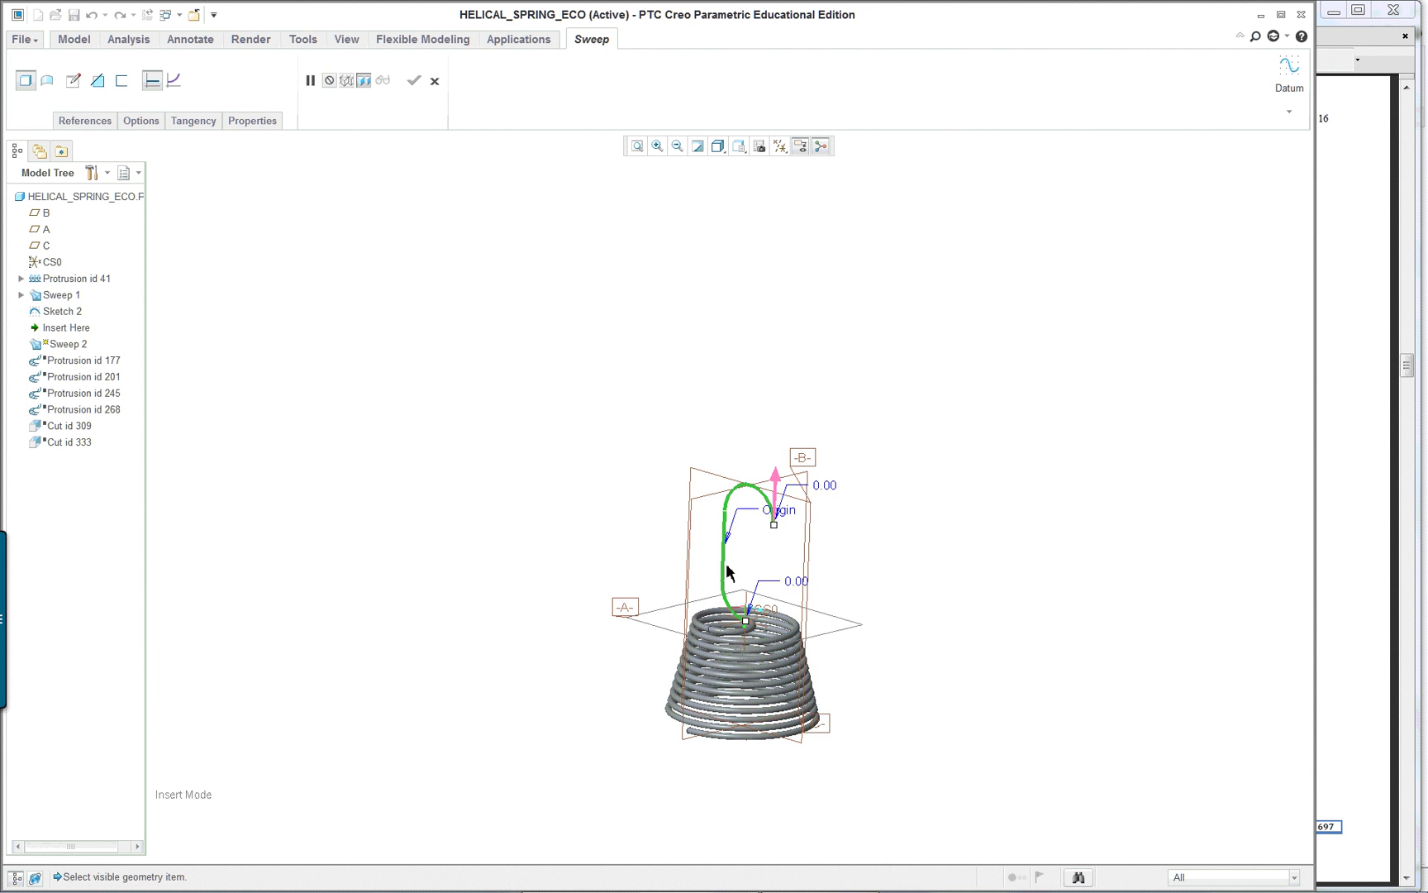
pyautogui.scroll(5, 813, 653)
pyautogui.scroll(-1, 855, 632)
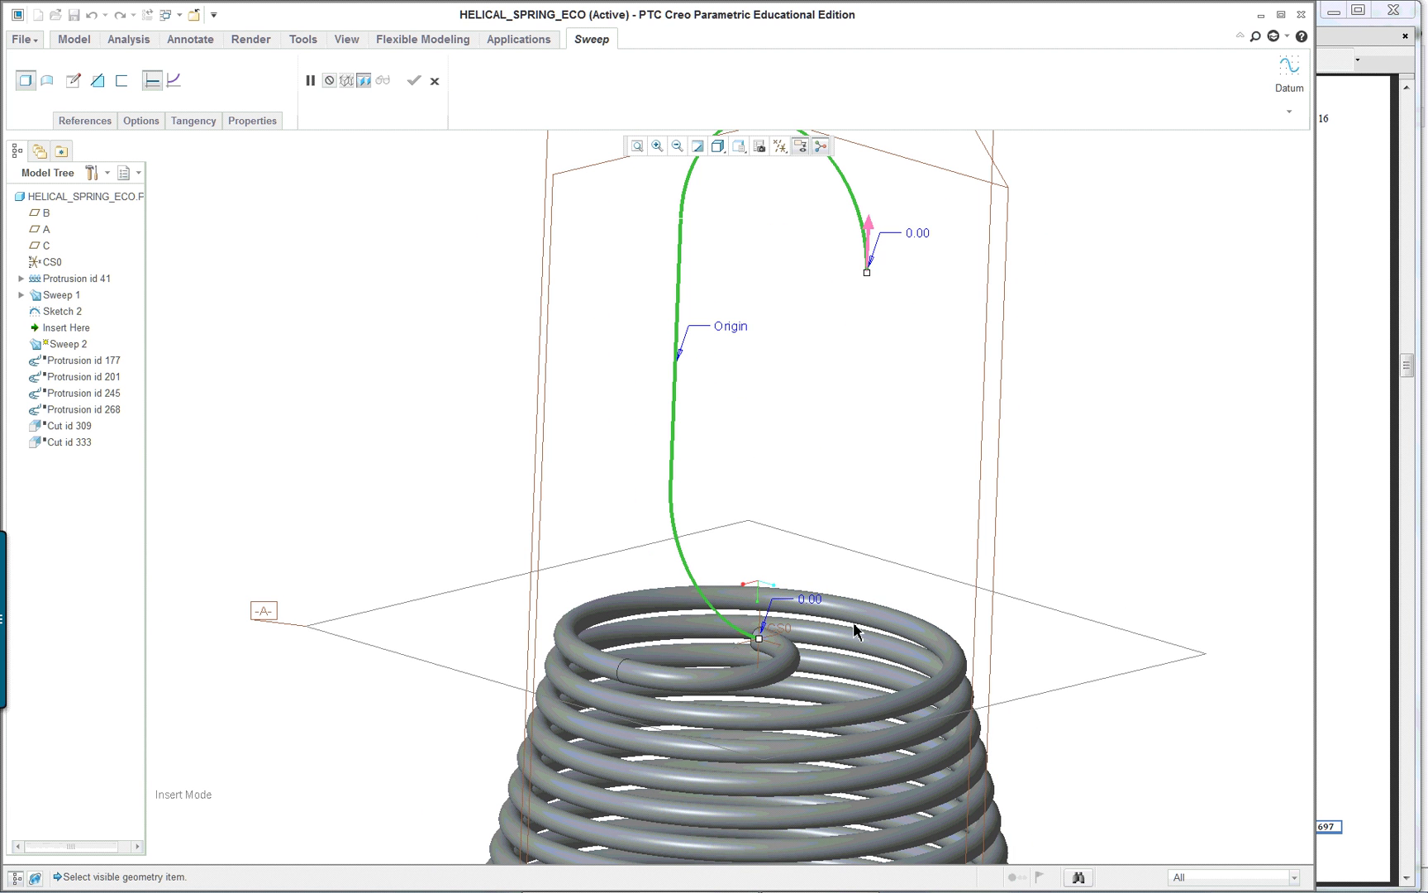
pyautogui.click(871, 238)
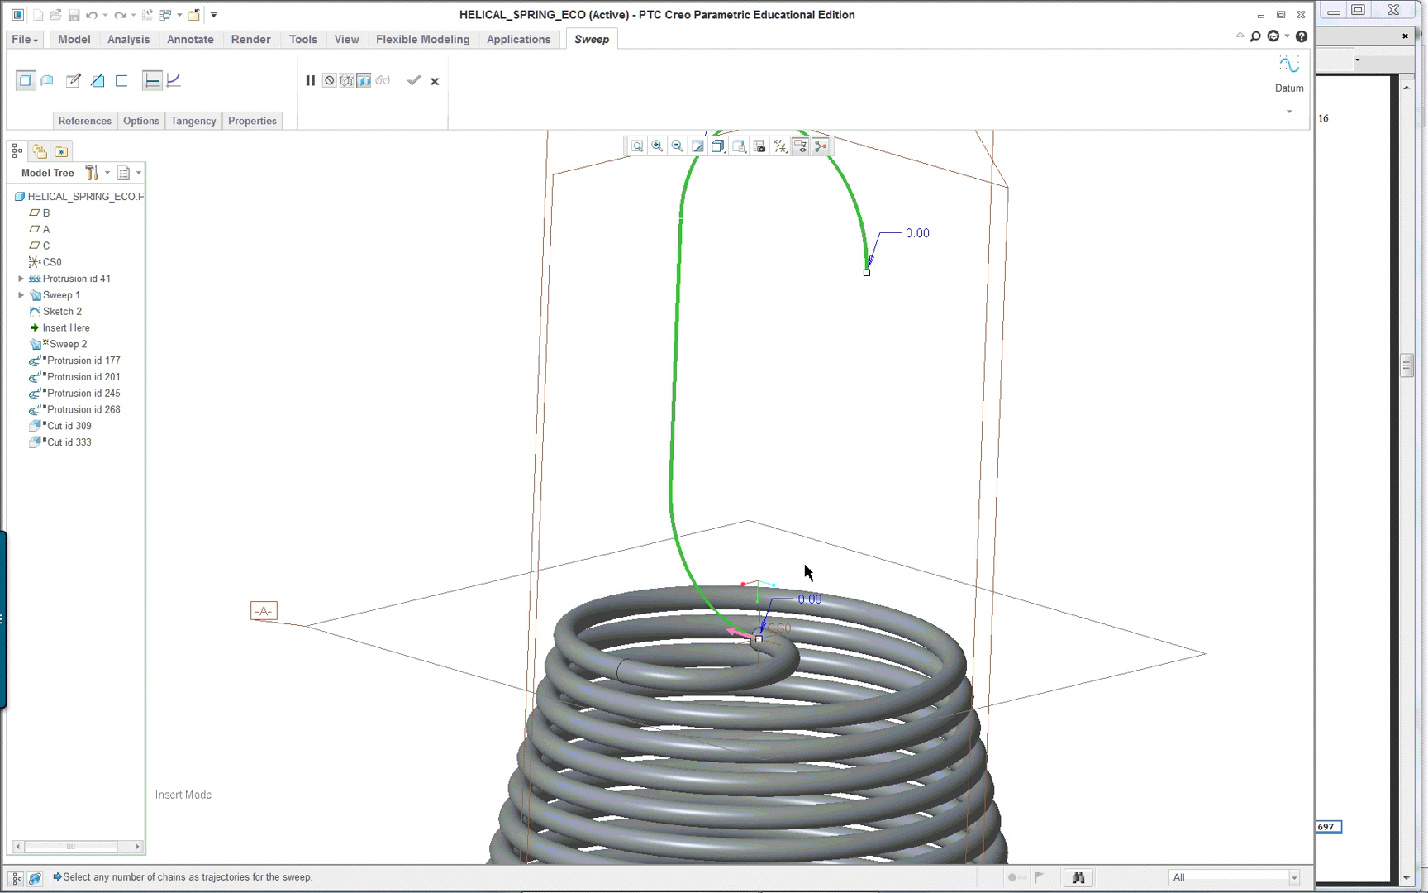
pyautogui.scroll(4, 738, 649)
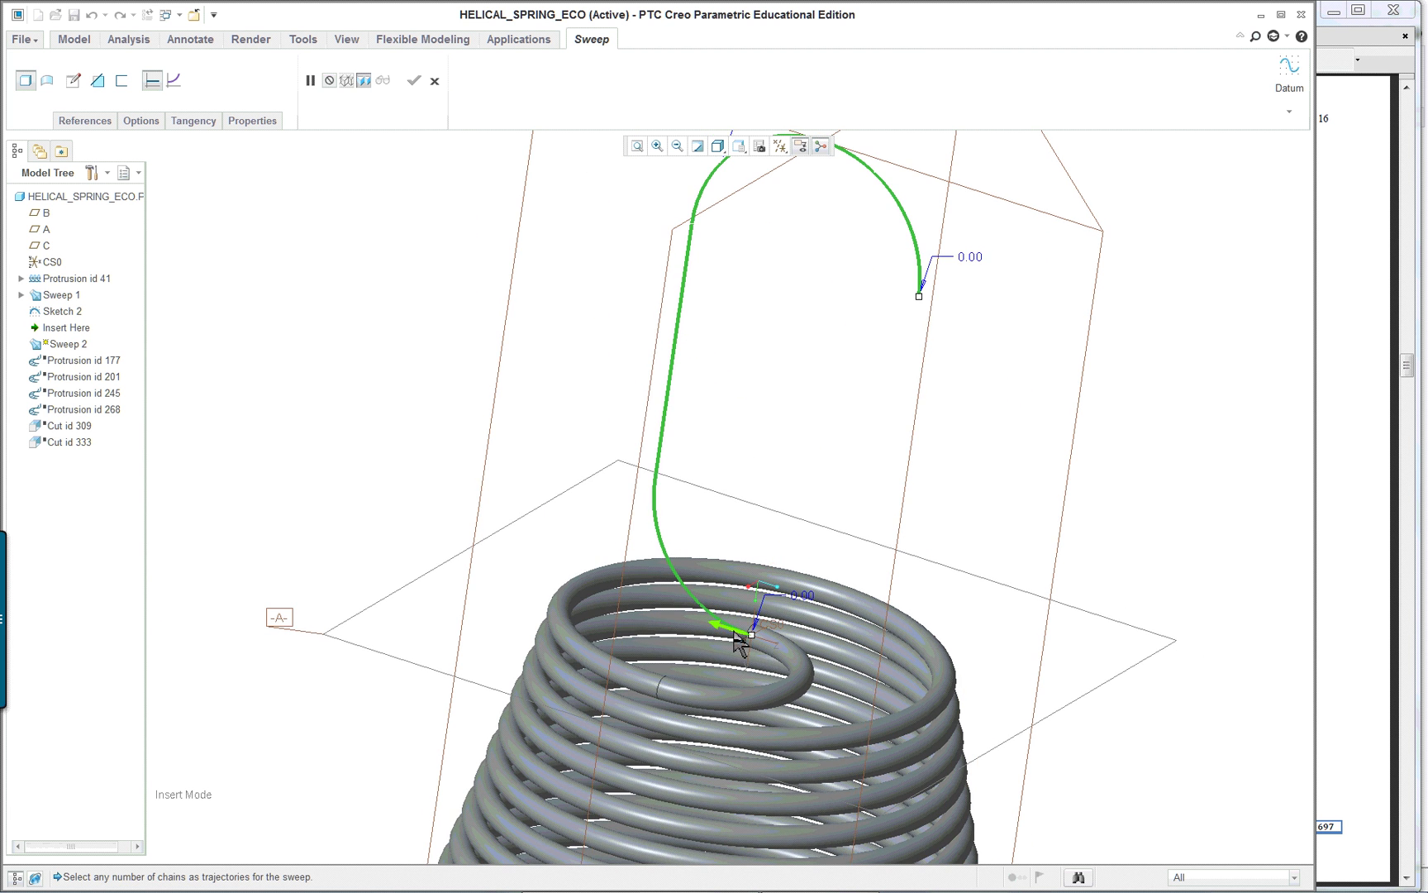
pyautogui.moveTo(753, 648); pyautogui.dragTo(839, 668, button='middle')
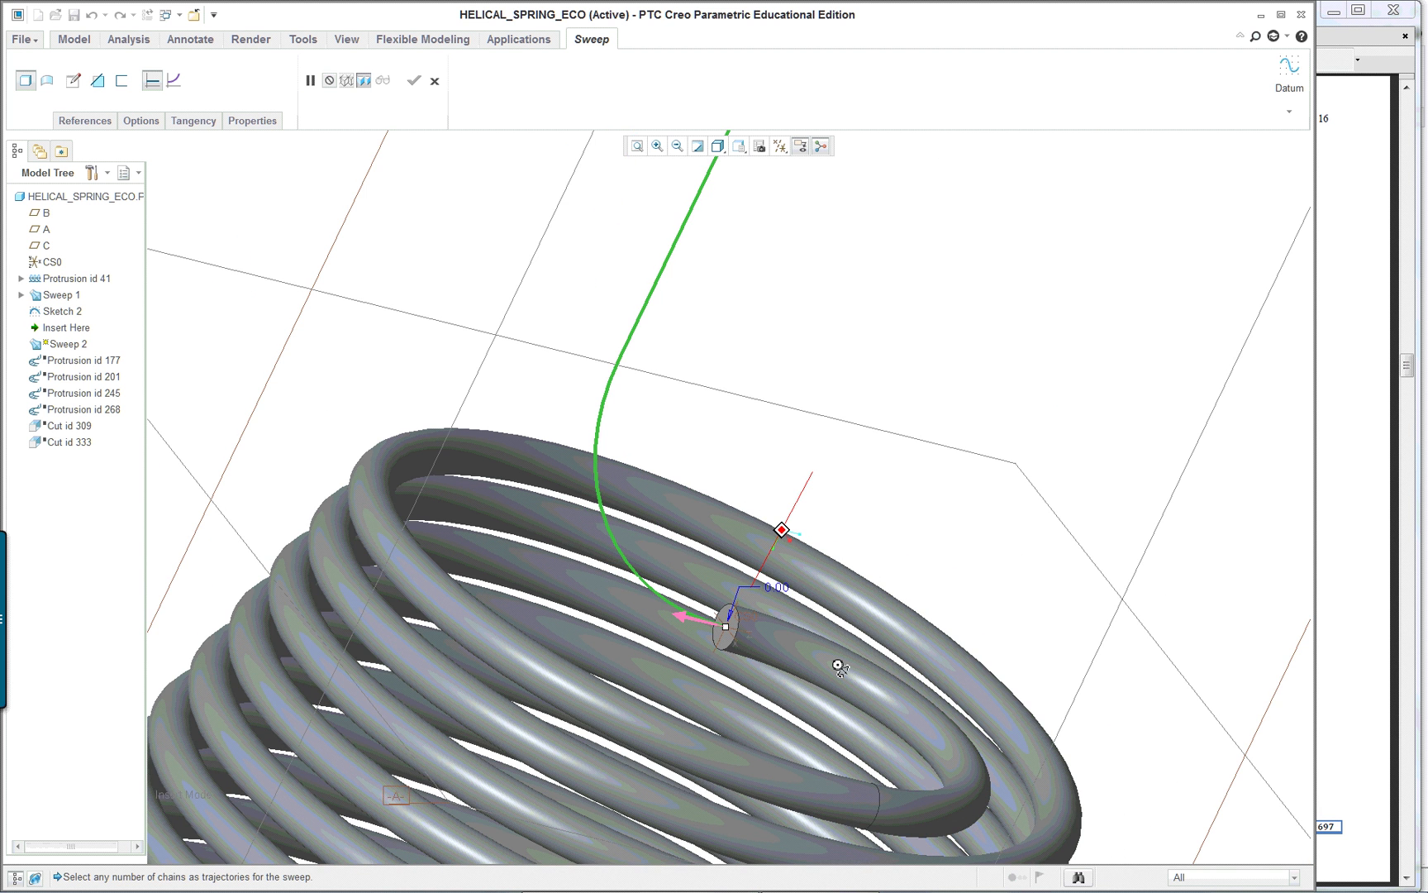
pyautogui.scroll(4, 741, 693)
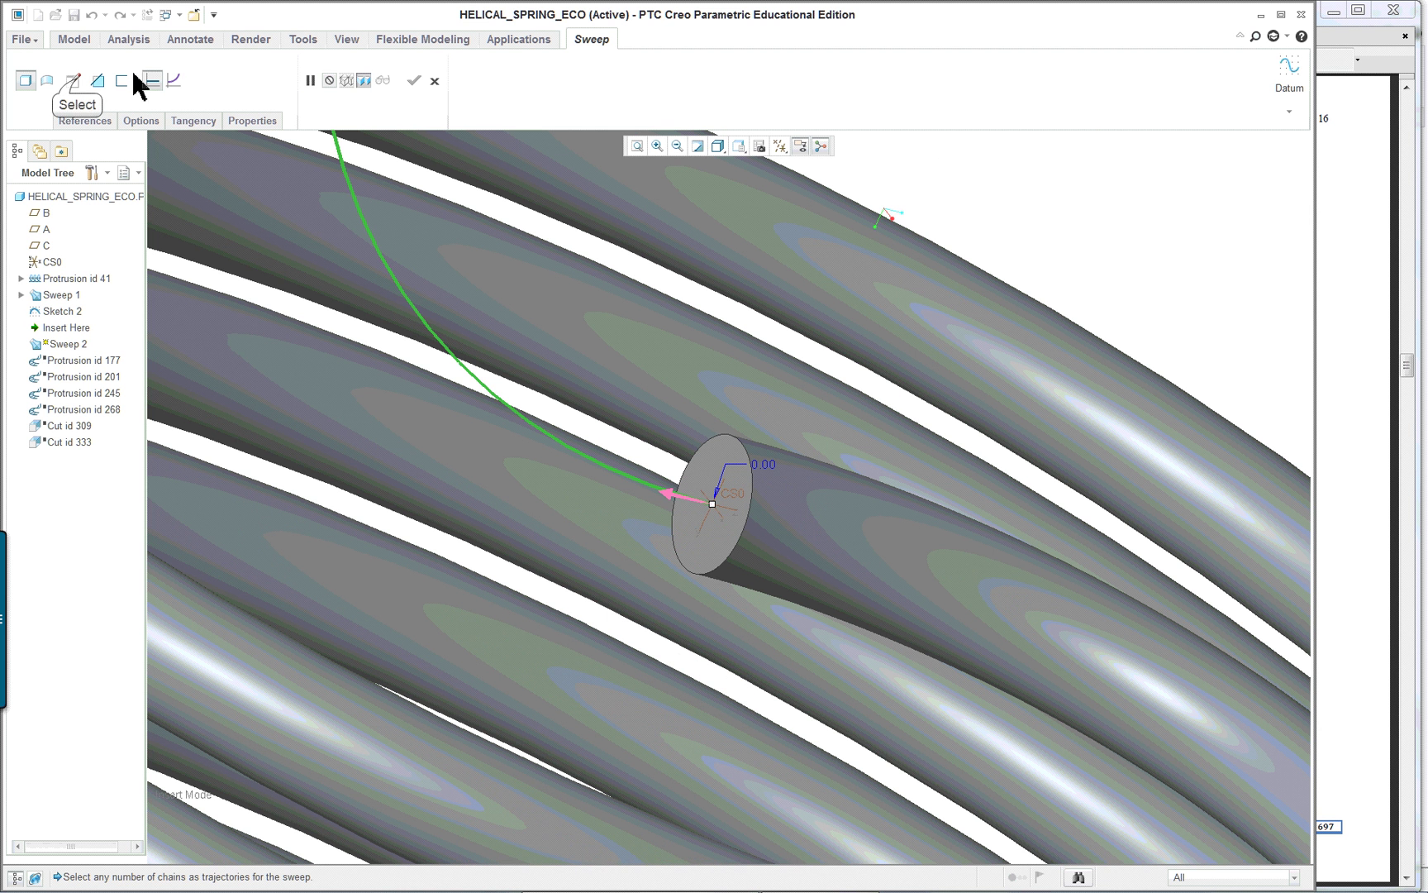
# Step: Make the sweep section by projecting the coil end's circular edge loop, and preview the hook
pyautogui.click(79, 81)
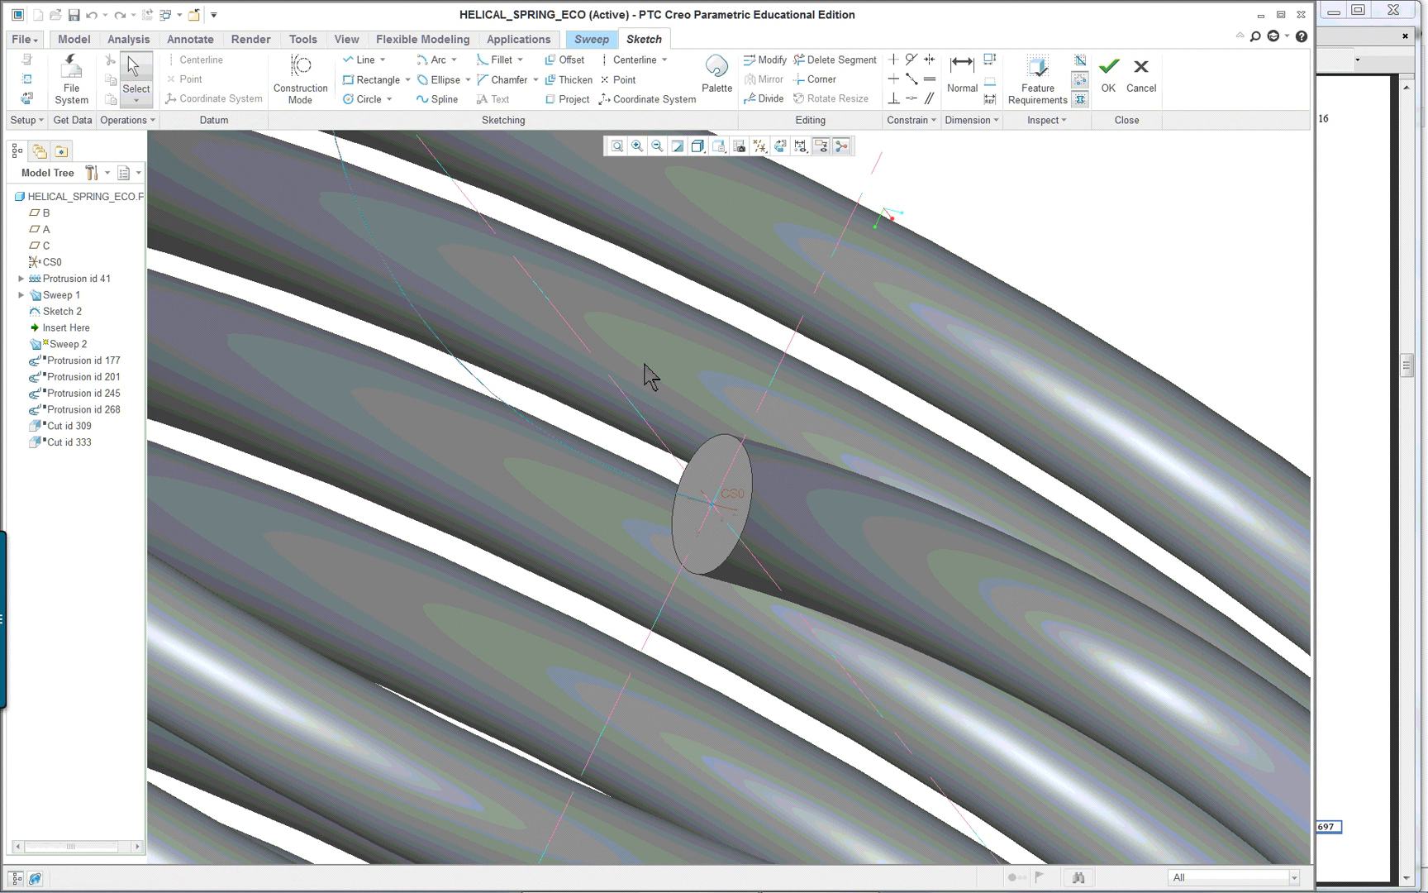
pyautogui.click(570, 99)
pyautogui.click(1345, 198)
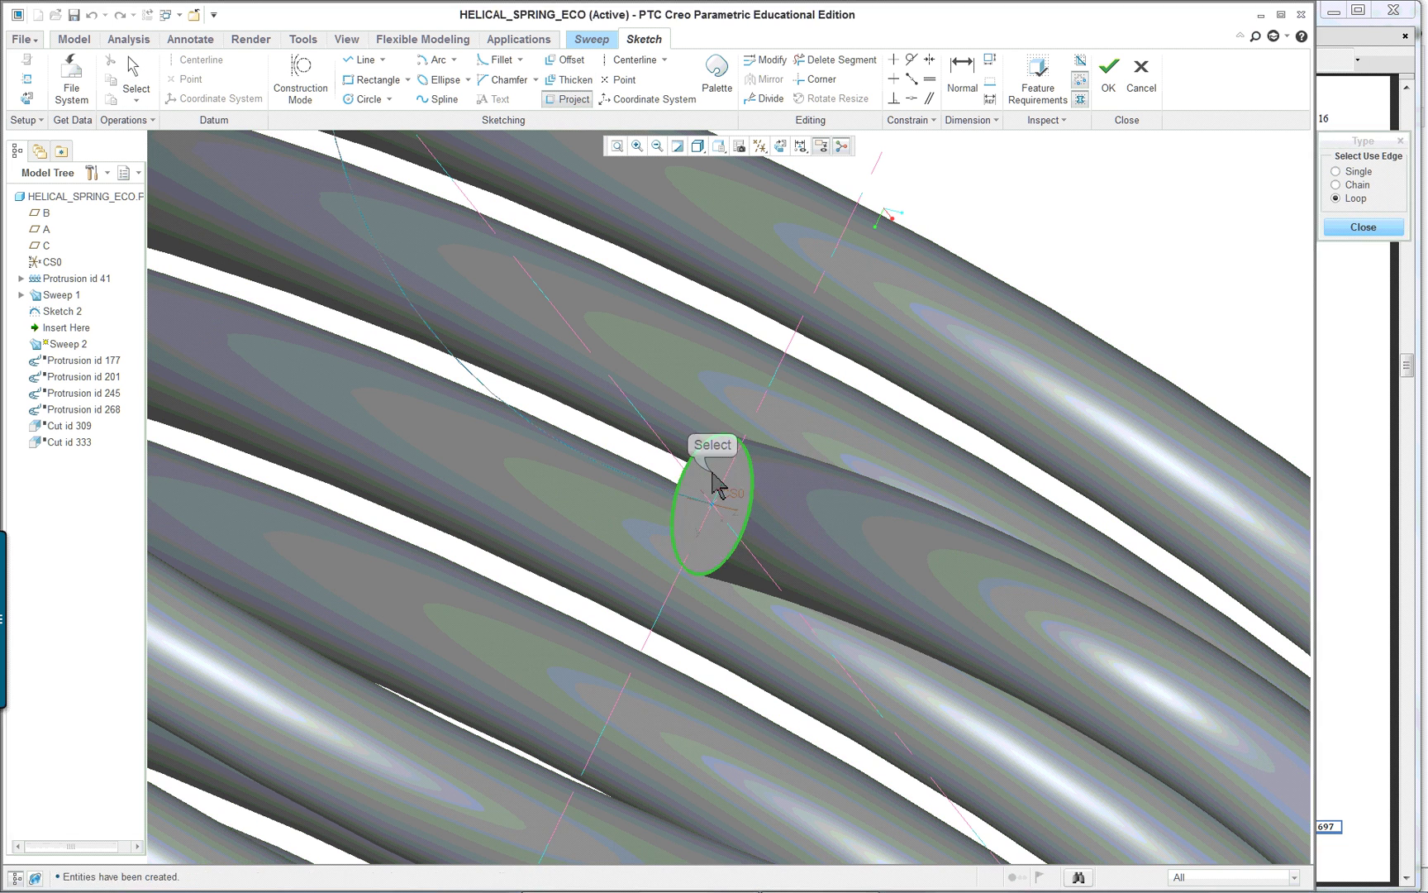
pyautogui.click(716, 484)
pyautogui.rightClick(1230, 255)
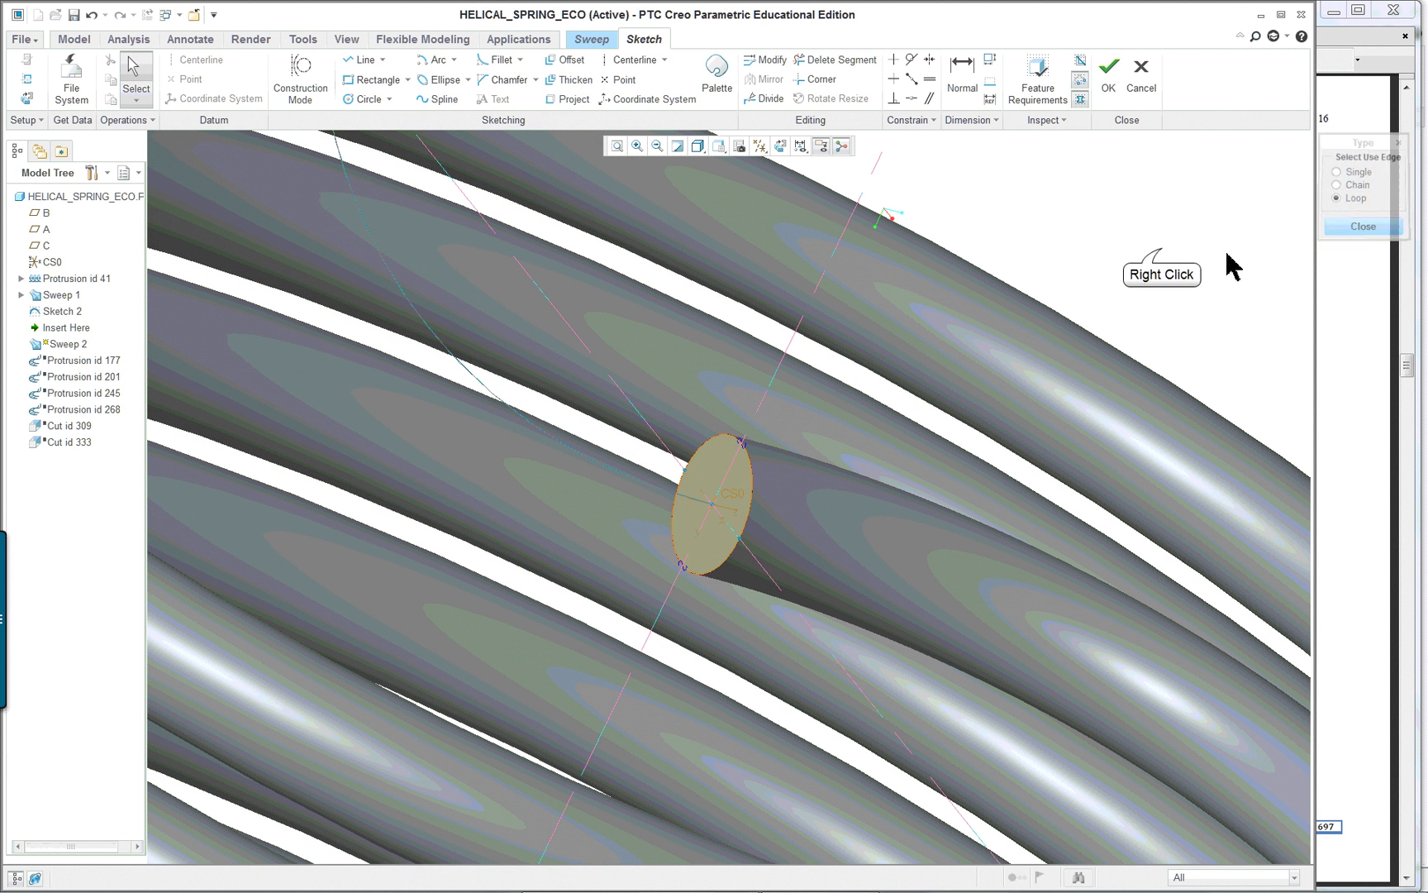
pyautogui.rightClick(1163, 252)
pyautogui.click(1196, 471)
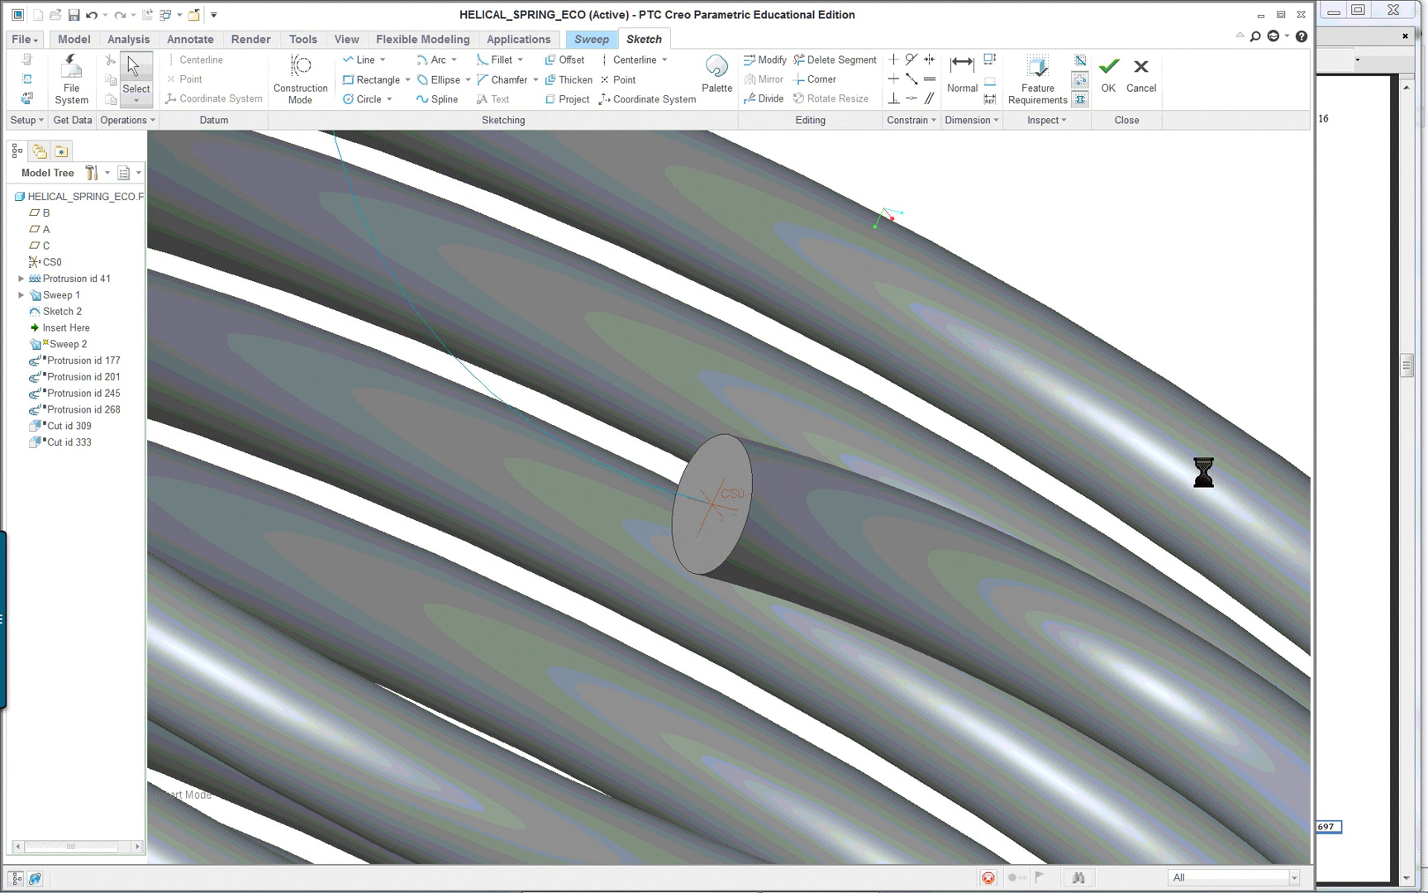
pyautogui.scroll(-5, 1006, 489)
pyautogui.hotkey('ctrl', 'd')
pyautogui.scroll(3, 1146, 289)
pyautogui.moveTo(1111, 419); pyautogui.dragTo(815, 461, button='middle')
# Step: Complete the hook sweep and start a material-removing extrude sketched on datum plane B
pyautogui.middleClick(712, 483)
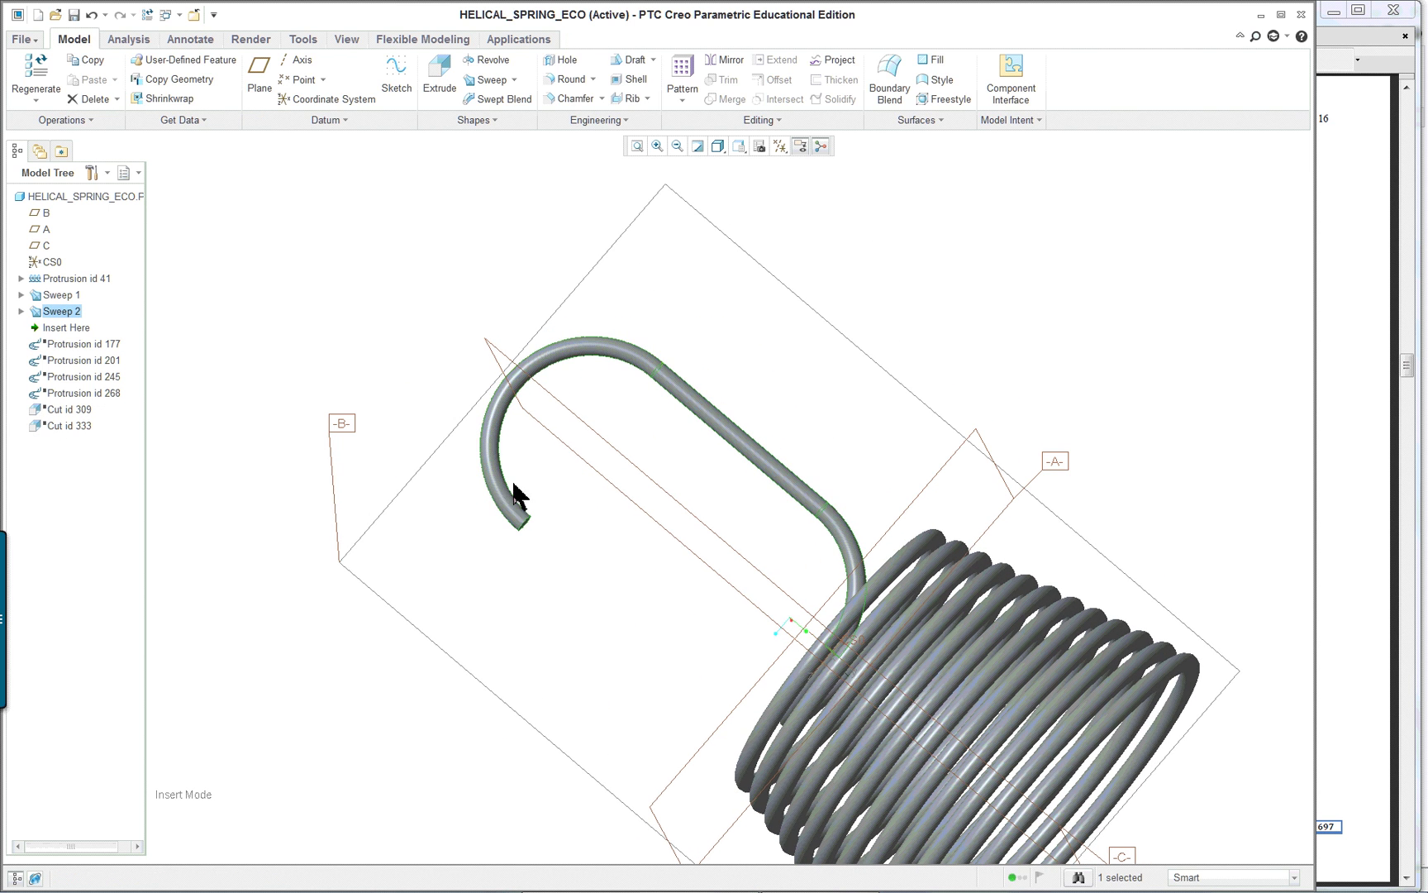
pyautogui.moveTo(567, 501); pyautogui.dragTo(447, 284, button='middle')
pyautogui.click(441, 69)
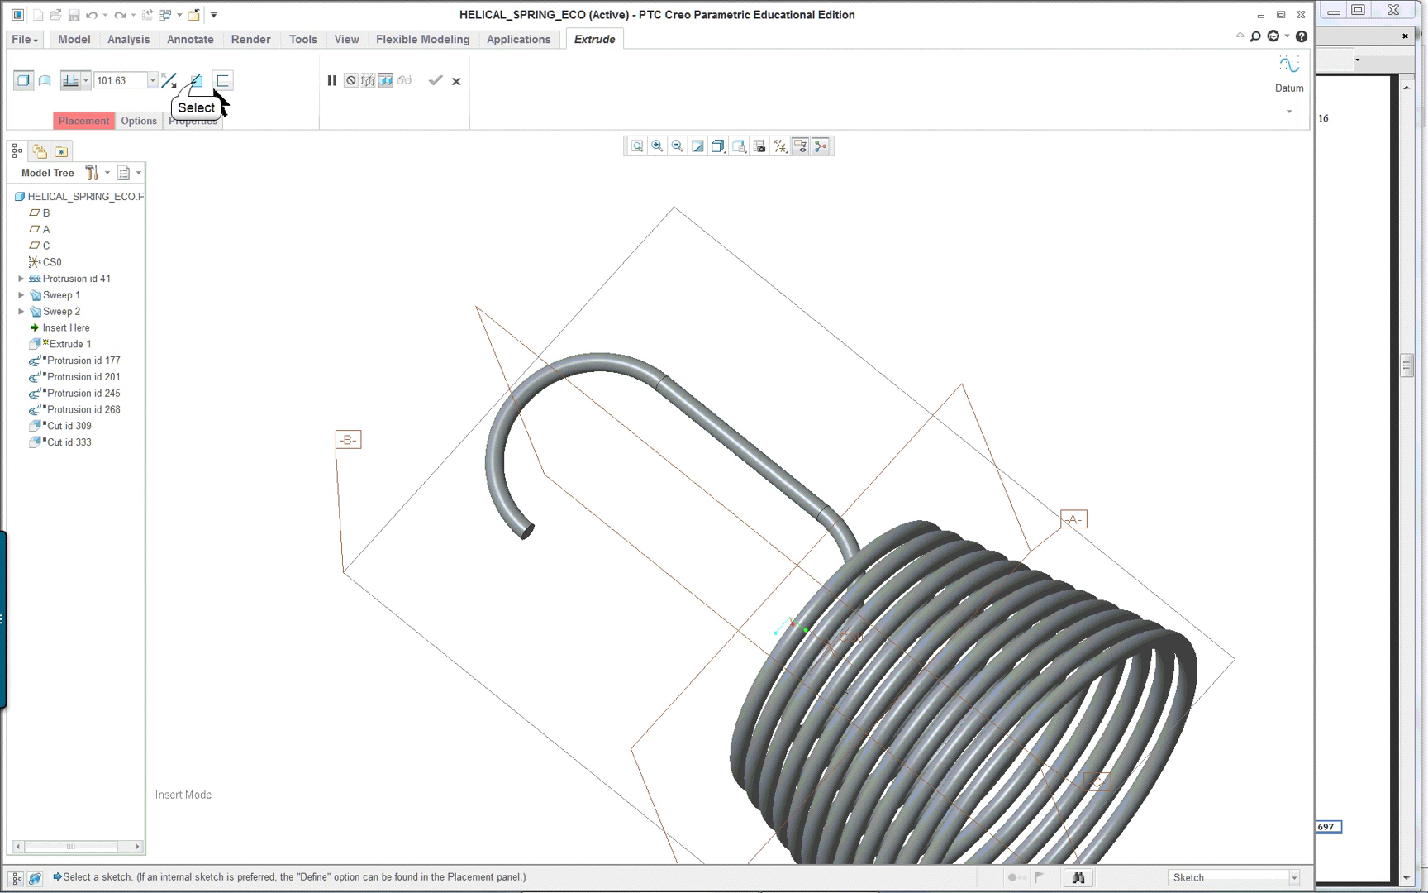
pyautogui.click(197, 83)
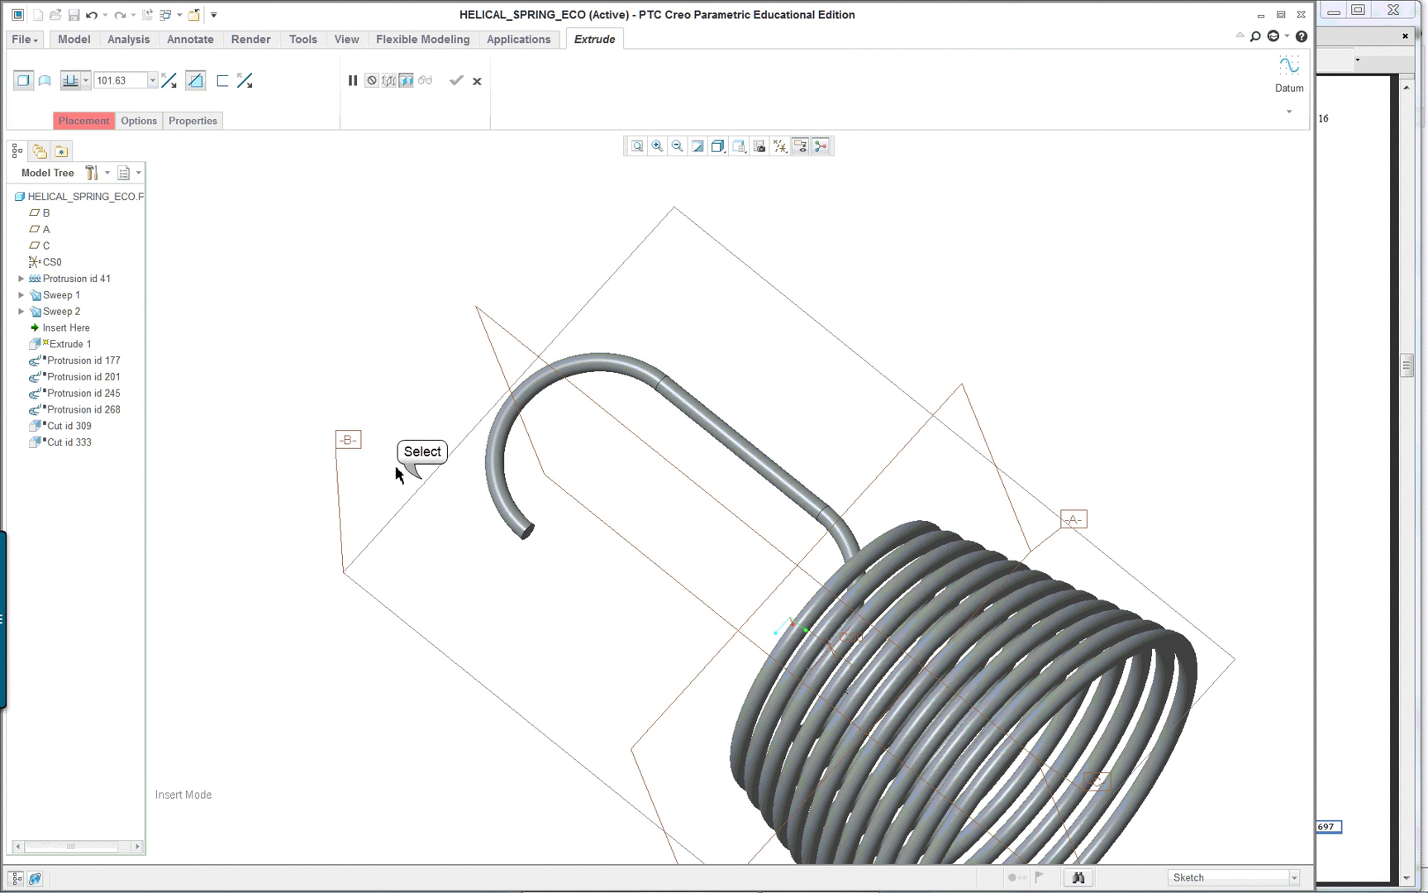
pyautogui.click(422, 483)
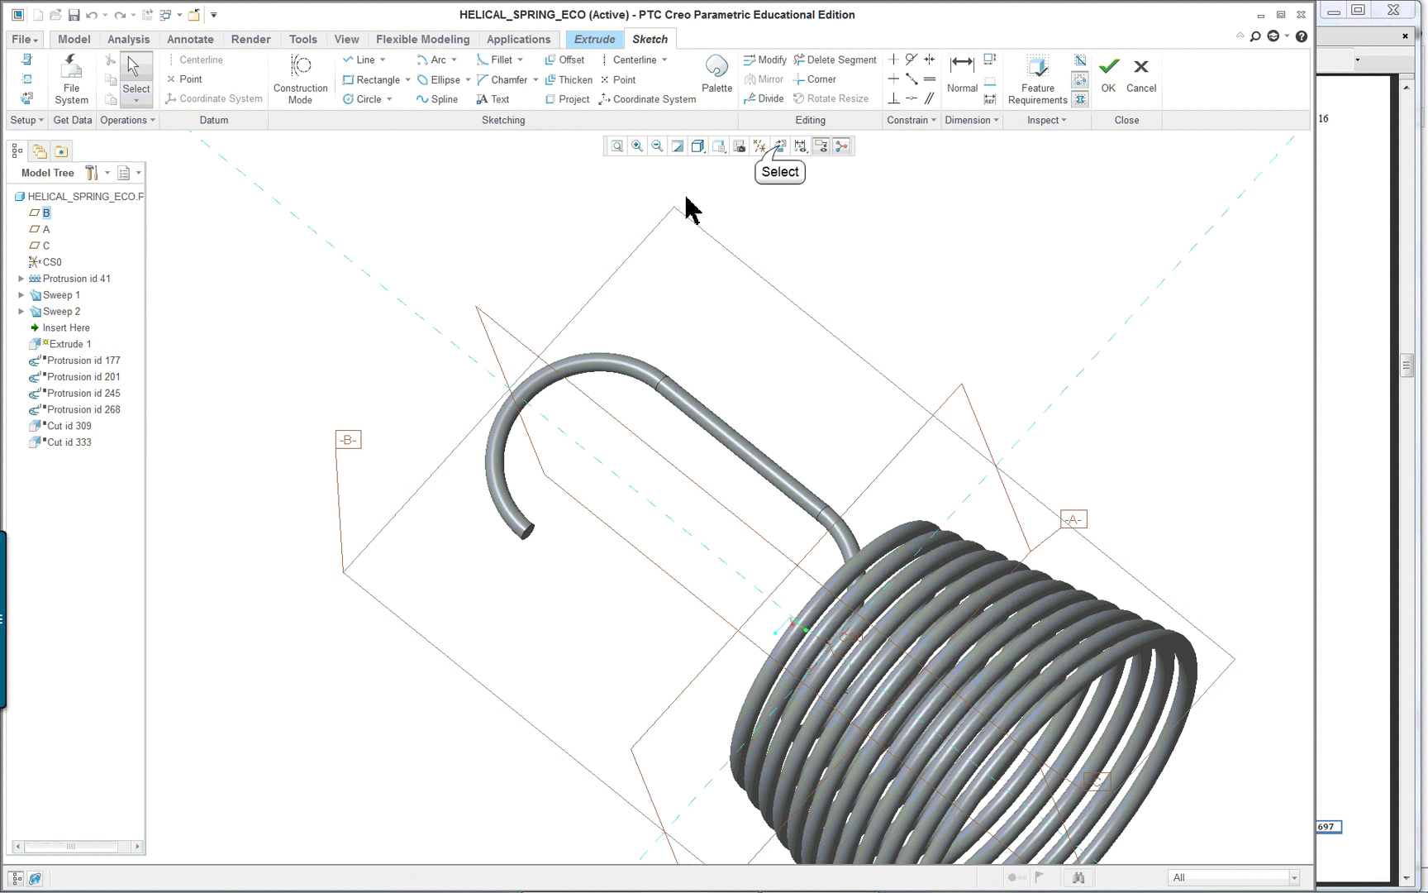
pyautogui.click(780, 148)
pyautogui.scroll(-2, 752, 620)
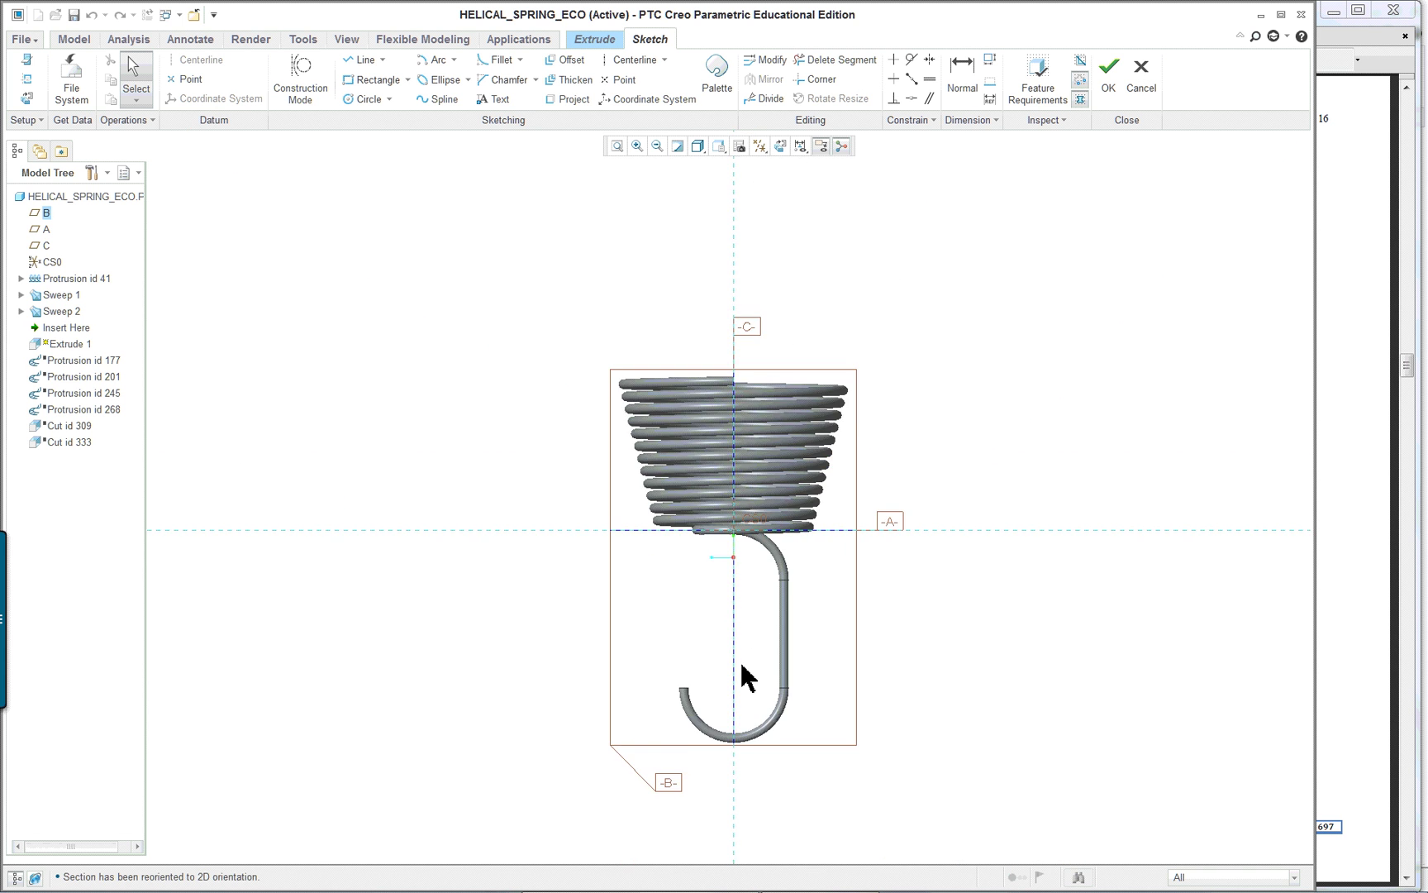
pyautogui.scroll(3, 748, 711)
pyautogui.scroll(4, 692, 637)
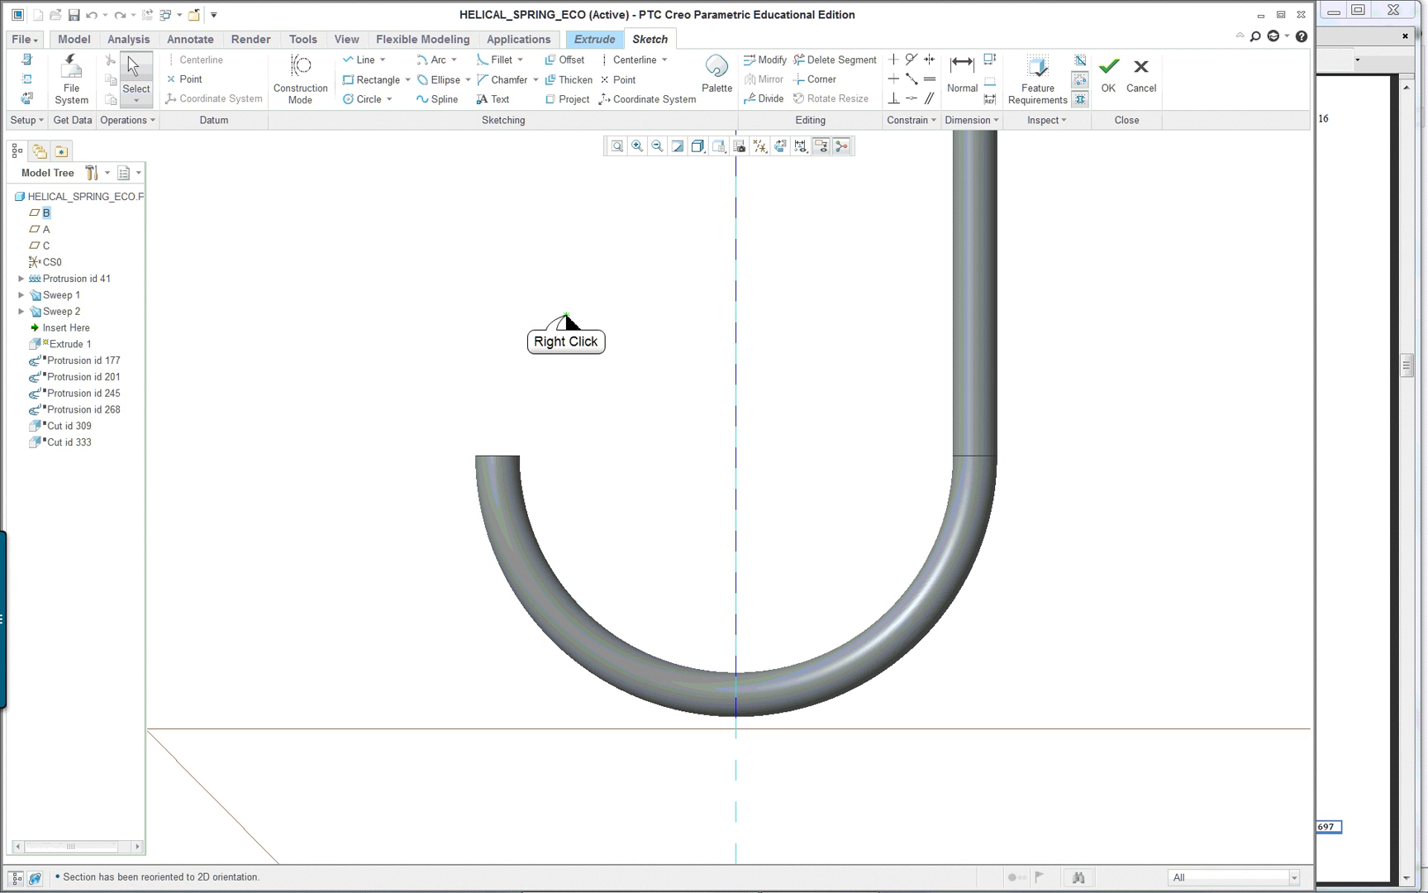
# Step: Add the hook tip's end face and edge as sketch references
pyautogui.rightClick(565, 366)
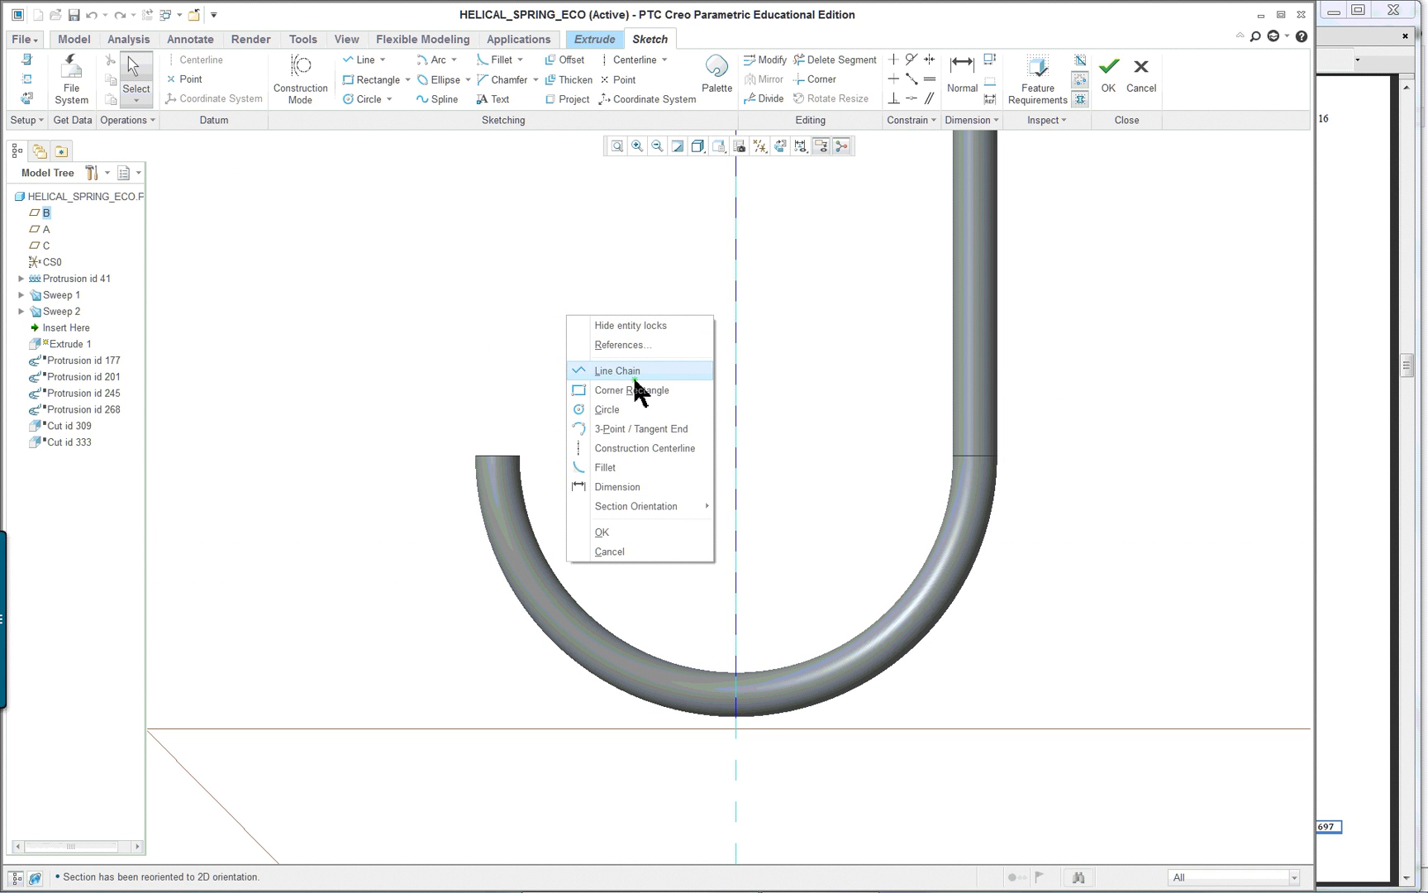
pyautogui.click(633, 347)
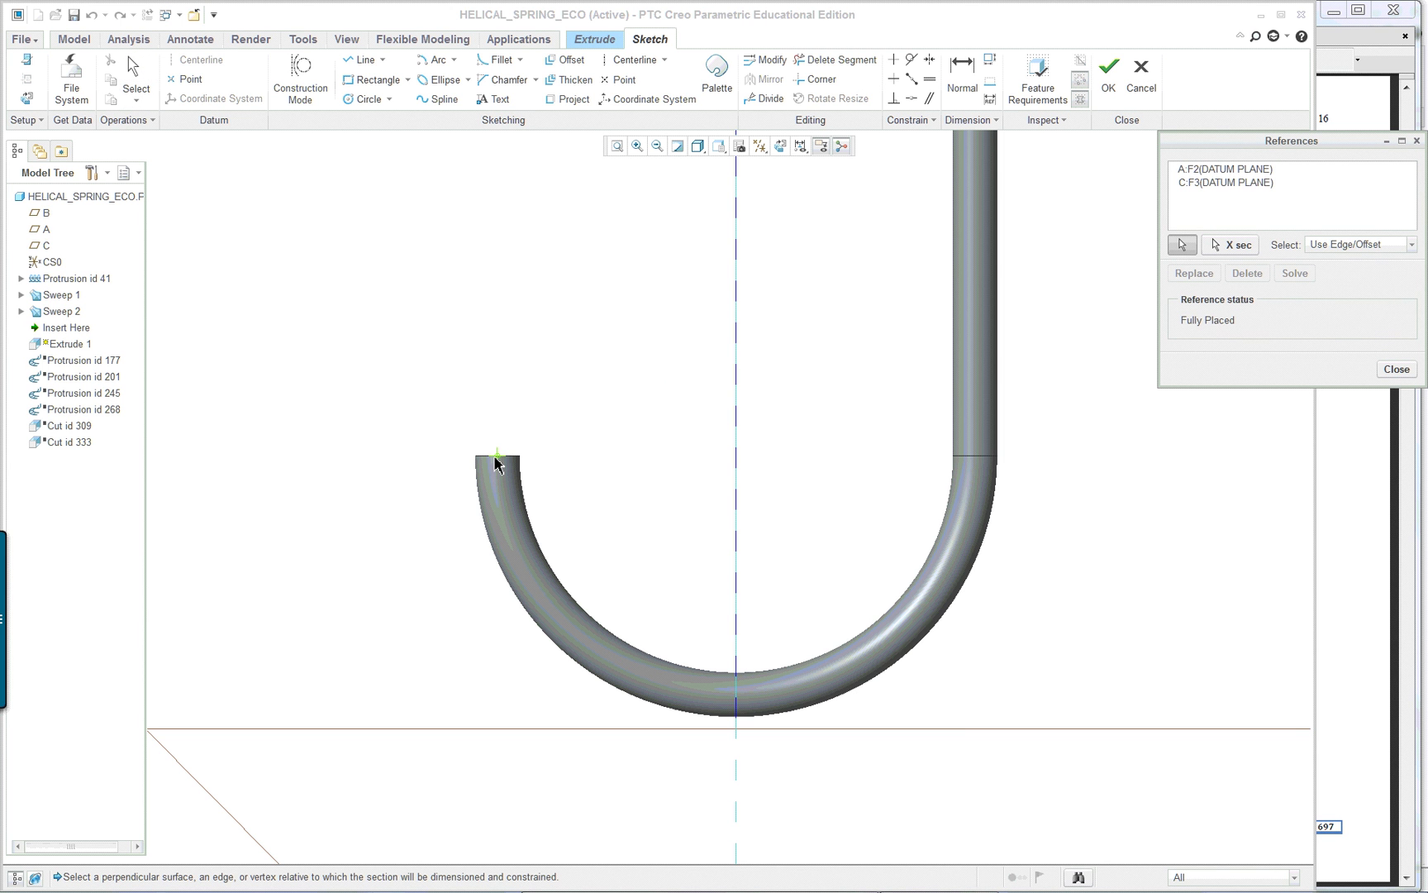
pyautogui.scroll(2, 496, 463)
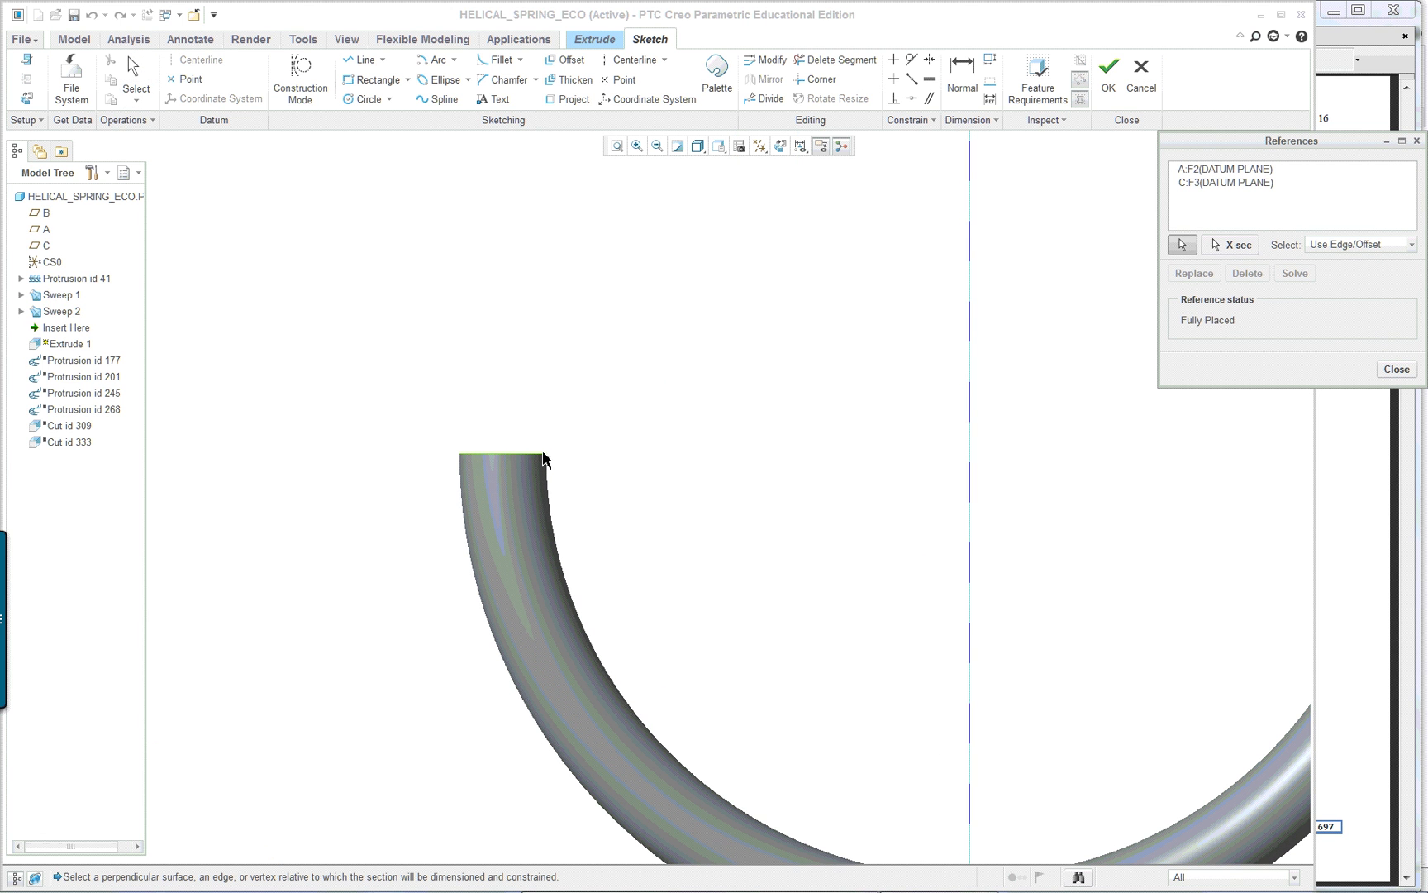
pyautogui.scroll(-3, 462, 467)
pyautogui.moveTo(475, 466); pyautogui.dragTo(456, 488, button='middle')
pyautogui.scroll(4, 496, 446)
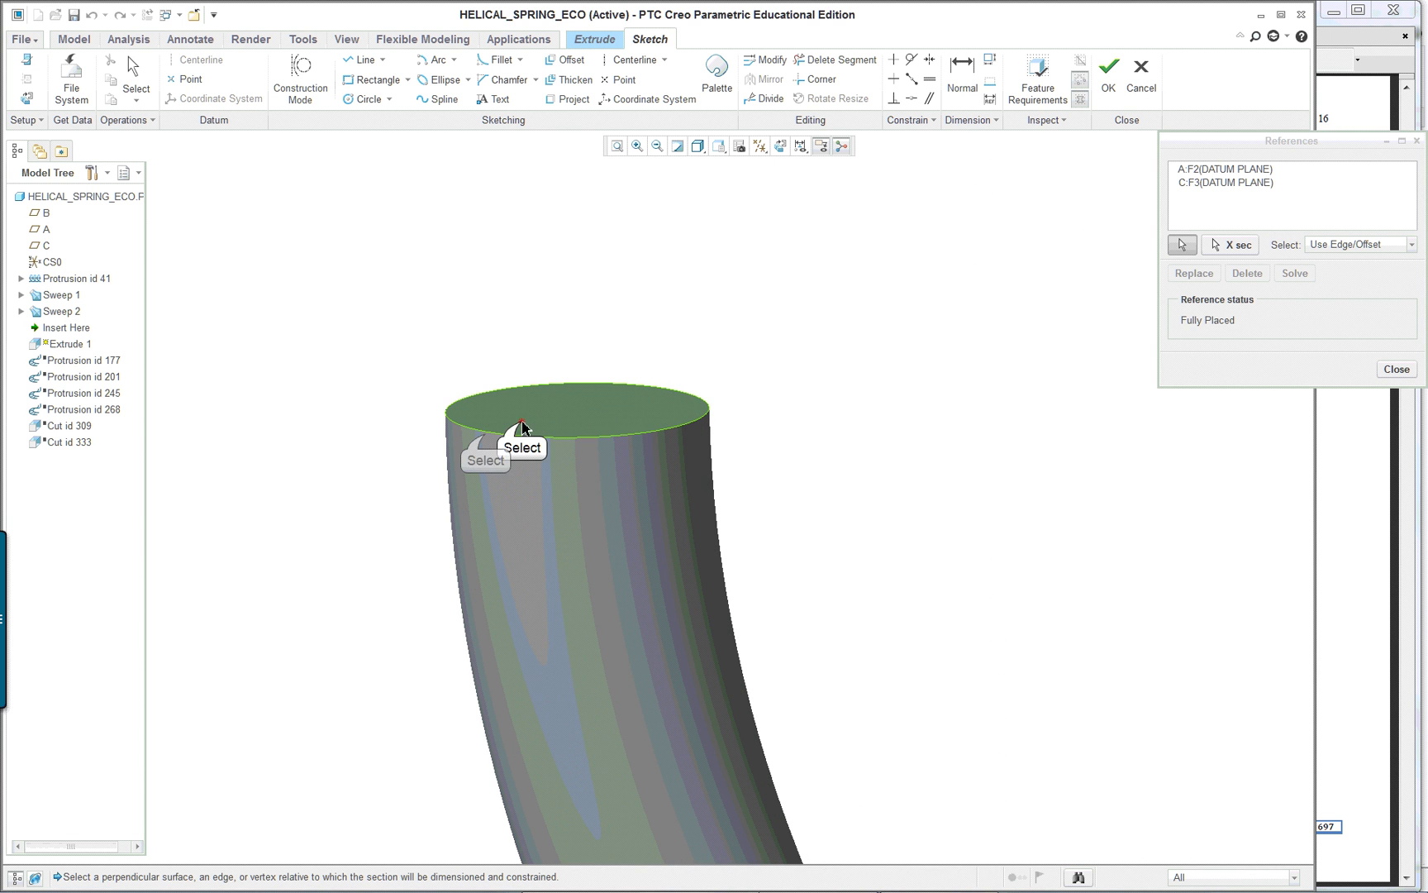
pyautogui.click(486, 439)
pyautogui.click(486, 439)
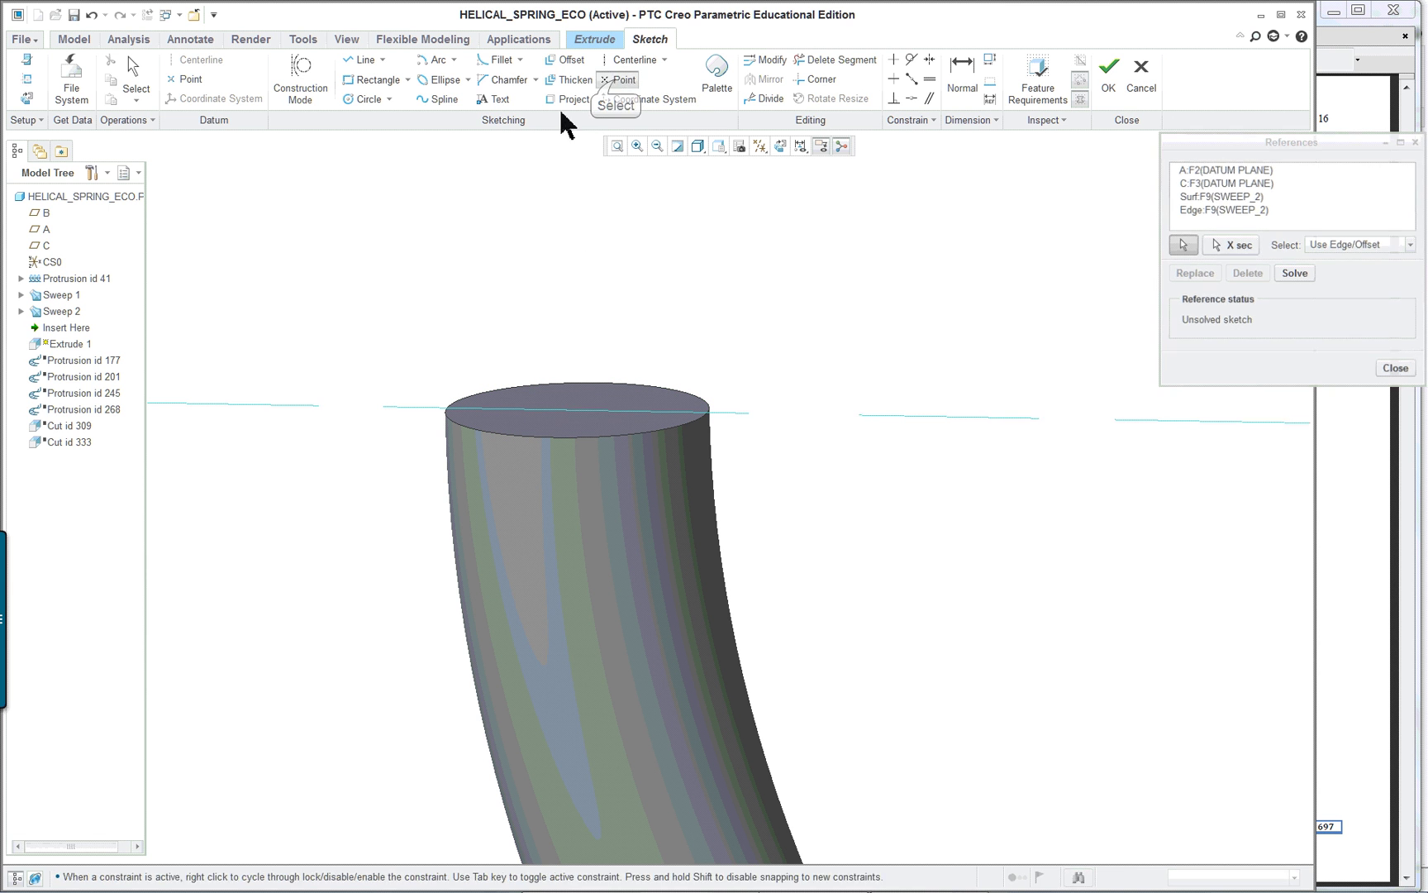
pyautogui.click(620, 79)
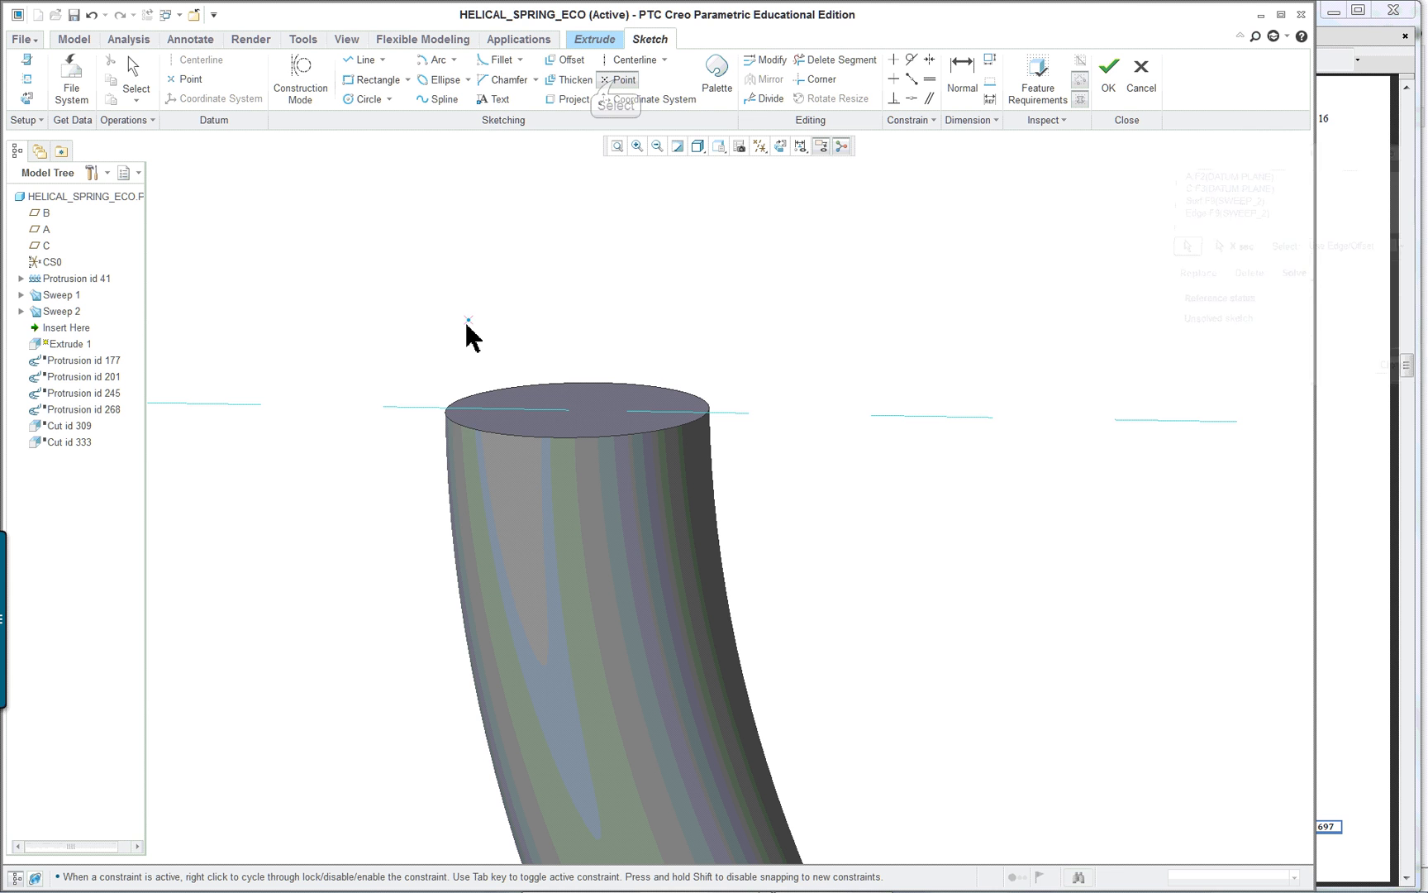
pyautogui.middleClick(511, 326)
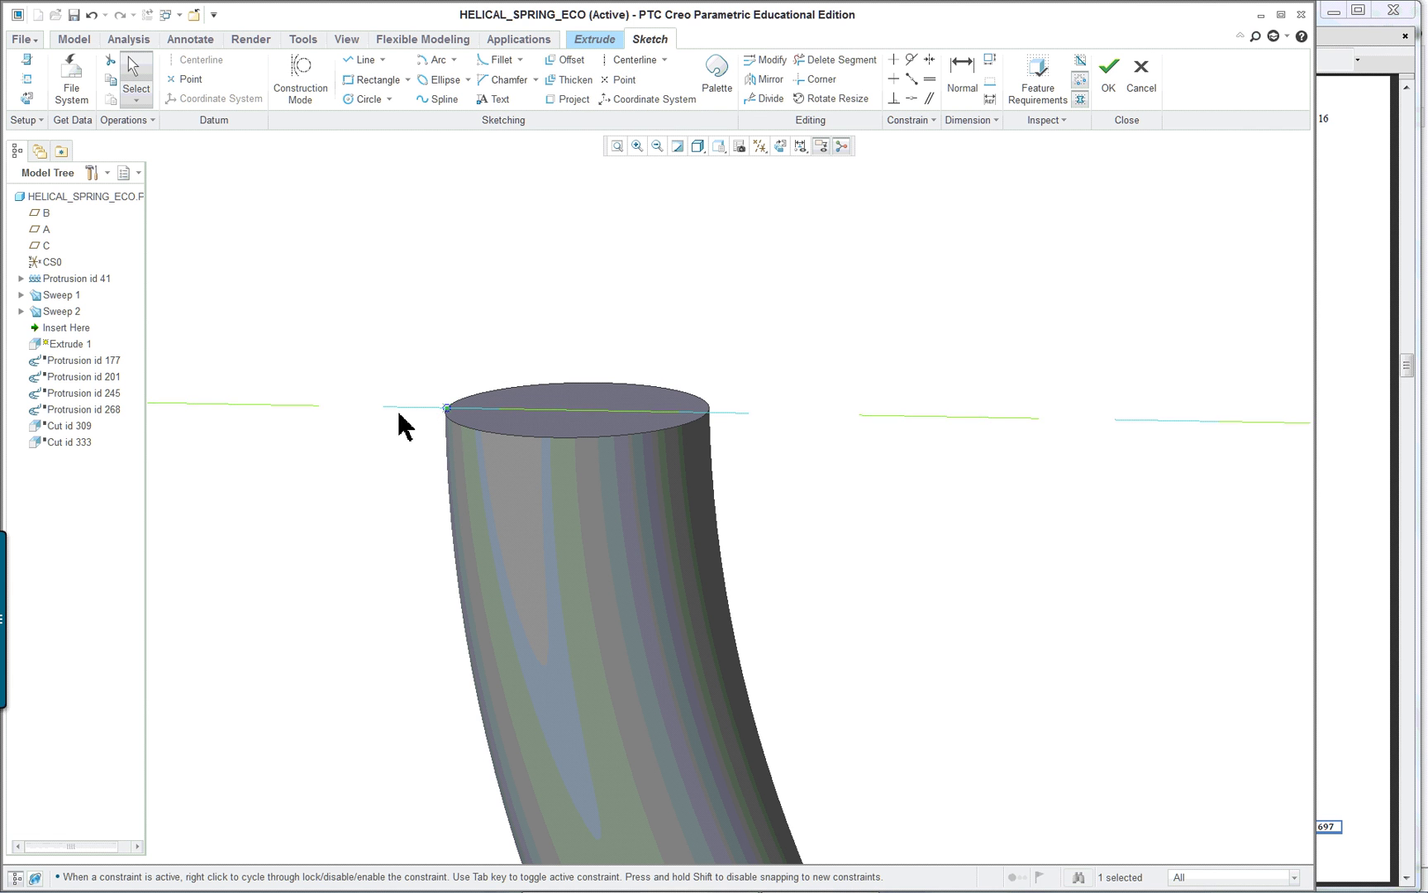
pyautogui.click(779, 147)
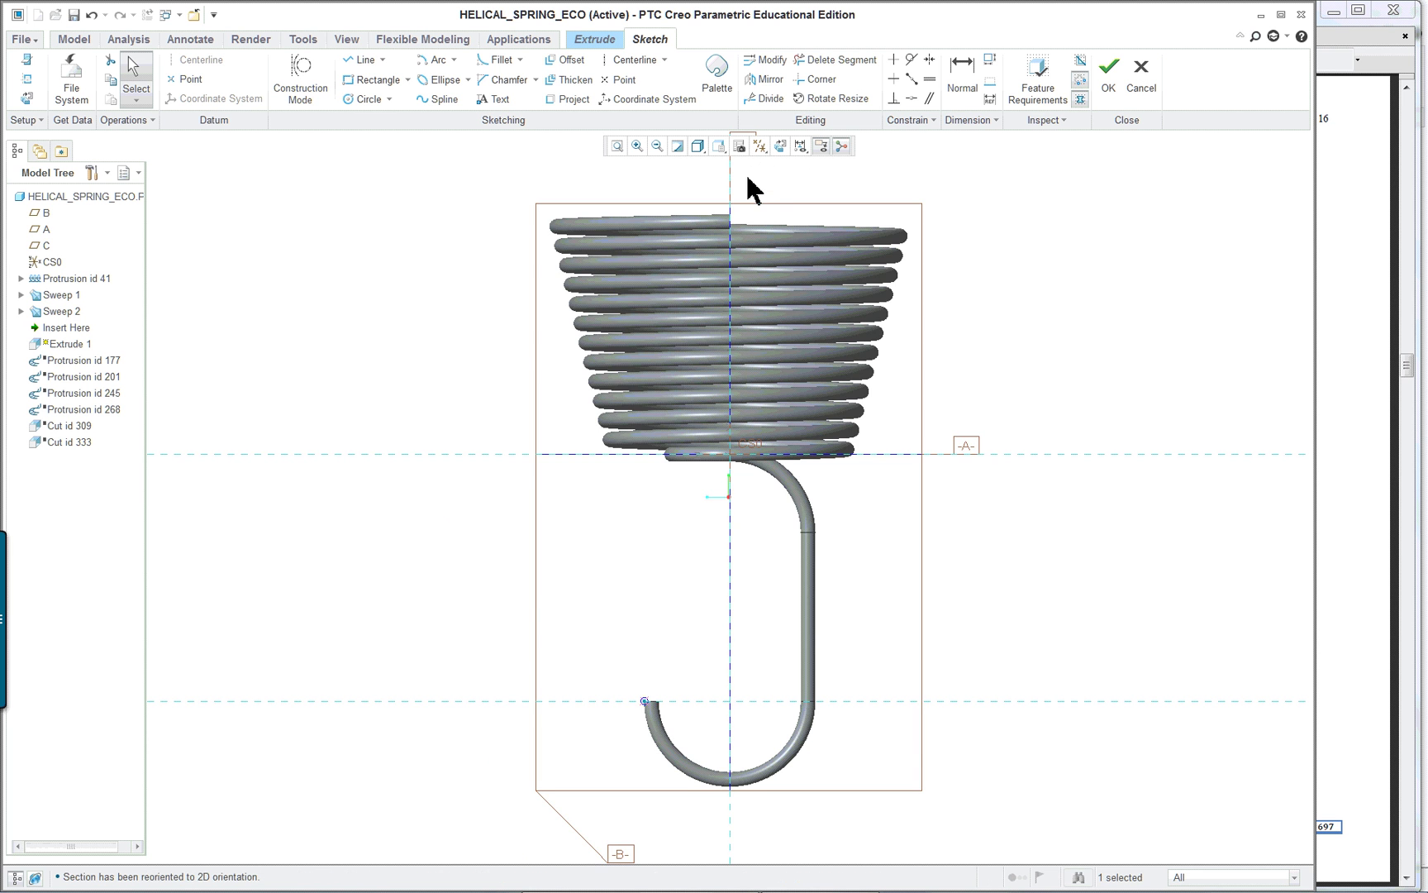
pyautogui.scroll(-5, 673, 757)
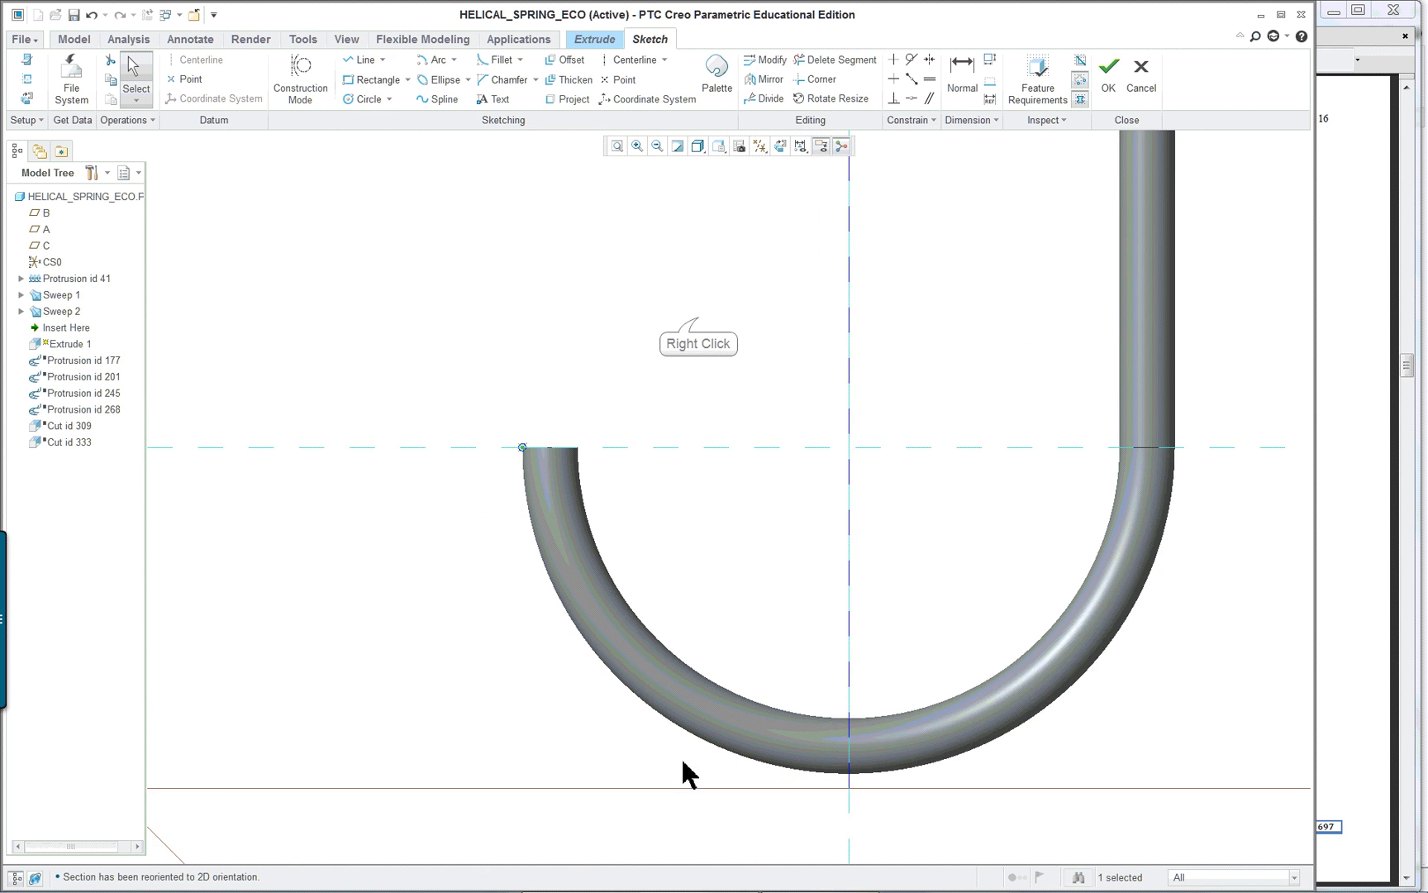
# Step: Draw a slanted line from the hook tip's corner into the bend, dimensioned 13.99 and 3.53
pyautogui.rightClick(698, 322)
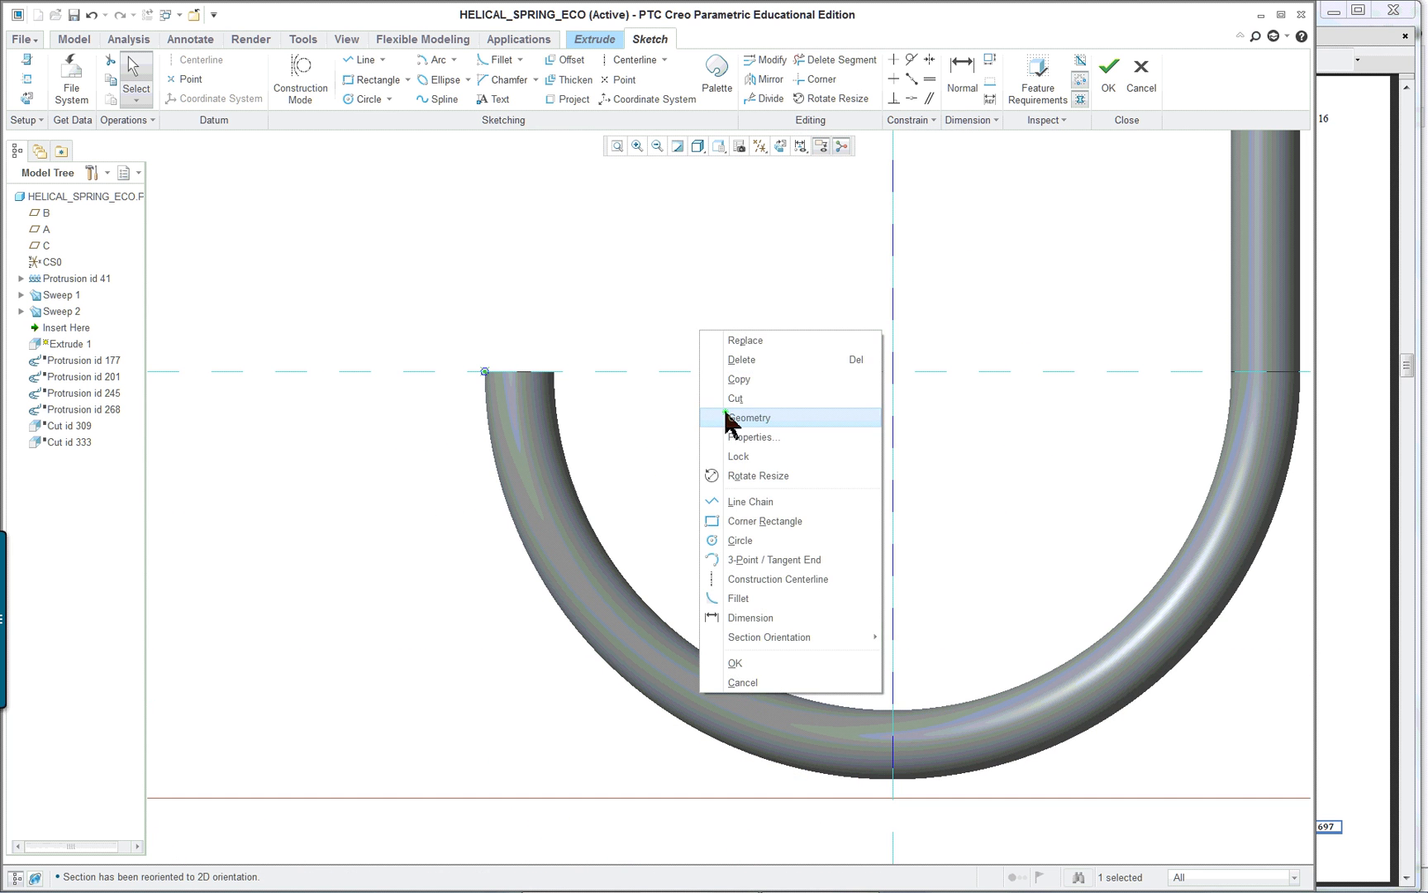
pyautogui.click(743, 504)
pyautogui.click(484, 371)
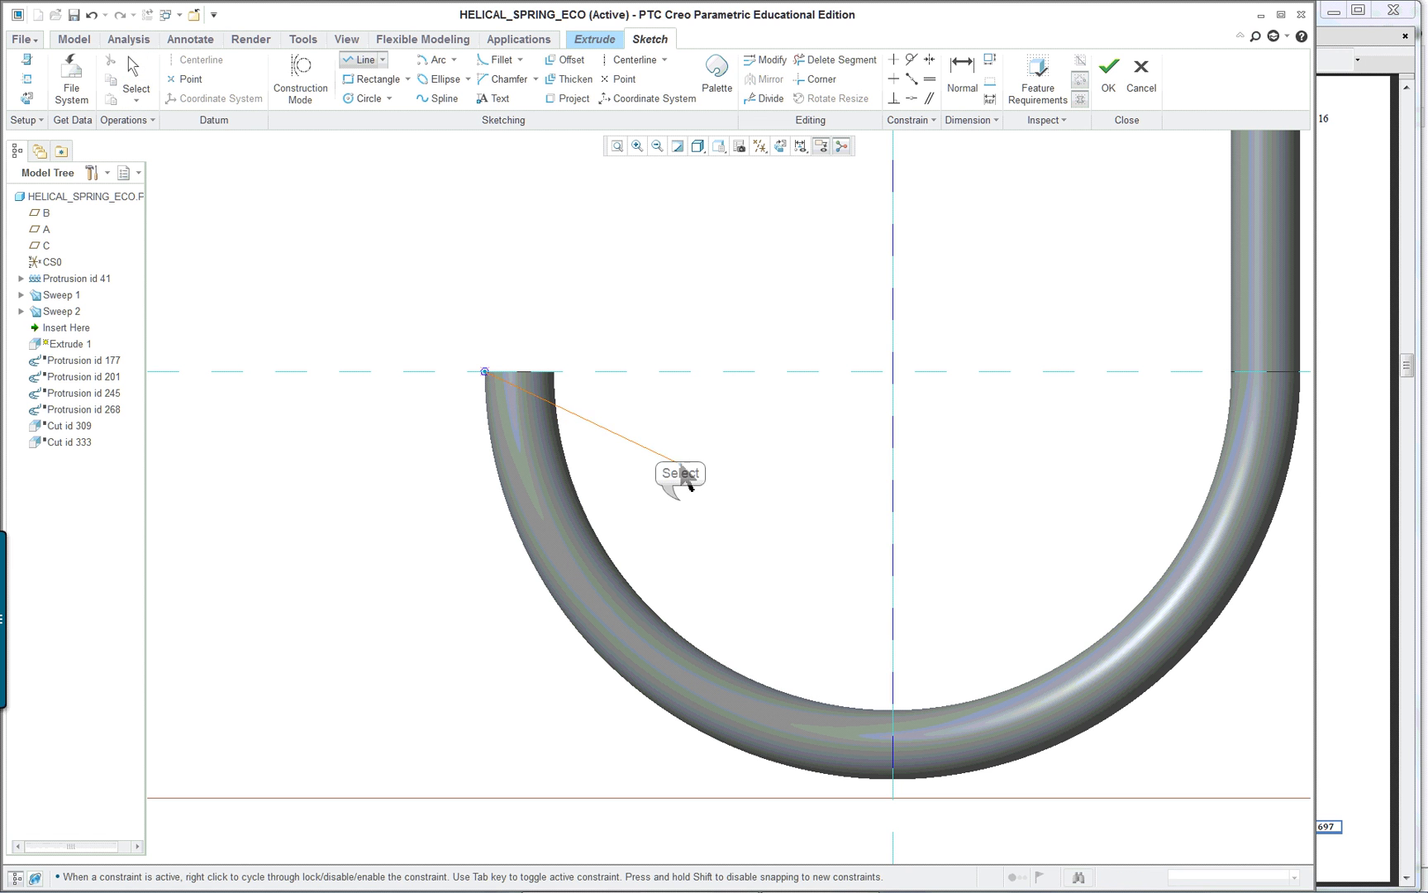
pyautogui.click(679, 500)
pyautogui.middleClick(770, 476)
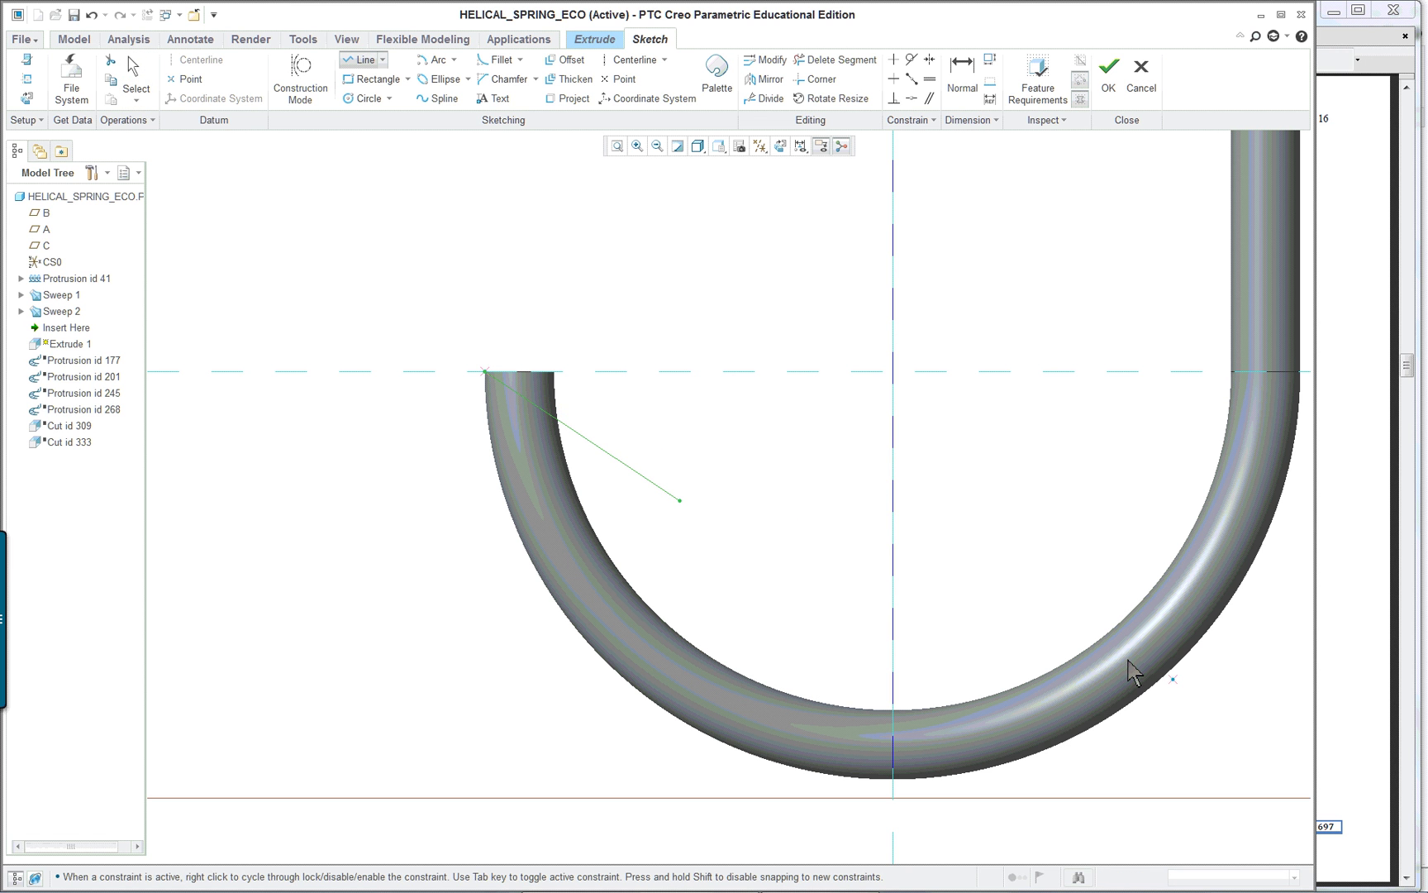
pyautogui.middleClick(389, 413)
pyautogui.rightClick(602, 291)
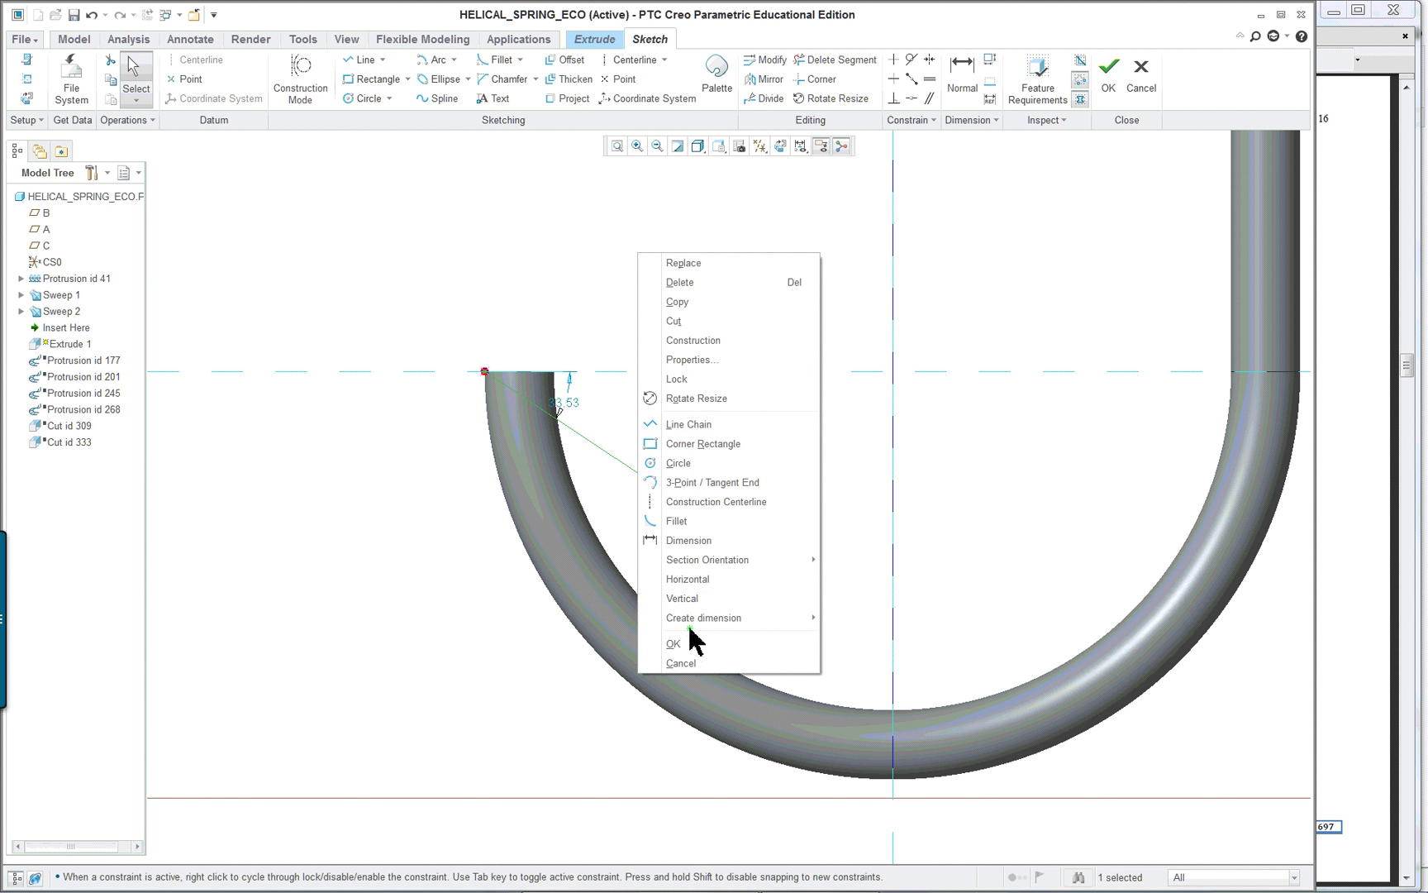
# Step: Accept the cut sketch and first try a symmetric extrusion depth
pyautogui.click(691, 647)
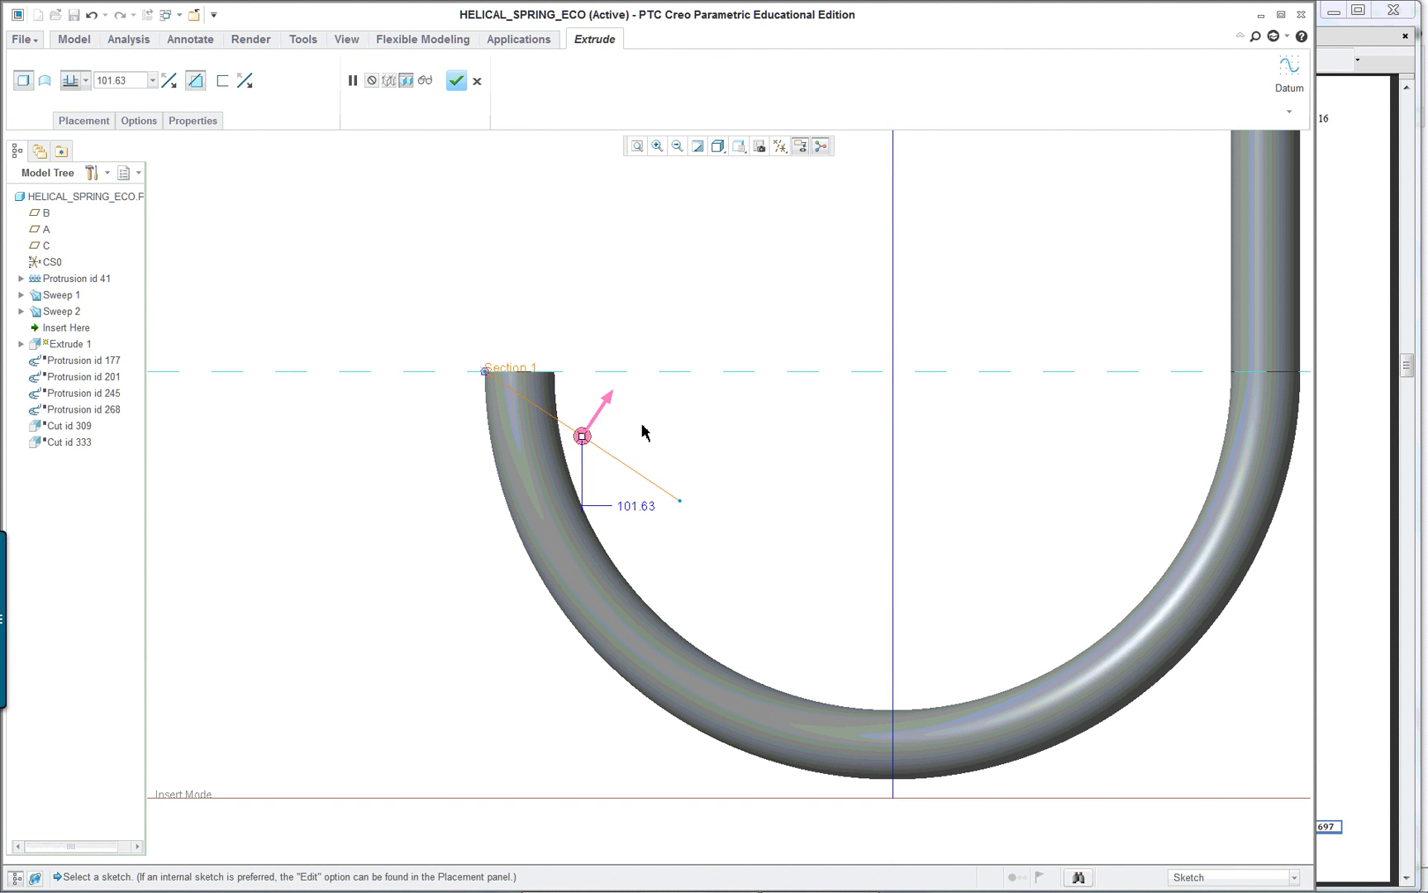
pyautogui.moveTo(649, 431); pyautogui.dragTo(622, 469, button='middle')
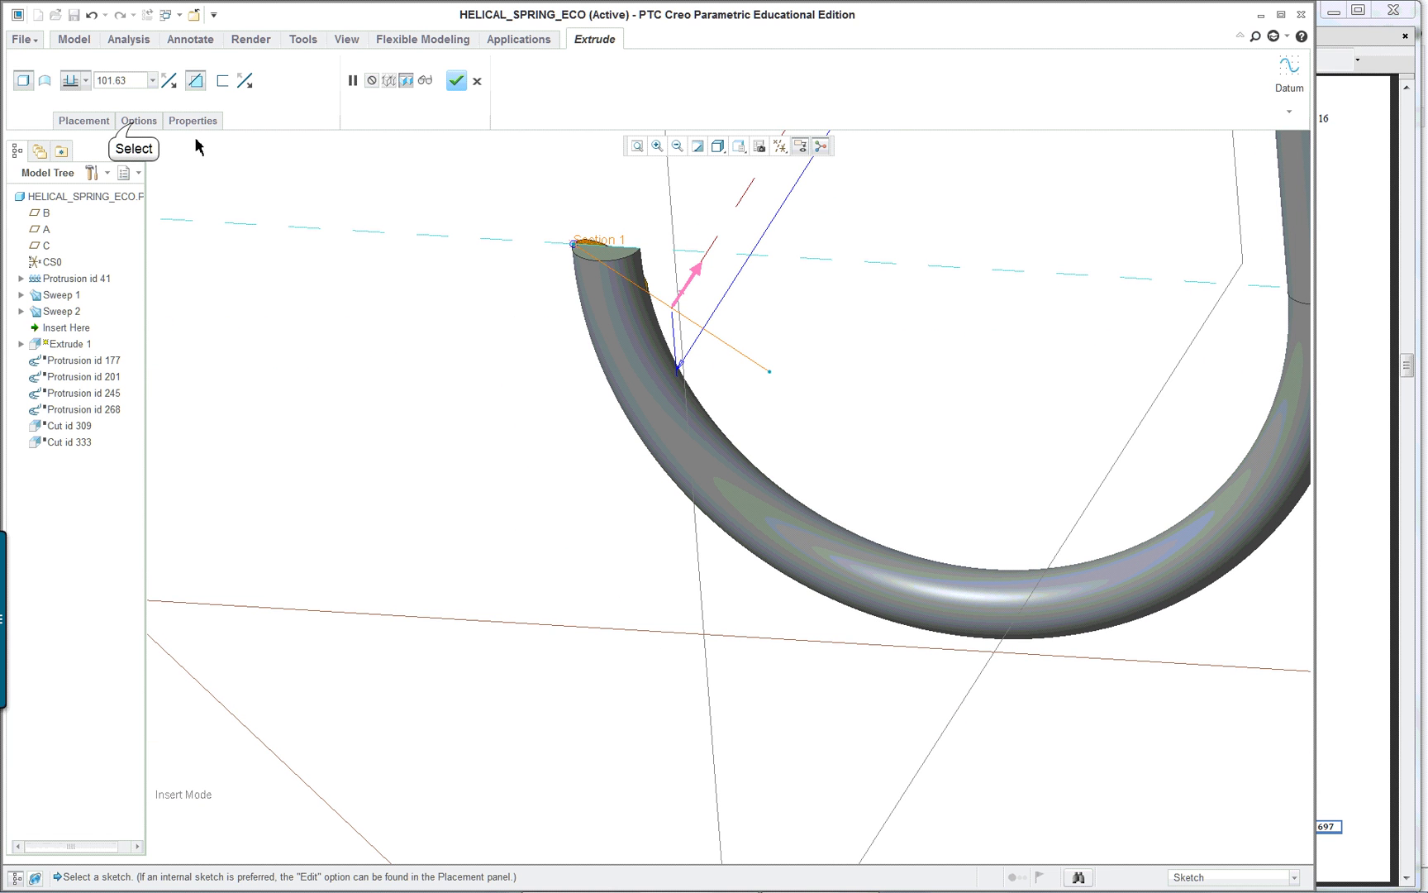
pyautogui.click(140, 124)
pyautogui.click(221, 176)
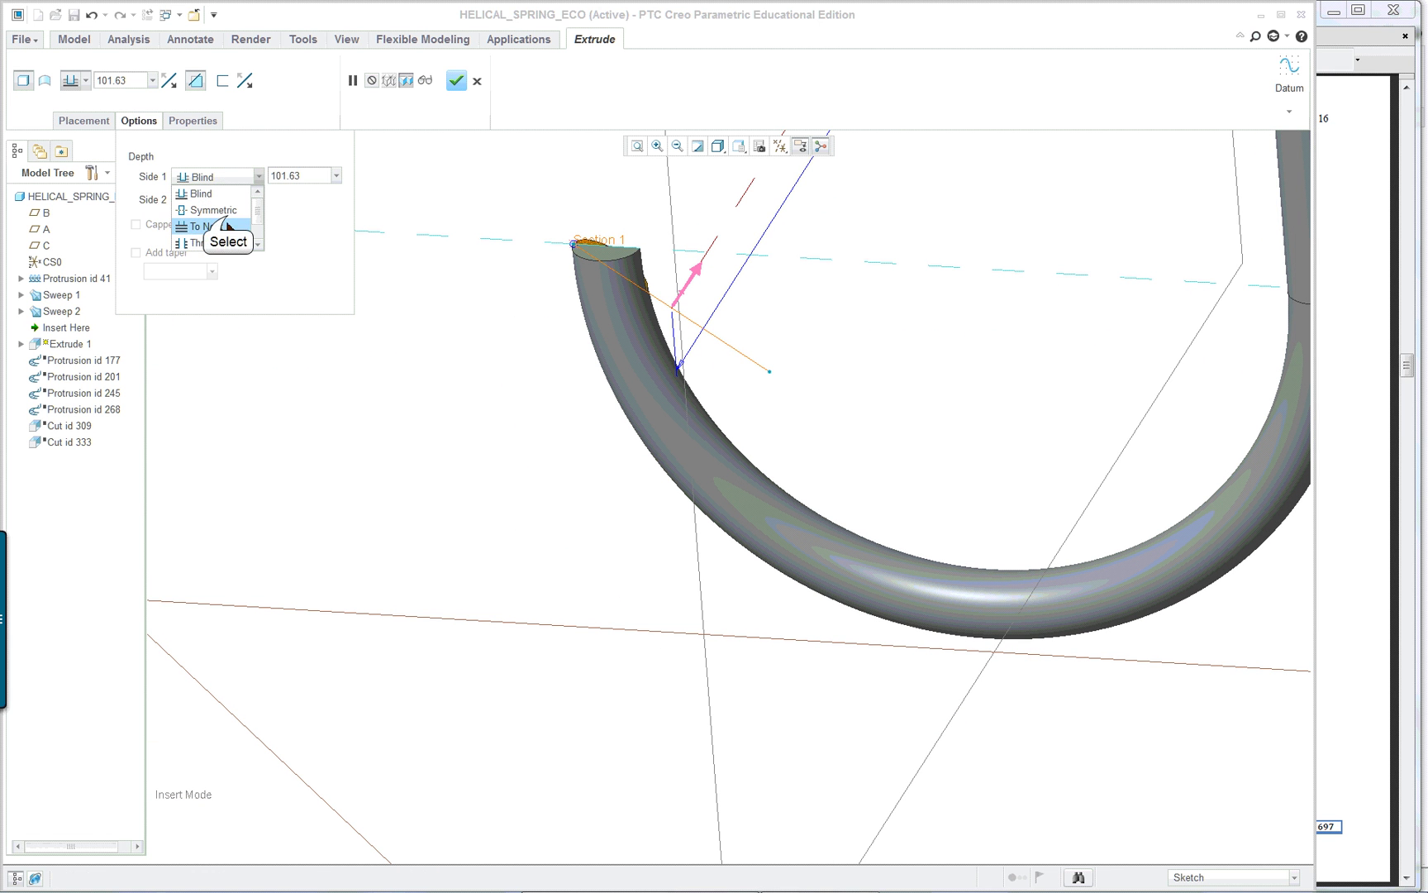
pyautogui.click(213, 209)
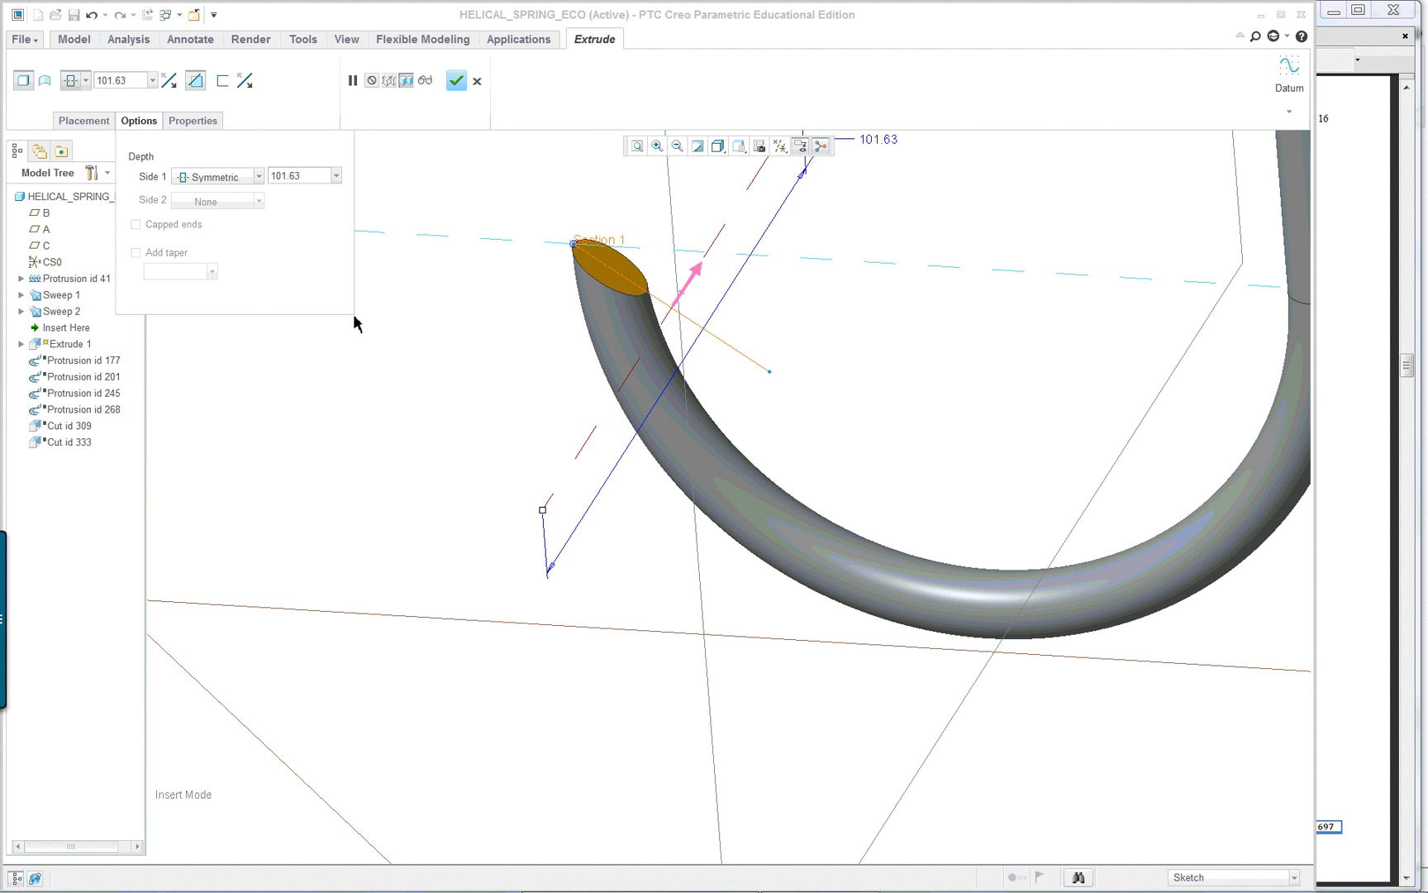
# Step: Set both Side 1 and Side 2 depth to Through All and finish Extrude 1
pyautogui.click(258, 177)
pyautogui.click(225, 243)
pyautogui.click(234, 205)
pyautogui.click(216, 218)
pyautogui.moveTo(548, 319); pyautogui.dragTo(584, 233, button='middle')
pyautogui.scroll(-5, 583, 231)
pyautogui.moveTo(592, 308)
pyautogui.mouseDown(button='middle')
pyautogui.moveTo(628, 303)
pyautogui.moveTo(567, 302)
pyautogui.mouseUp(button='middle')
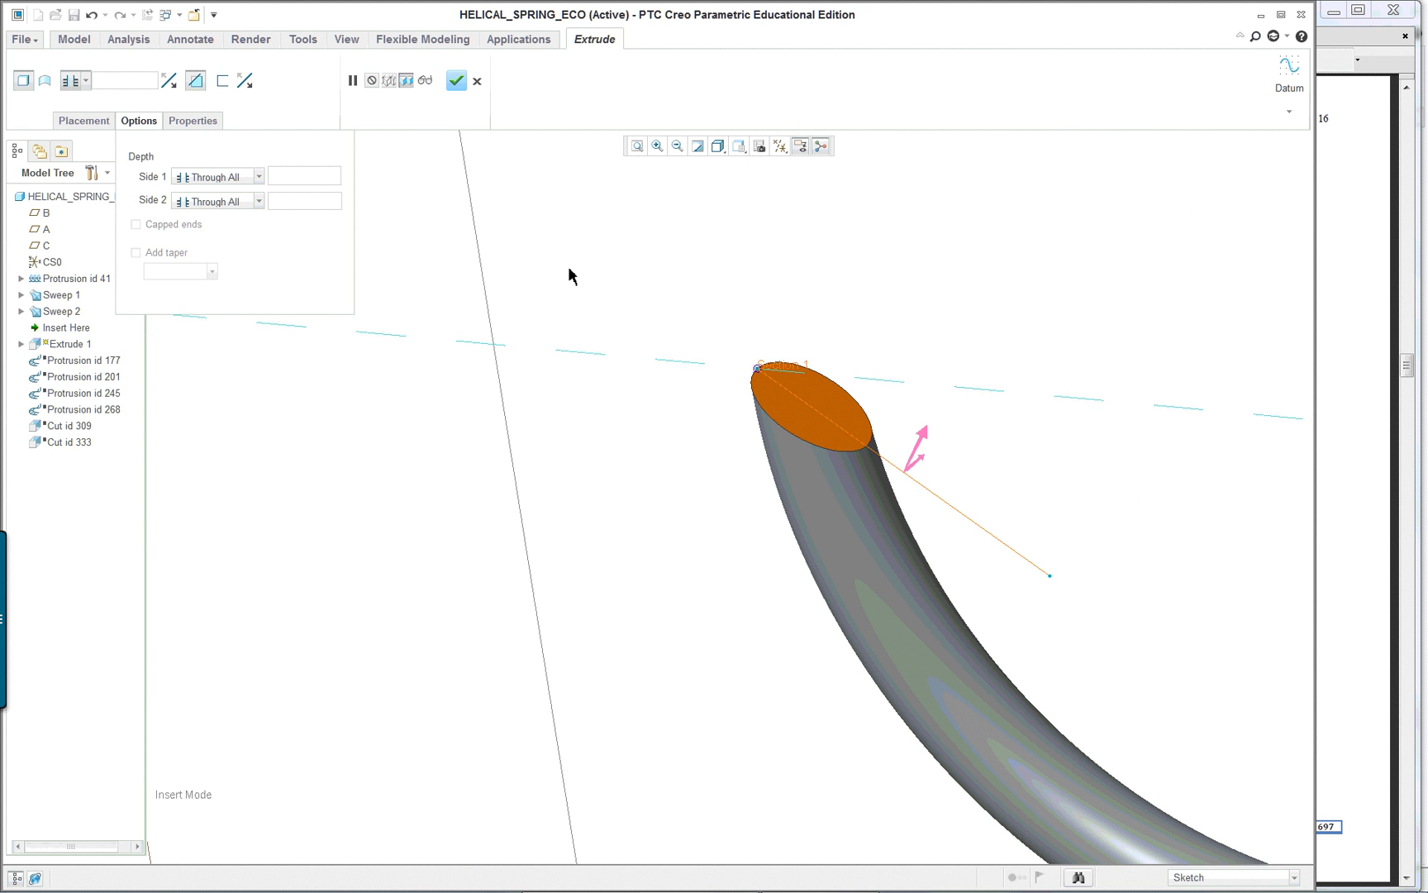
pyautogui.middleClick(569, 276)
pyautogui.scroll(10, 596, 275)
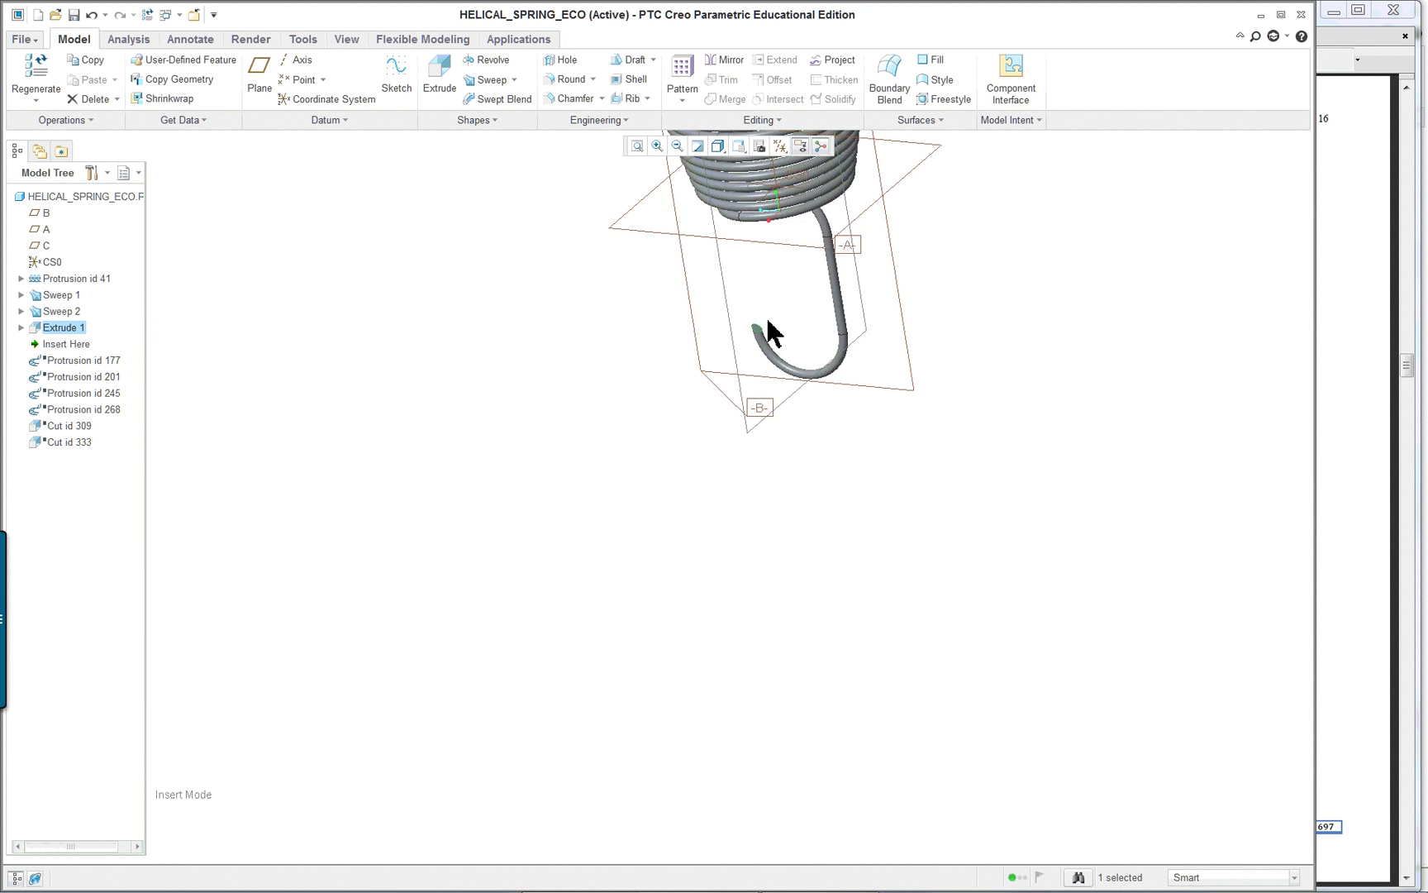
# Step: Orbit and zoom around the spring and hook, then return to the standard orientation
pyautogui.scroll(-6, 815, 211)
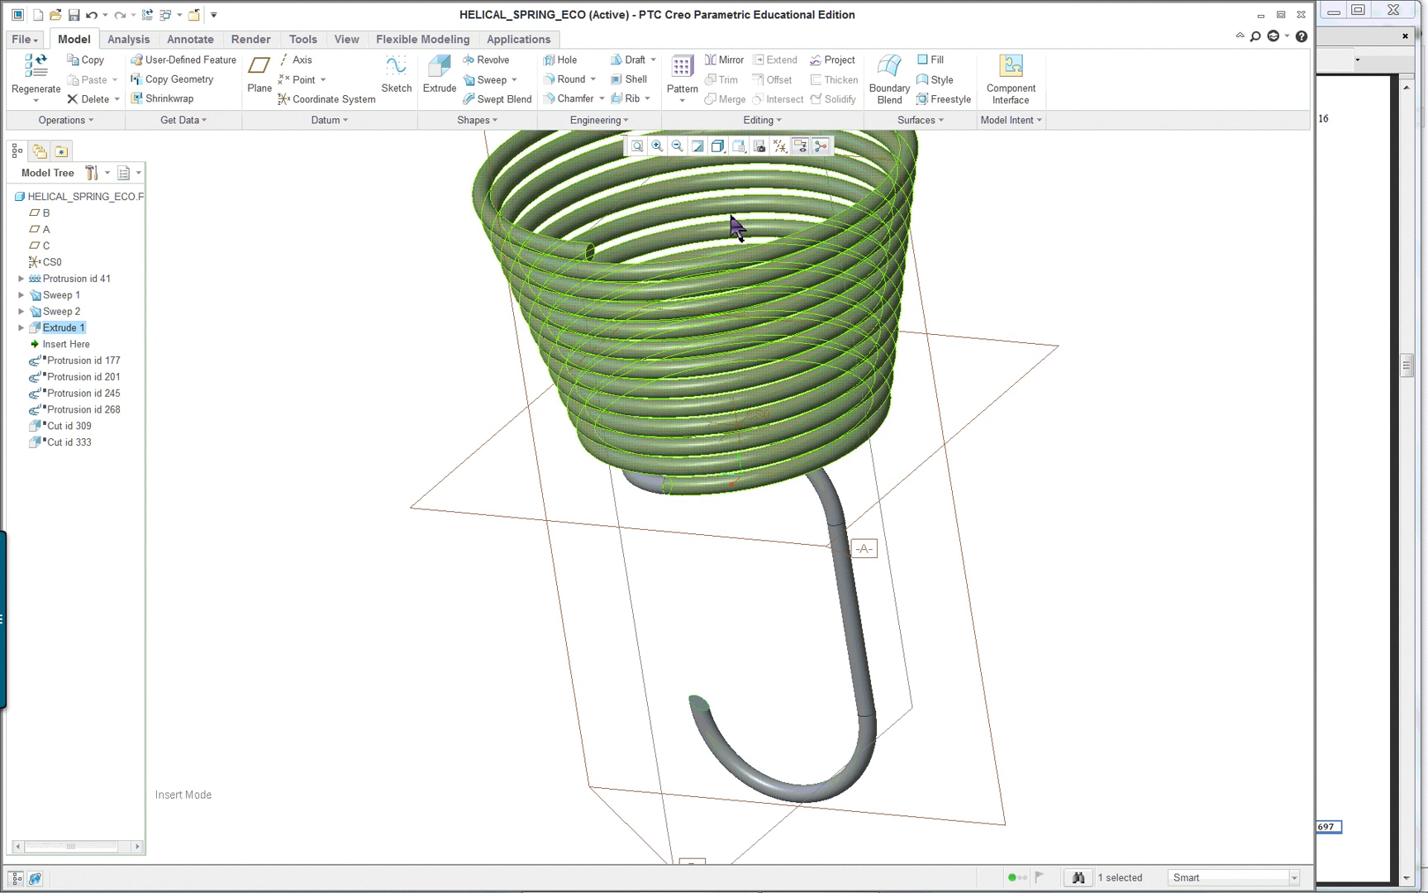
pyautogui.moveTo(626, 302); pyautogui.dragTo(649, 210, button='middle')
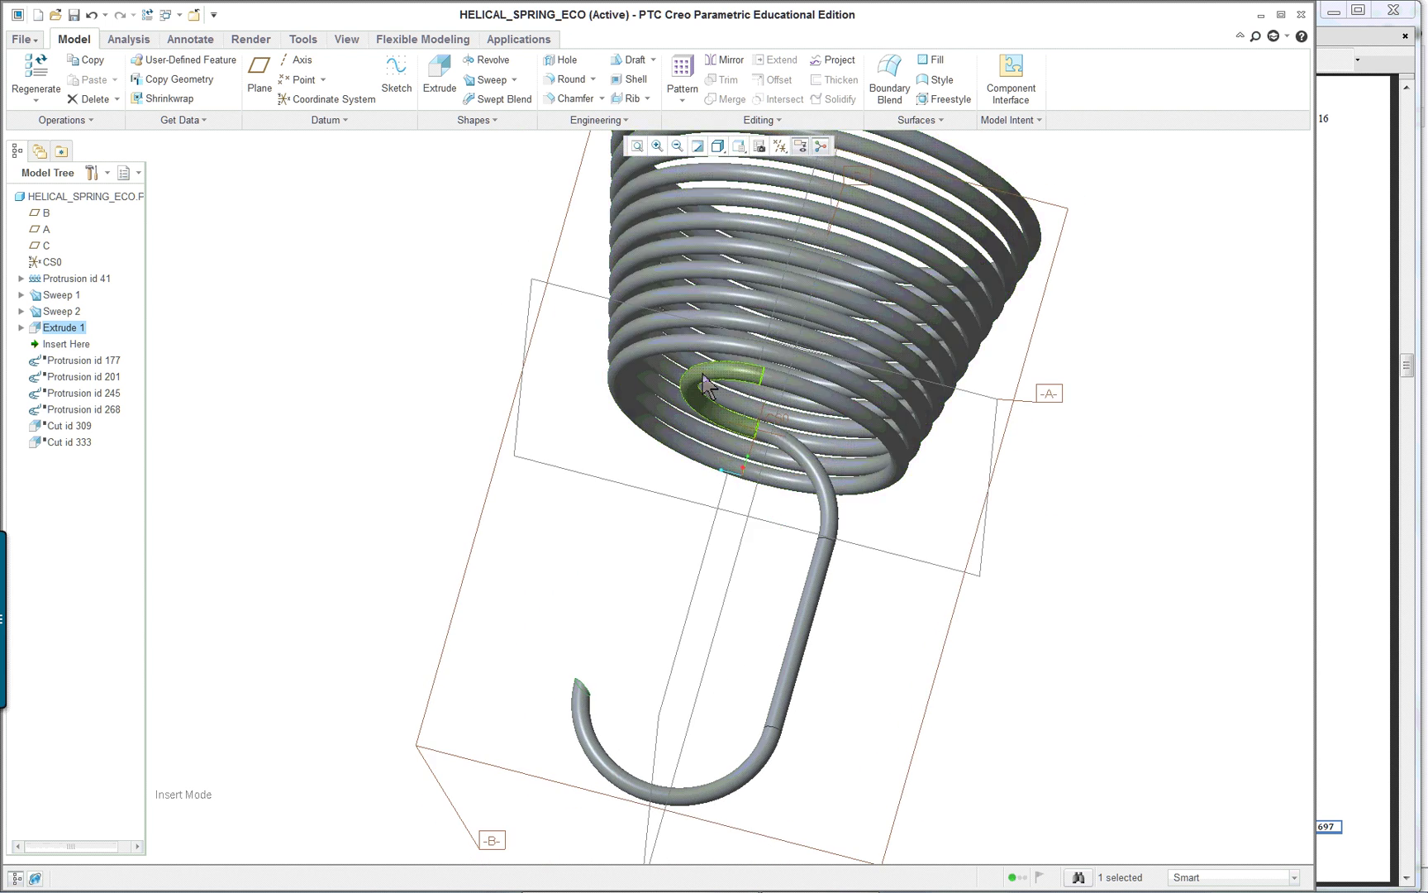
pyautogui.scroll(5, 612, 407)
pyautogui.moveTo(648, 327); pyautogui.dragTo(491, 292, button='middle')
pyautogui.hotkey('ctrl', 'd')
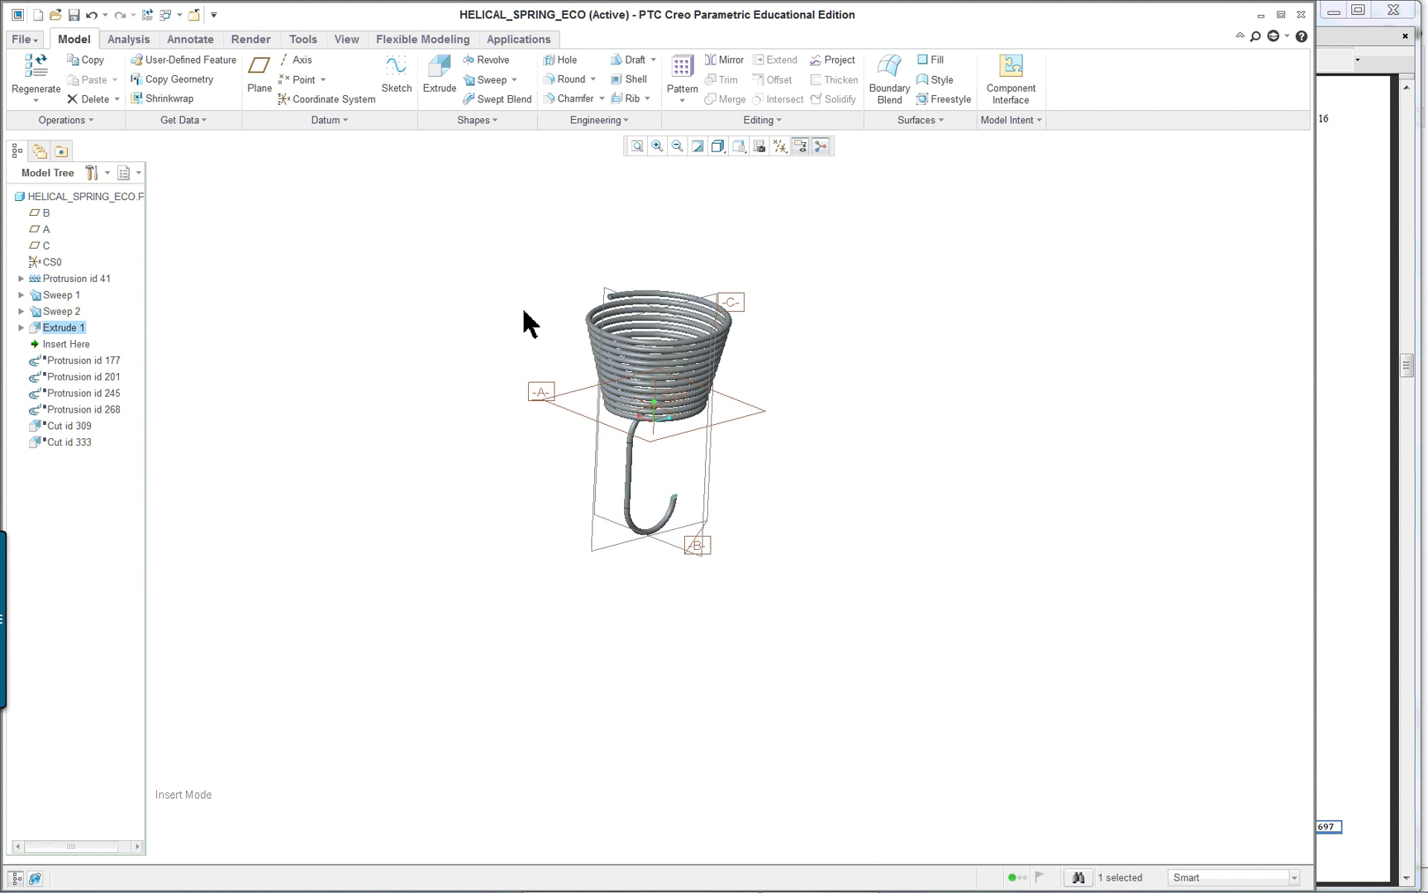
# Step: Undo the latest features so Sweep 2 and Extrude 1 are removed
pyautogui.scroll(-2, 776, 293)
pyautogui.scroll(-2, 654, 436)
pyautogui.scroll(2, 734, 428)
pyautogui.scroll(-2, 569, 428)
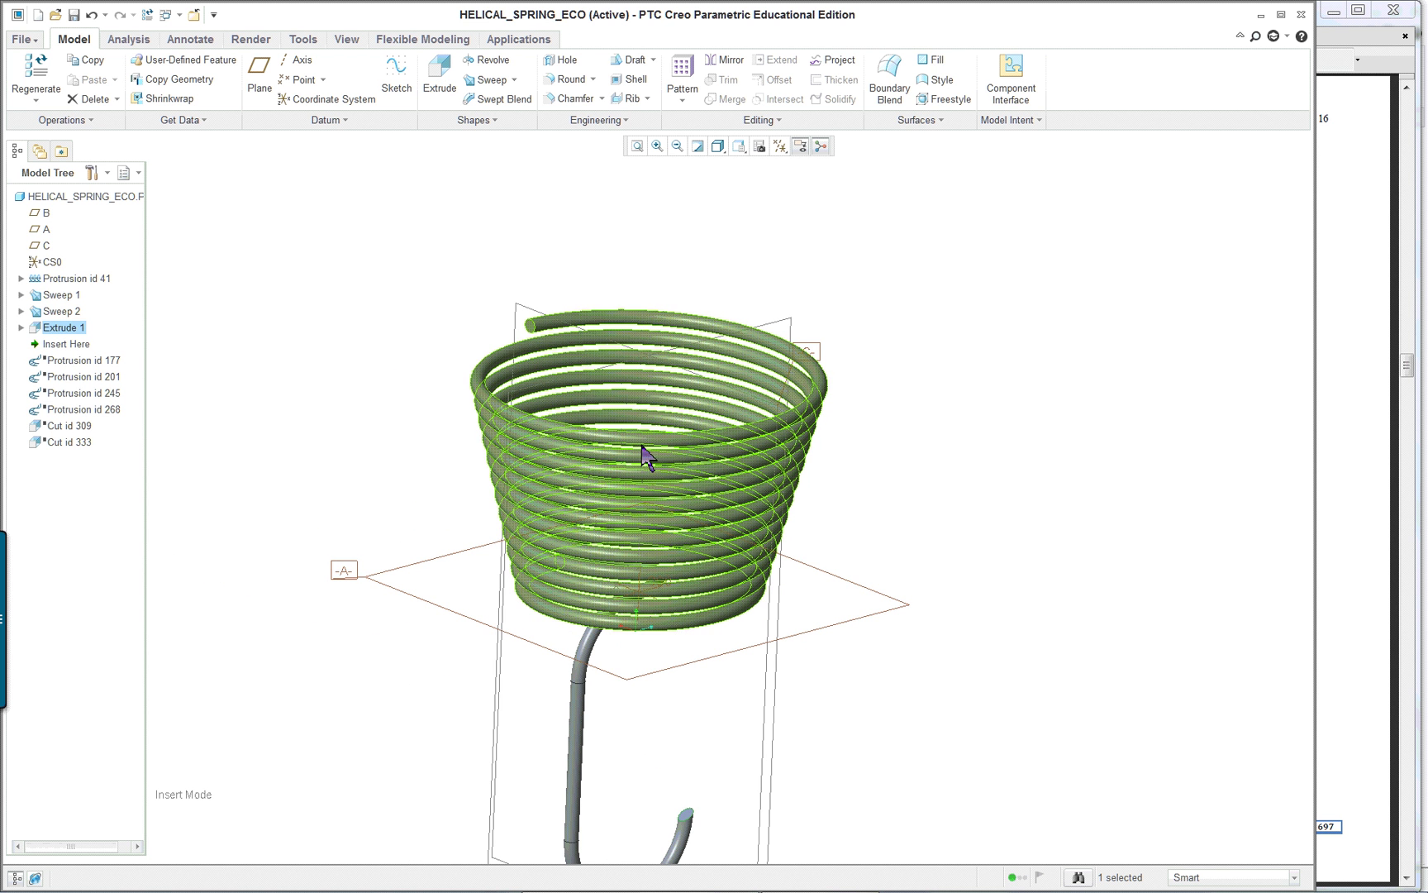
pyautogui.scroll(-4, 535, 335)
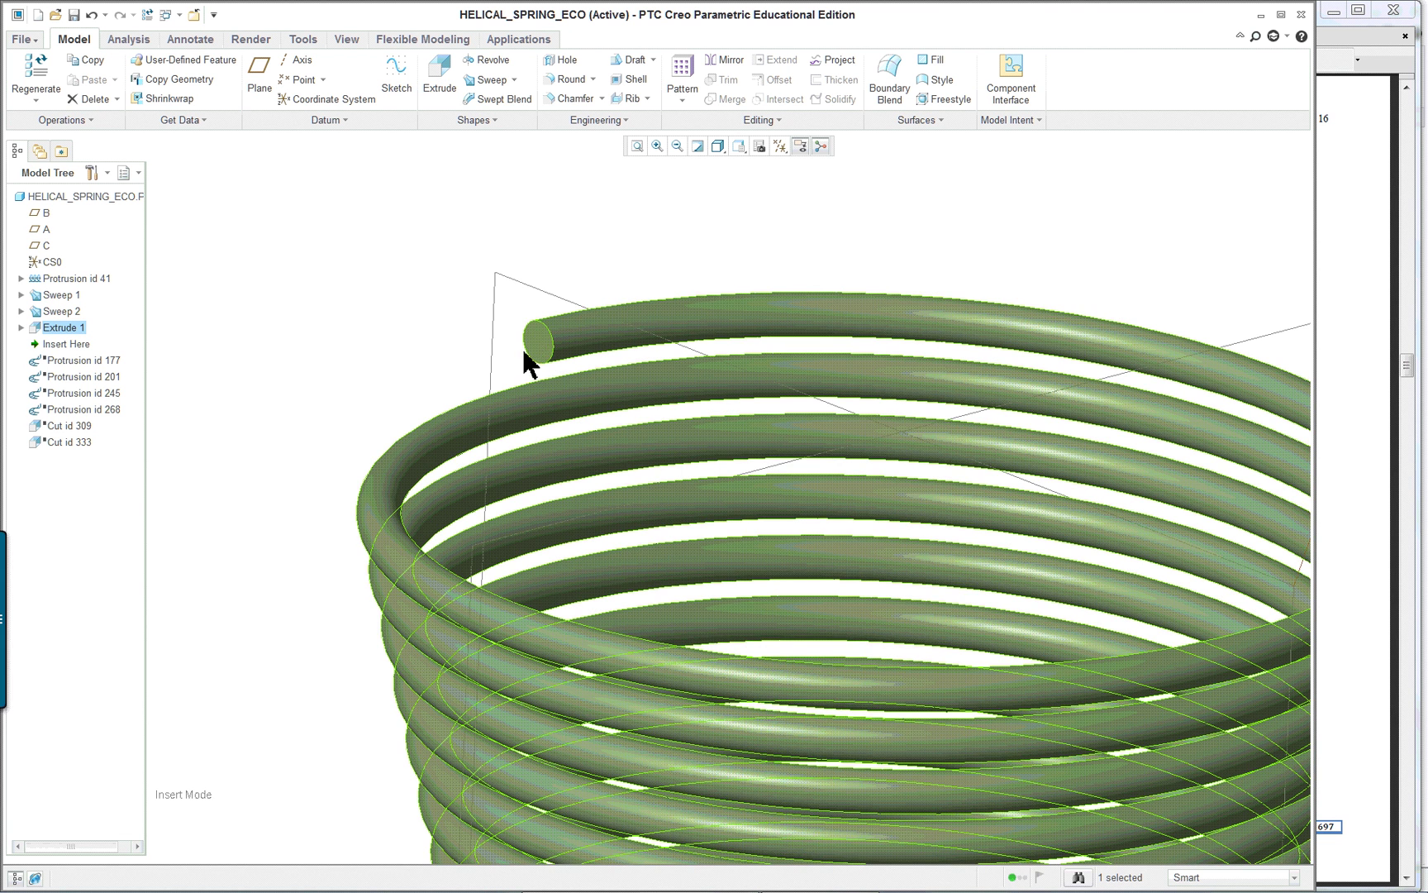
pyautogui.scroll(4, 545, 356)
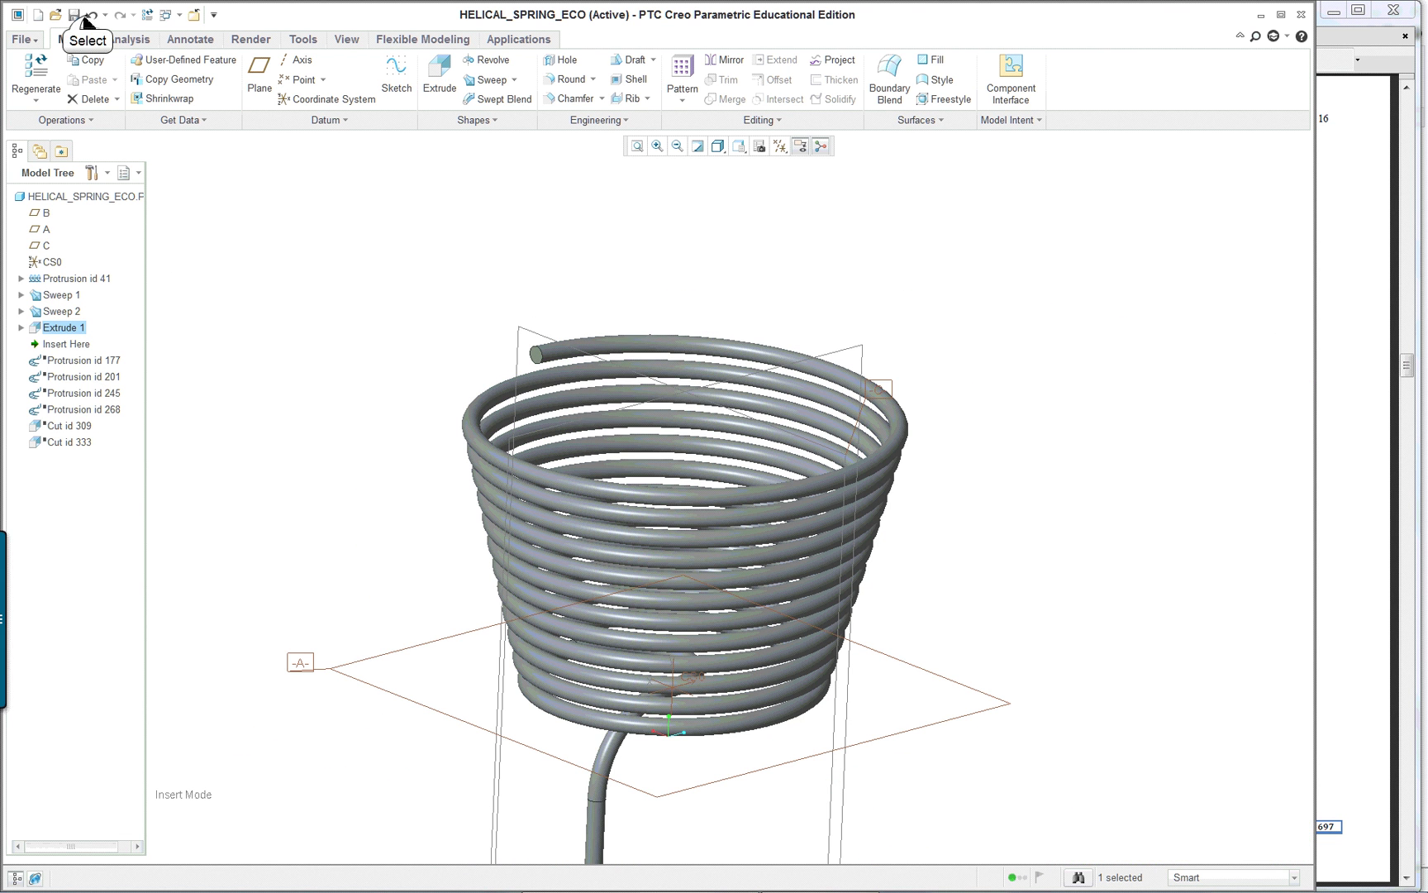
pyautogui.doubleClick(89, 16)
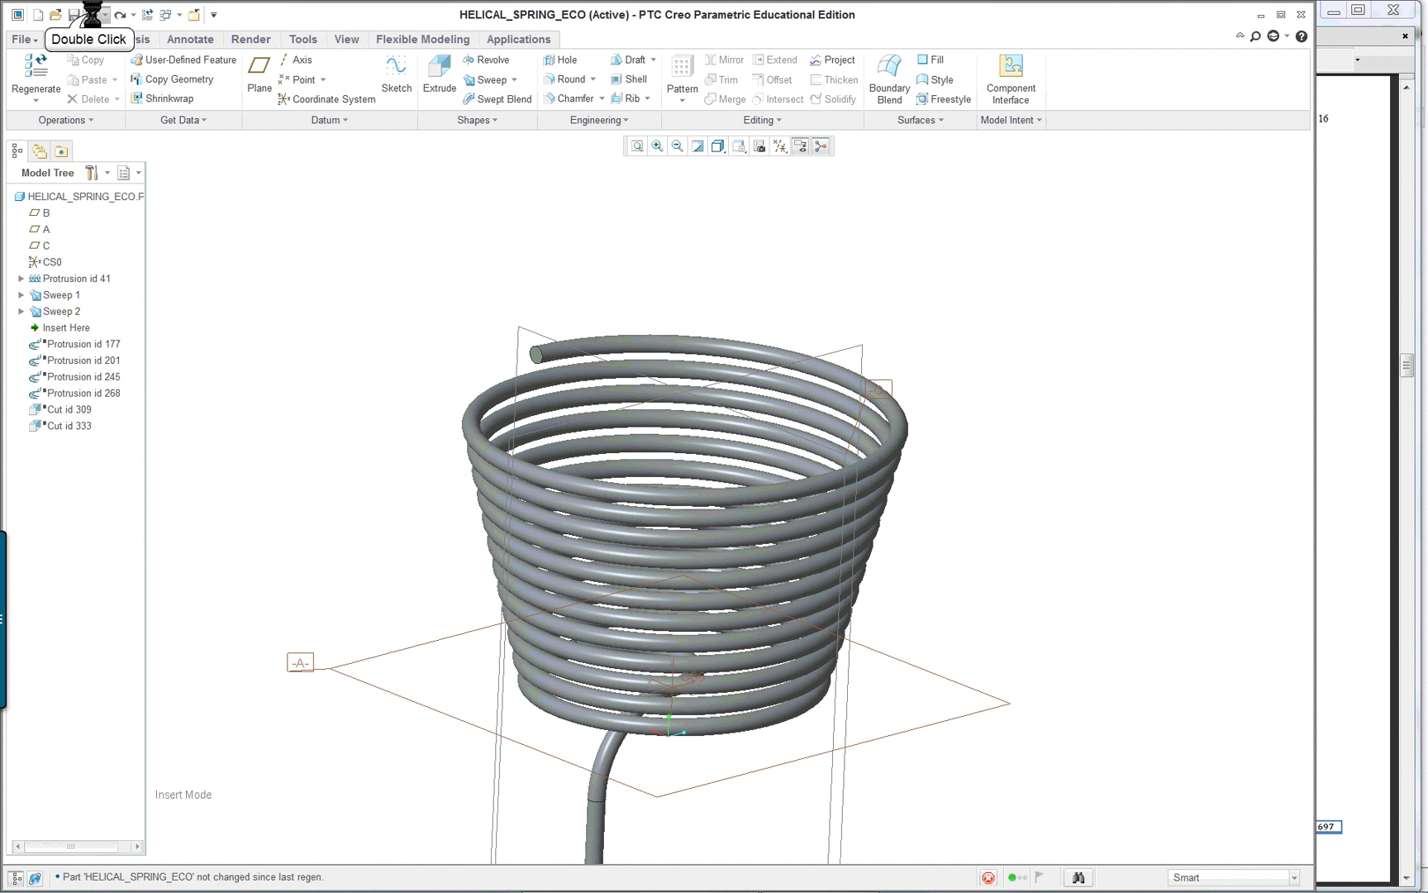
# Step: Move the insertion point below Cut id 333 and select the coil Protrusion id 245
pyautogui.click(81, 312)
pyautogui.moveTo(72, 315); pyautogui.dragTo(71, 423)
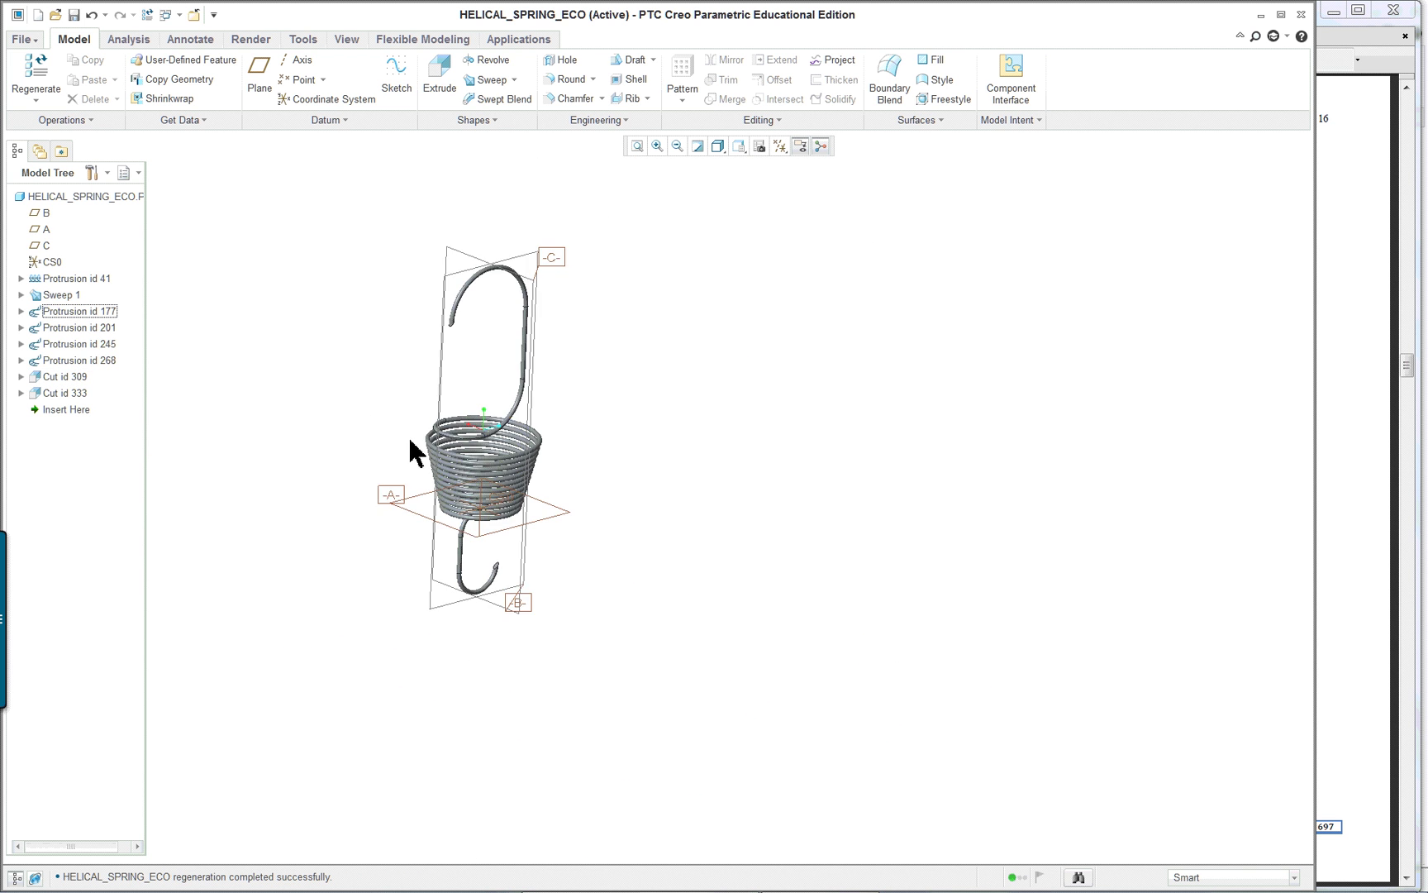
pyautogui.moveTo(373, 405)
pyautogui.mouseDown(button='middle')
pyautogui.moveTo(345, 402)
pyautogui.moveTo(344, 361)
pyautogui.moveTo(338, 395)
pyautogui.moveTo(367, 408)
pyautogui.mouseUp(button='middle')
pyautogui.scroll(-5, 367, 408)
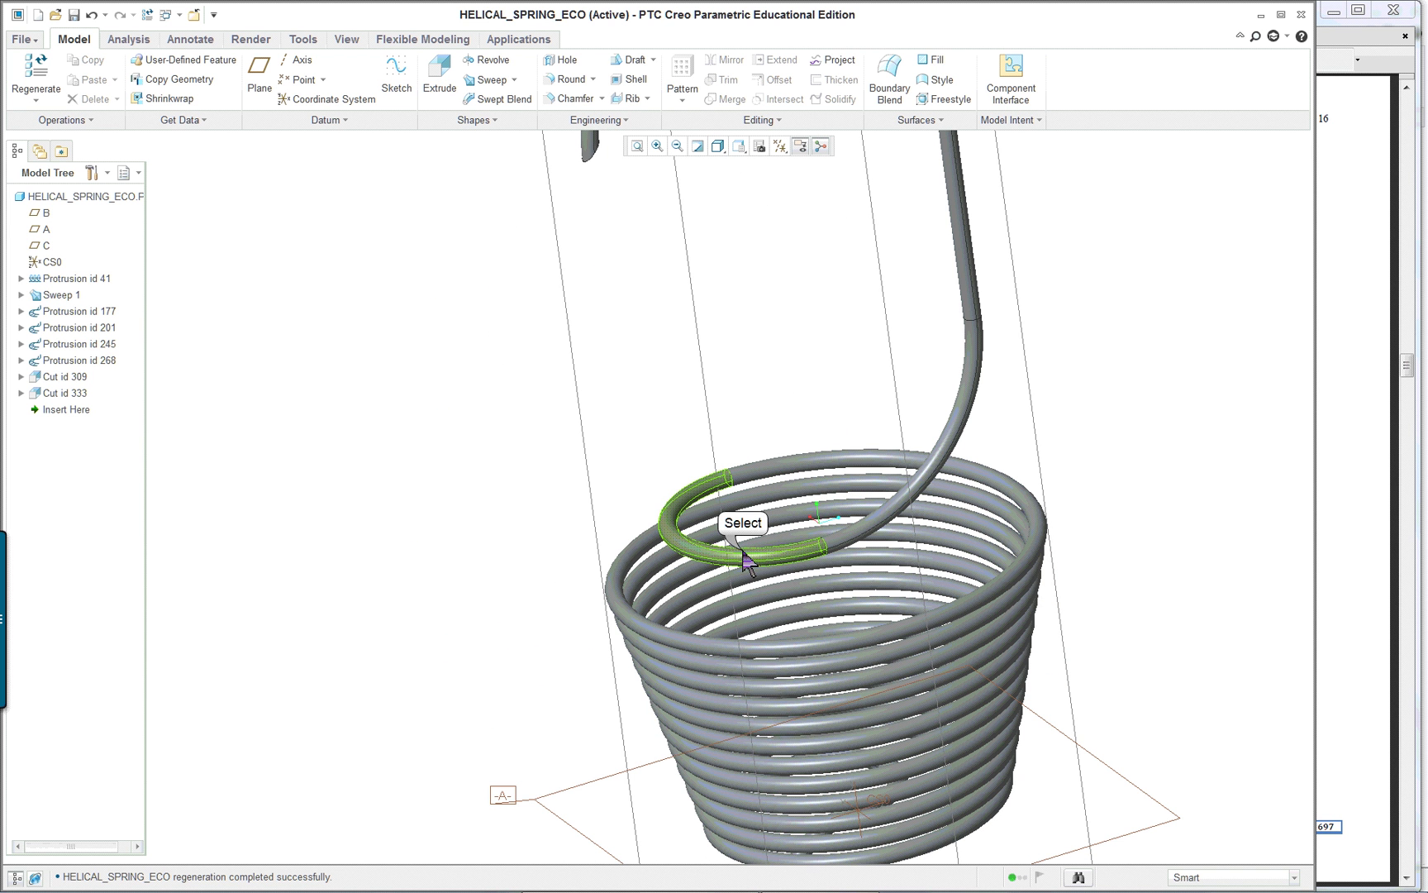
pyautogui.click(746, 559)
pyautogui.scroll(-3, 941, 604)
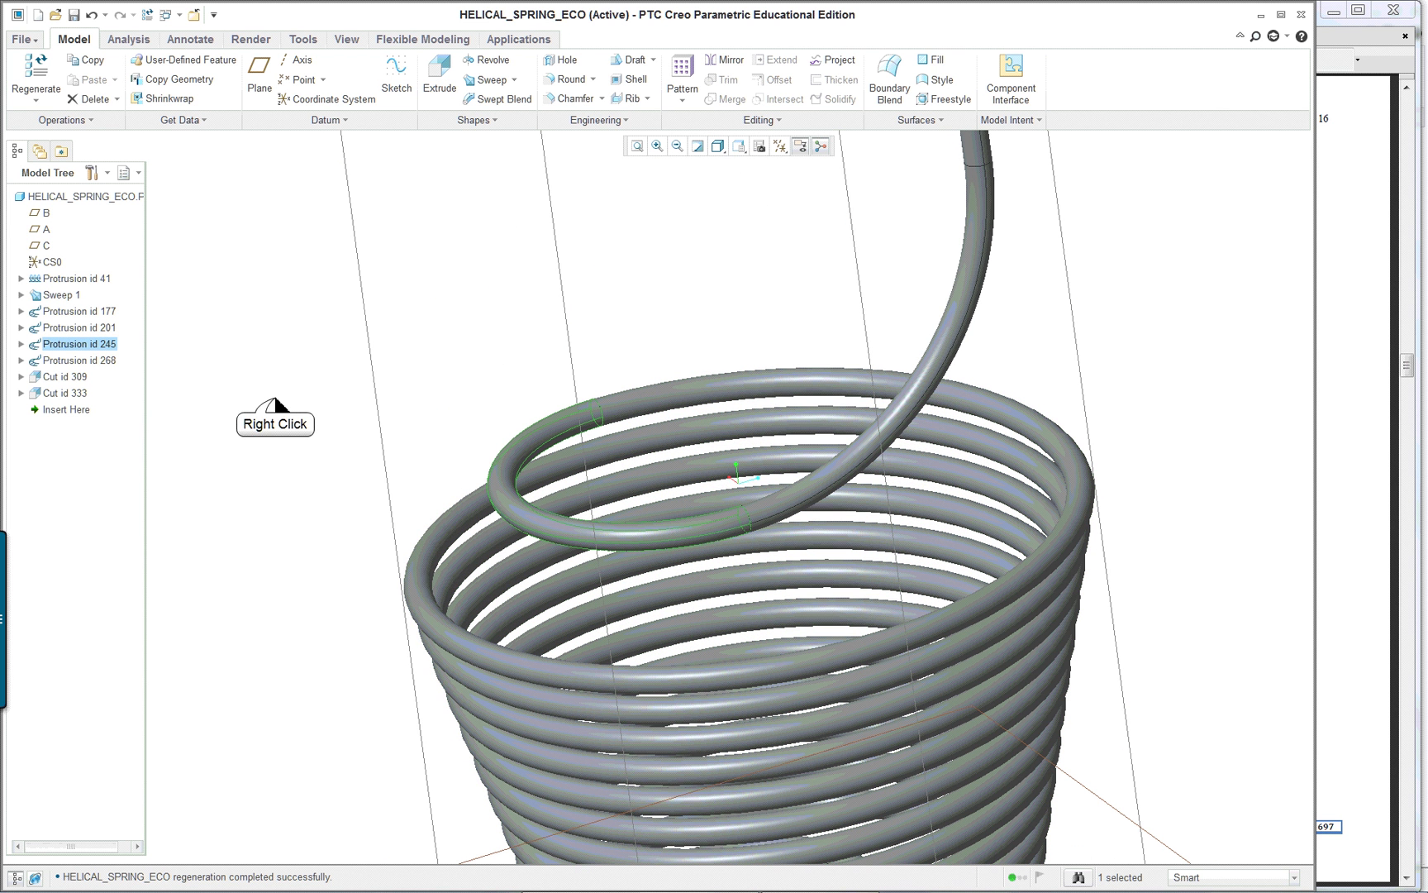
# Step: Edit the definition of Protrusion id 245 and open its sweep trajectory sketch
pyautogui.rightClick(275, 404)
pyautogui.click(292, 429)
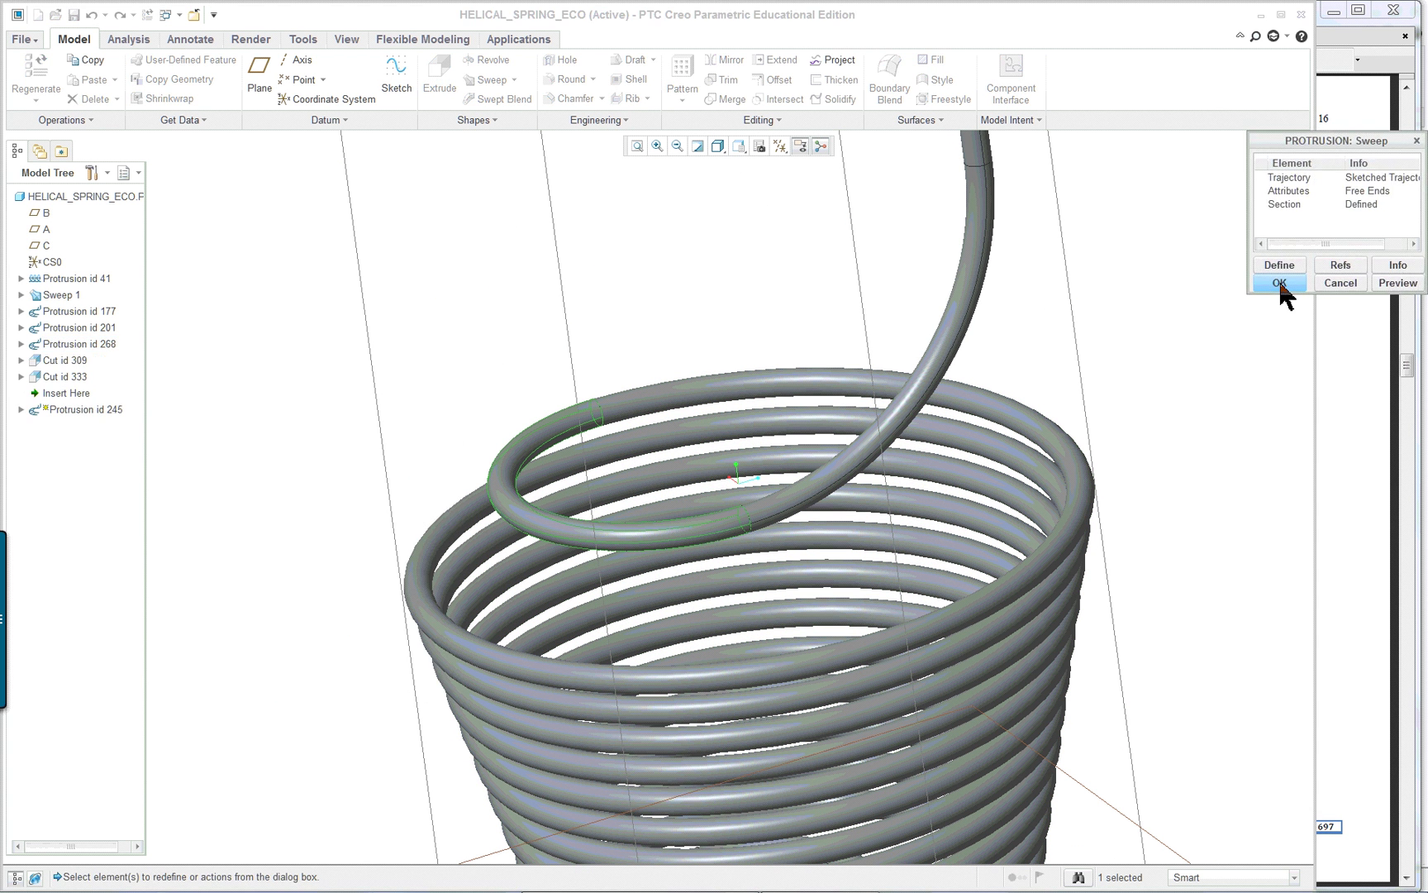
pyautogui.click(1288, 180)
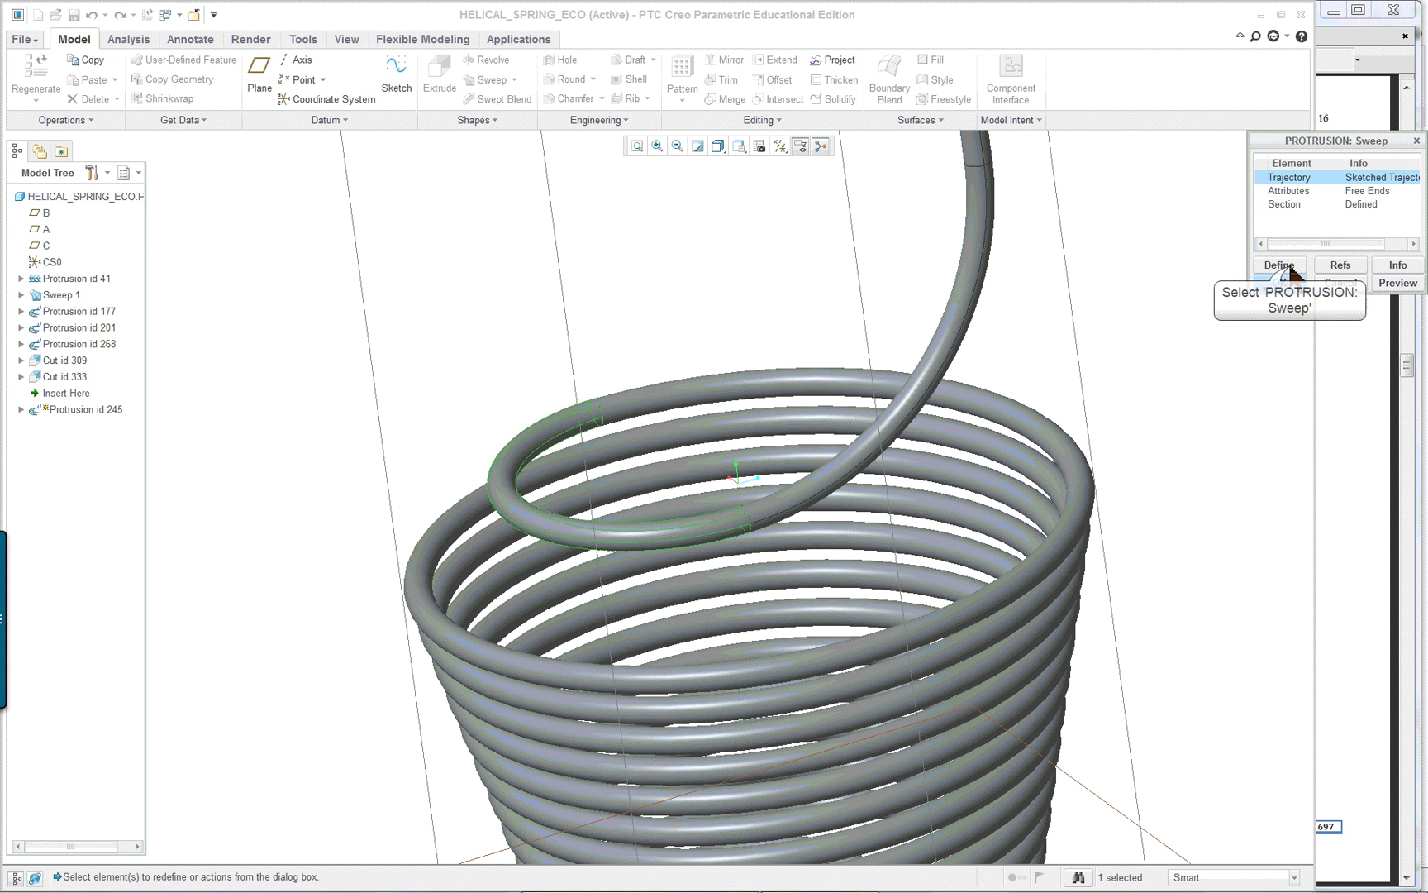
pyautogui.click(1289, 269)
pyautogui.click(1364, 375)
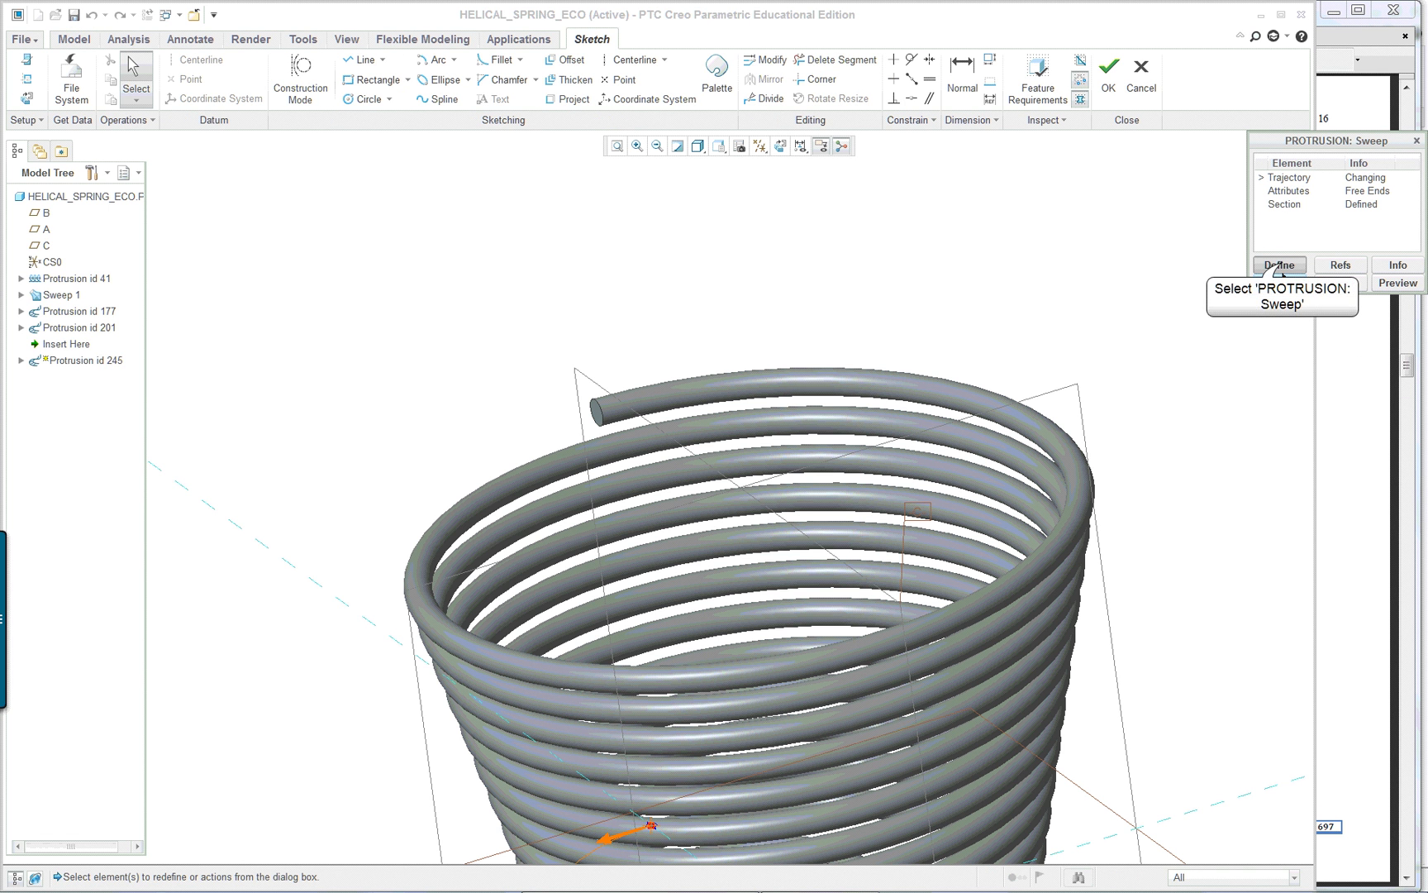
# Step: Orbit and zoom to view the hooked coil end and datum planes from the side
pyautogui.scroll(2, 917, 364)
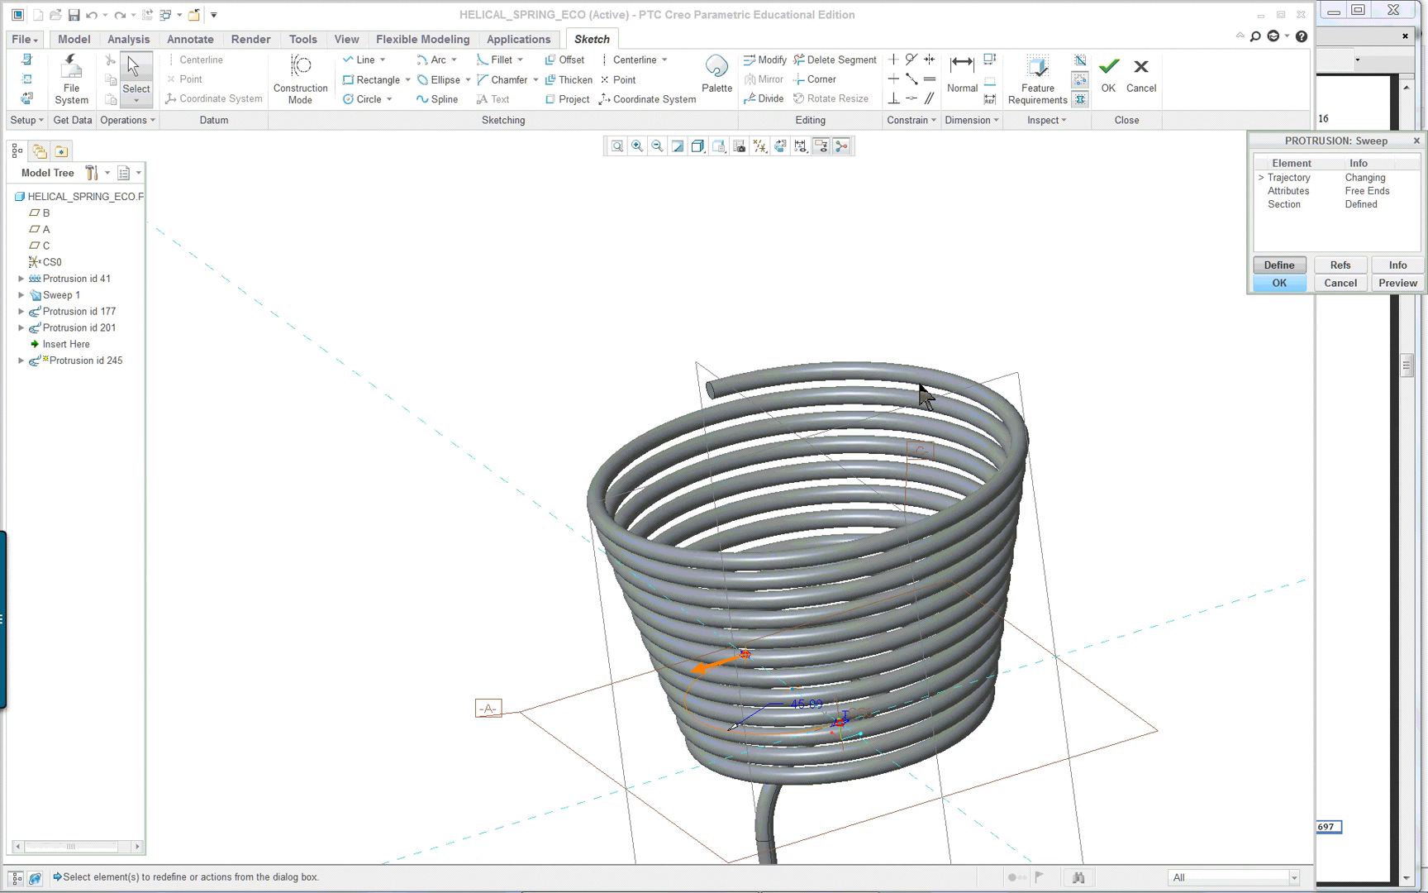
pyautogui.scroll(1, 926, 403)
pyautogui.moveTo(925, 404); pyautogui.dragTo(956, 637, button='middle')
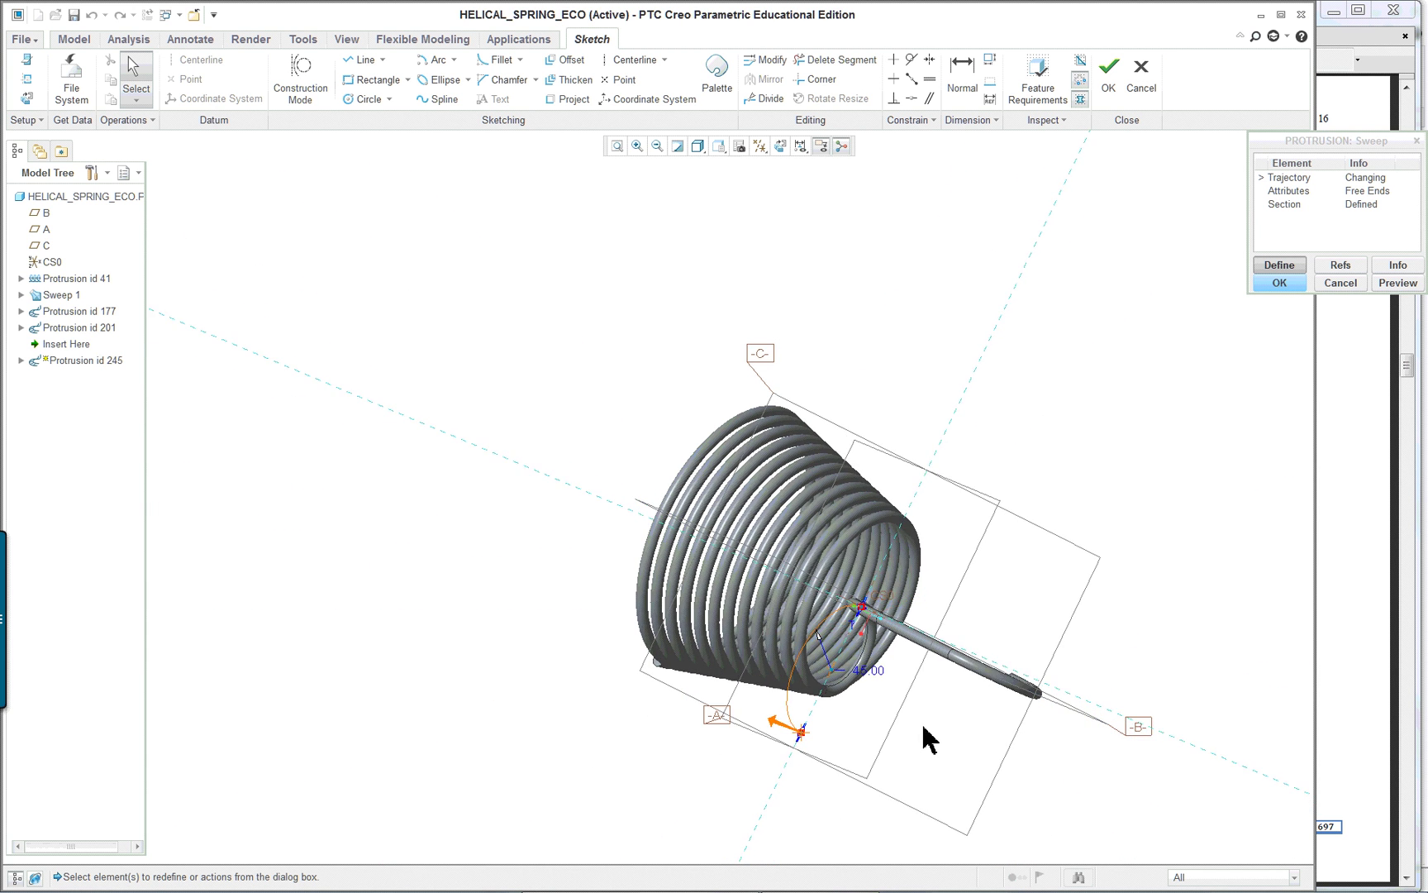
pyautogui.scroll(-3, 926, 738)
pyautogui.scroll(-1, 928, 738)
pyautogui.scroll(3, 834, 545)
pyautogui.moveTo(823, 570); pyautogui.dragTo(783, 523, button='middle')
pyautogui.scroll(-5, 616, 503)
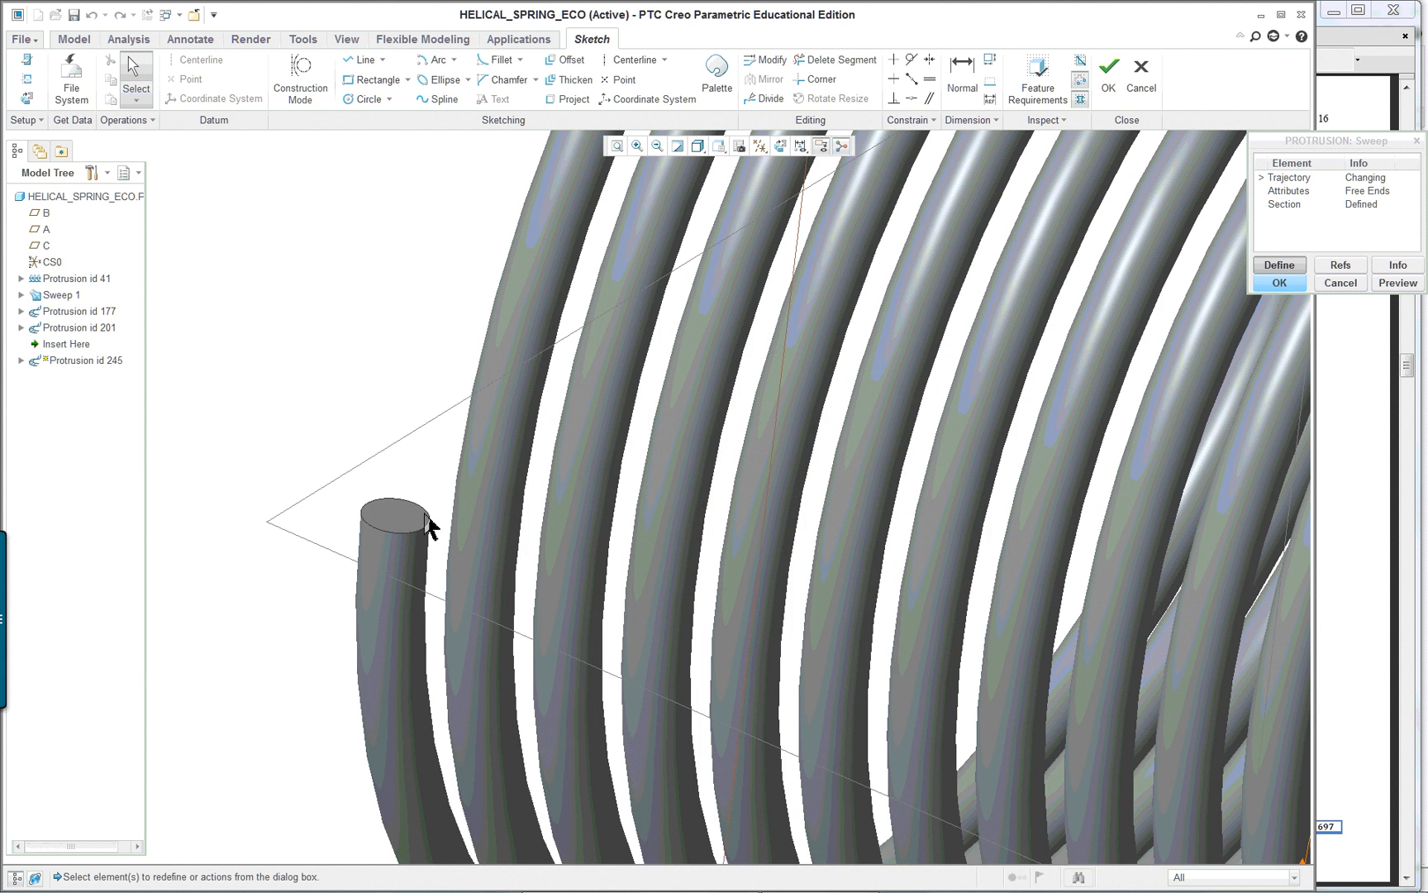
pyautogui.scroll(-2, 413, 529)
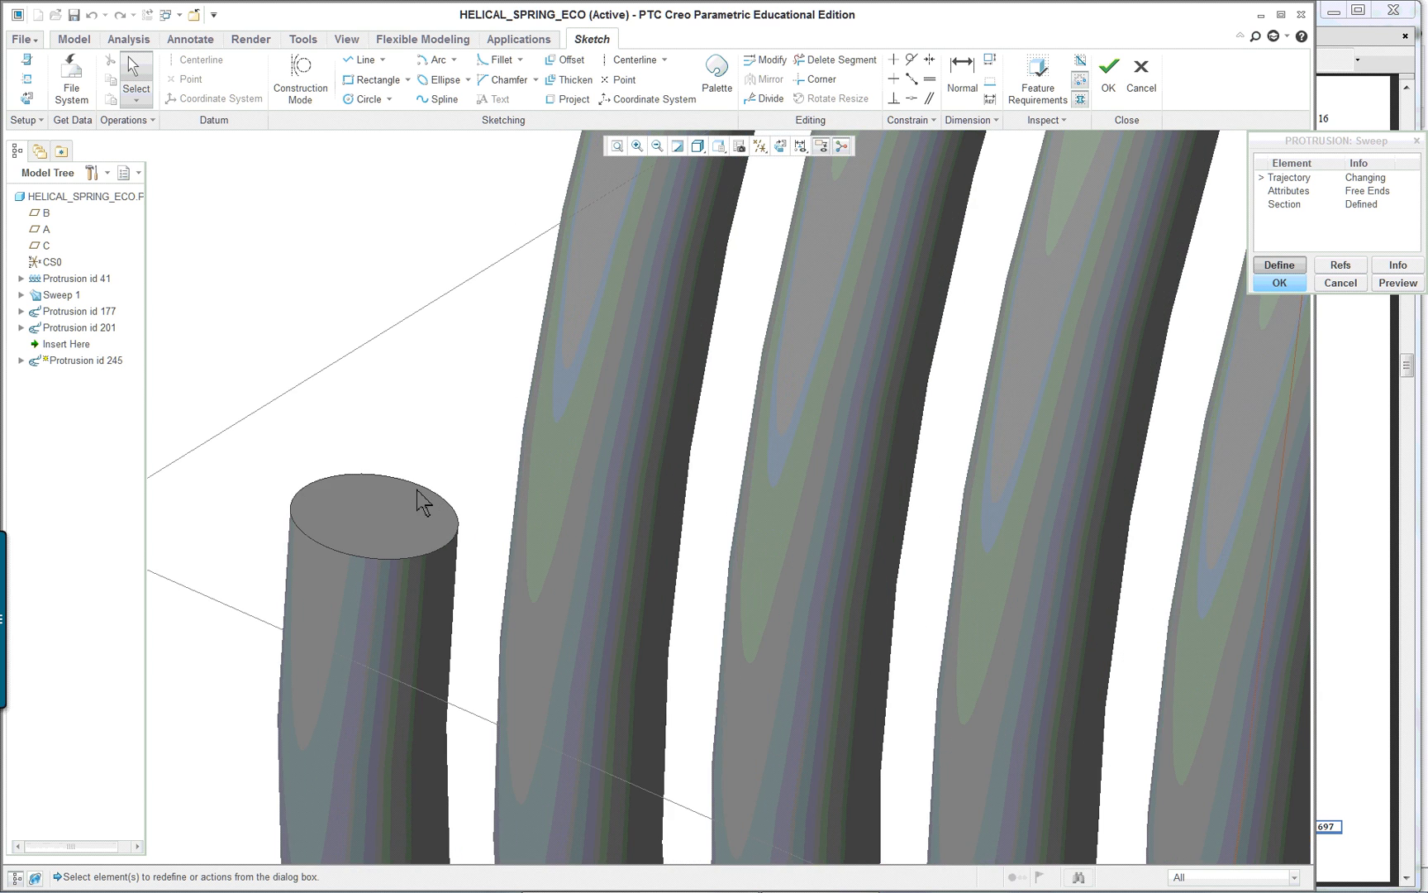
pyautogui.scroll(5, 405, 521)
pyautogui.moveTo(500, 520); pyautogui.dragTo(790, 480, button='middle')
pyautogui.moveTo(936, 545)
pyautogui.mouseDown(button='middle')
pyautogui.moveTo(903, 552)
pyautogui.moveTo(916, 556)
pyautogui.mouseUp(button='middle')
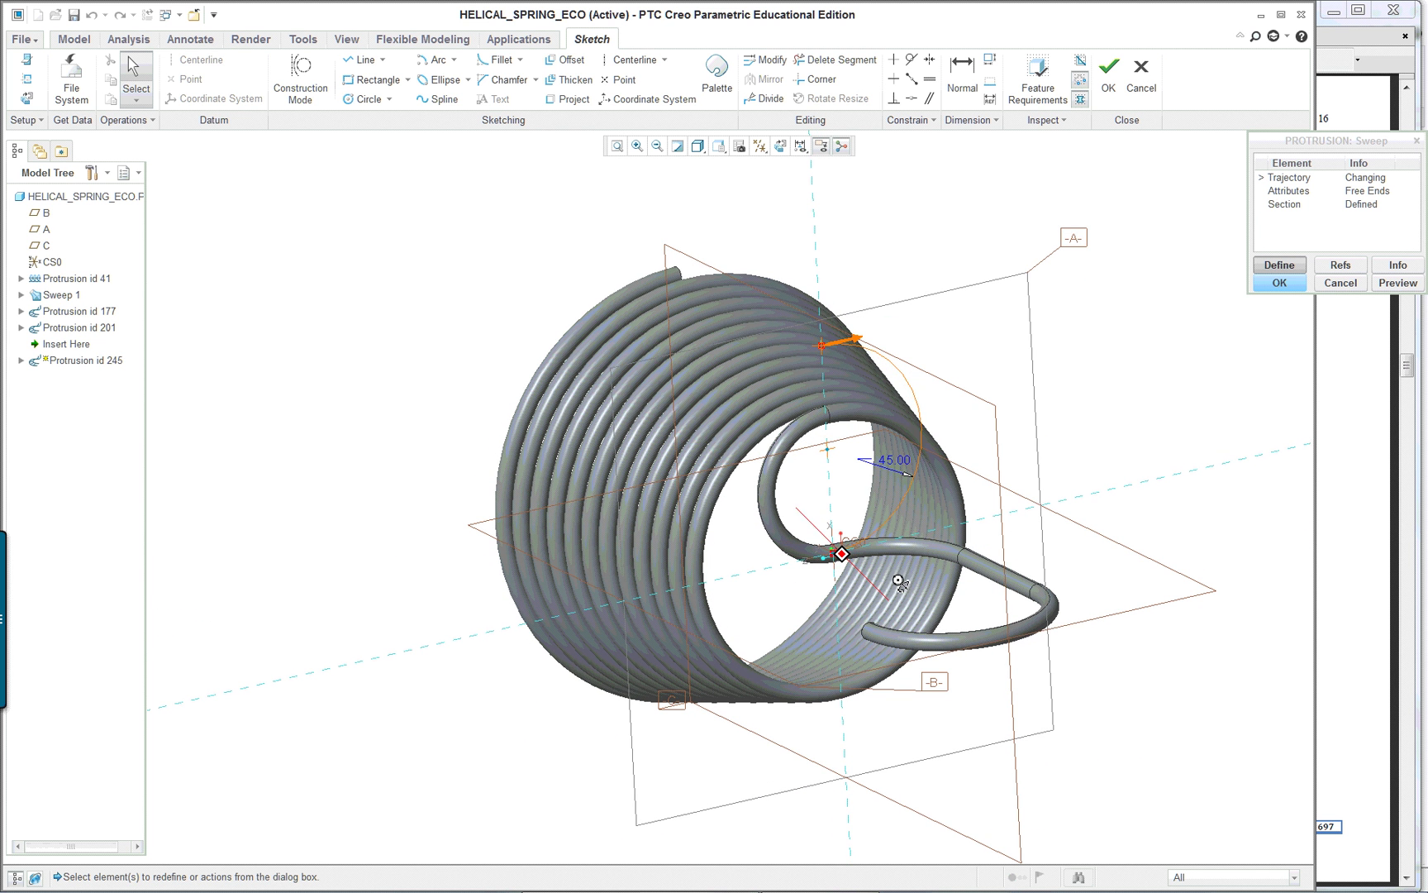
pyautogui.click(849, 344)
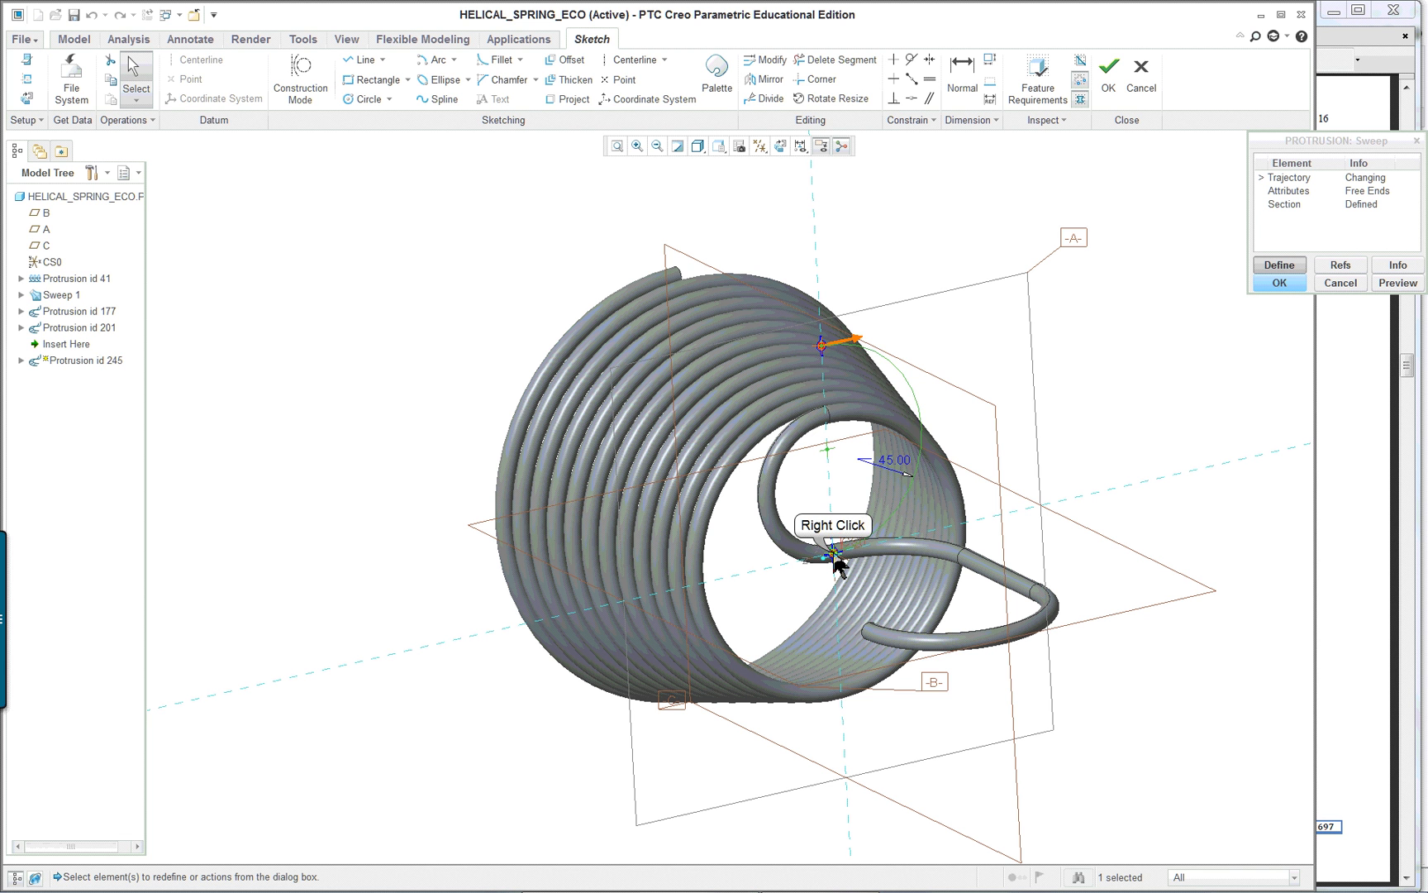
pyautogui.rightClick(834, 564)
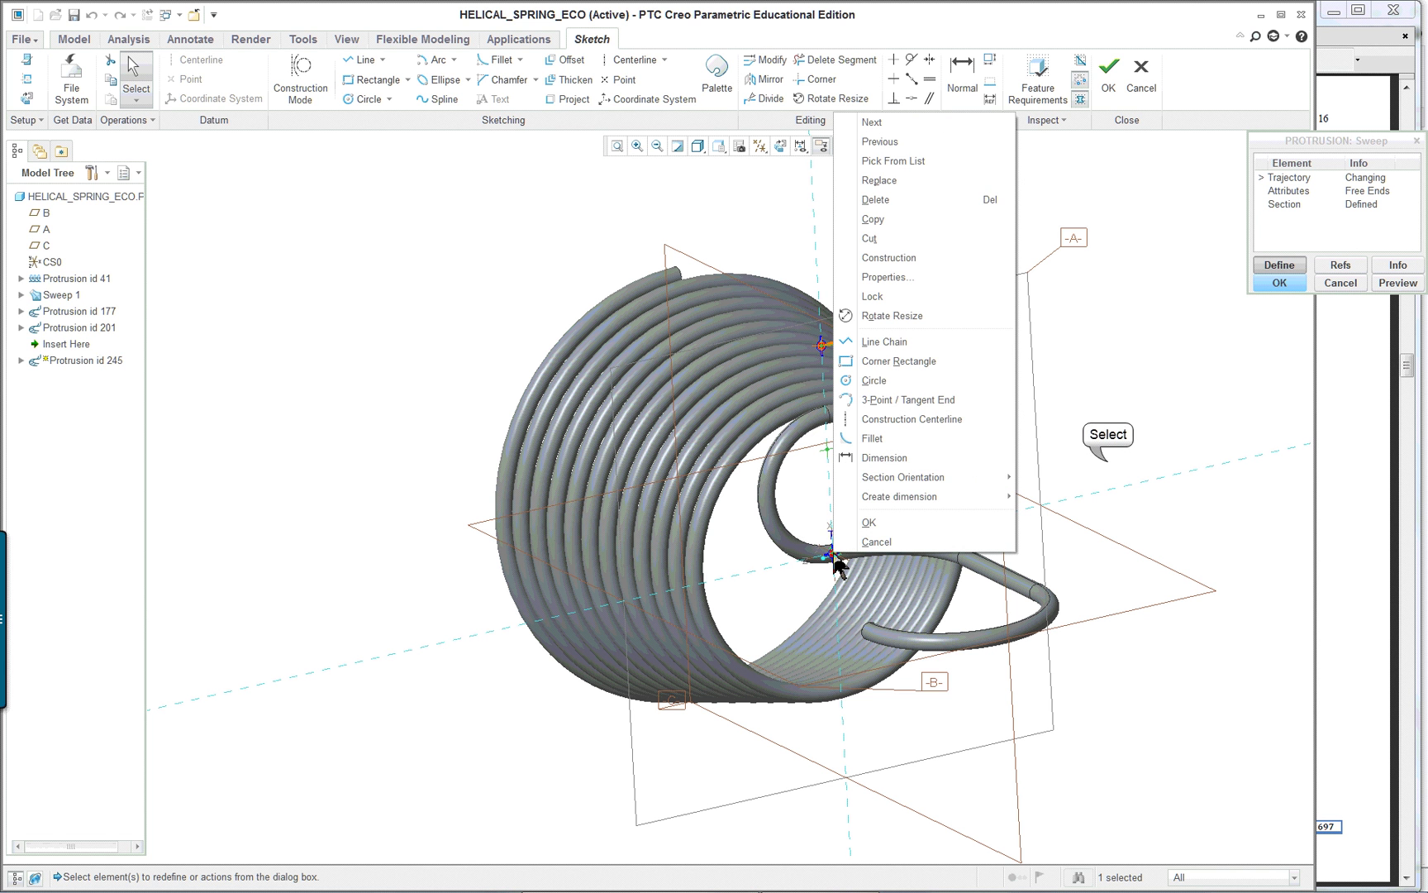
pyautogui.click(868, 543)
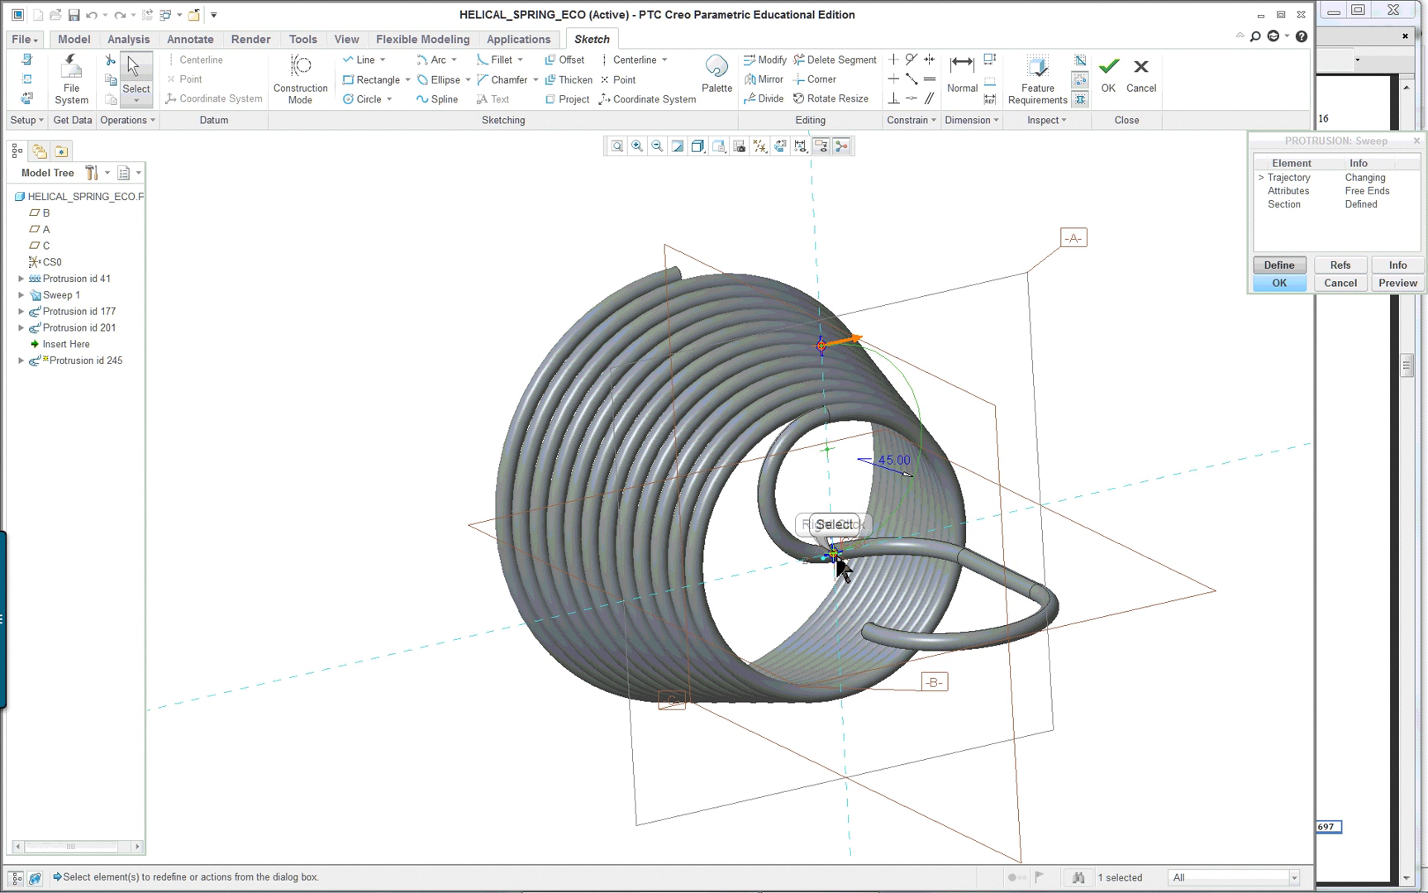
pyautogui.rightClick(835, 555)
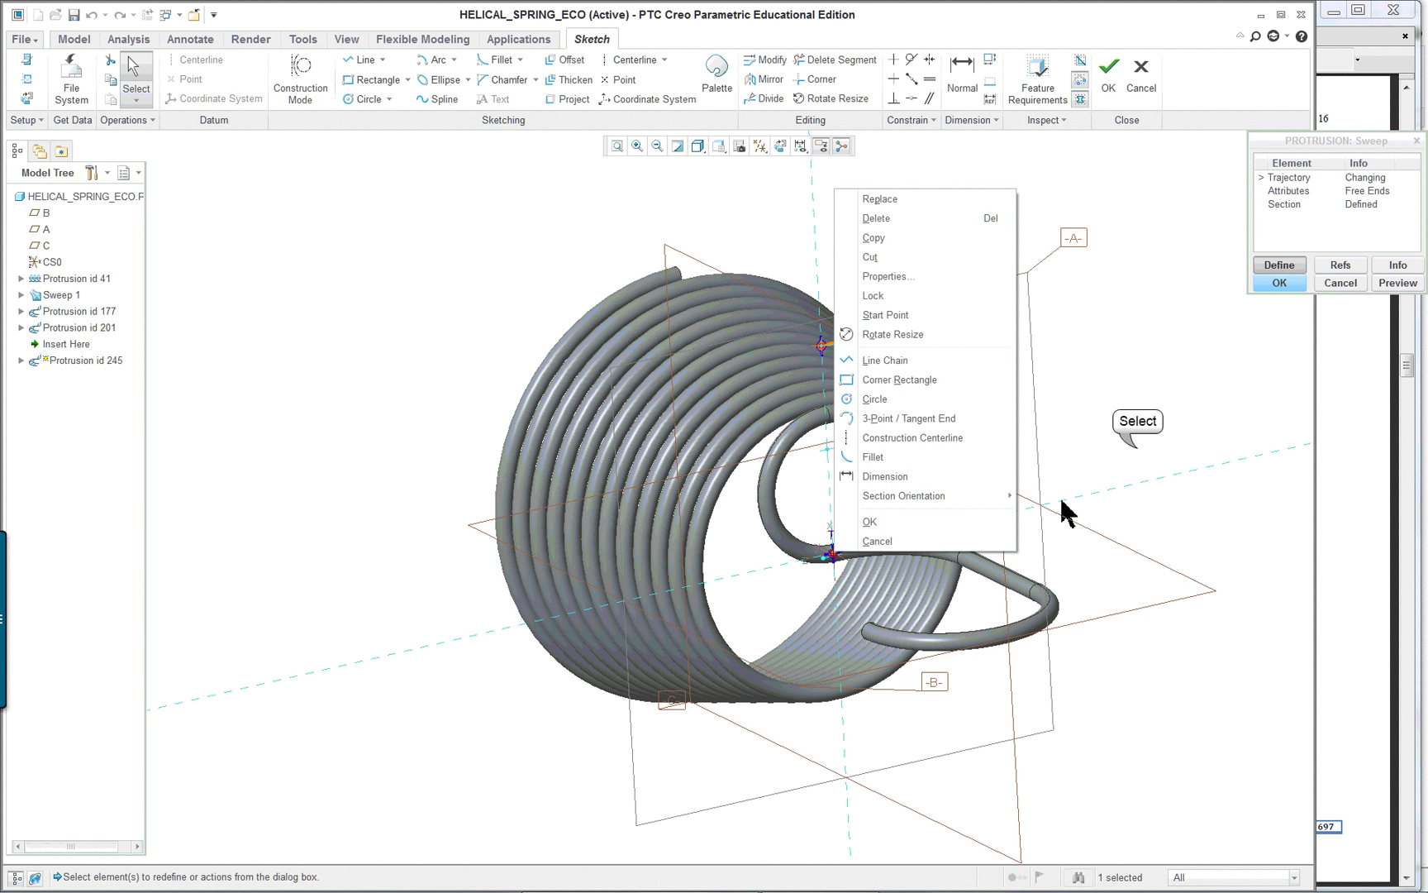
pyautogui.click(1120, 465)
pyautogui.scroll(-3, 966, 405)
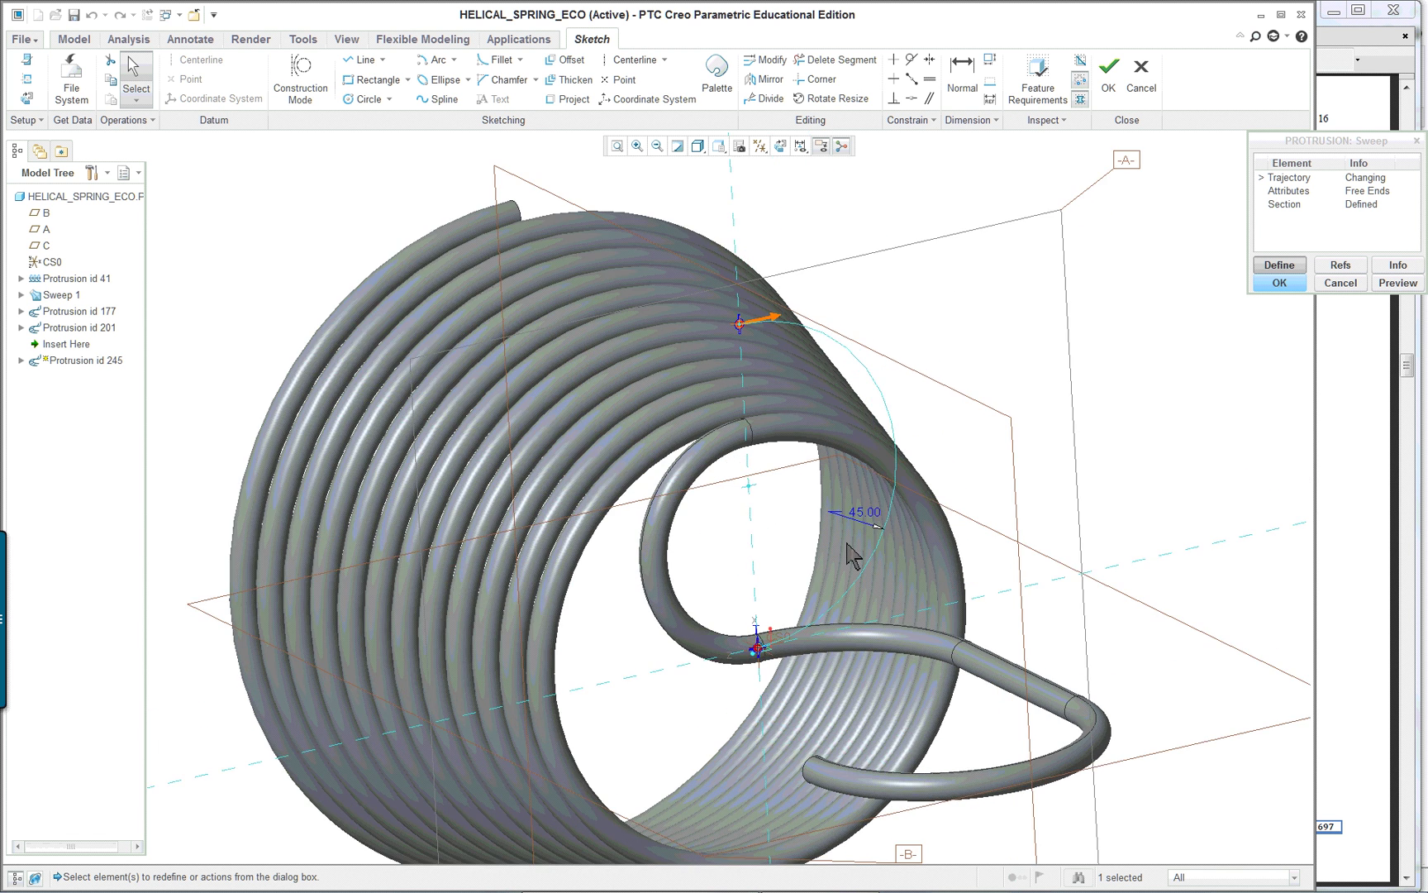
pyautogui.moveTo(759, 586); pyautogui.dragTo(785, 521, button='middle')
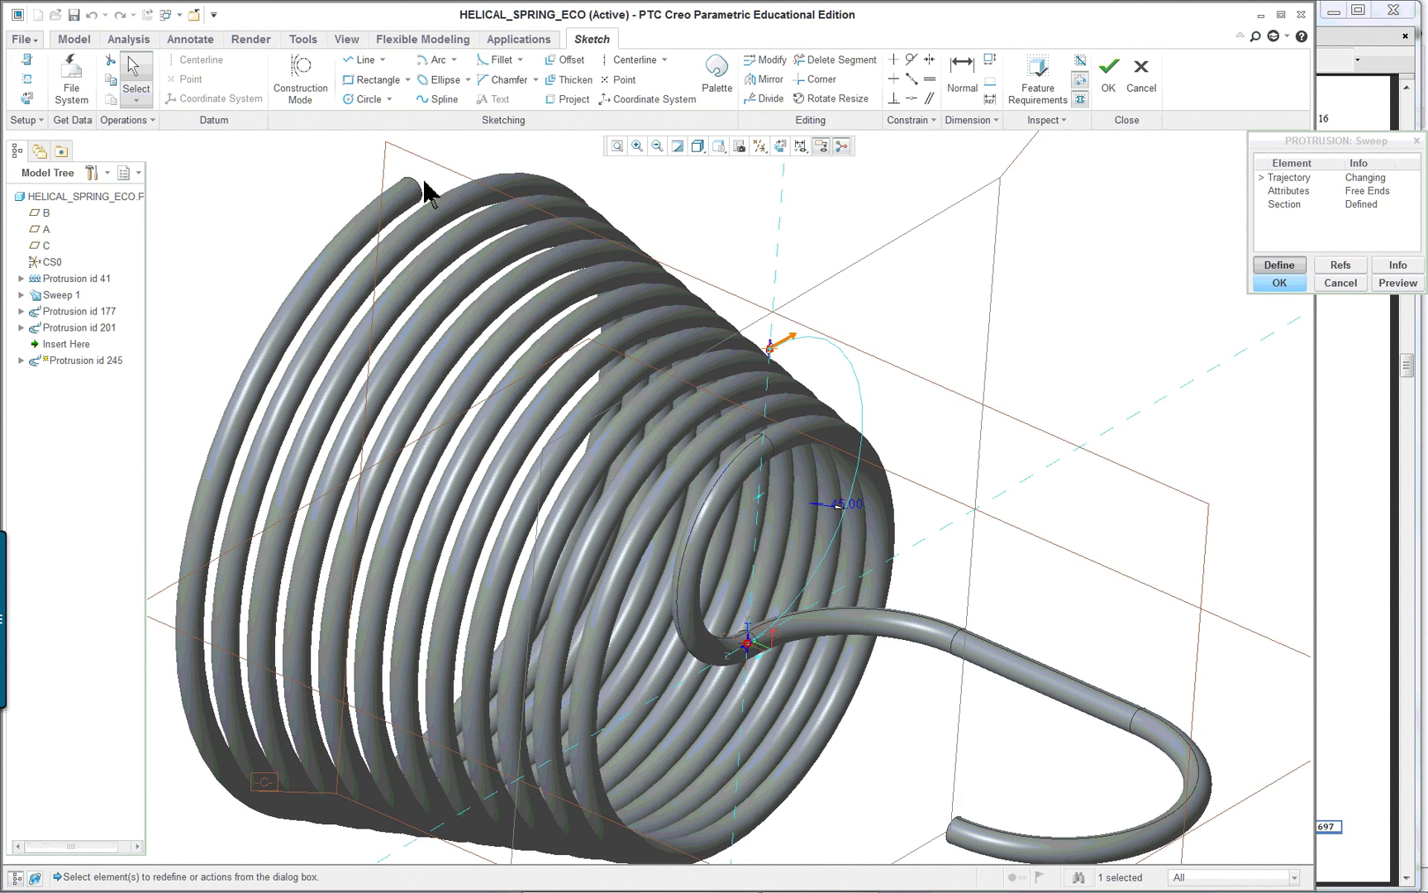
pyautogui.moveTo(422, 192); pyautogui.dragTo(512, 256, button='middle')
pyautogui.moveTo(648, 359); pyautogui.dragTo(708, 360, button='middle')
pyautogui.scroll(-5, 730, 672)
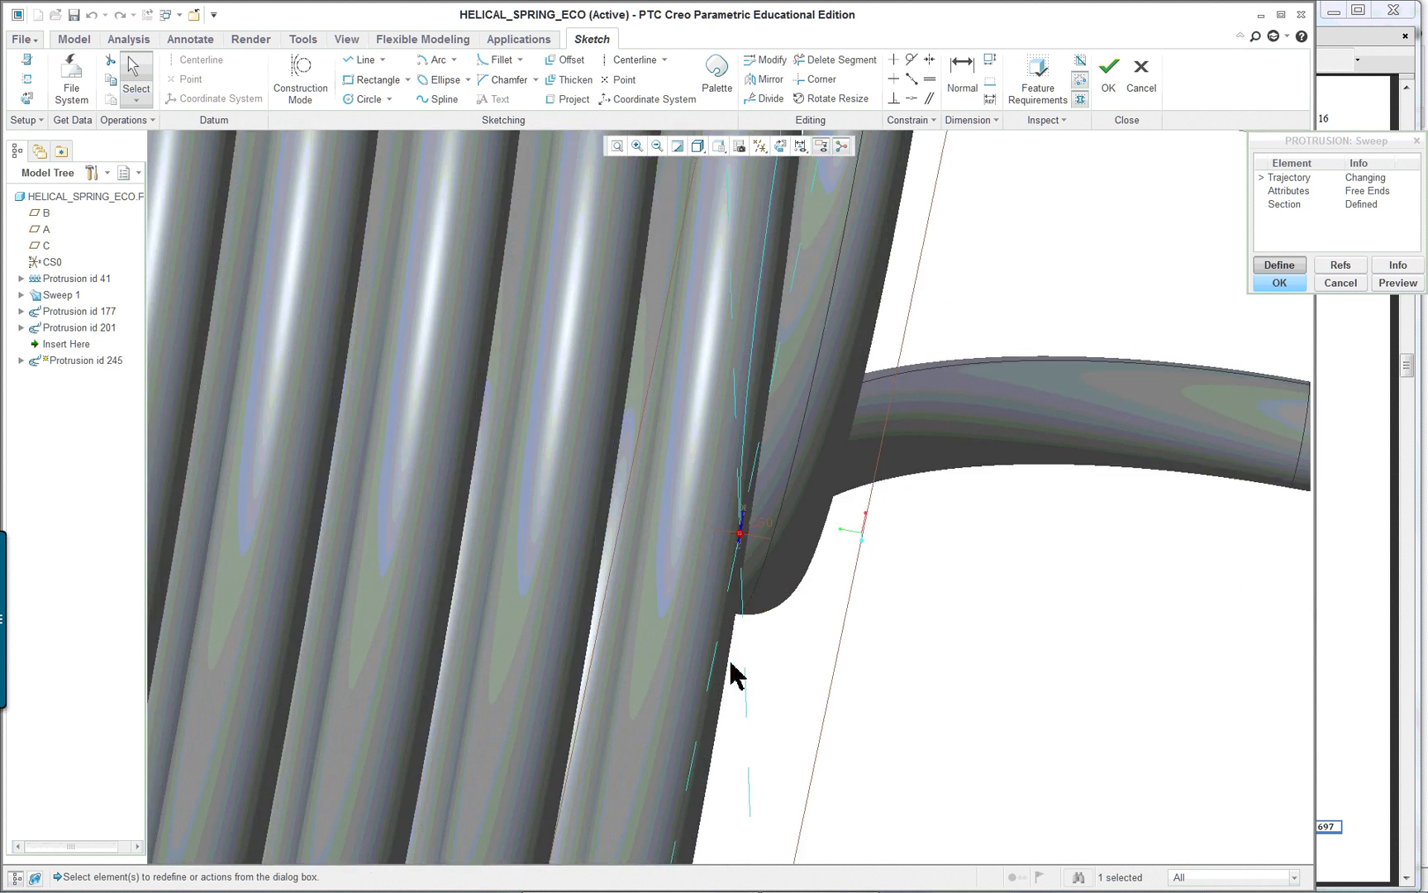
pyautogui.scroll(3, 788, 552)
pyautogui.scroll(4, 918, 517)
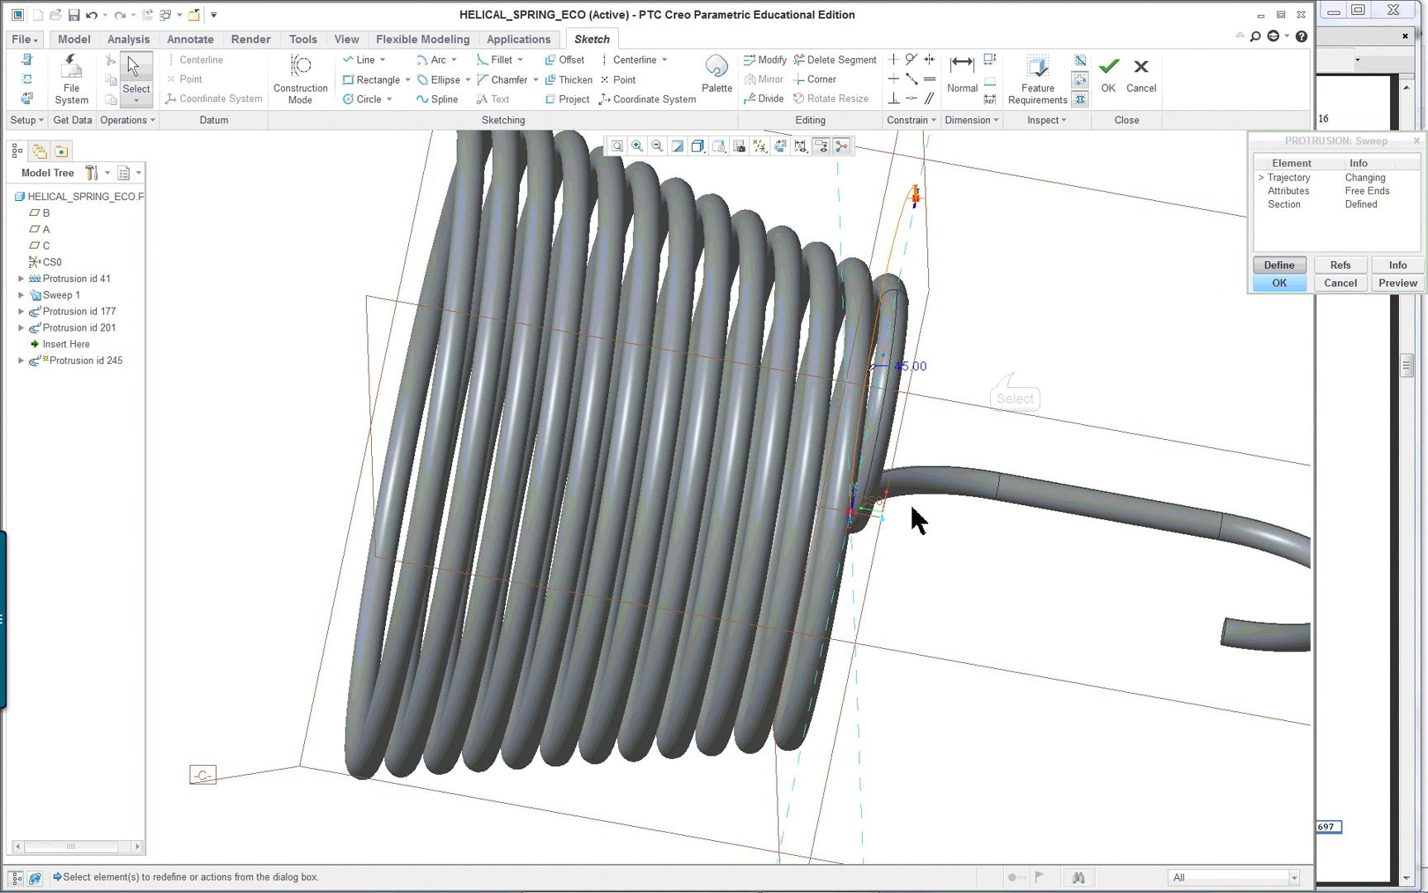
pyautogui.moveTo(916, 520)
pyautogui.mouseDown(button='middle')
pyautogui.moveTo(1033, 520)
pyautogui.moveTo(930, 542)
pyautogui.mouseUp(button='middle')
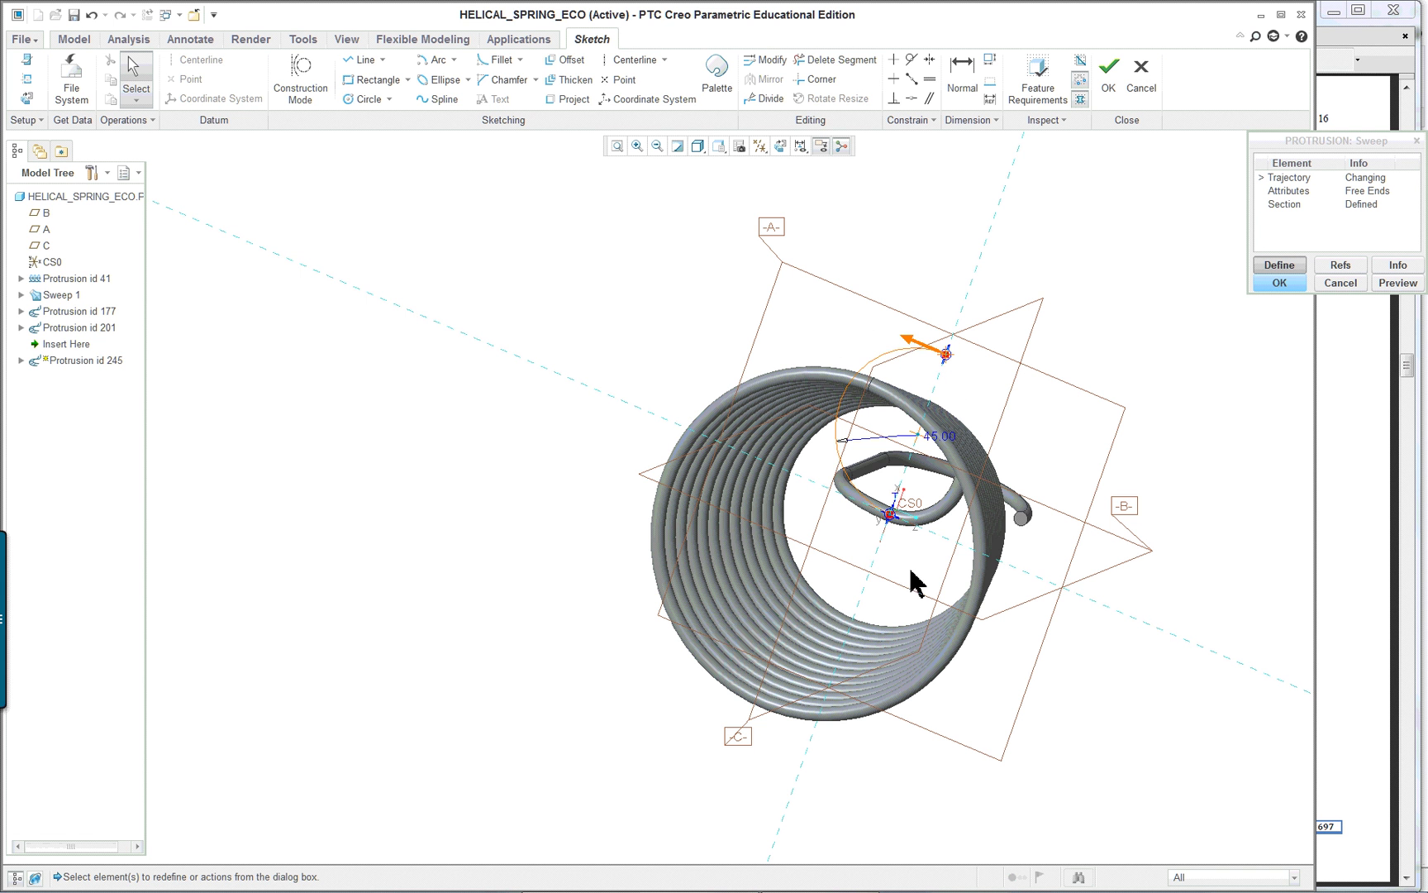
pyautogui.scroll(-4, 895, 368)
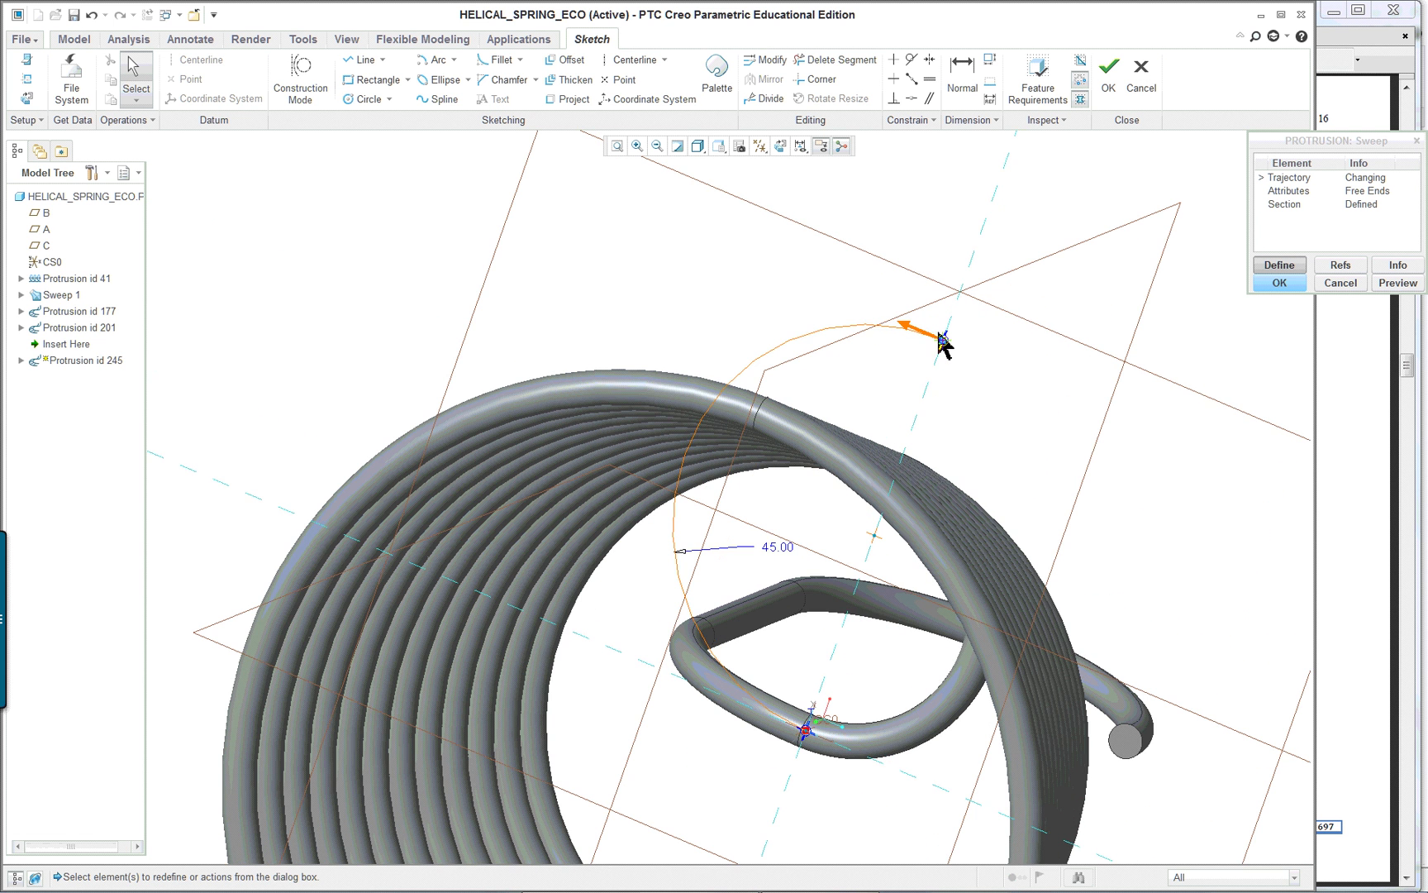
pyautogui.scroll(3, 686, 477)
pyautogui.moveTo(695, 479); pyautogui.dragTo(746, 388, button='middle')
pyautogui.scroll(-1, 732, 459)
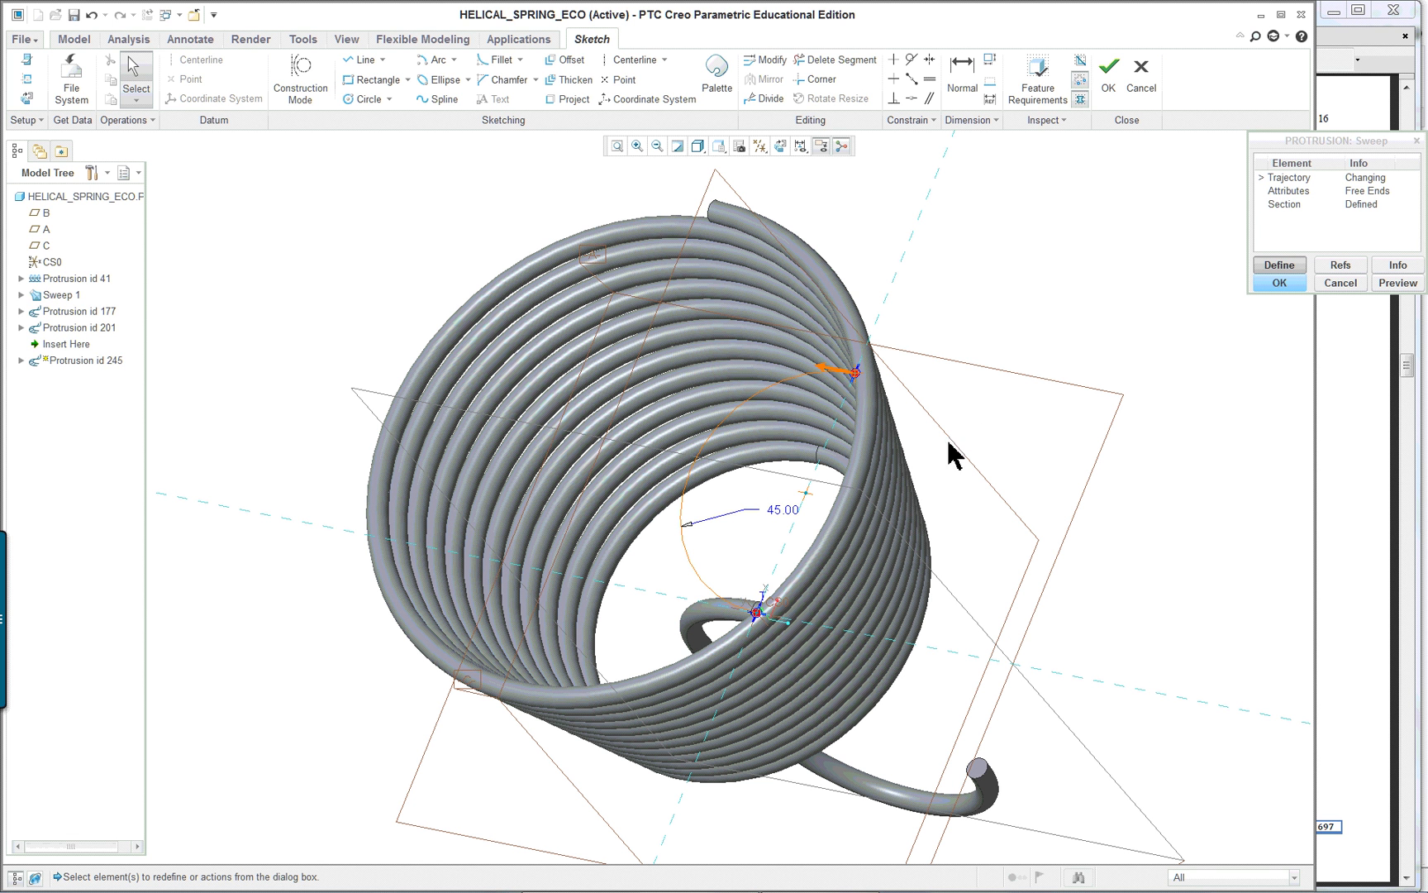
pyautogui.moveTo(955, 434)
pyautogui.mouseDown(button='middle')
pyautogui.moveTo(985, 408)
pyautogui.moveTo(944, 421)
pyautogui.moveTo(896, 484)
pyautogui.mouseUp(button='middle')
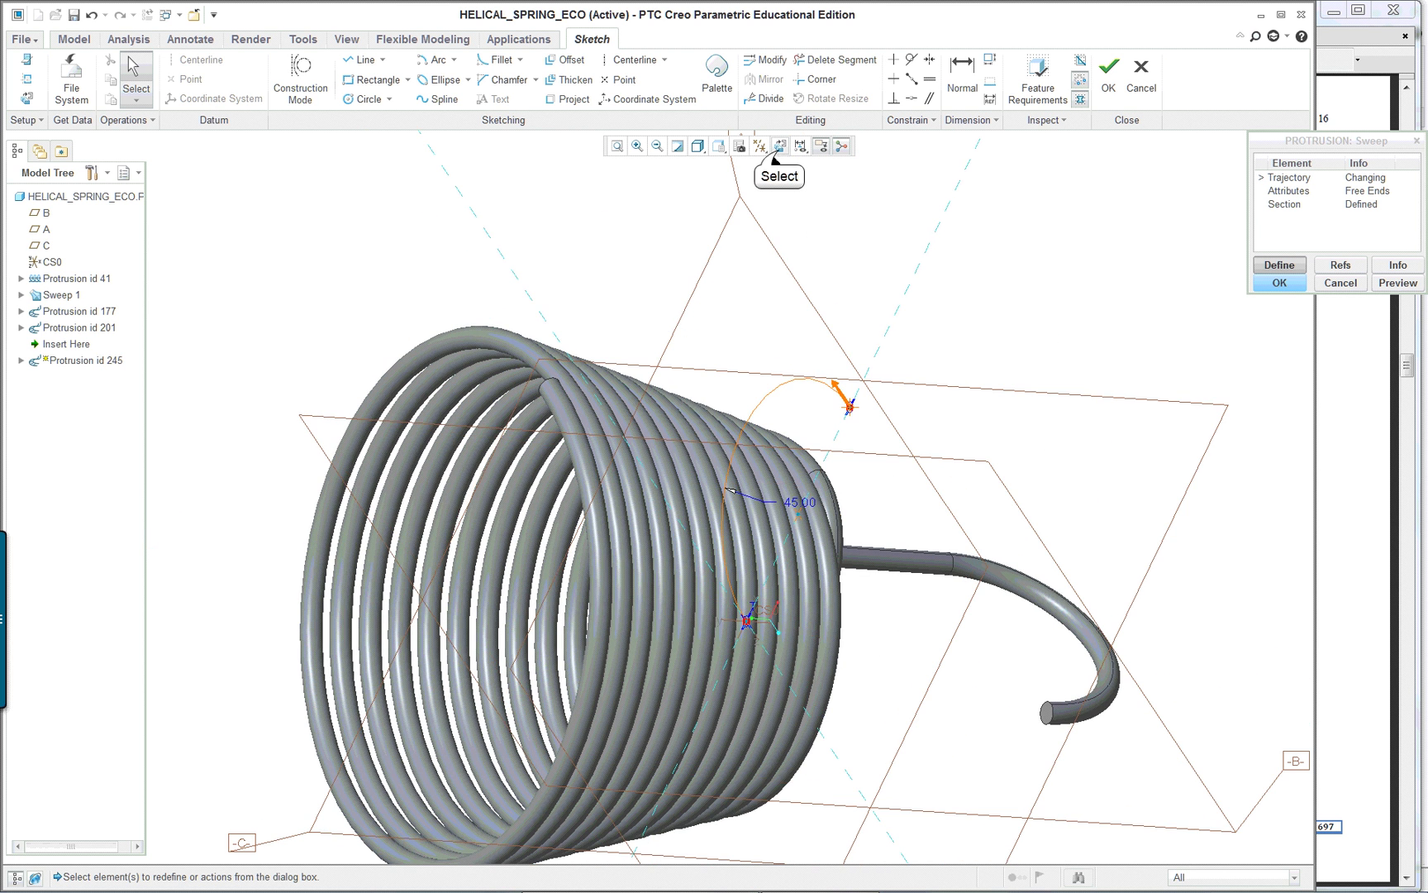
# Step: Quit the trajectory sketch without saving changes while keeping the Protrusion id 245 sweep
pyautogui.click(778, 147)
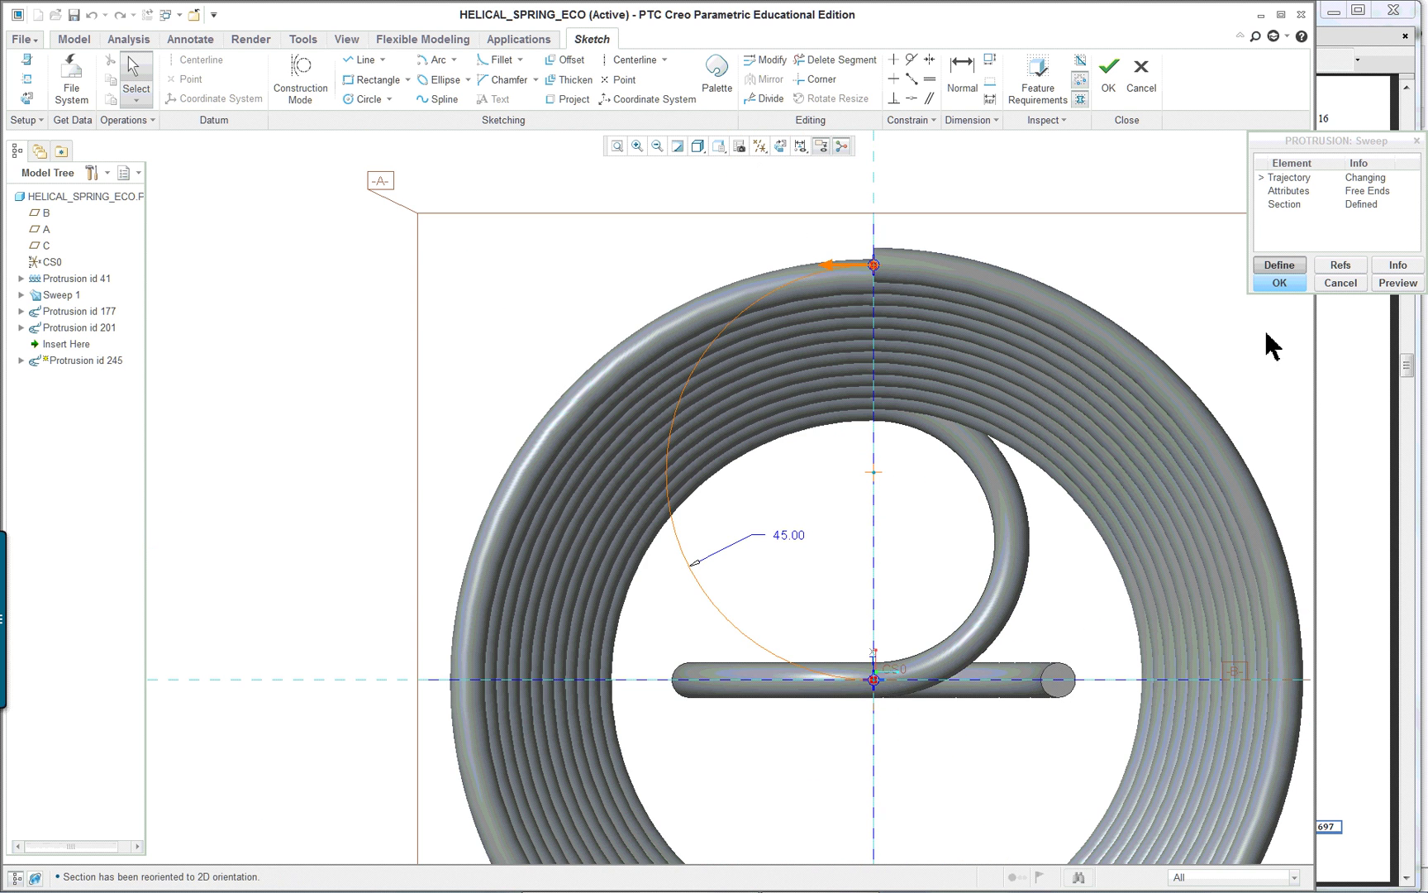
pyautogui.scroll(1, 1267, 334)
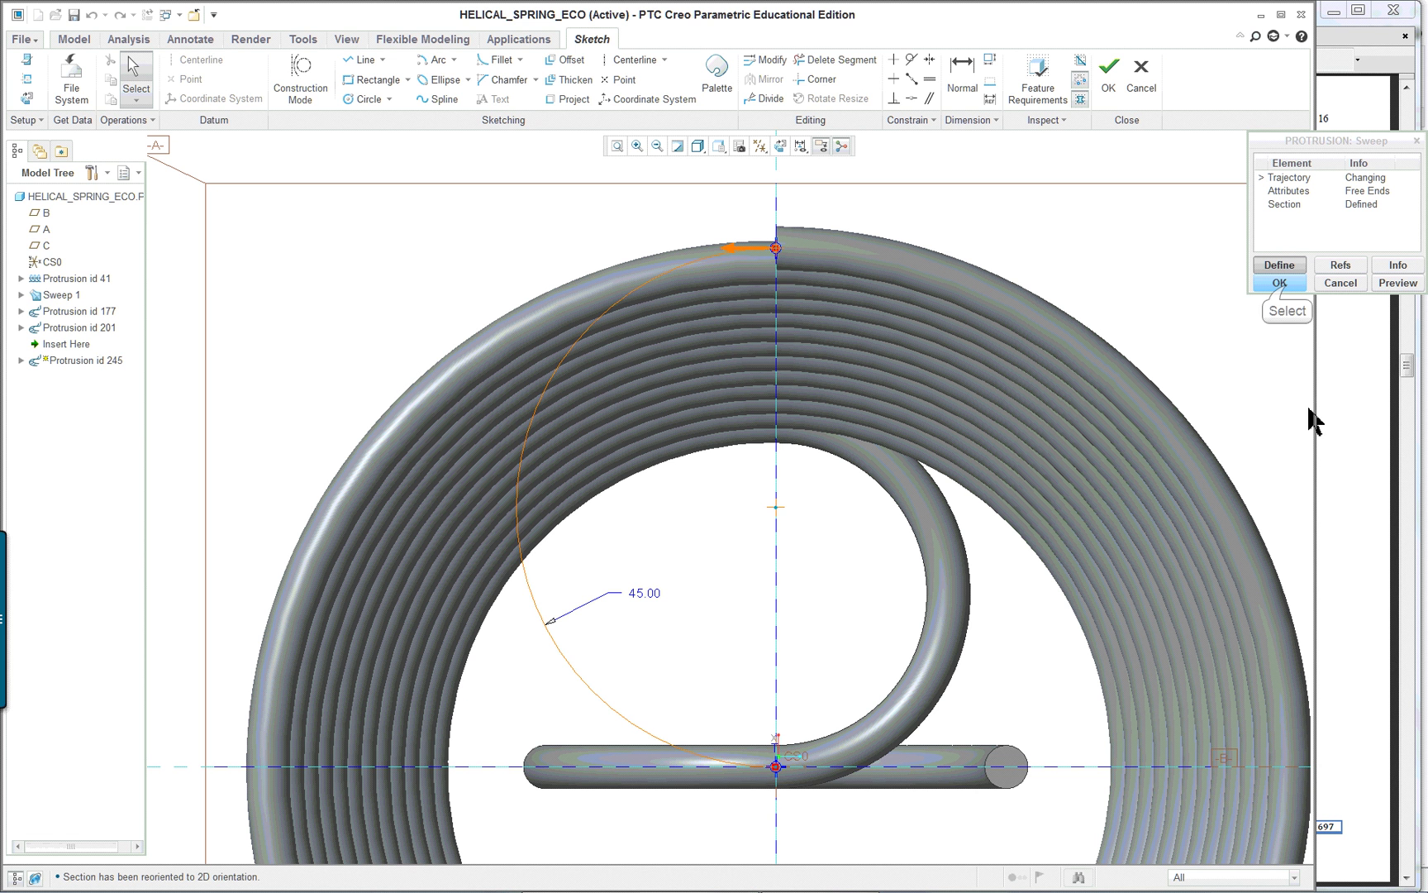
pyautogui.click(1290, 287)
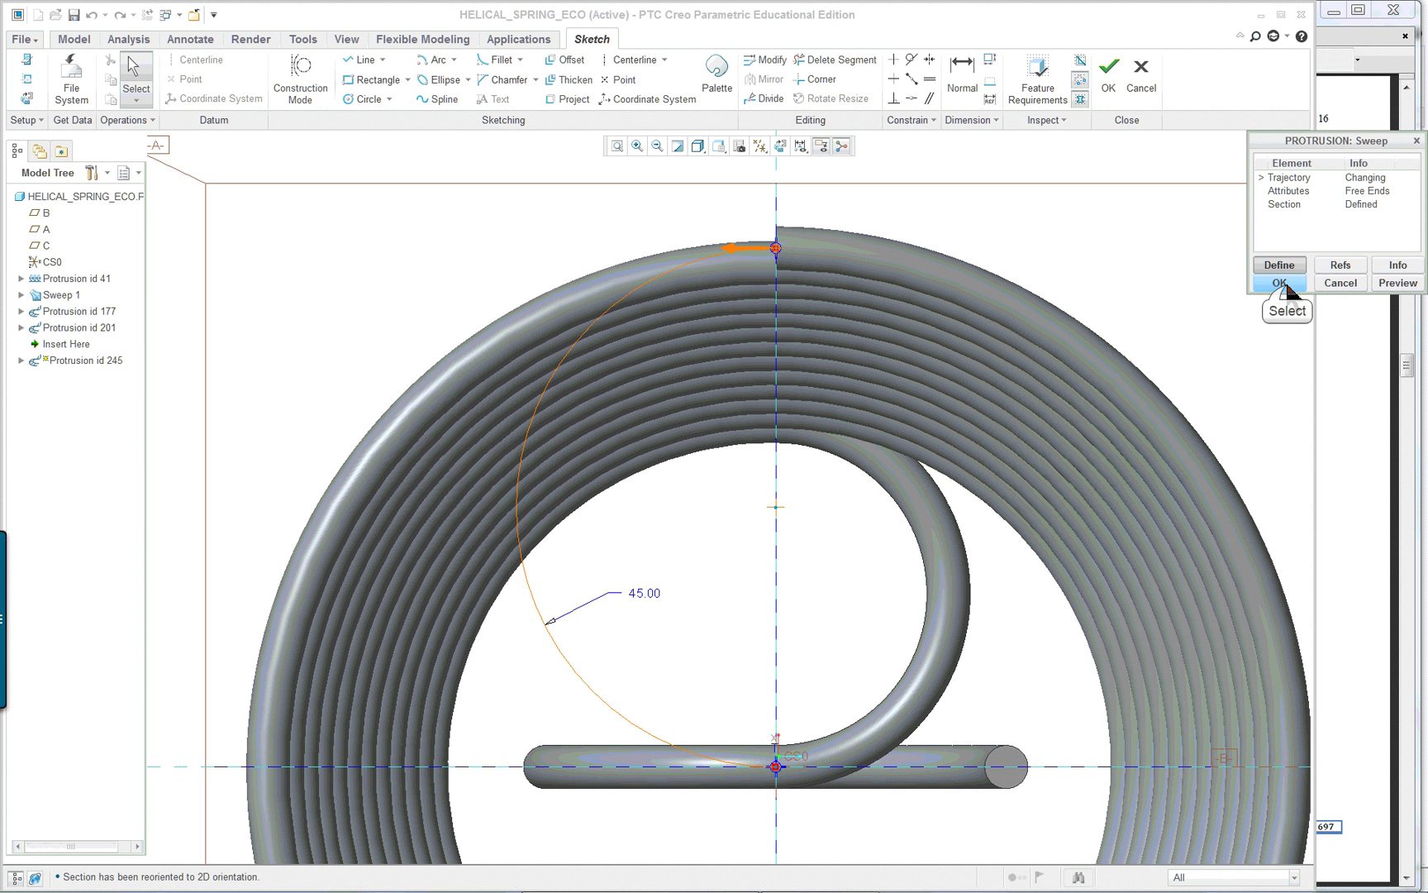
pyautogui.click(1339, 283)
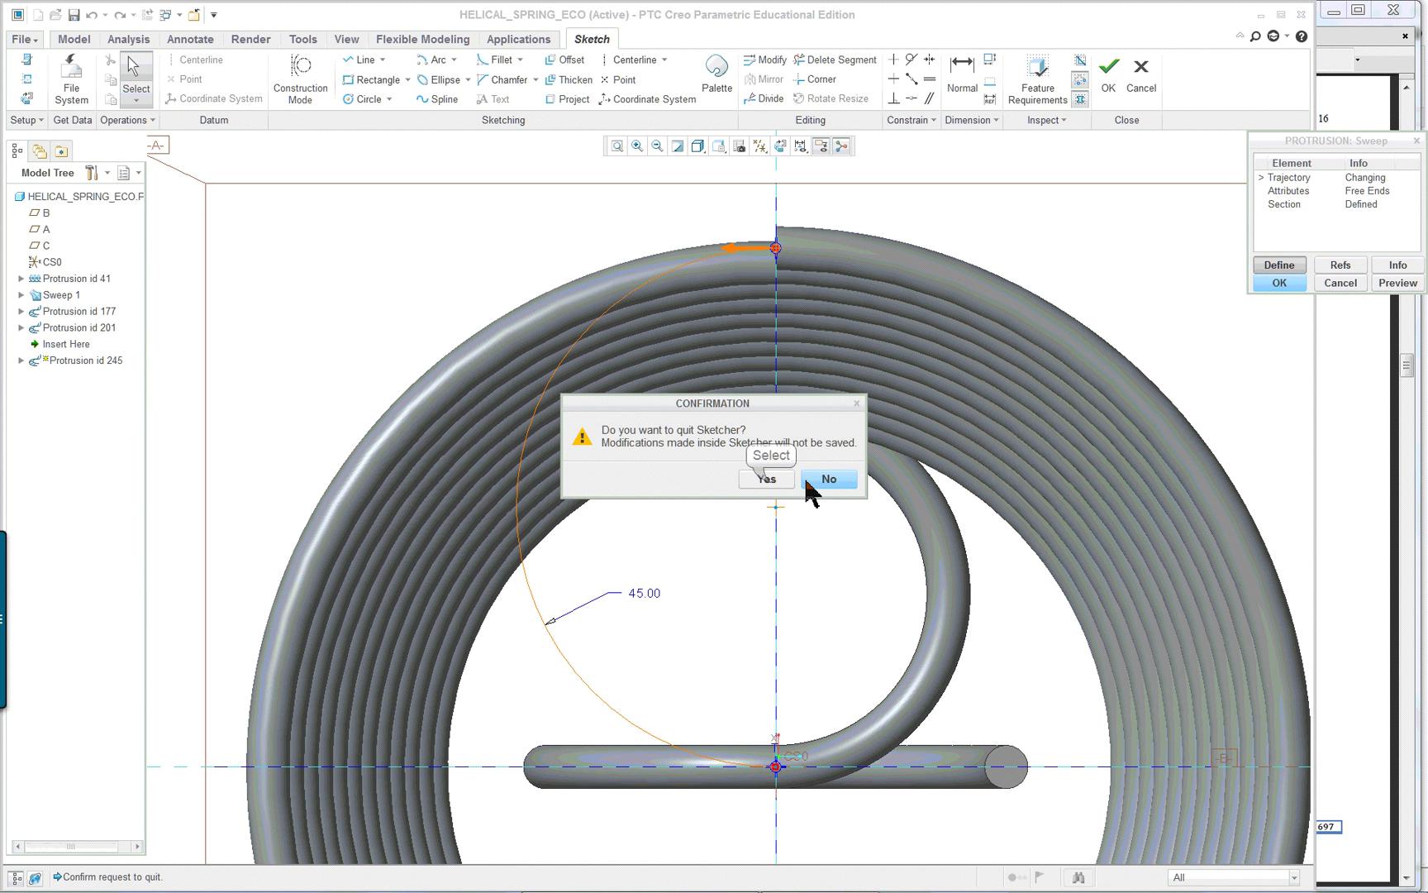
pyautogui.click(764, 481)
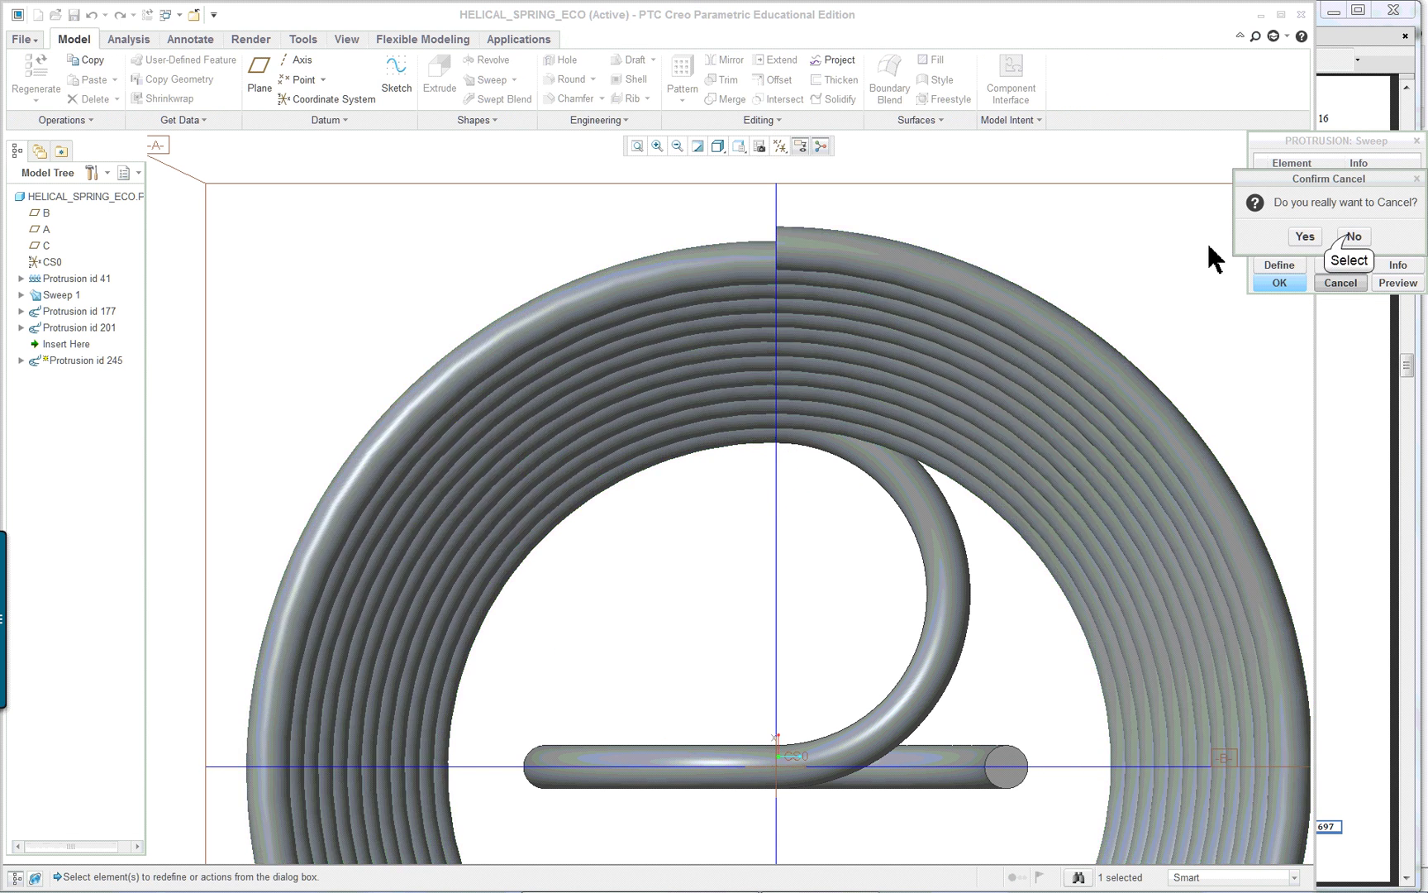
pyautogui.click(1350, 237)
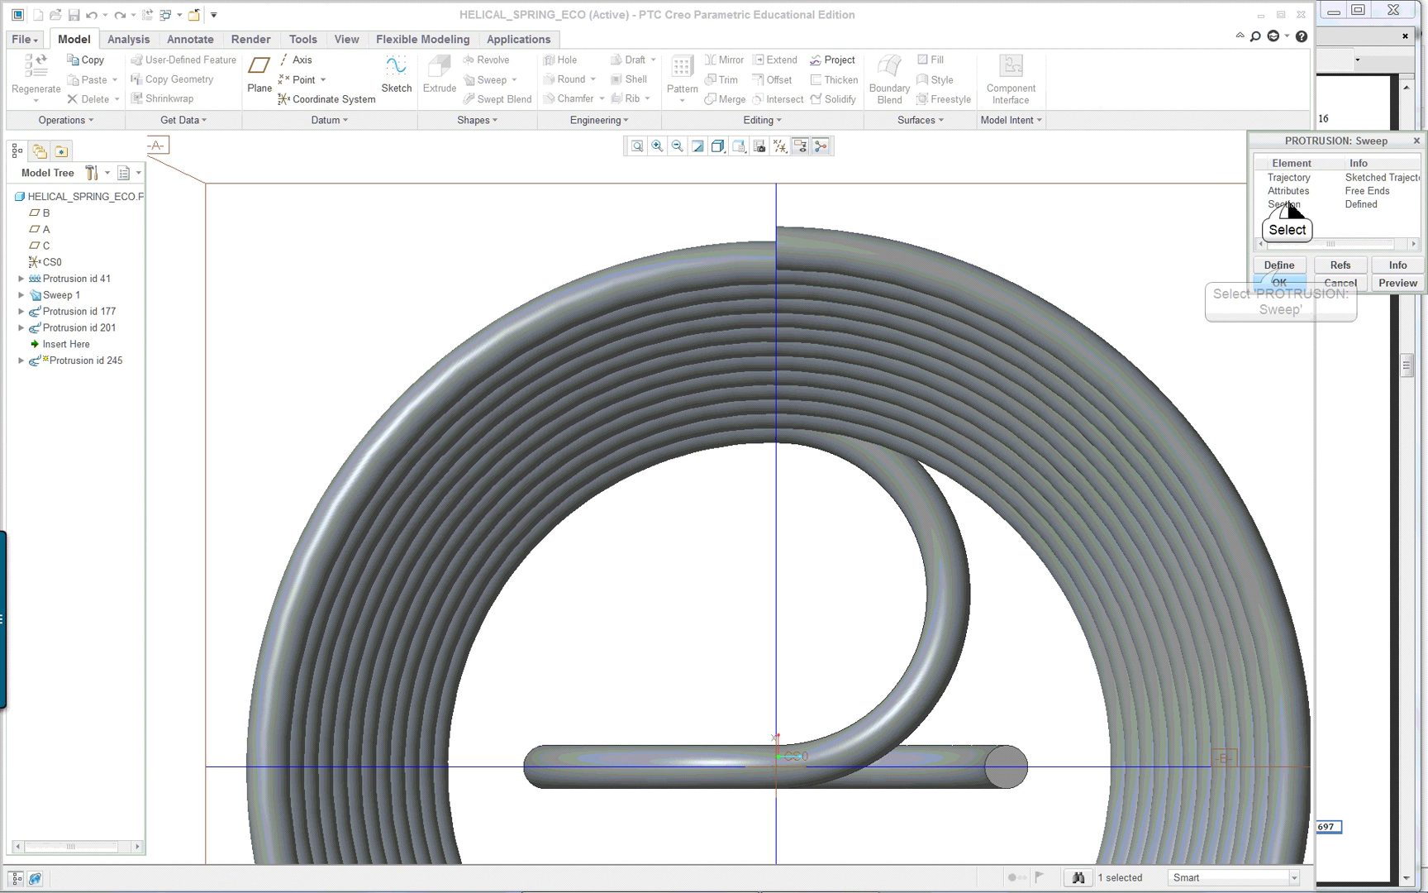
# Step: Open the sweep's Section sketch and orbit for a close look at the circle
pyautogui.click(1285, 206)
pyautogui.click(1279, 264)
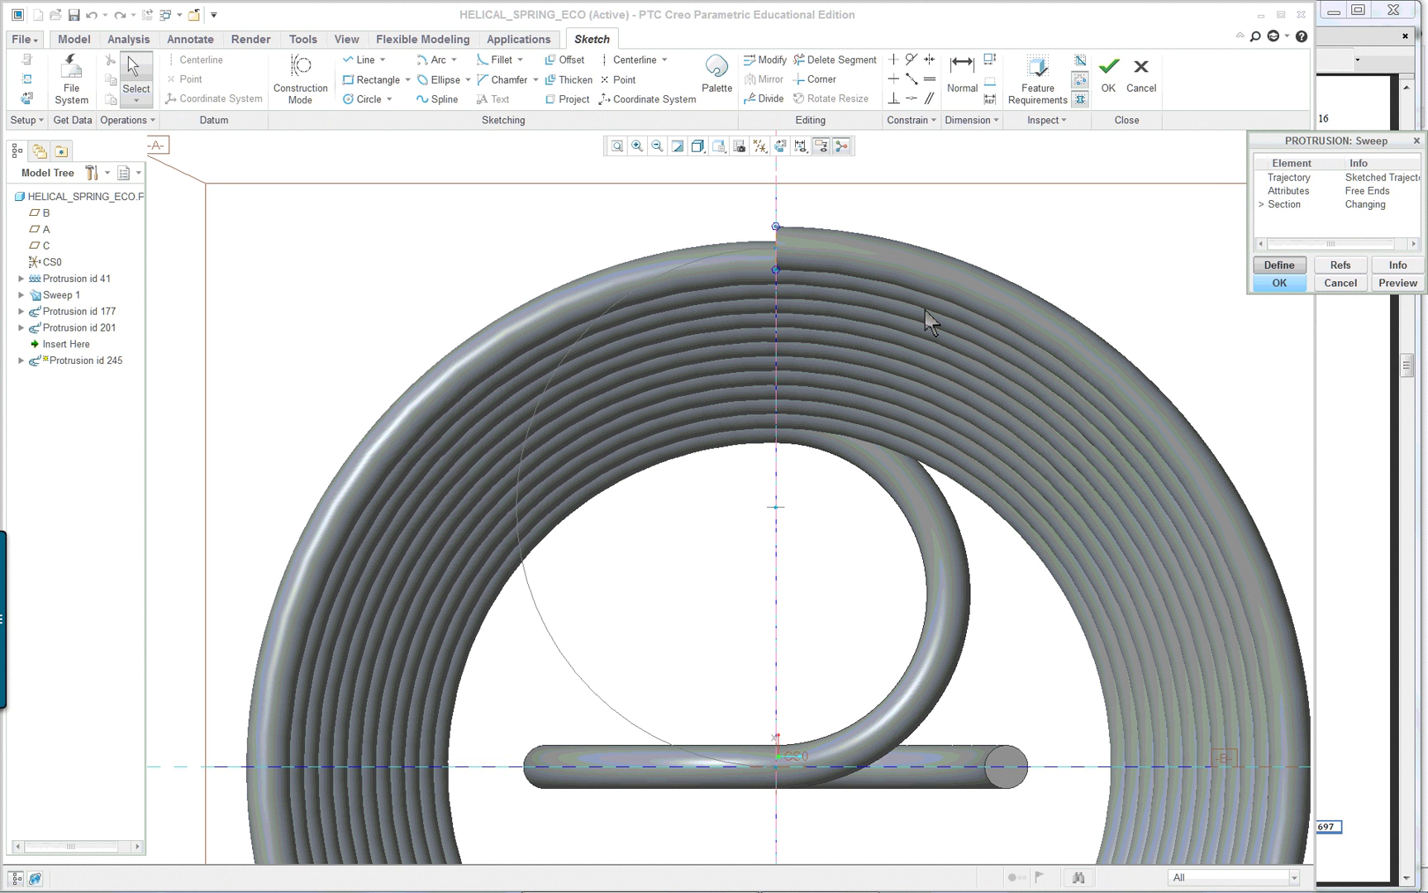
pyautogui.moveTo(888, 315); pyautogui.dragTo(906, 318, button='middle')
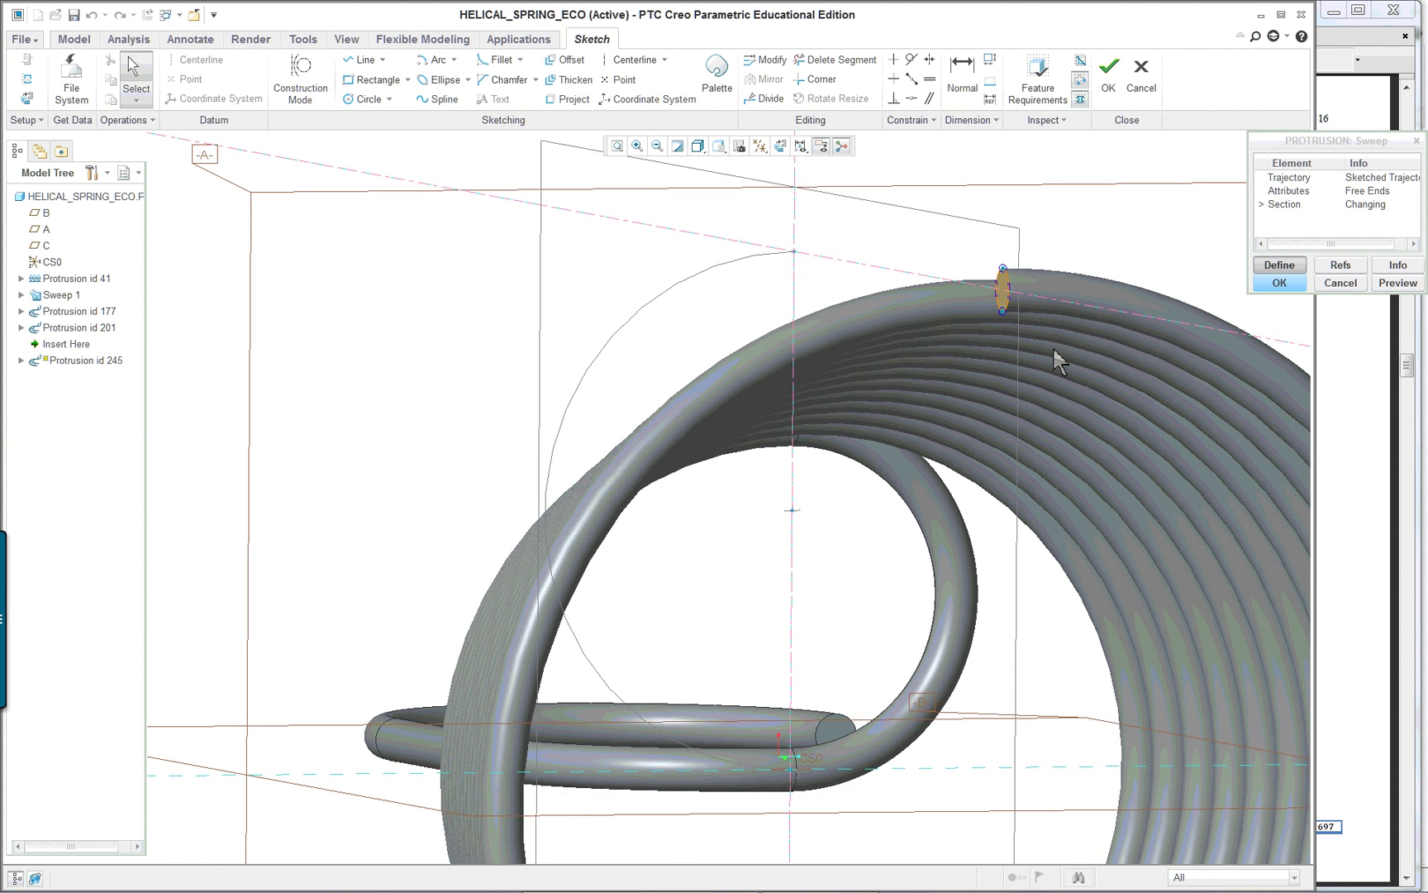
pyautogui.scroll(5, 1056, 347)
pyautogui.moveTo(597, 336)
pyautogui.mouseDown(button='middle')
pyautogui.moveTo(615, 345)
pyautogui.moveTo(602, 335)
pyautogui.mouseUp(button='middle')
pyautogui.moveTo(919, 392); pyautogui.dragTo(923, 422, button='middle')
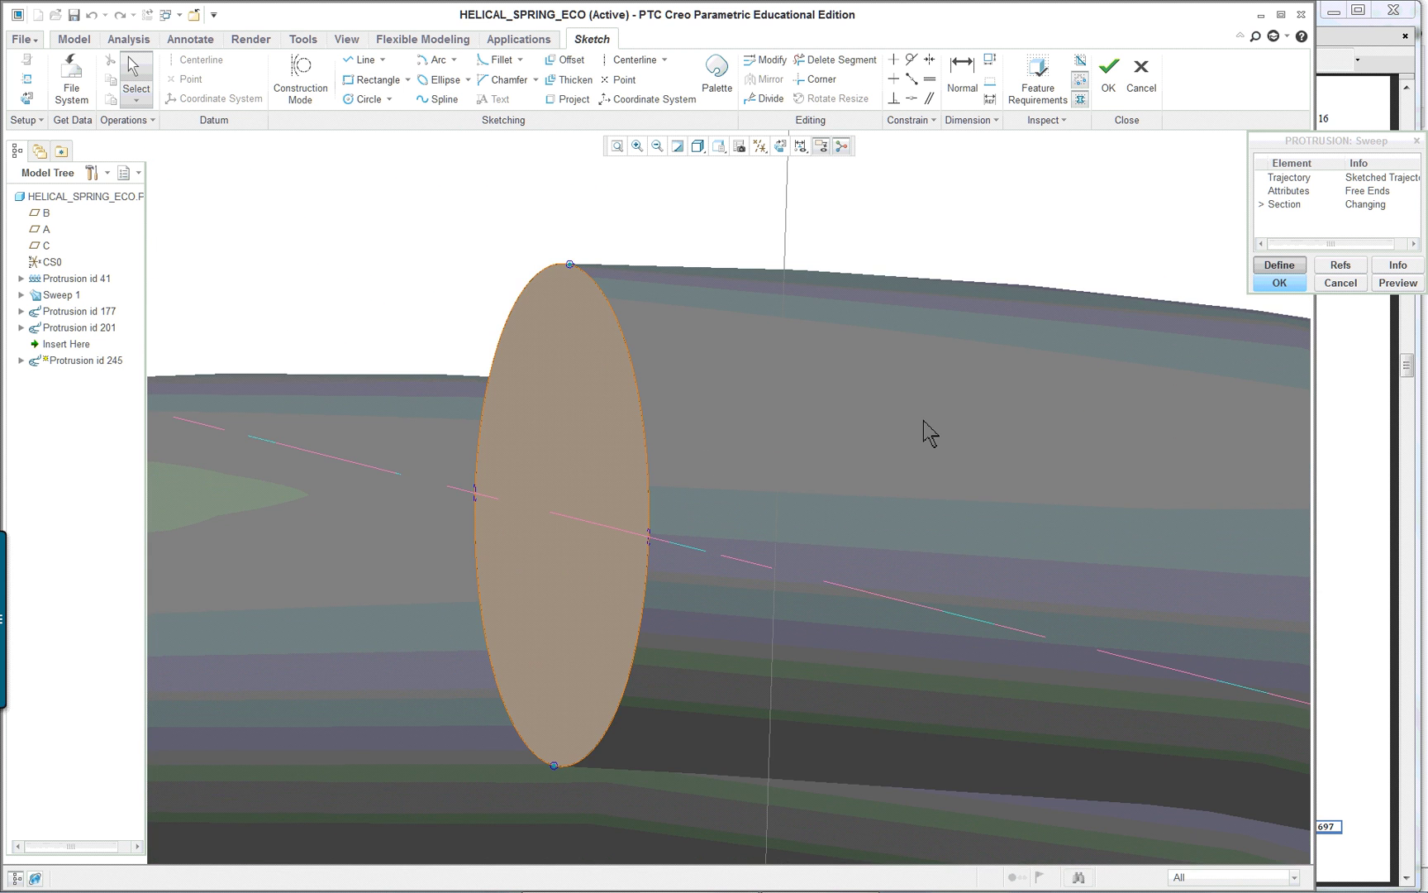
# Step: Zoom and orbit to check the spring from the side, then cancel the sweep redefinition
pyautogui.scroll(-8, 922, 421)
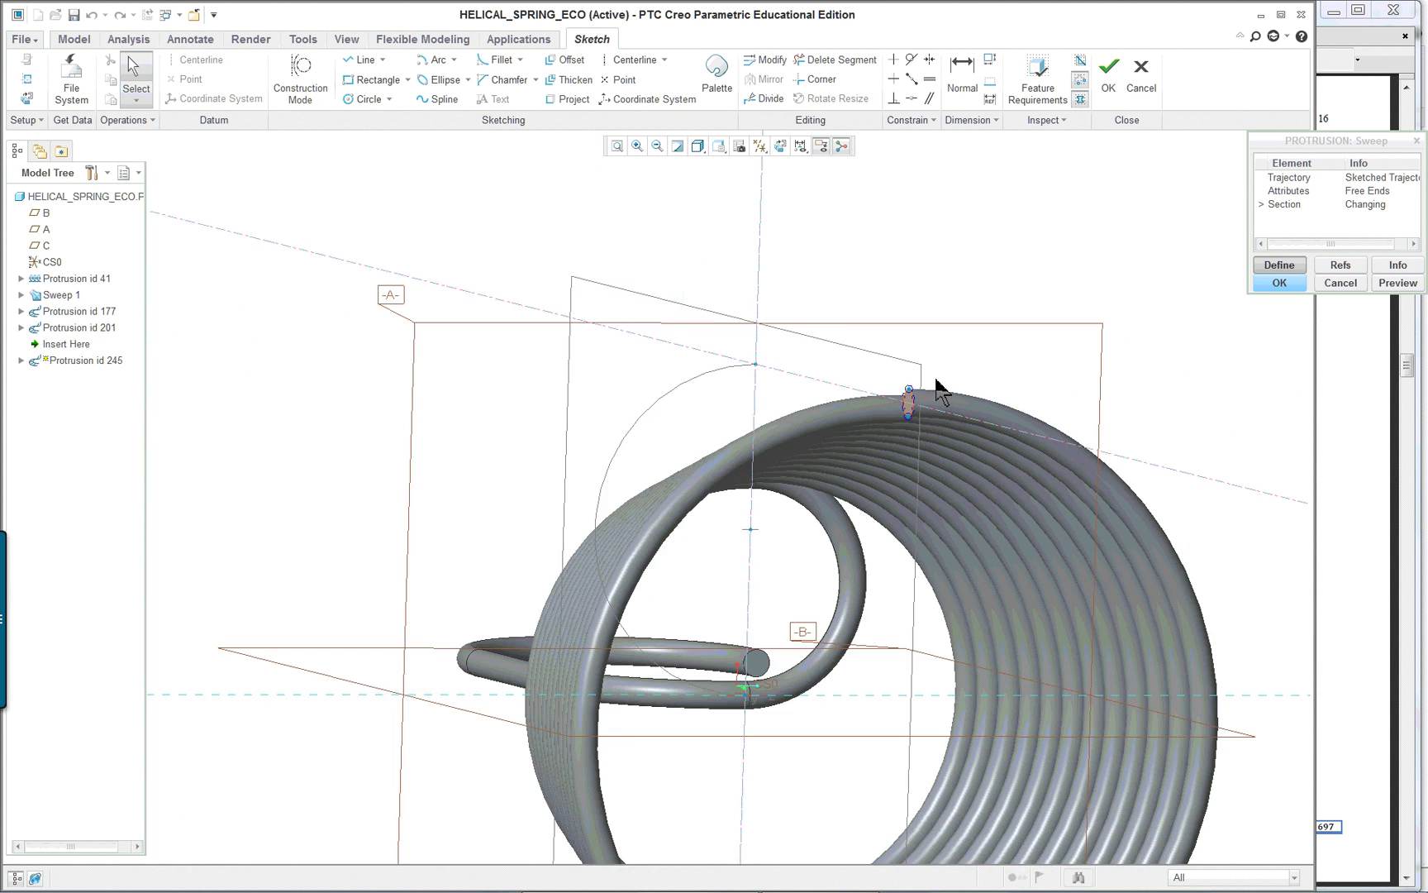
pyautogui.scroll(-3, 942, 393)
pyautogui.moveTo(940, 390); pyautogui.dragTo(812, 432, button='middle')
pyautogui.scroll(2, 744, 355)
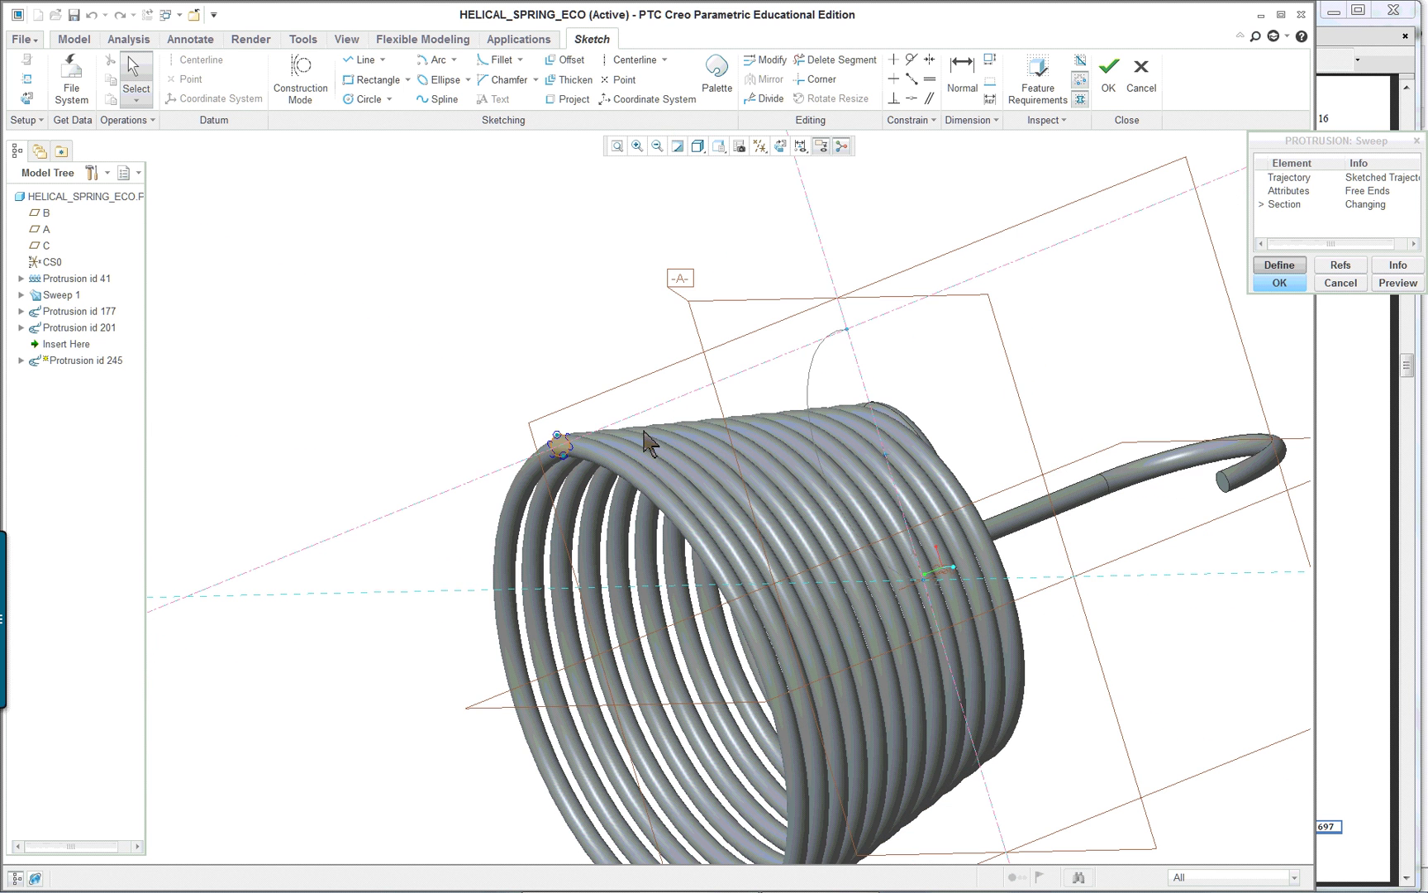
pyautogui.scroll(2, 562, 459)
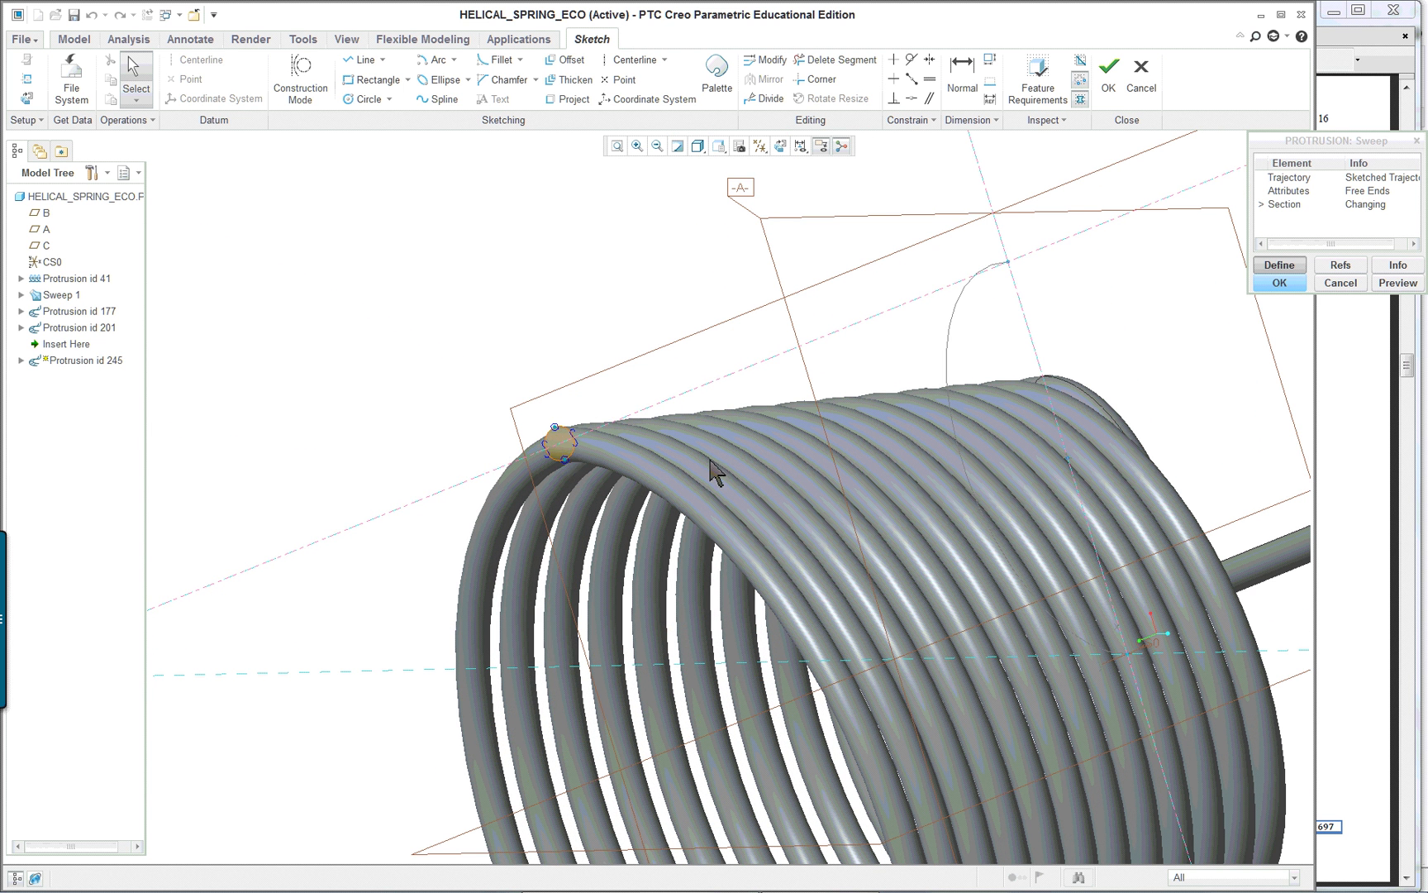
pyautogui.scroll(-3, 860, 459)
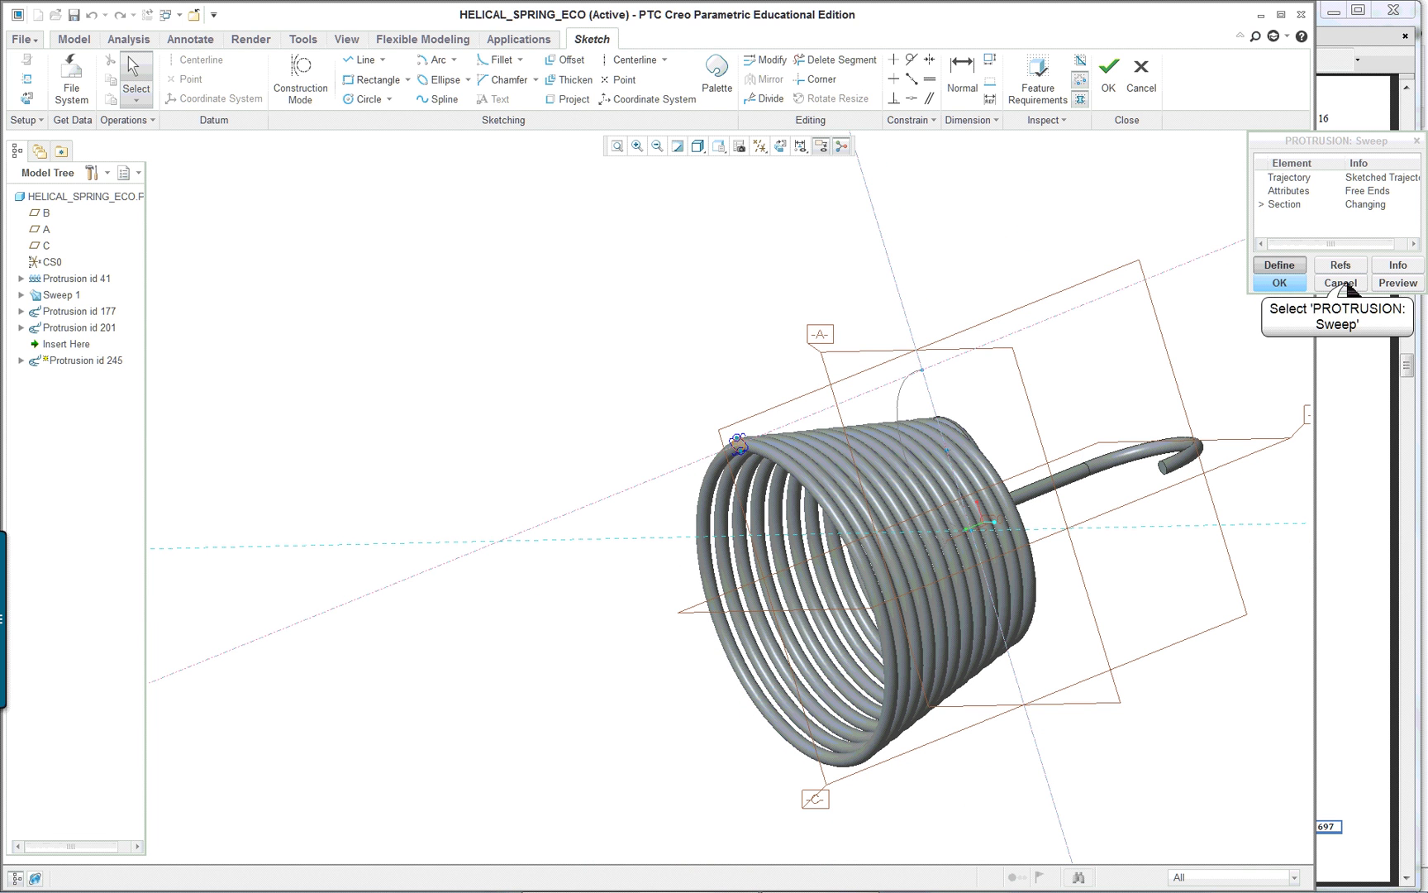
pyautogui.click(1344, 283)
# Step: Confirm closing the sweep and orbit the spring to inspect both hooks' angle-cut tips
pyautogui.click(1299, 237)
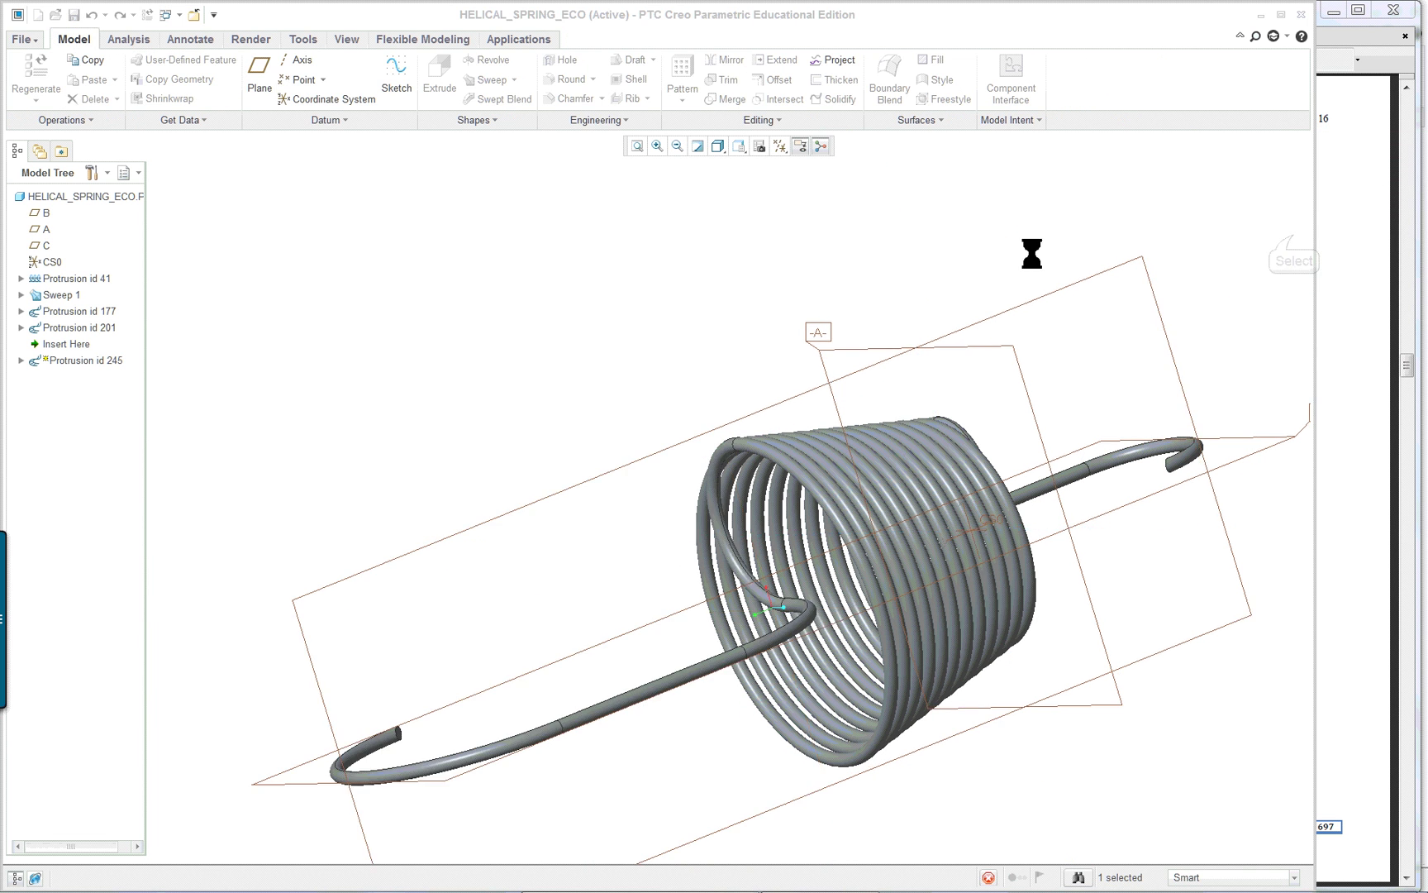
pyautogui.scroll(-2, 419, 461)
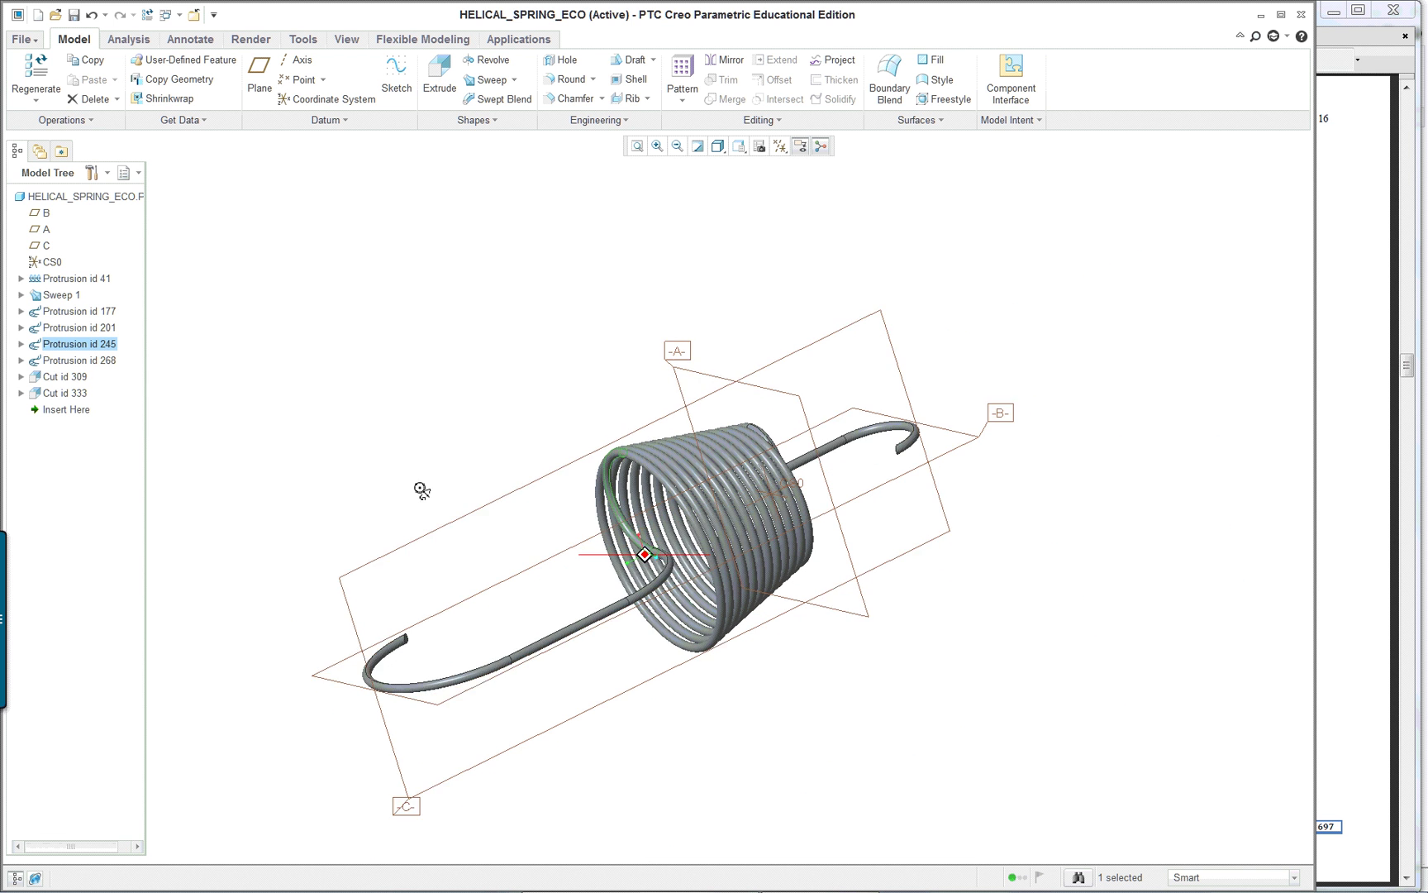
pyautogui.moveTo(423, 523); pyautogui.dragTo(556, 558, button='middle')
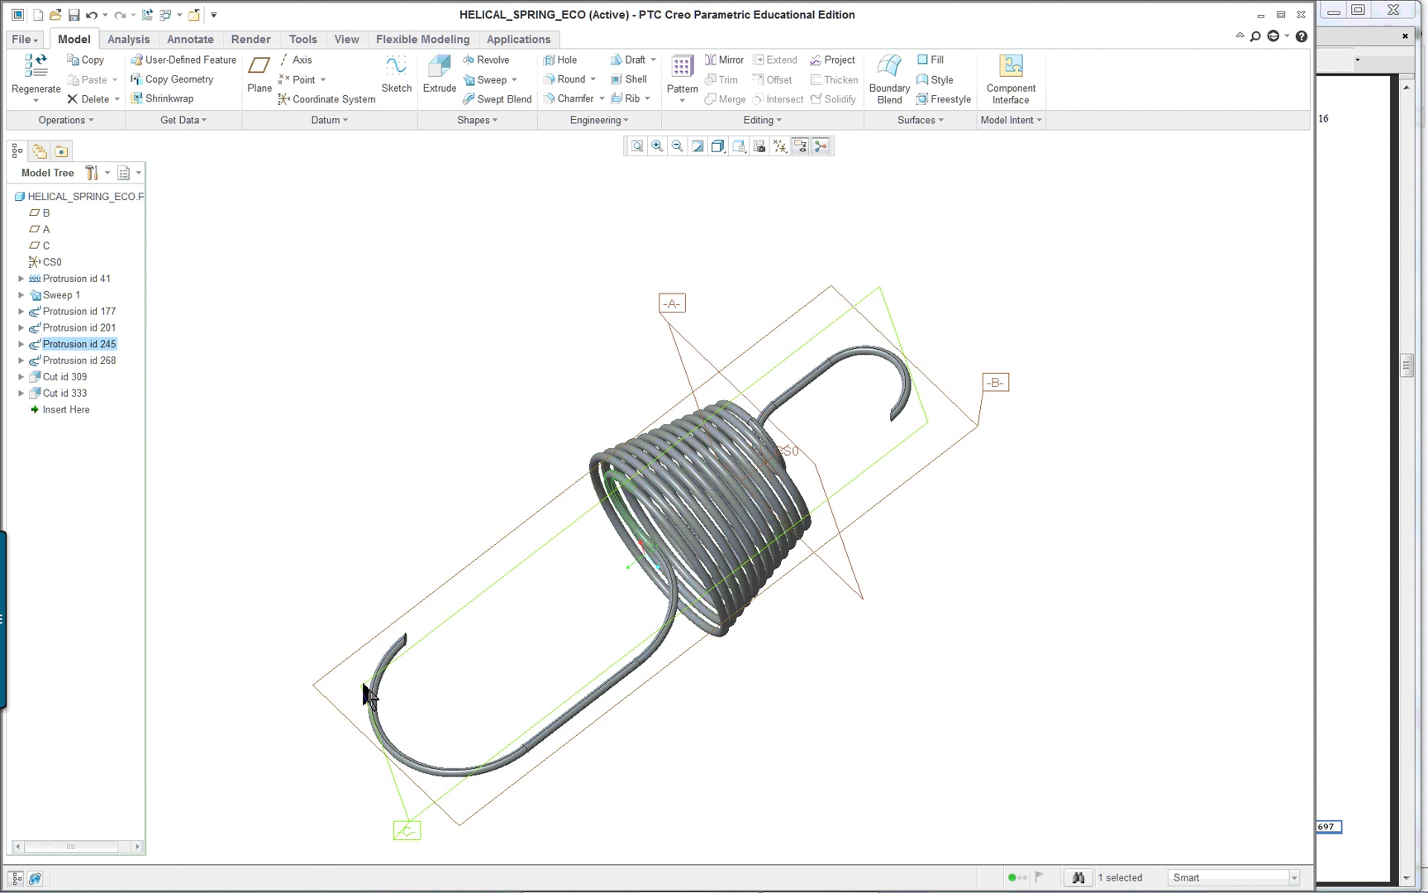
pyautogui.moveTo(676, 686); pyautogui.dragTo(517, 622, button='middle')
pyautogui.scroll(-3, 425, 557)
pyautogui.scroll(-3, 425, 558)
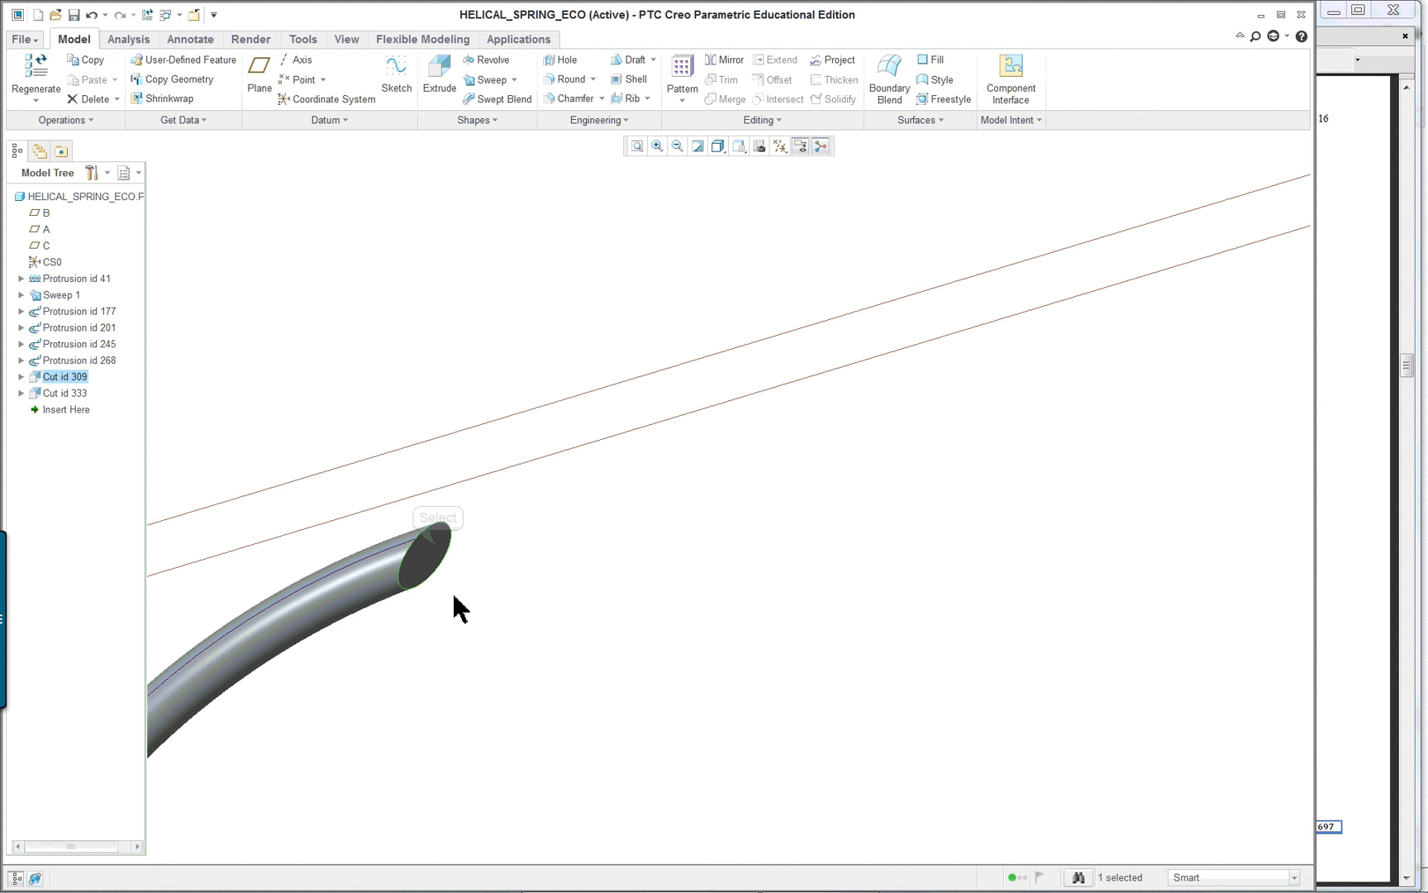
pyautogui.scroll(4, 592, 632)
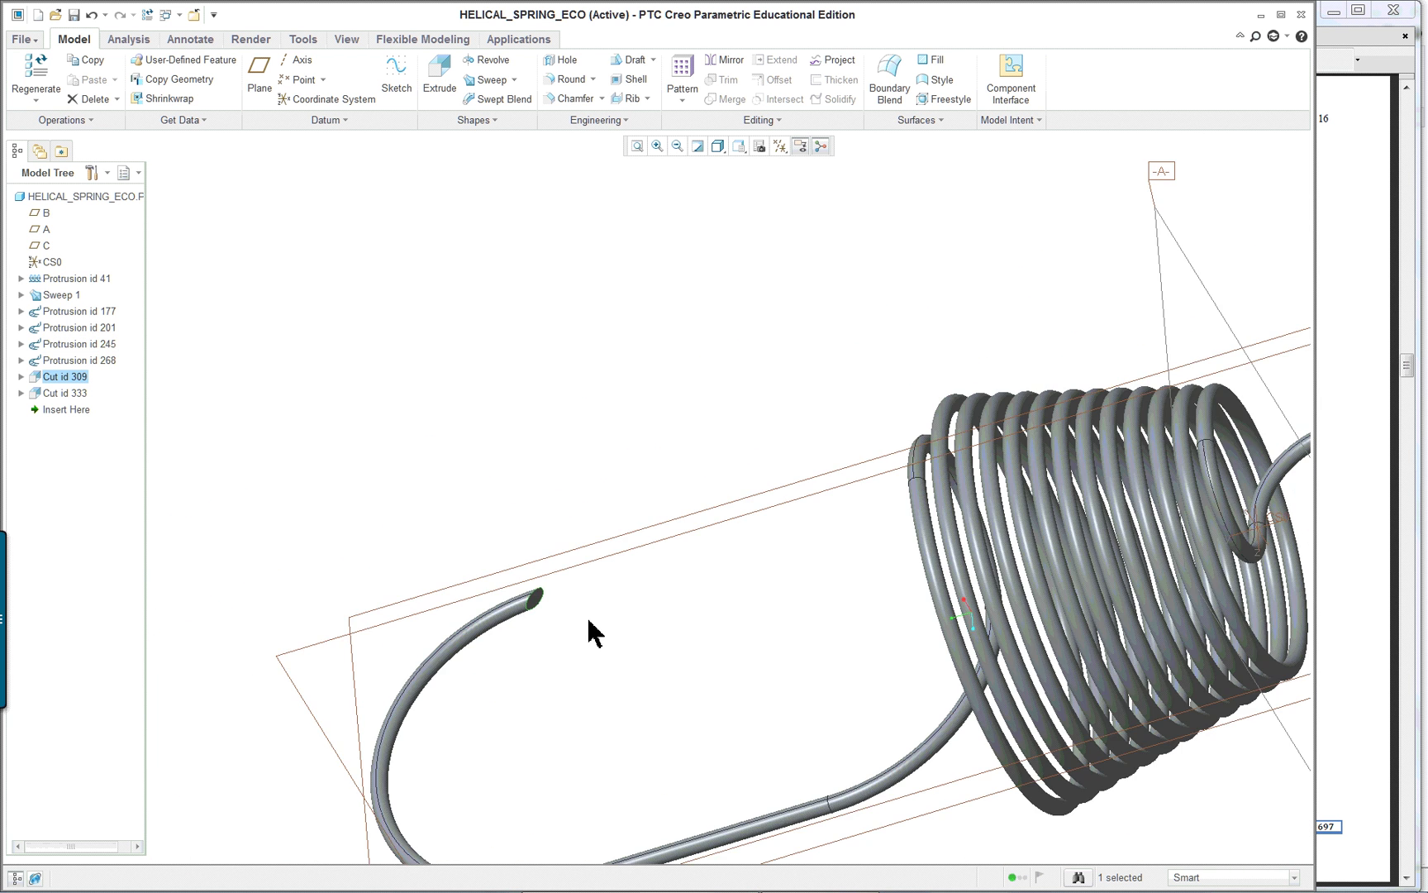
pyautogui.moveTo(590, 631); pyautogui.dragTo(392, 605, button='middle')
pyautogui.scroll(3, 506, 620)
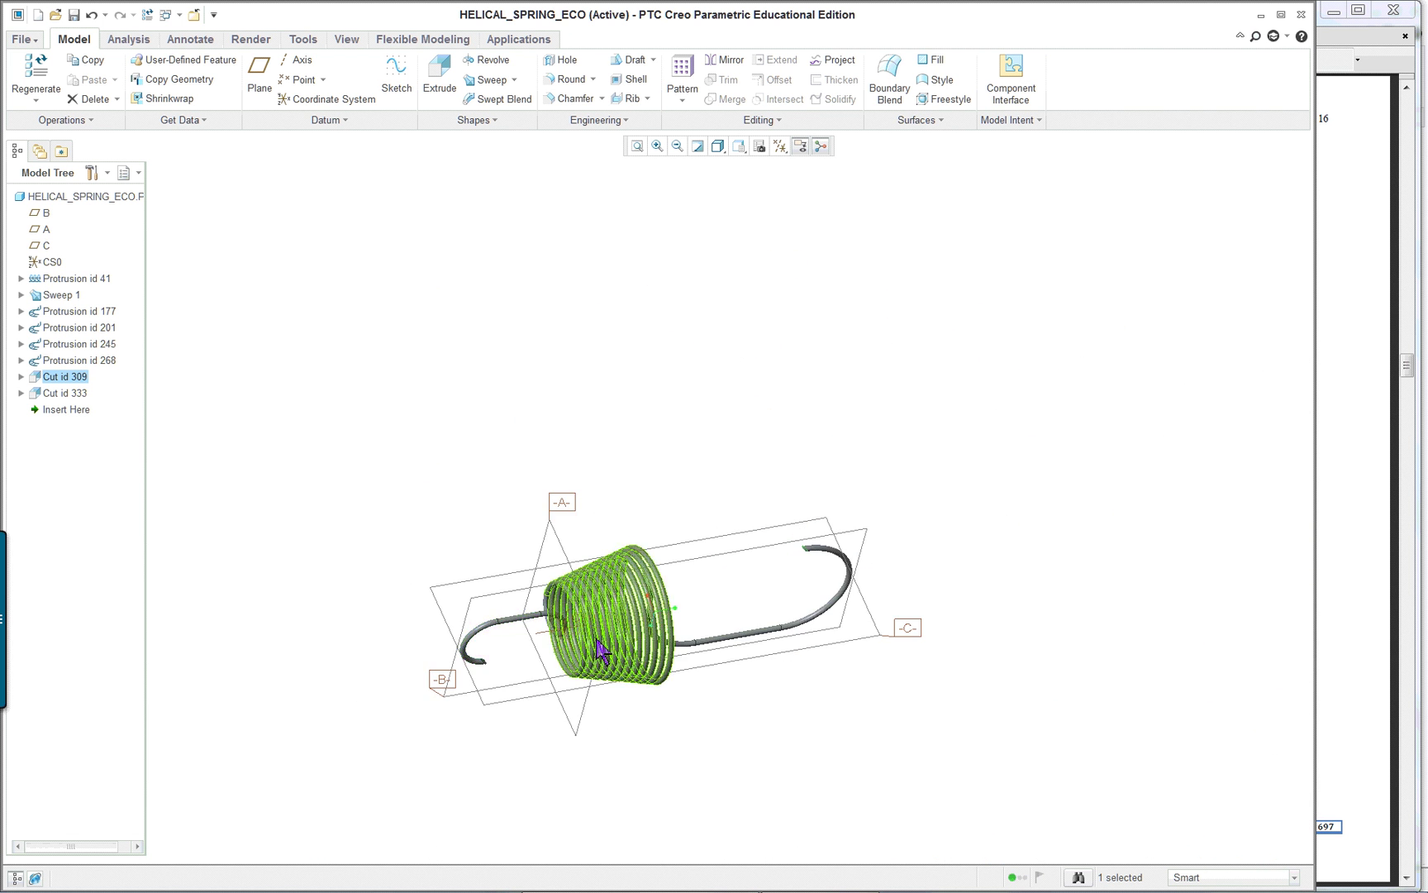
pyautogui.scroll(-4, 606, 659)
pyautogui.scroll(3, 583, 636)
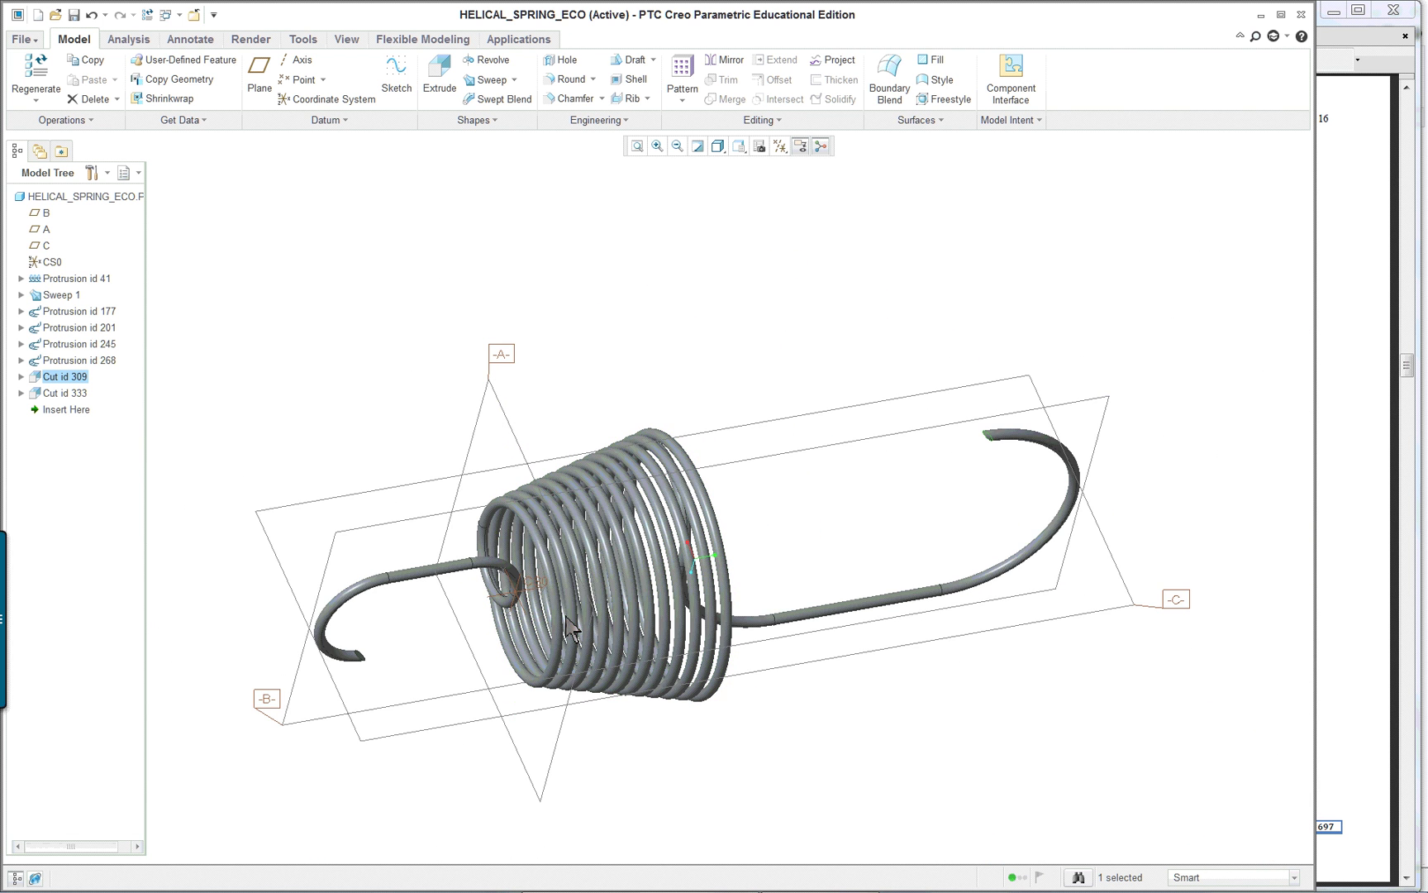